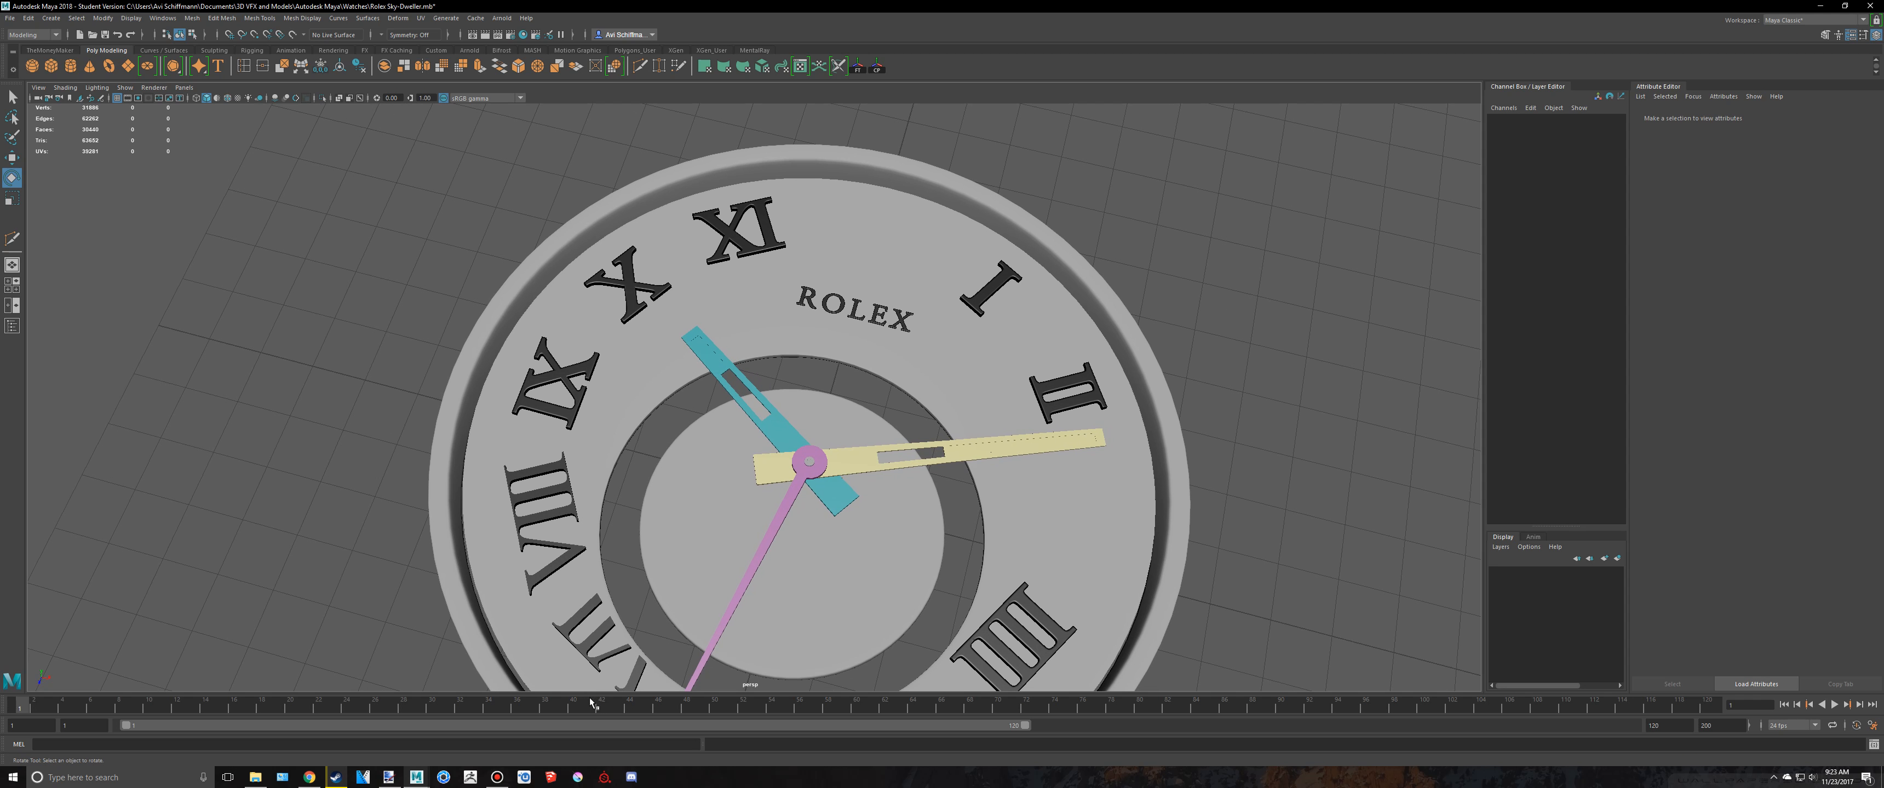
pyautogui.click(499, 778)
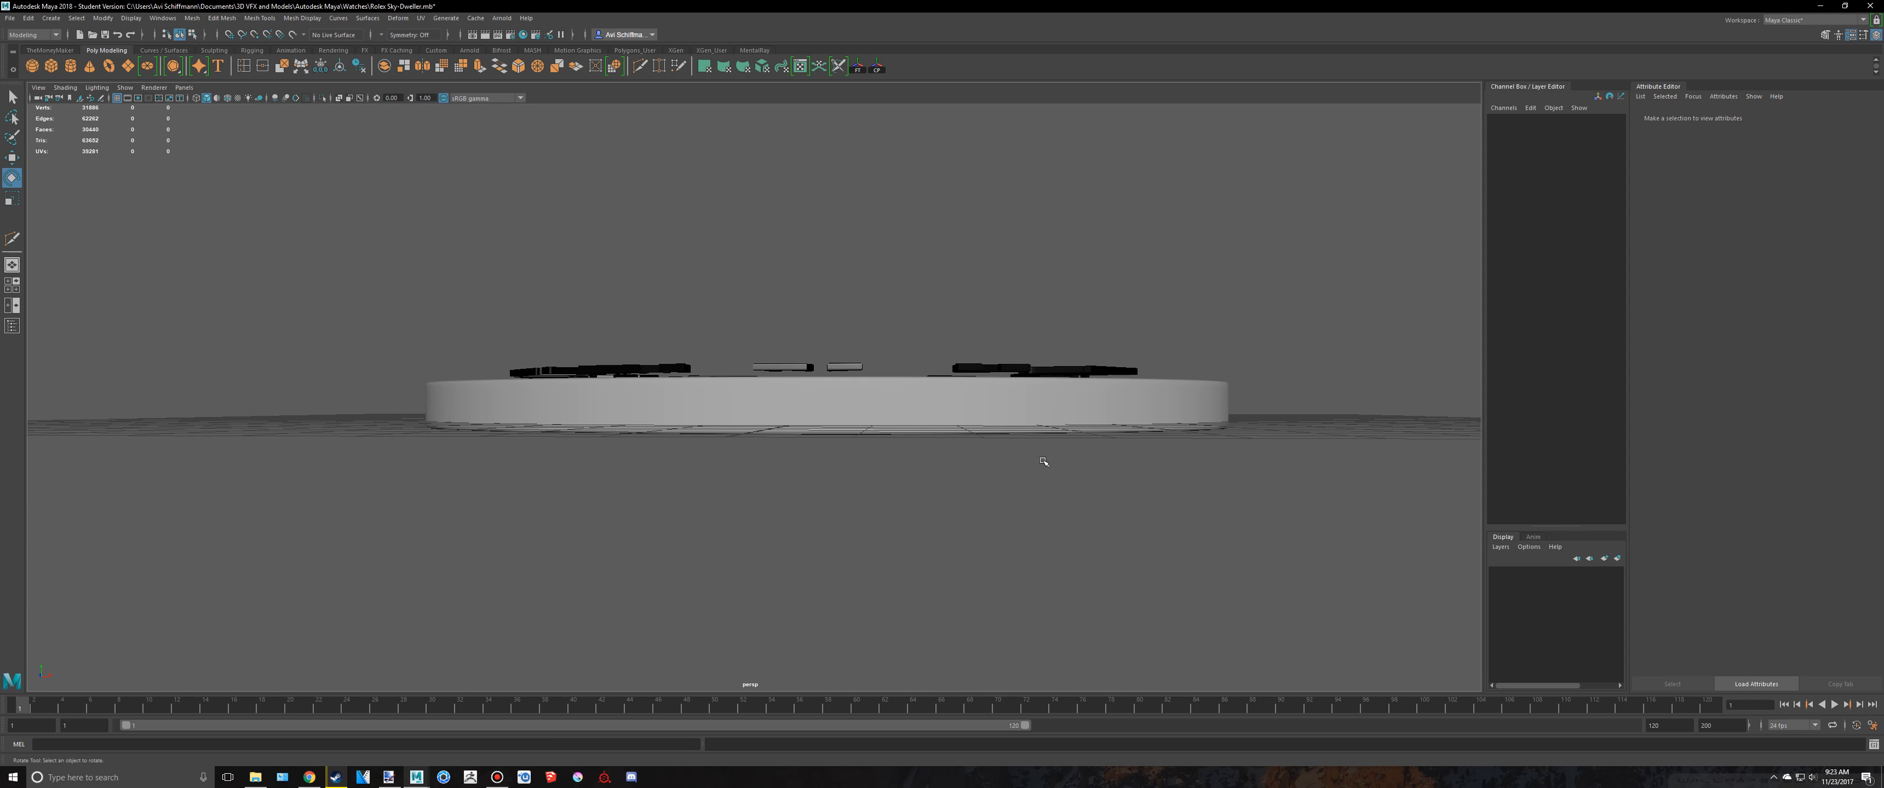
pyautogui.moveTo(1026, 439)
pyautogui.keyDown('alt'); pyautogui.mouseDown()
pyautogui.moveTo(1027, 484)
pyautogui.moveTo(1027, 461)
pyautogui.mouseUp(); pyautogui.keyUp('alt')
pyautogui.press('space')
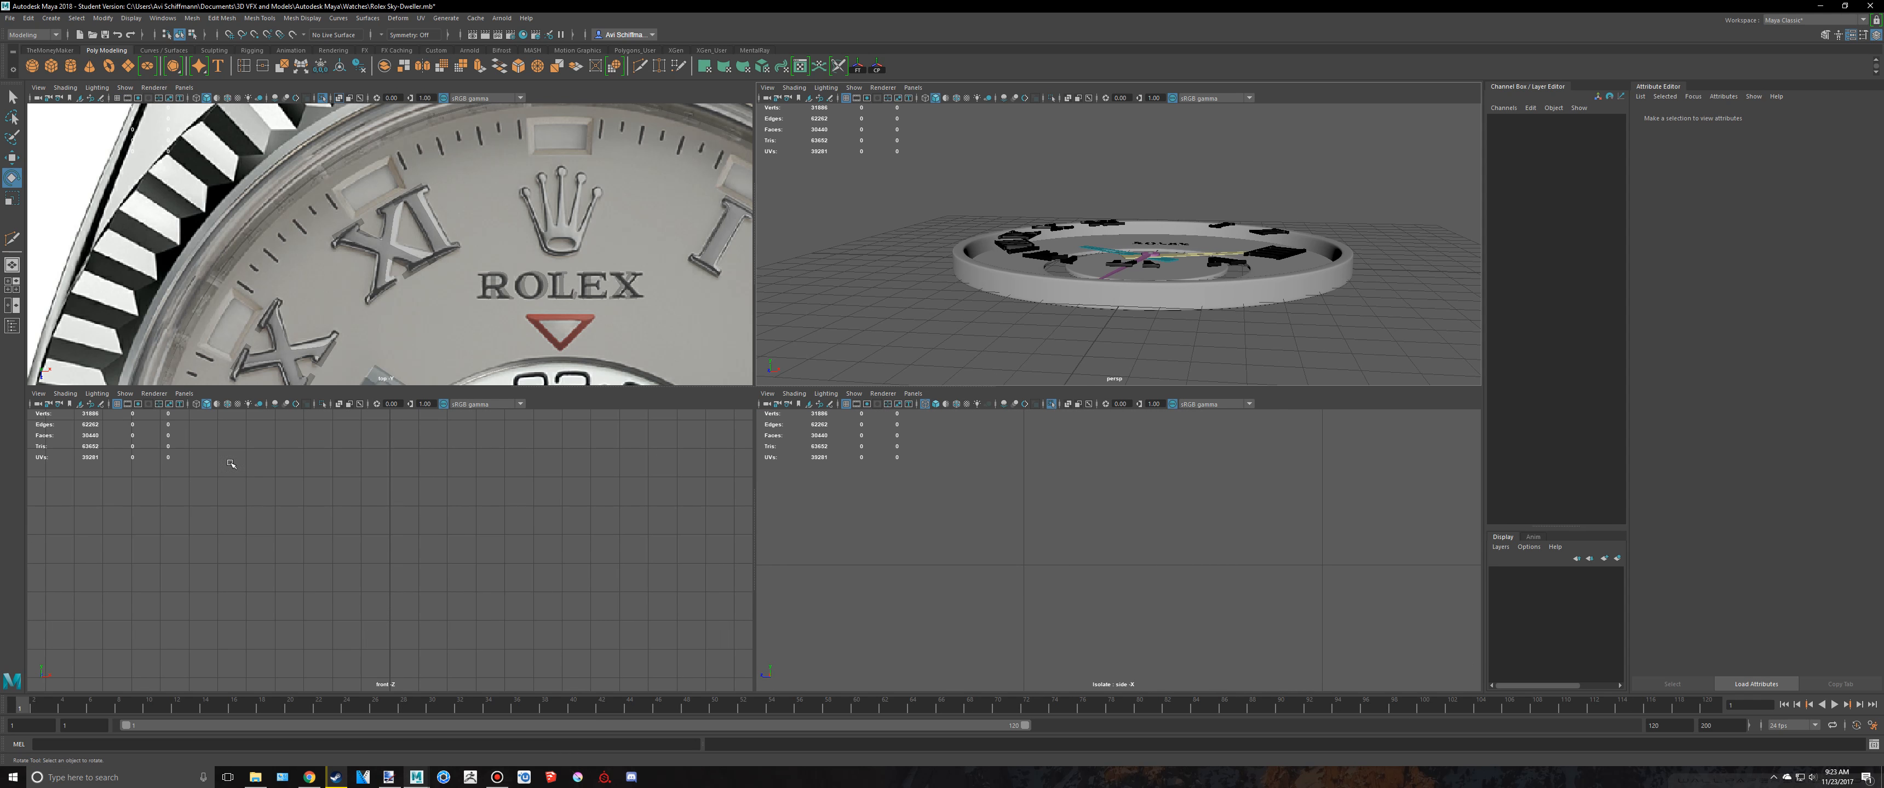
pyautogui.press('space')
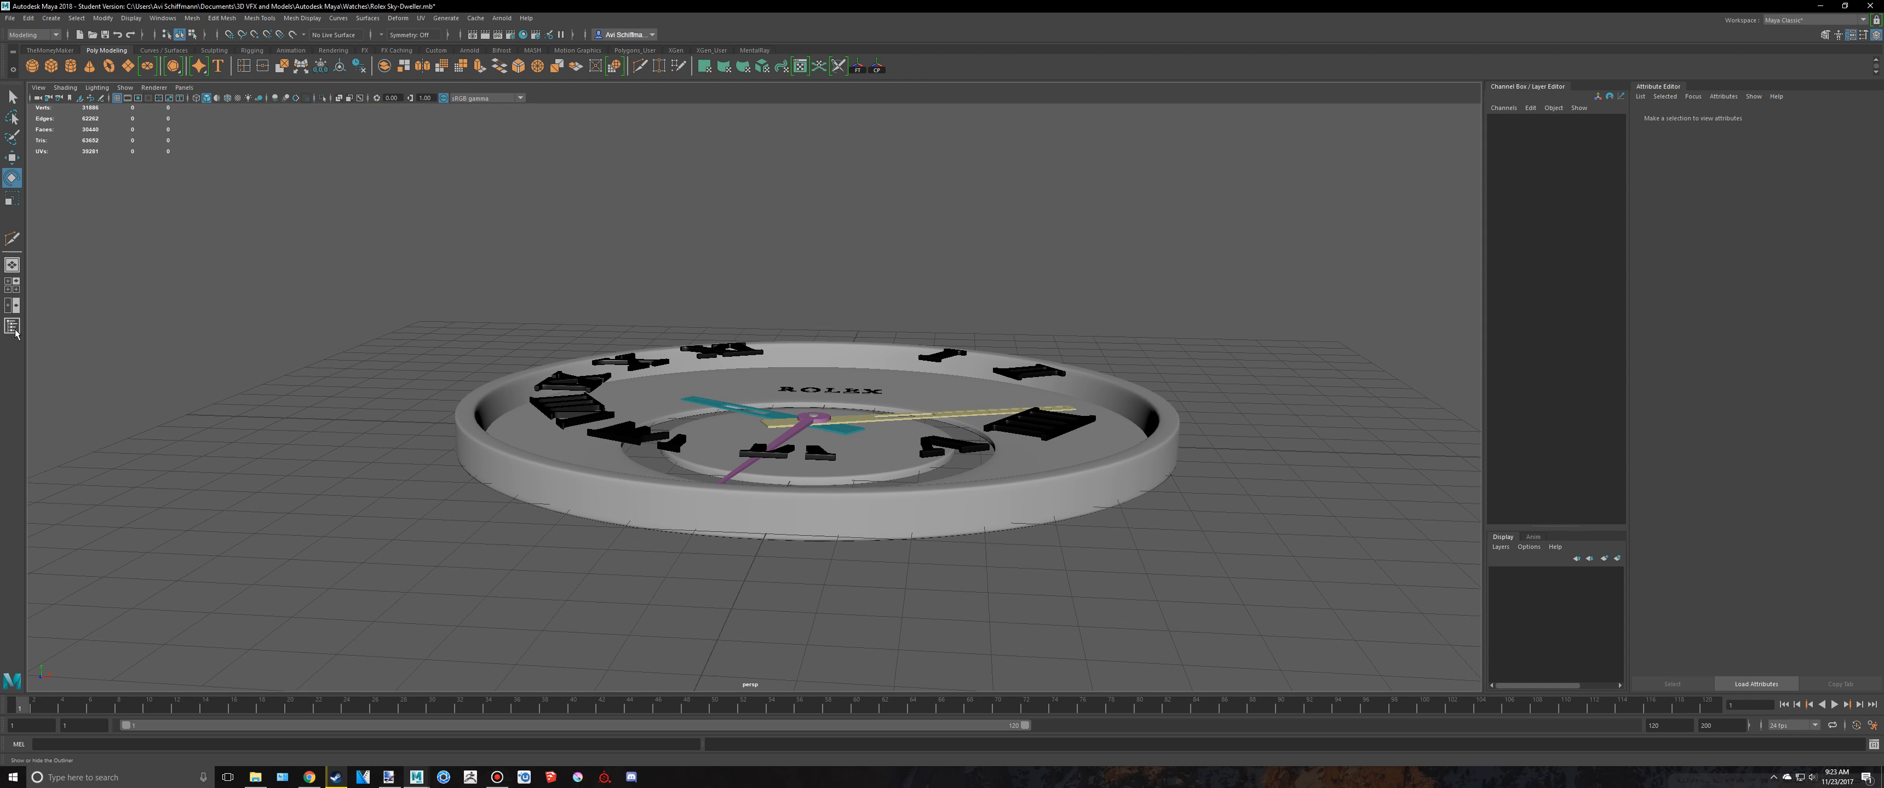
# Step: Show the Outliner and select the numeral meshes typeMesh2 through typeMesh11 together
pyautogui.click(11, 326)
pyautogui.click(80, 362)
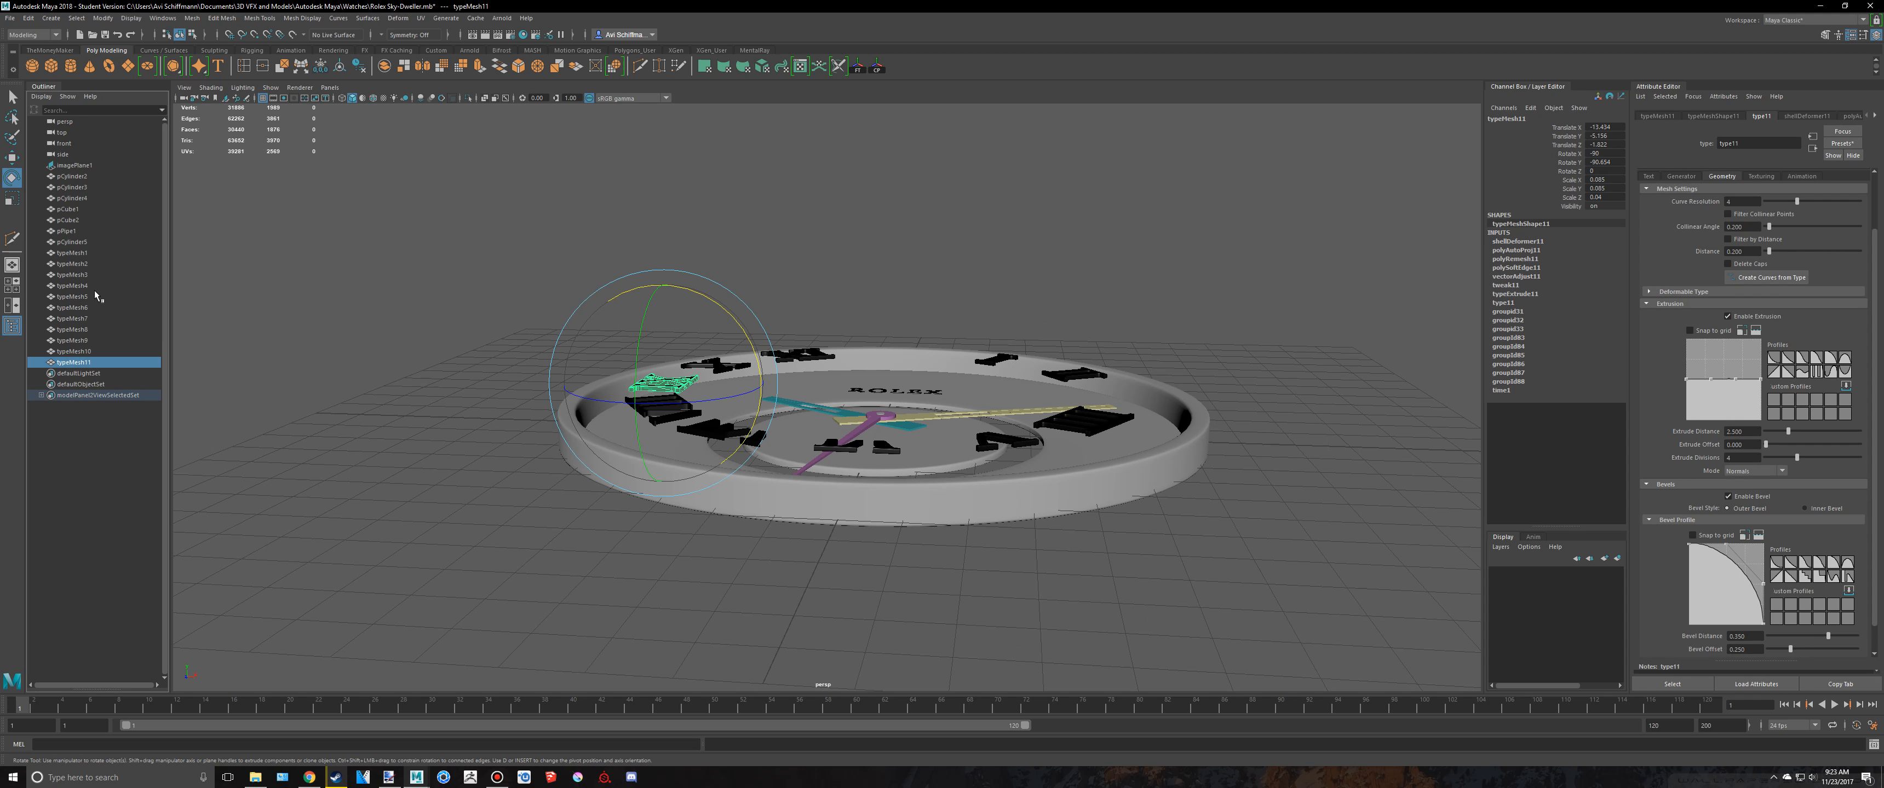
pyautogui.keyDown('shift'); pyautogui.click(80, 264); pyautogui.keyUp('shift')
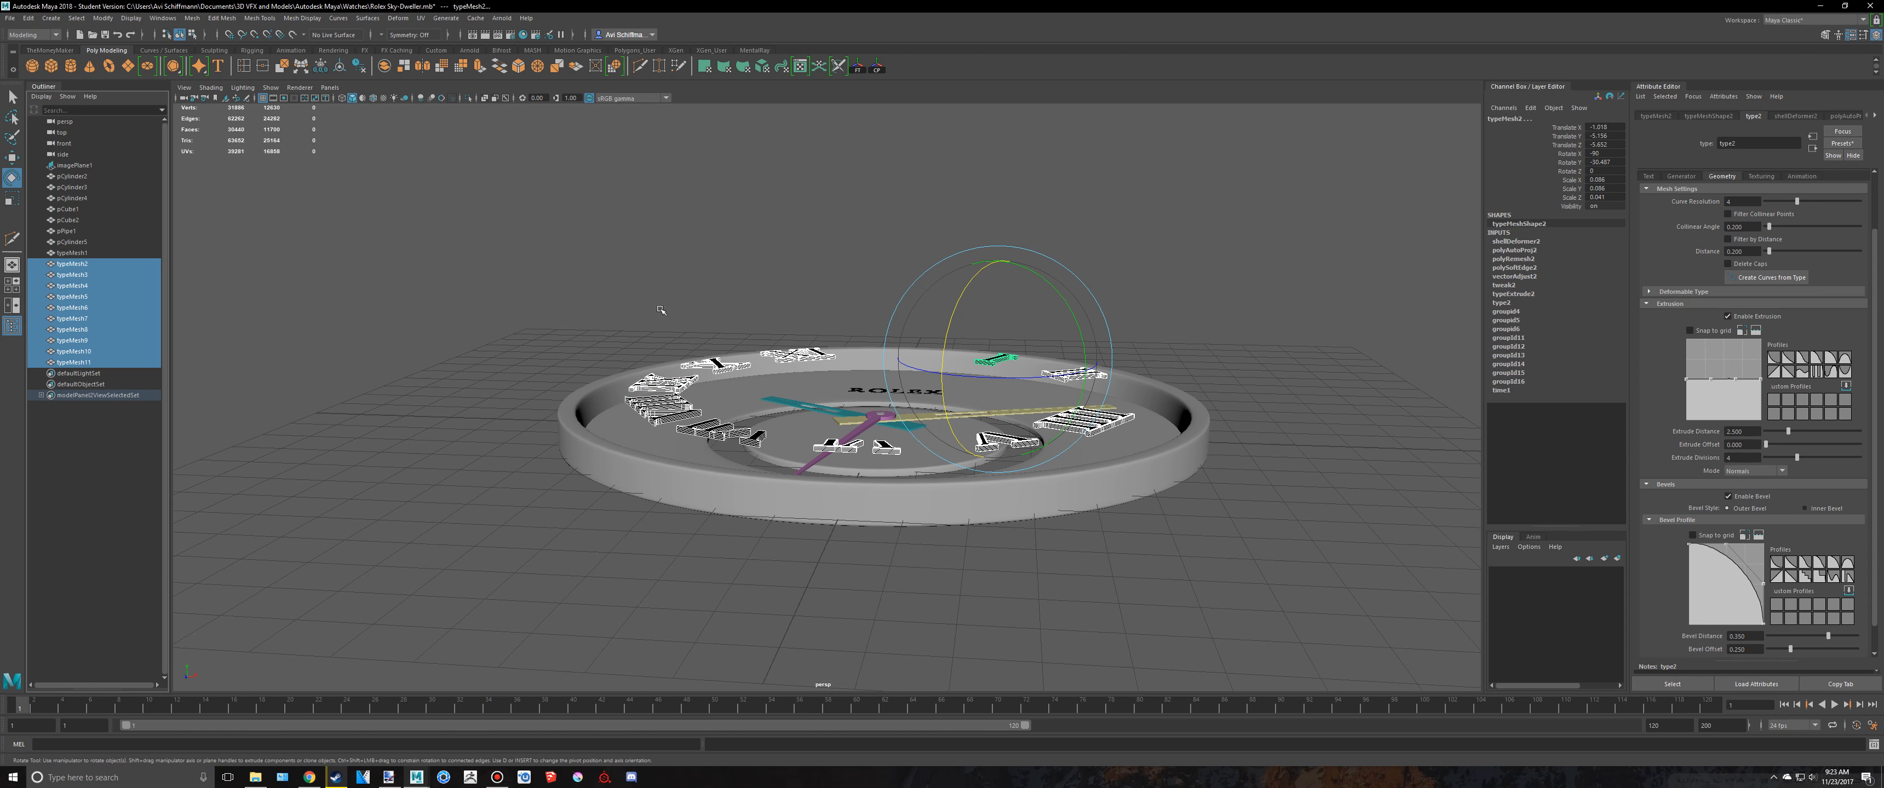
pyautogui.keyDown('alt'); pyautogui.moveTo(731, 314); pyautogui.dragTo(781, 363); pyautogui.keyUp('alt')
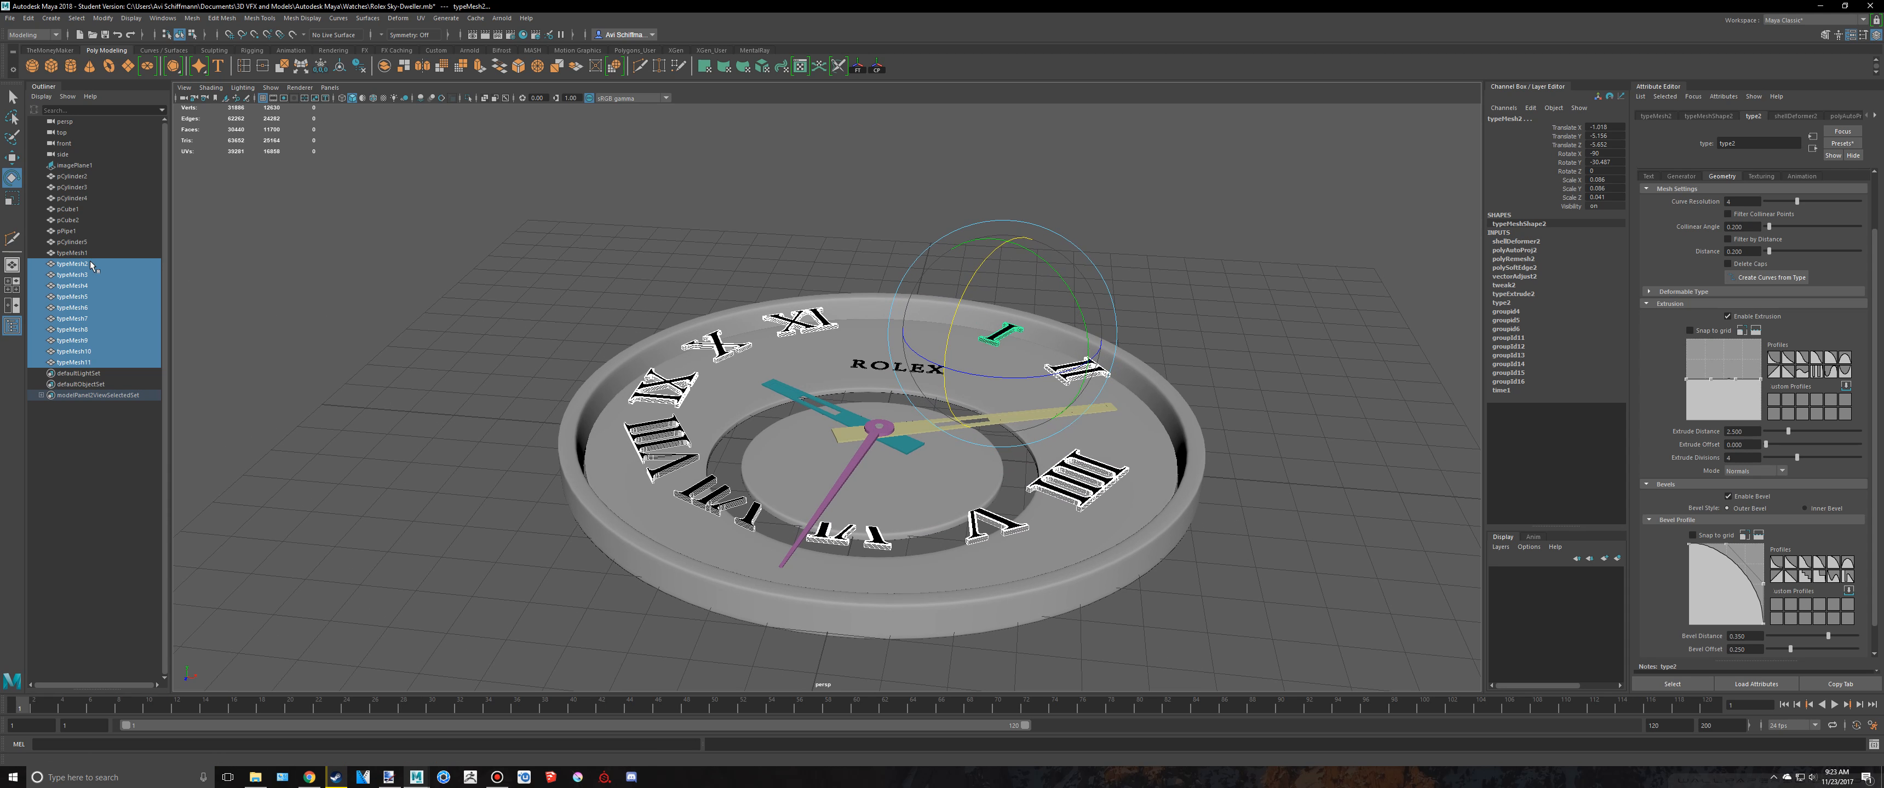
pyautogui.click(90, 253)
pyautogui.hotkey('ctrl', 'z')
# Step: Adjust the height of the selected numerals so they sit against the dial face and clear the selection
pyautogui.keyDown('alt'); pyautogui.moveTo(1075, 227); pyautogui.dragTo(1094, 277); pyautogui.keyUp('alt')
pyautogui.scroll(5, 1101, 197)
pyautogui.press('w')
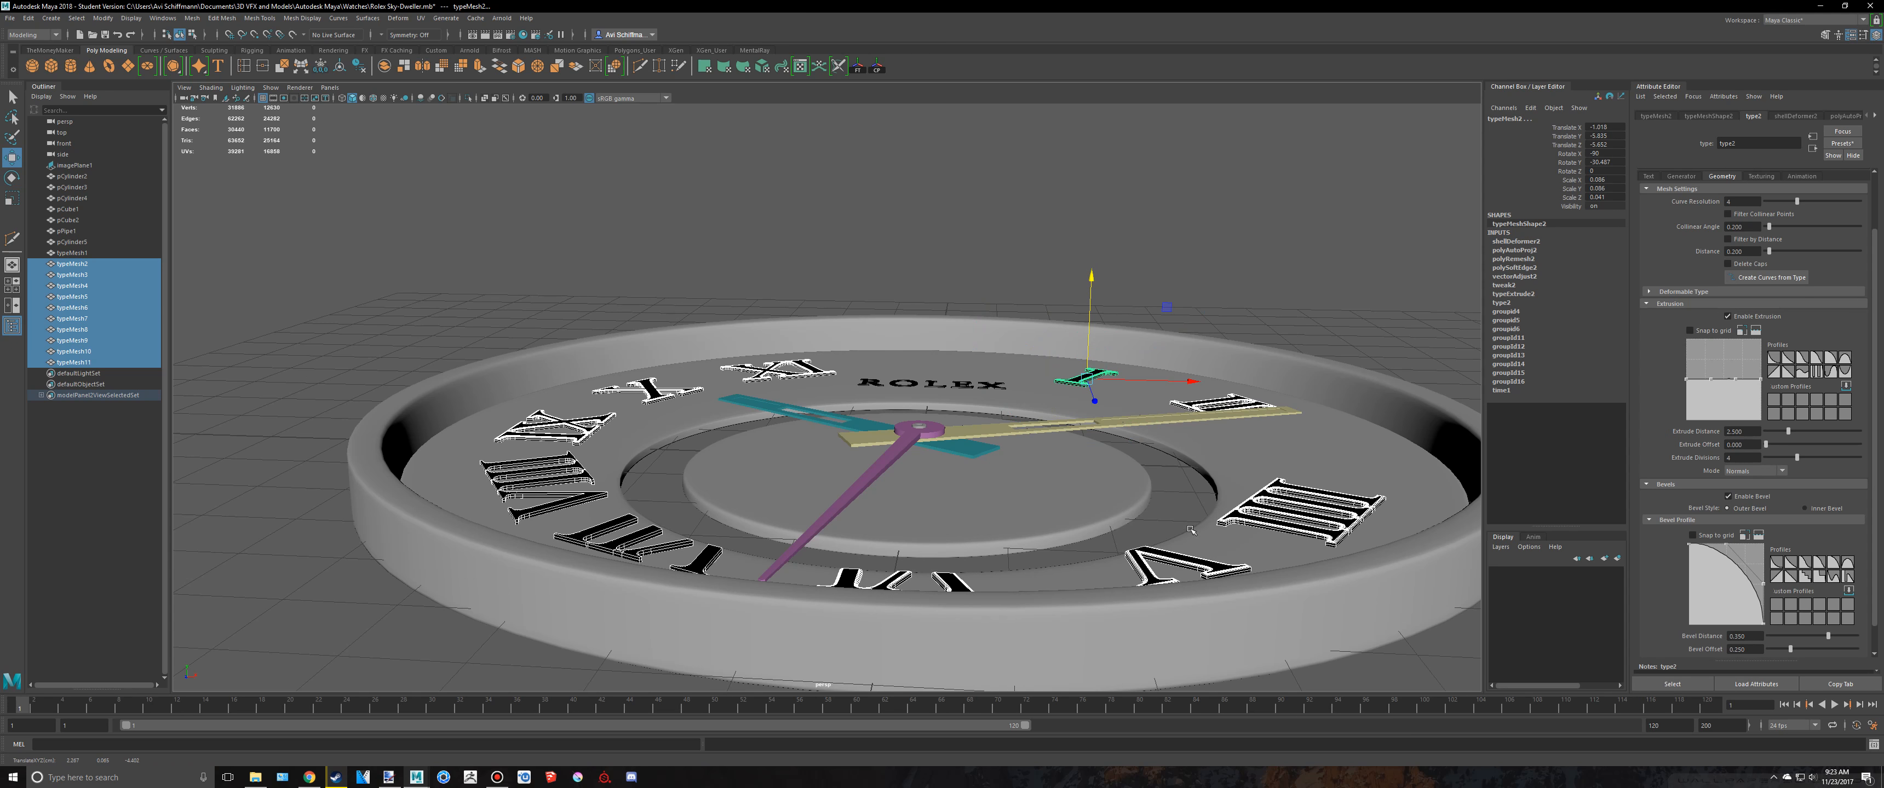
pyautogui.keyDown('alt'); pyautogui.moveTo(956, 505); pyautogui.dragTo(1037, 521); pyautogui.keyUp('alt')
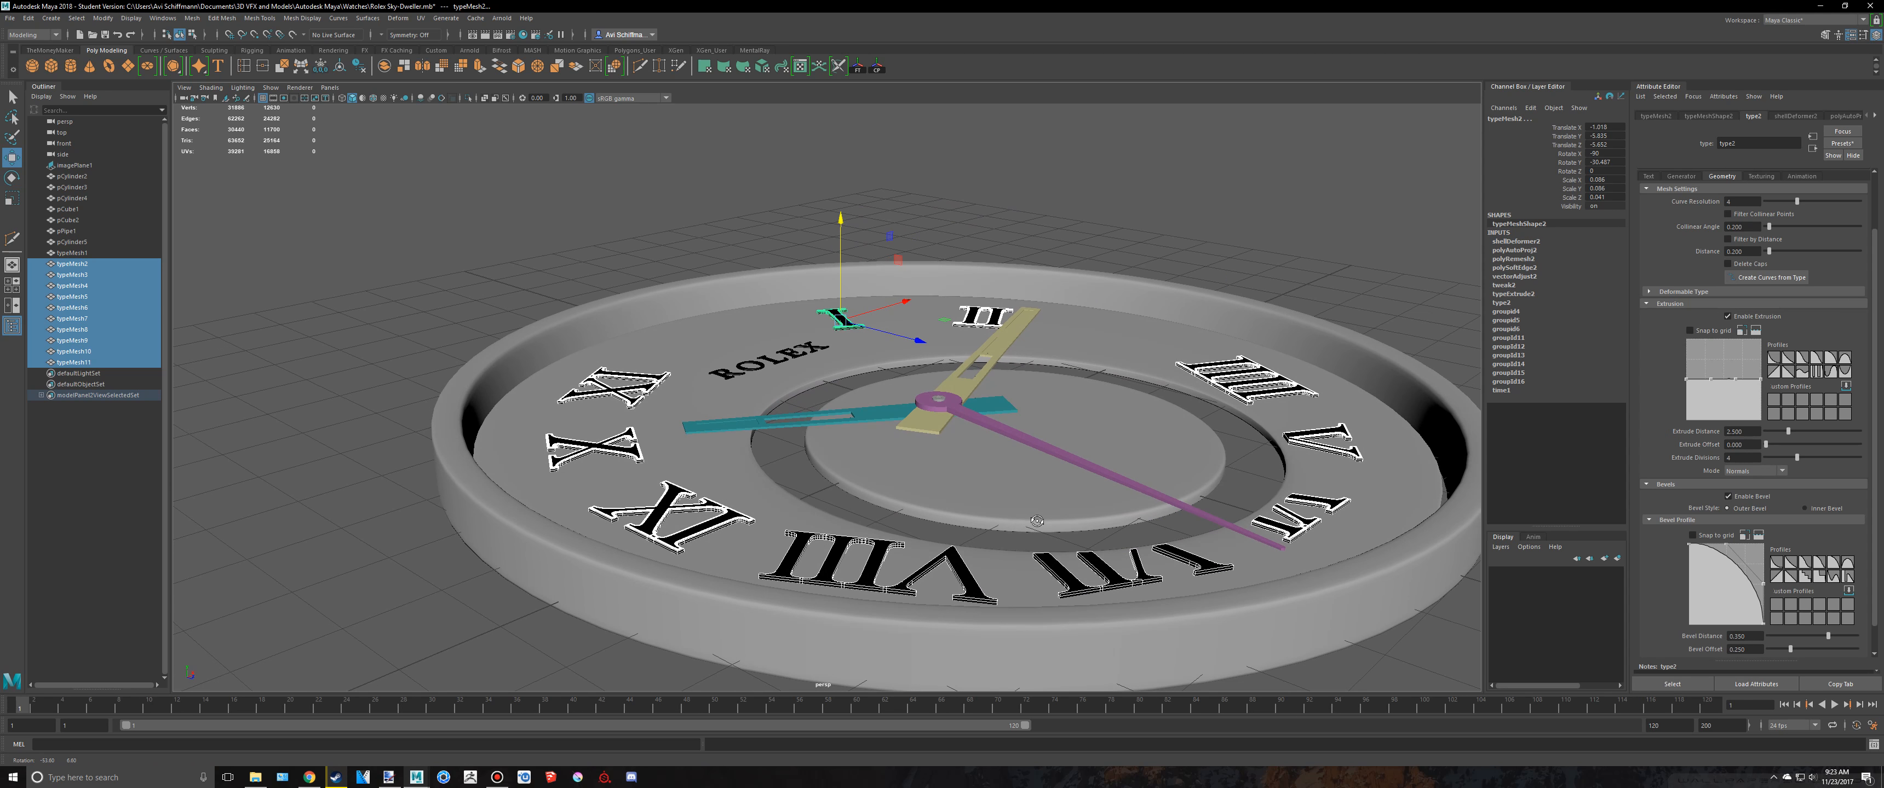
pyautogui.click(1326, 246)
pyautogui.keyDown('alt'); pyautogui.moveTo(1326, 246); pyautogui.dragTo(844, 395); pyautogui.keyUp('alt')
pyautogui.keyDown('alt'); pyautogui.moveTo(844, 395); pyautogui.dragTo(899, 680, button='right'); pyautogui.keyUp('alt')
pyautogui.keyDown('alt'); pyautogui.moveTo(899, 680); pyautogui.dragTo(797, 599, button='middle'); pyautogui.keyUp('alt')
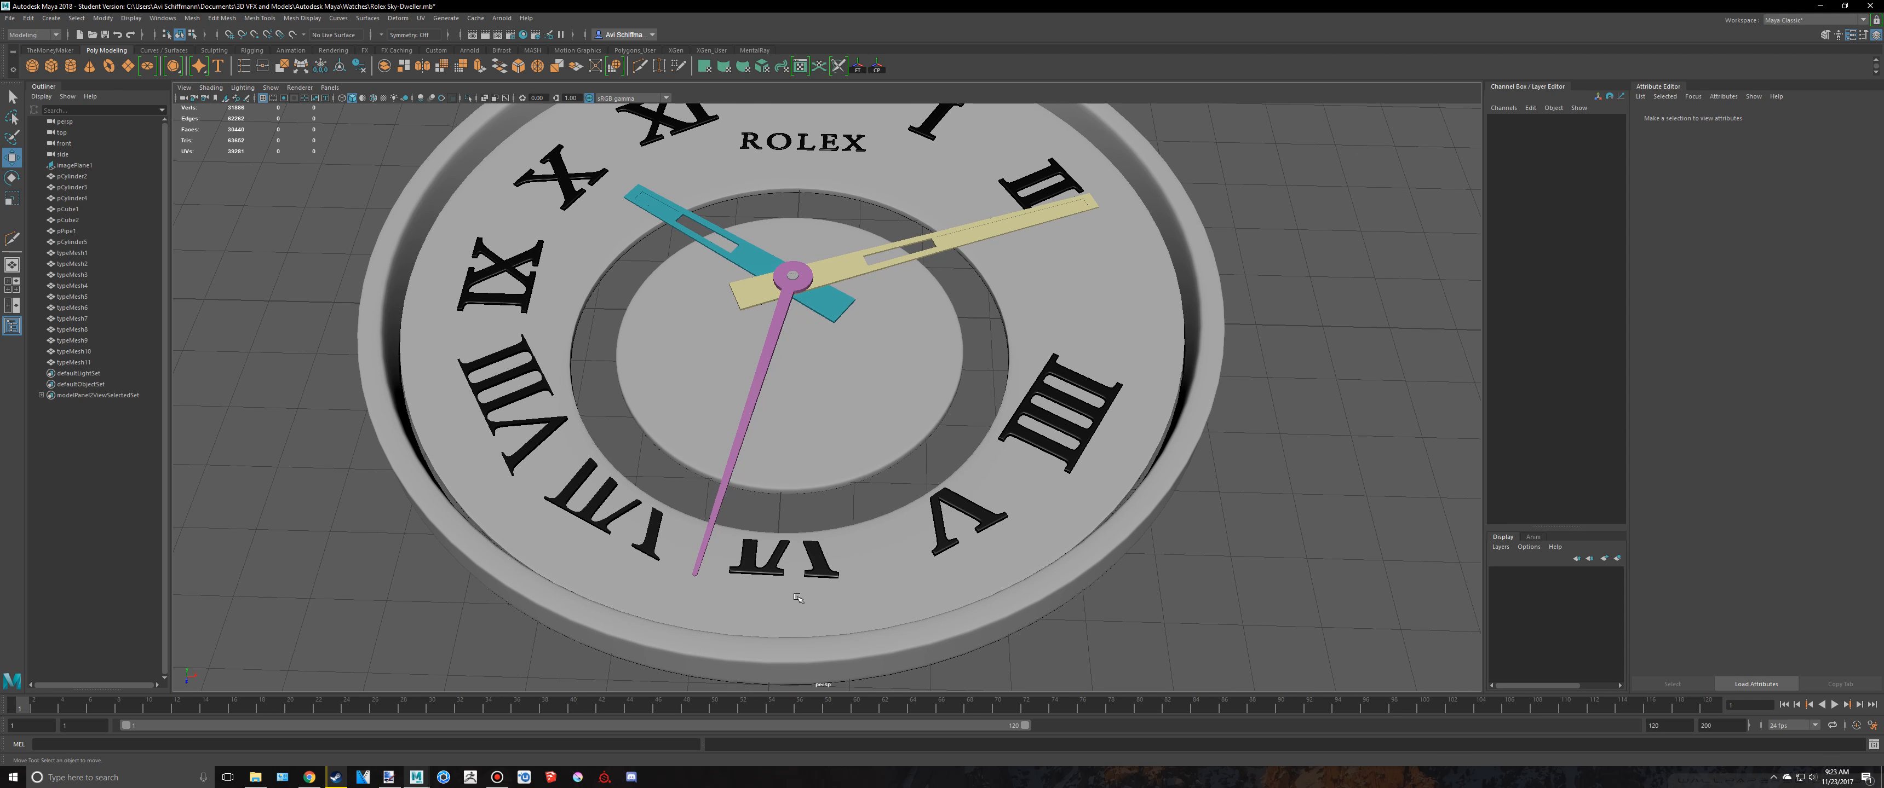
# Step: Select the VI numeral and bring it up in the top view over the watch reference image
pyautogui.click(822, 575)
pyautogui.press('space')
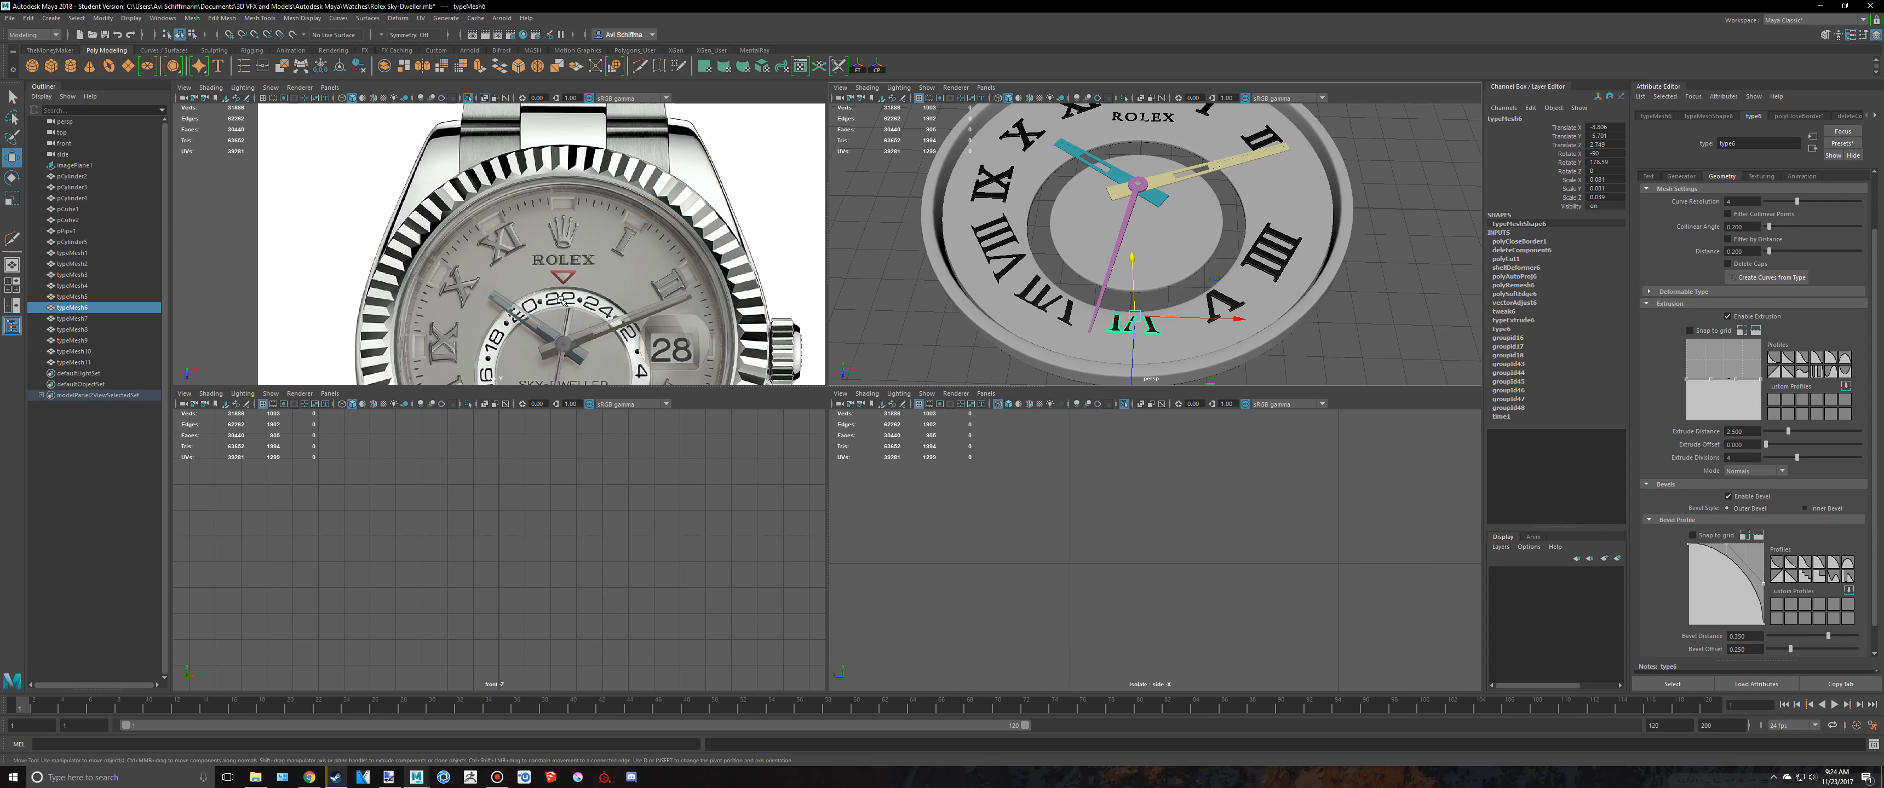
pyautogui.press('space')
pyautogui.keyDown('alt'); pyautogui.moveTo(848, 644); pyautogui.dragTo(769, 220, button='middle'); pyautogui.keyUp('alt')
pyautogui.keyDown('alt'); pyautogui.moveTo(769, 219); pyautogui.dragTo(978, 425, button='right'); pyautogui.keyUp('alt')
# Step: Switch to the browser and examine the white gold Sky-Dweller photo among the "rolex sky dweller side" image results
pyautogui.hotkey('alt', 'Tab')
pyautogui.hotkey('alt', 'Tab')
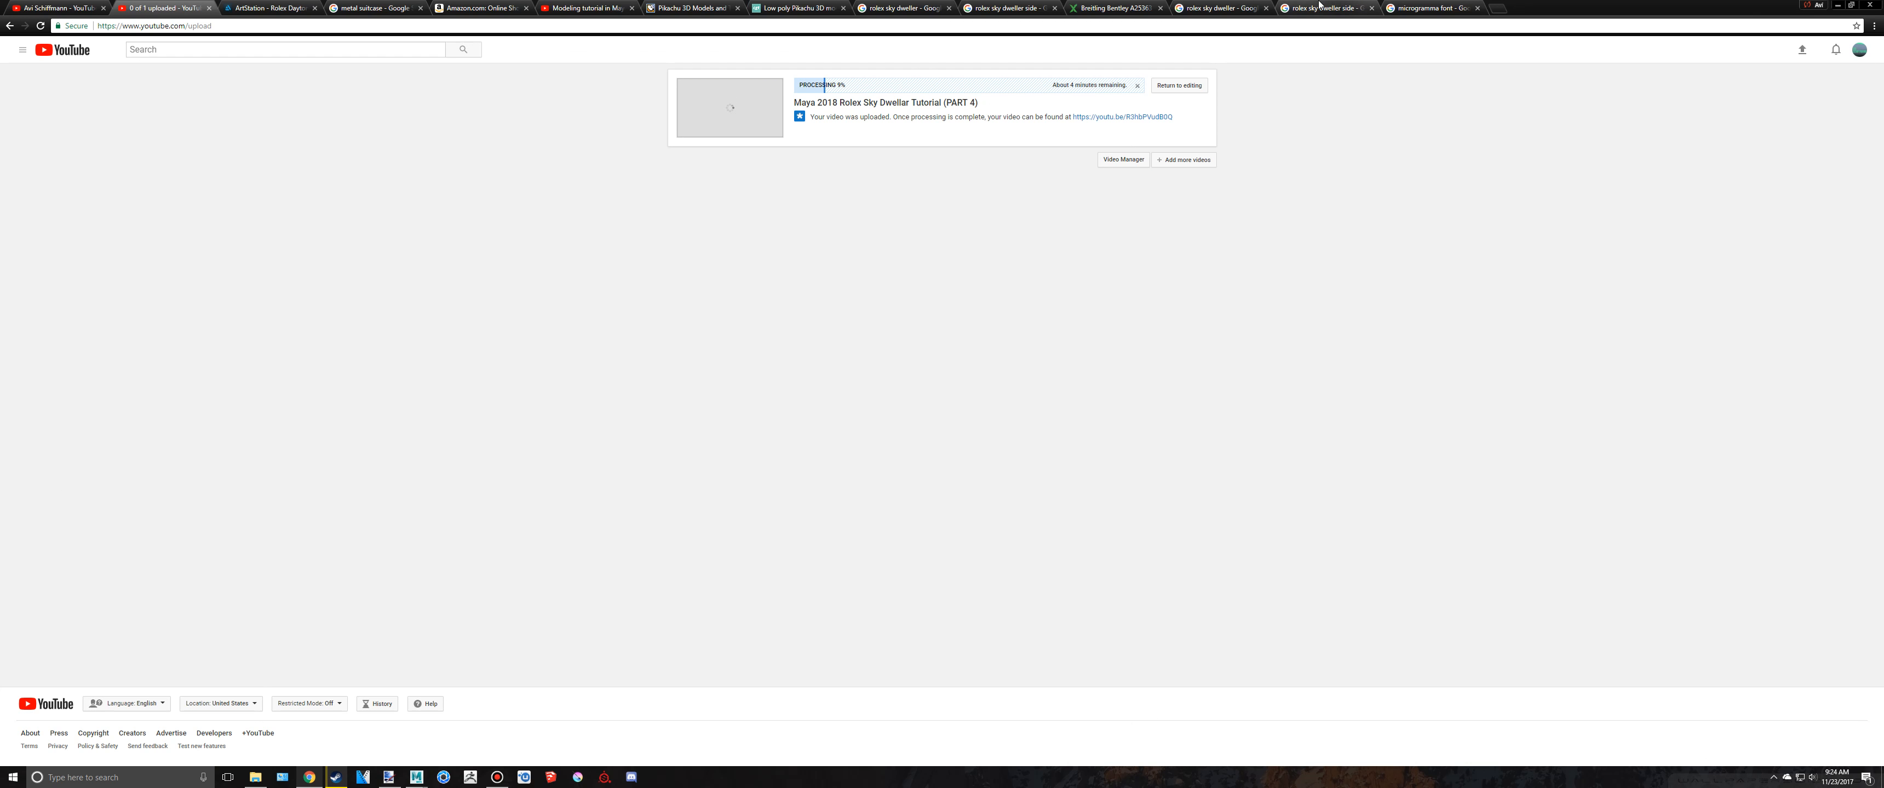
pyautogui.click(1324, 8)
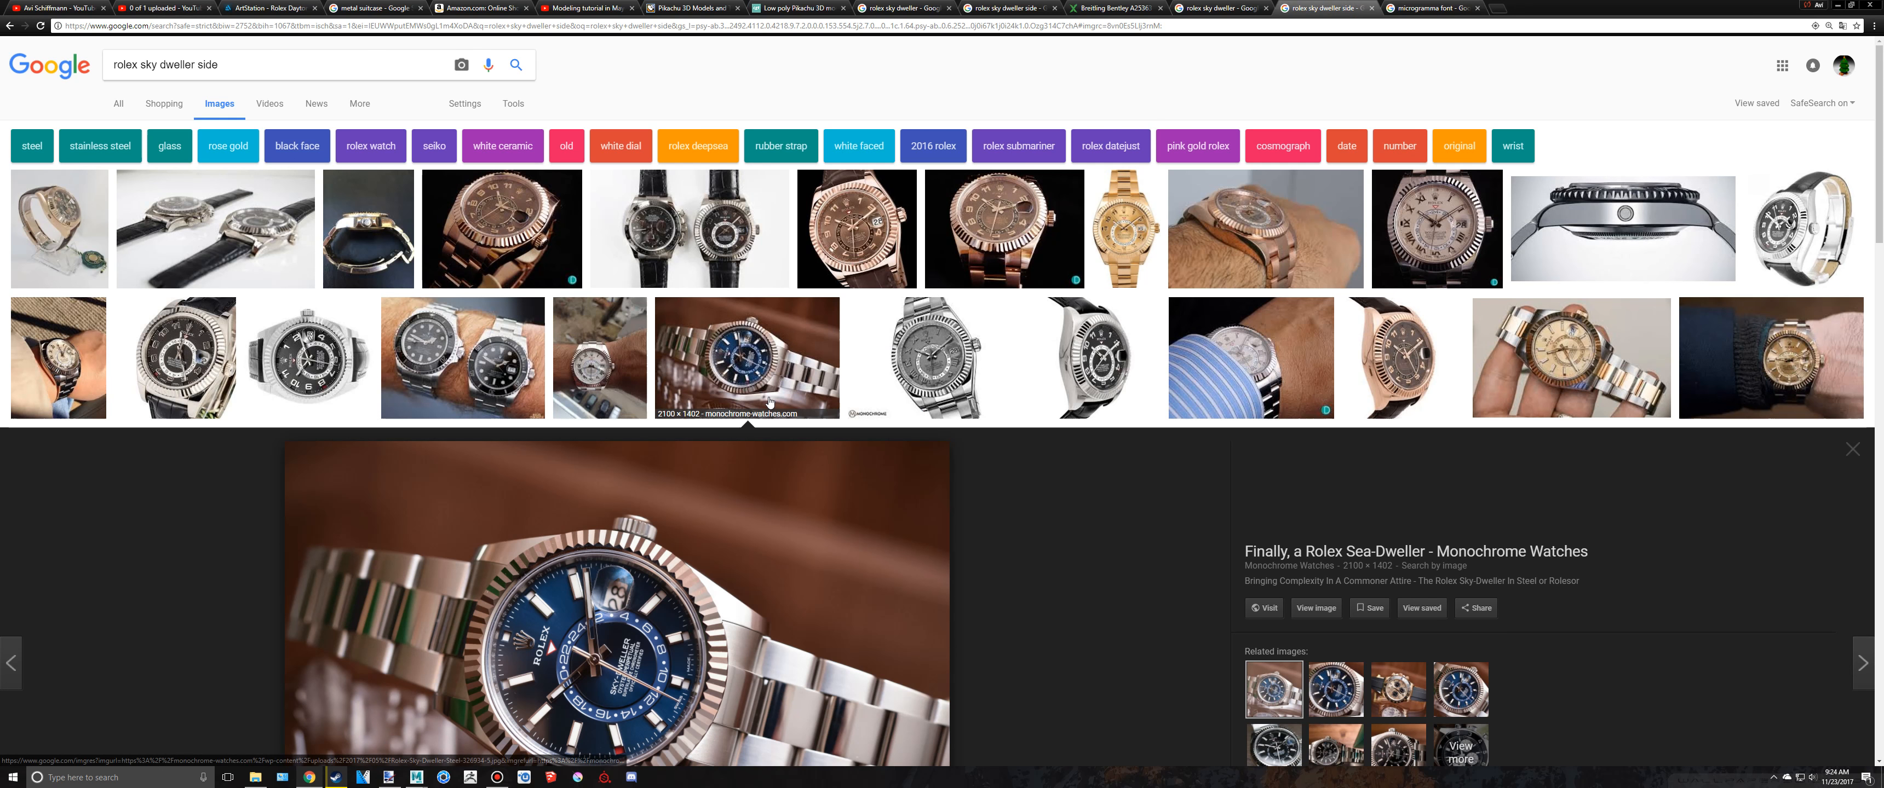
pyautogui.click(576, 334)
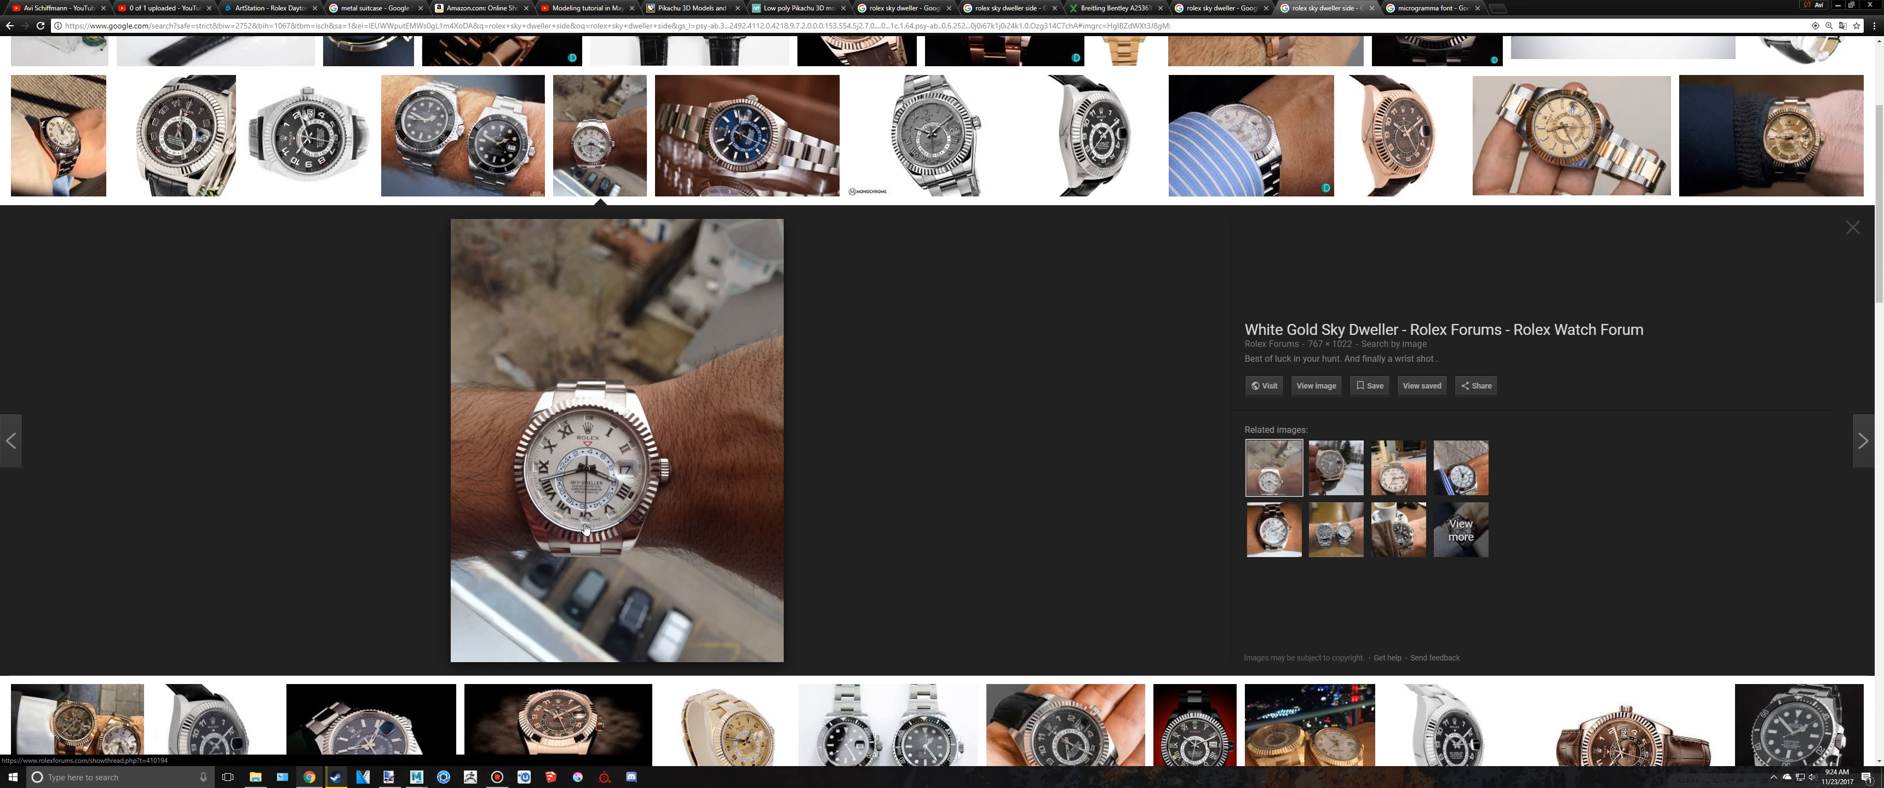
pyautogui.click(417, 777)
# Step: Switch back to Maya, show the mesh wireframes over the reference image and move the VI numeral inward toward the dial's inner ring
pyautogui.scroll(5, 981, 457)
pyautogui.keyDown('alt'); pyautogui.moveTo(1057, 353); pyautogui.dragTo(936, 352, button='middle'); pyautogui.keyUp('alt')
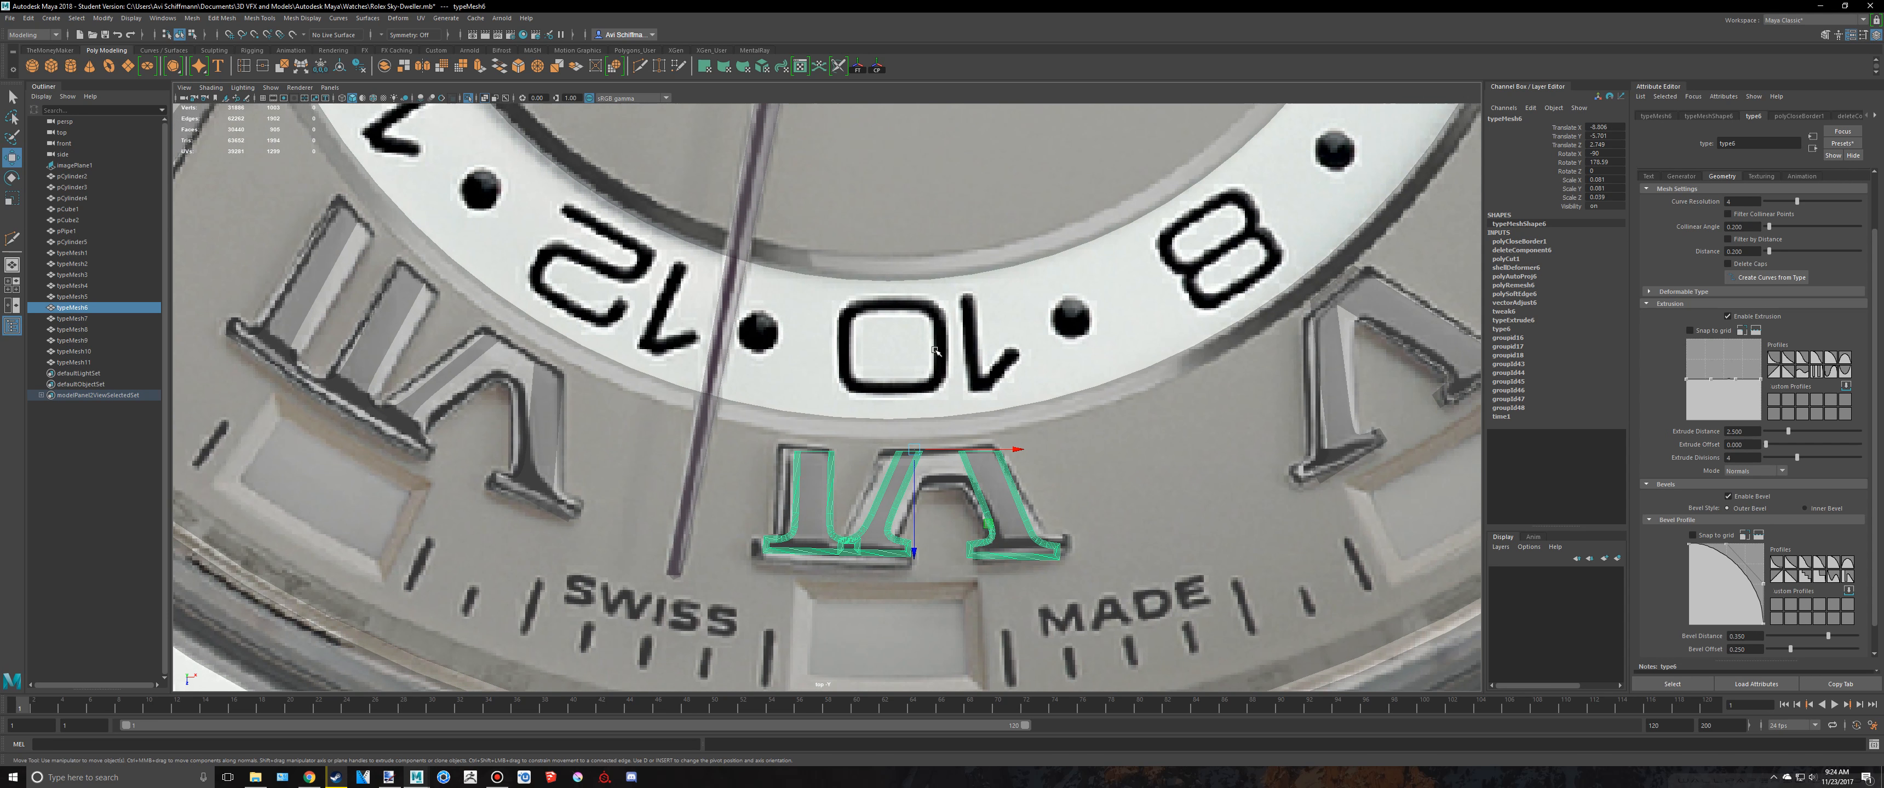
pyautogui.click(356, 127)
pyautogui.click(373, 100)
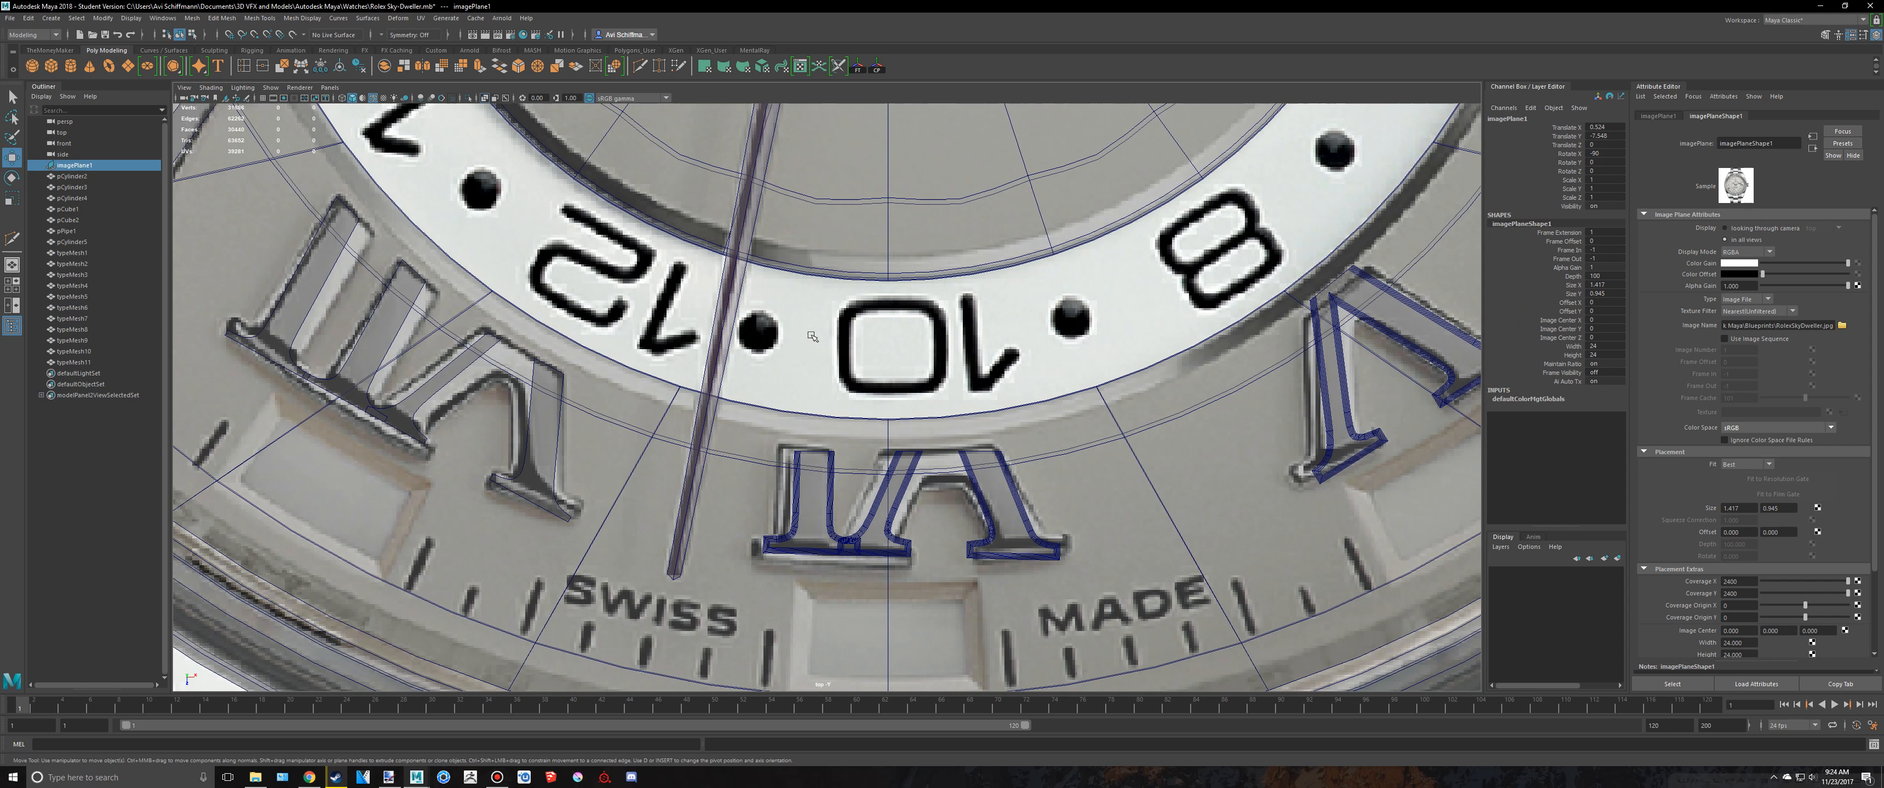
pyautogui.scroll(2, 1073, 566)
pyautogui.click(1059, 564)
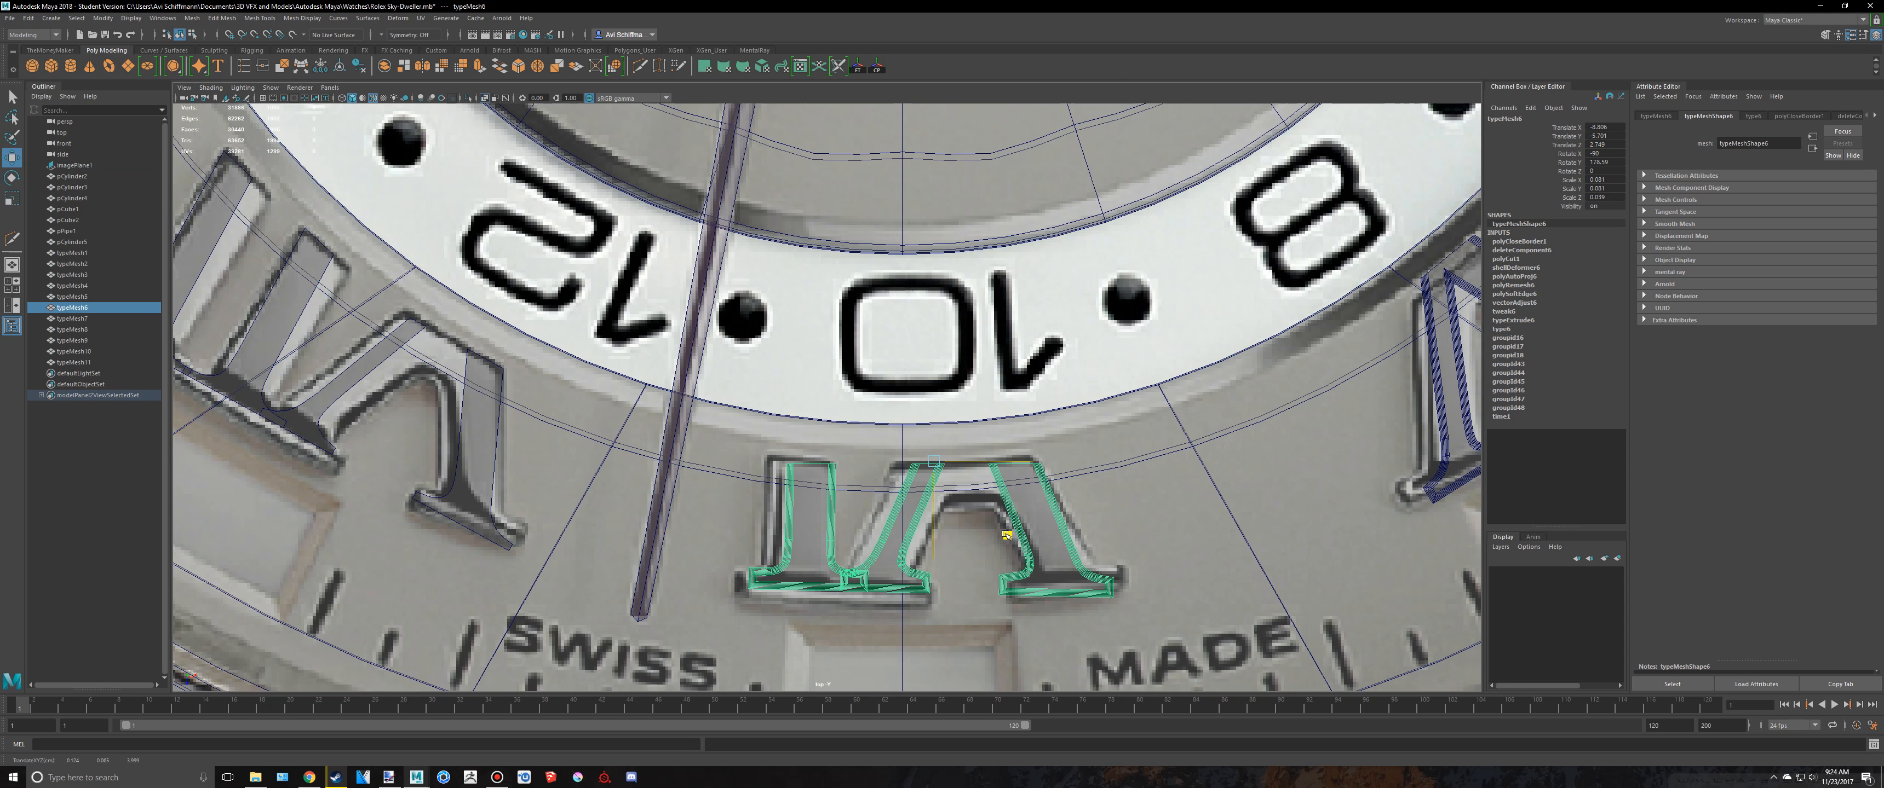
pyautogui.moveTo(1008, 535); pyautogui.dragTo(1007, 501)
pyautogui.press('e')
pyautogui.press('w')
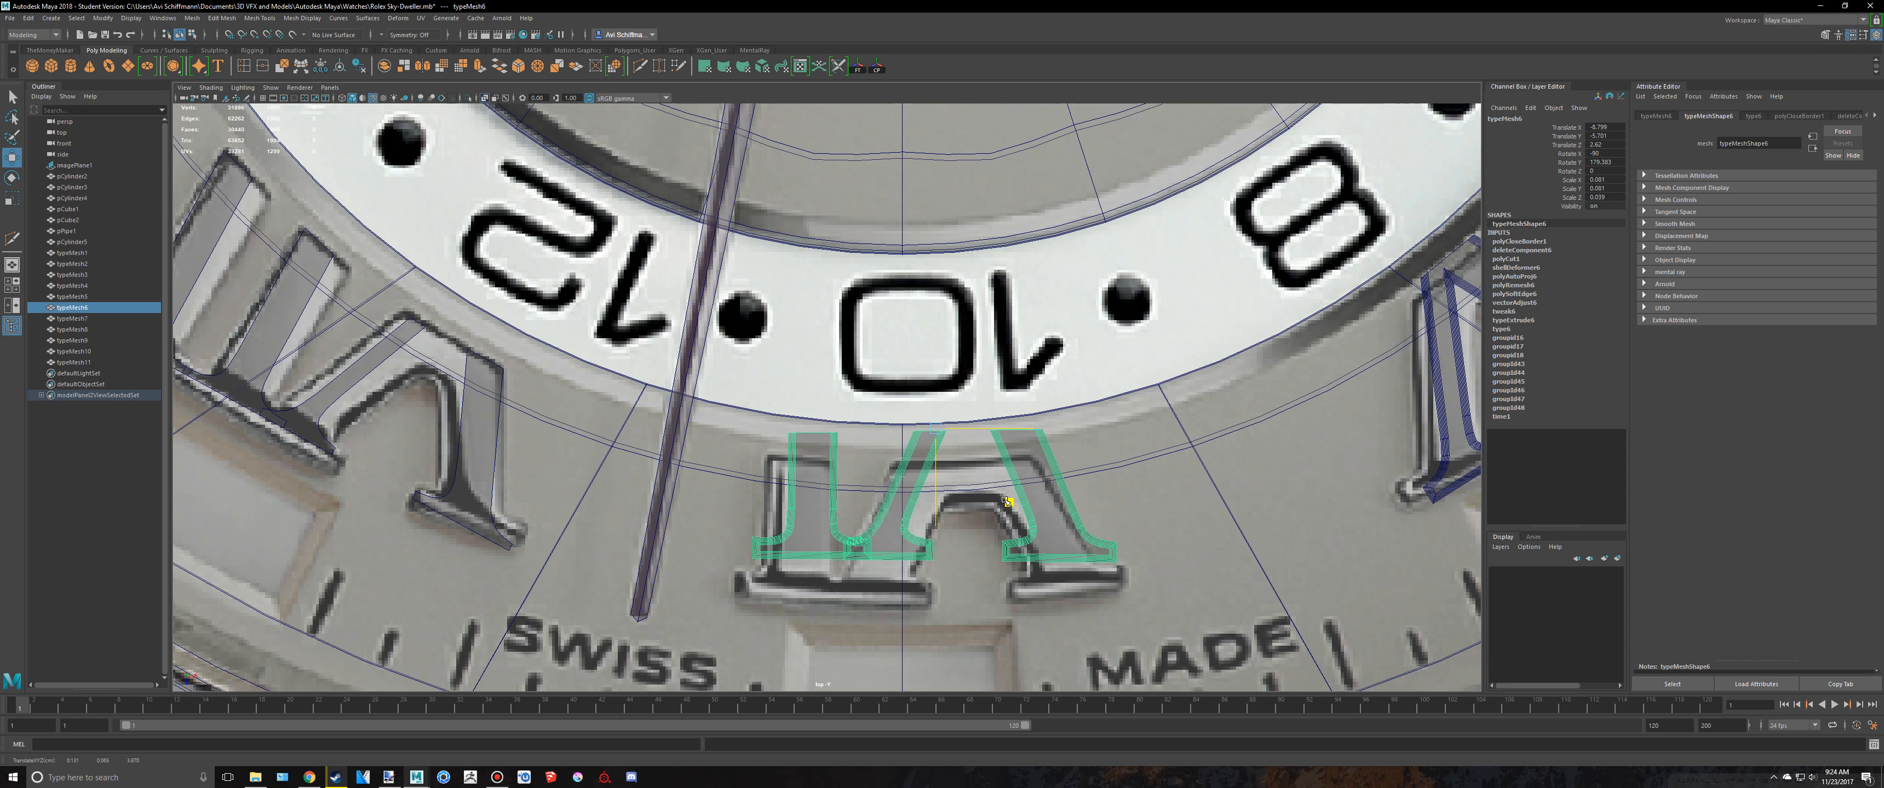
# Step: Cut across the pointed tip of the V numeral with the Multi-Cut tool, following the curve of the inner ring
pyautogui.keyDown('alt'); pyautogui.moveTo(1008, 502); pyautogui.dragTo(449, 608, button='middle'); pyautogui.keyUp('alt')
pyautogui.click(1002, 432)
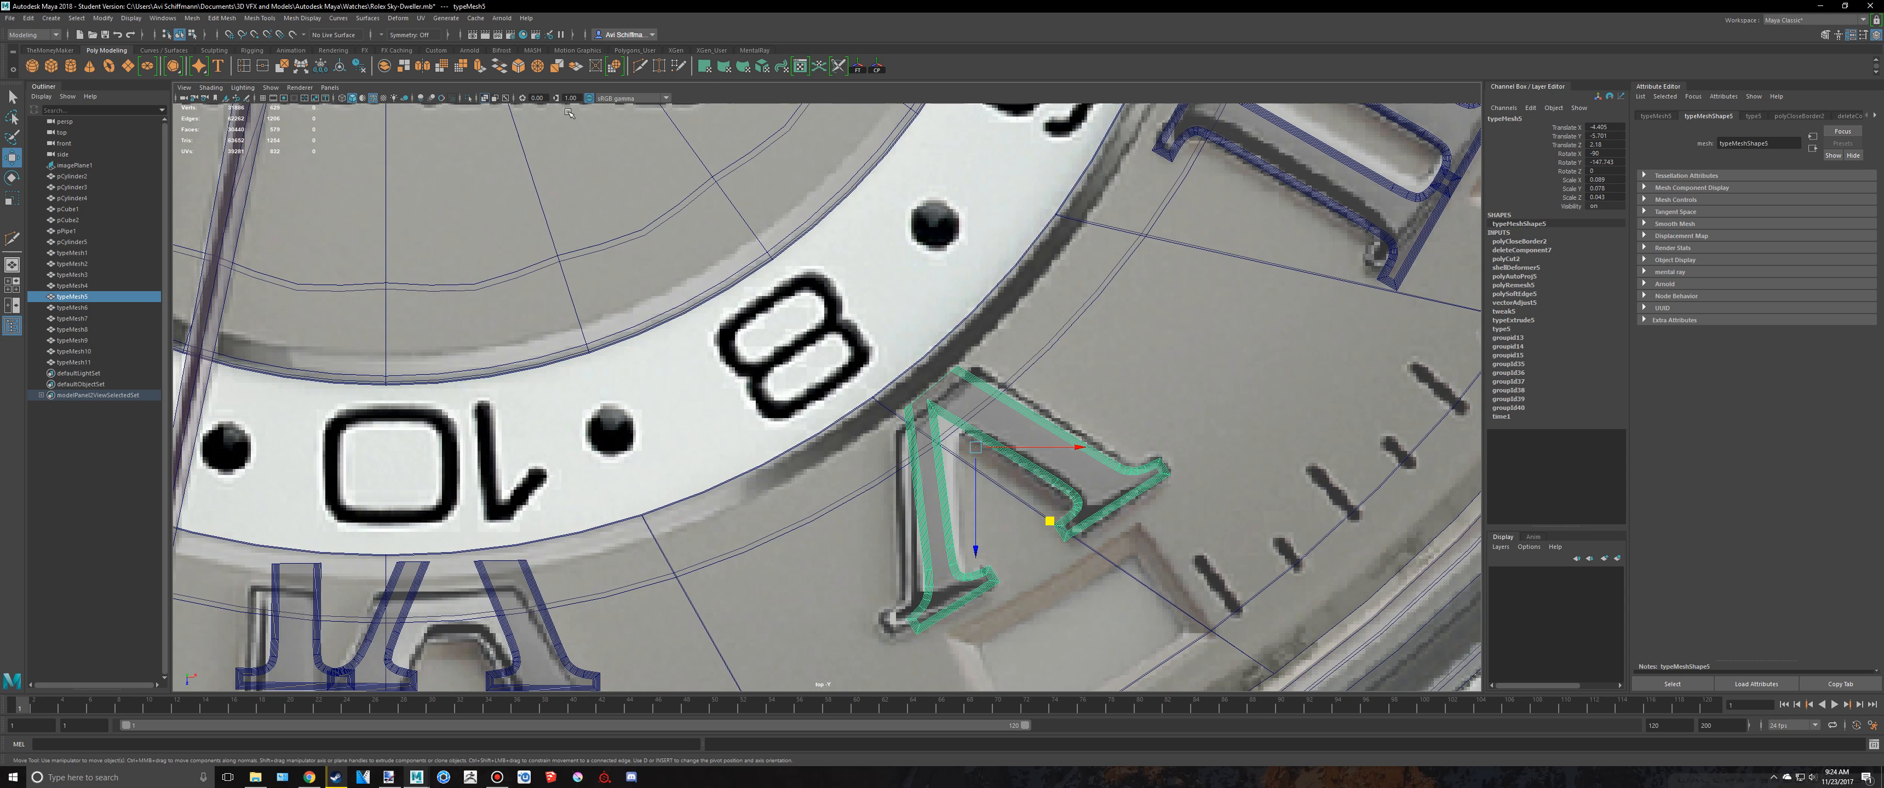
pyautogui.click(641, 68)
pyautogui.keyDown('alt'); pyautogui.moveTo(1053, 314); pyautogui.dragTo(1115, 344, button='right'); pyautogui.keyUp('alt')
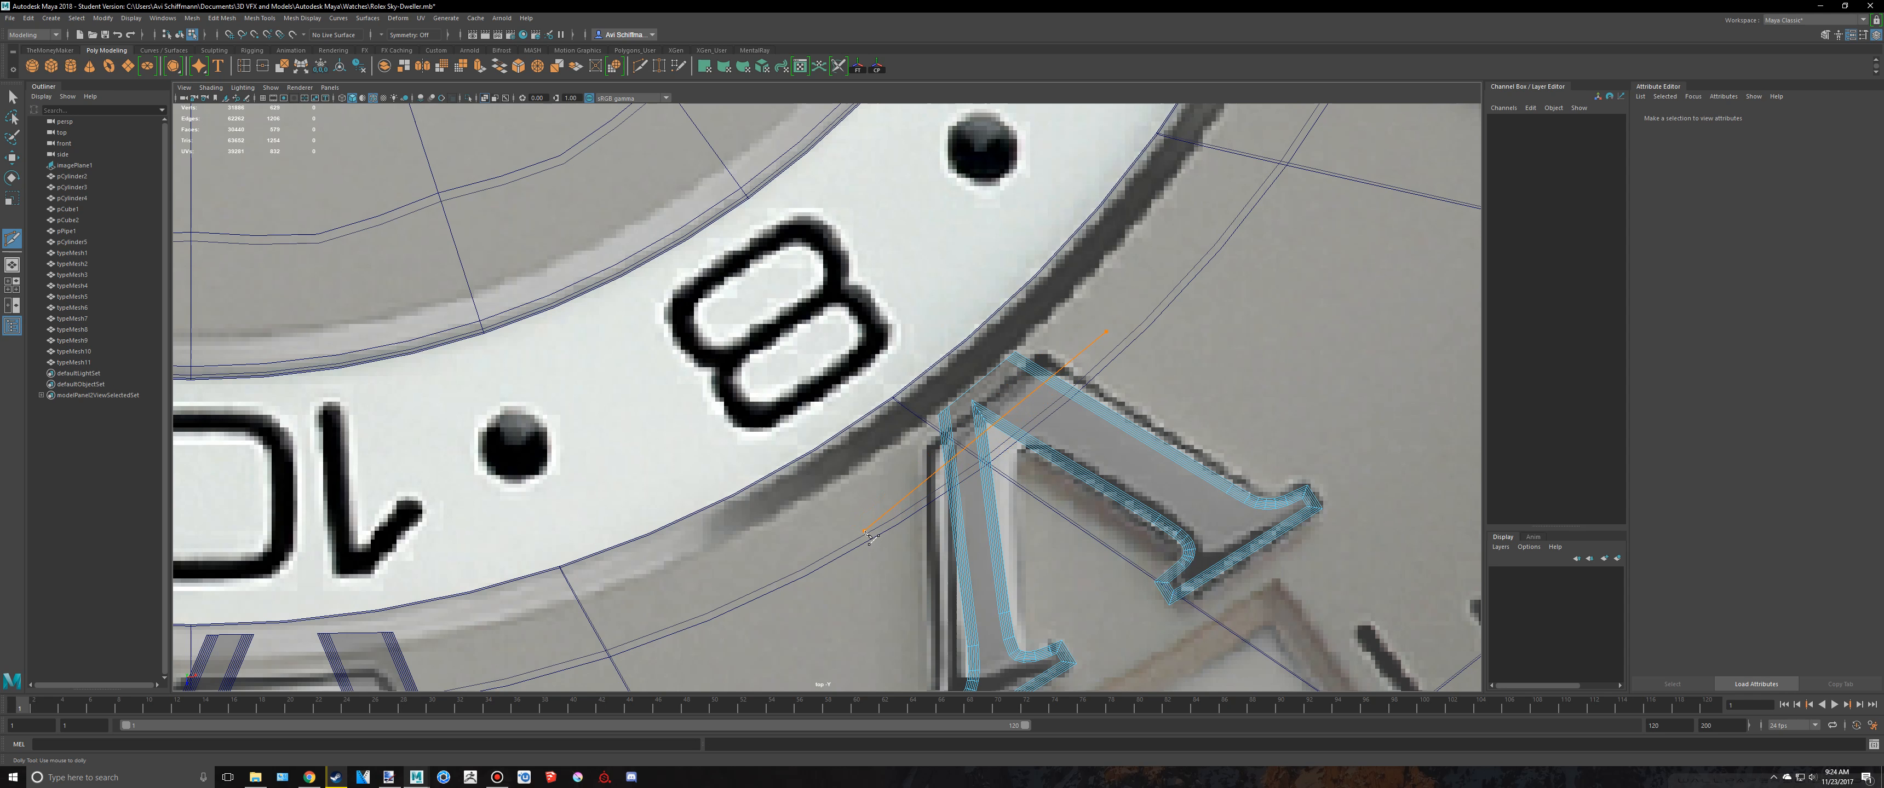
# Step: Delete the faces of the V numeral's tip beyond the cut and return to object selection
pyautogui.press('q')
pyautogui.moveTo(1003, 373); pyautogui.dragTo(1003, 401, button='right')
pyautogui.scroll(3, 1027, 383)
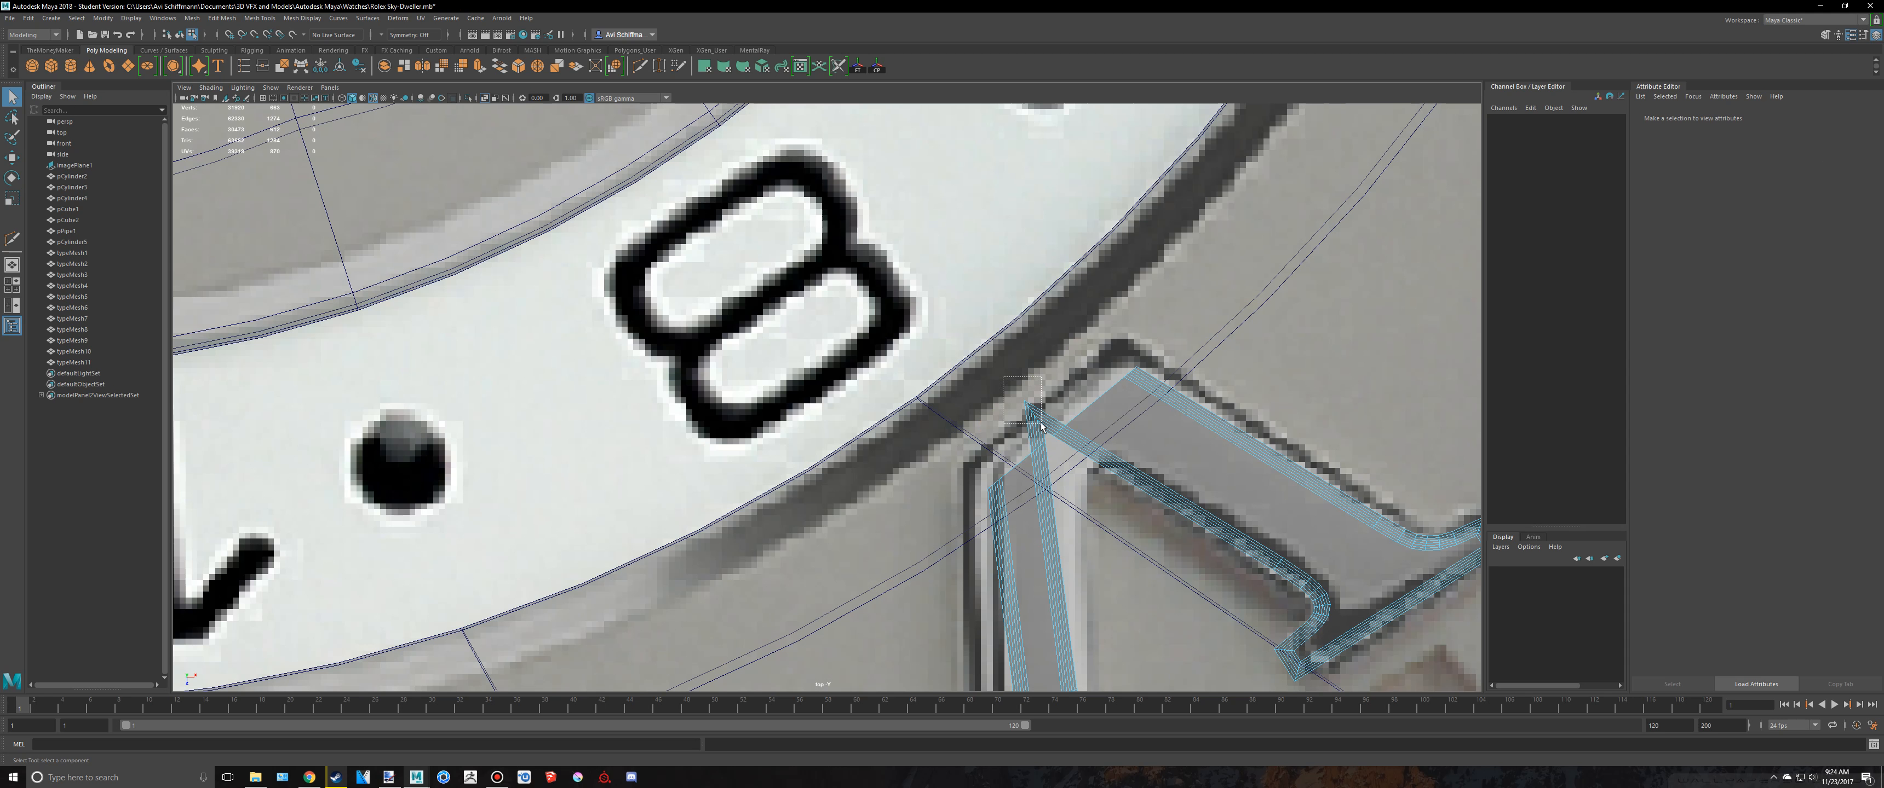
pyautogui.moveTo(1042, 427); pyautogui.dragTo(1048, 433)
pyautogui.press('Delete')
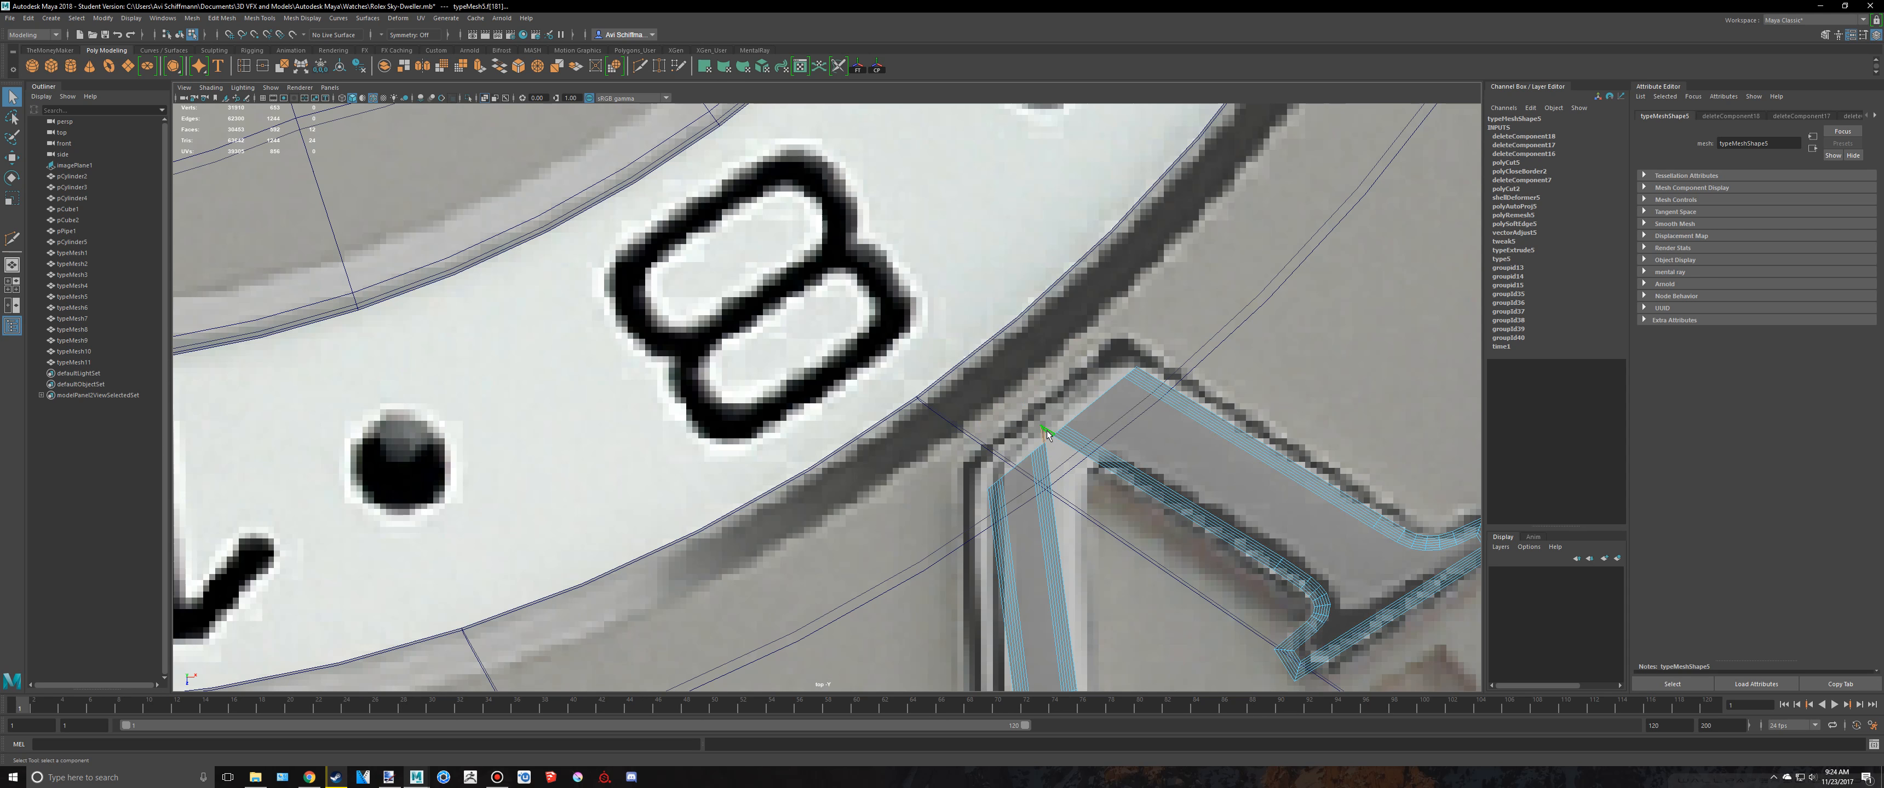
pyautogui.press('Delete')
pyautogui.moveTo(1164, 420); pyautogui.dragTo(1206, 401, button='right')
# Step: Move the trimmed V numeral inward so its cut end meets the dial's inner ring
pyautogui.scroll(-5, 1059, 435)
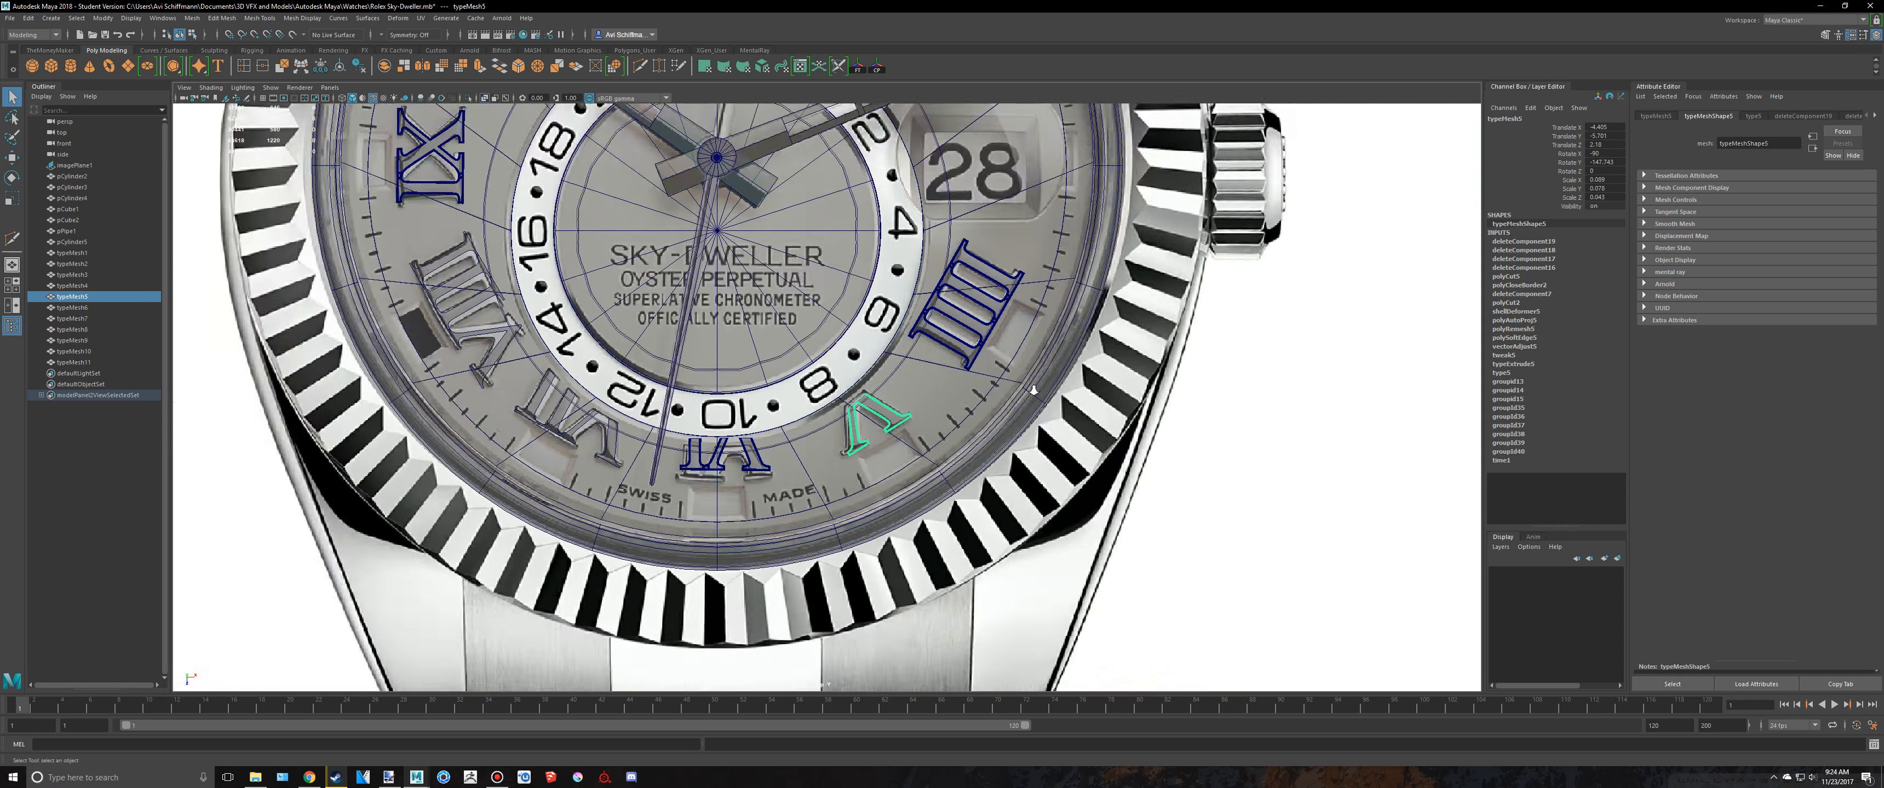
pyautogui.scroll(8, 1062, 437)
pyautogui.press('w')
pyautogui.moveTo(1087, 513); pyautogui.dragTo(1048, 488, button='middle')
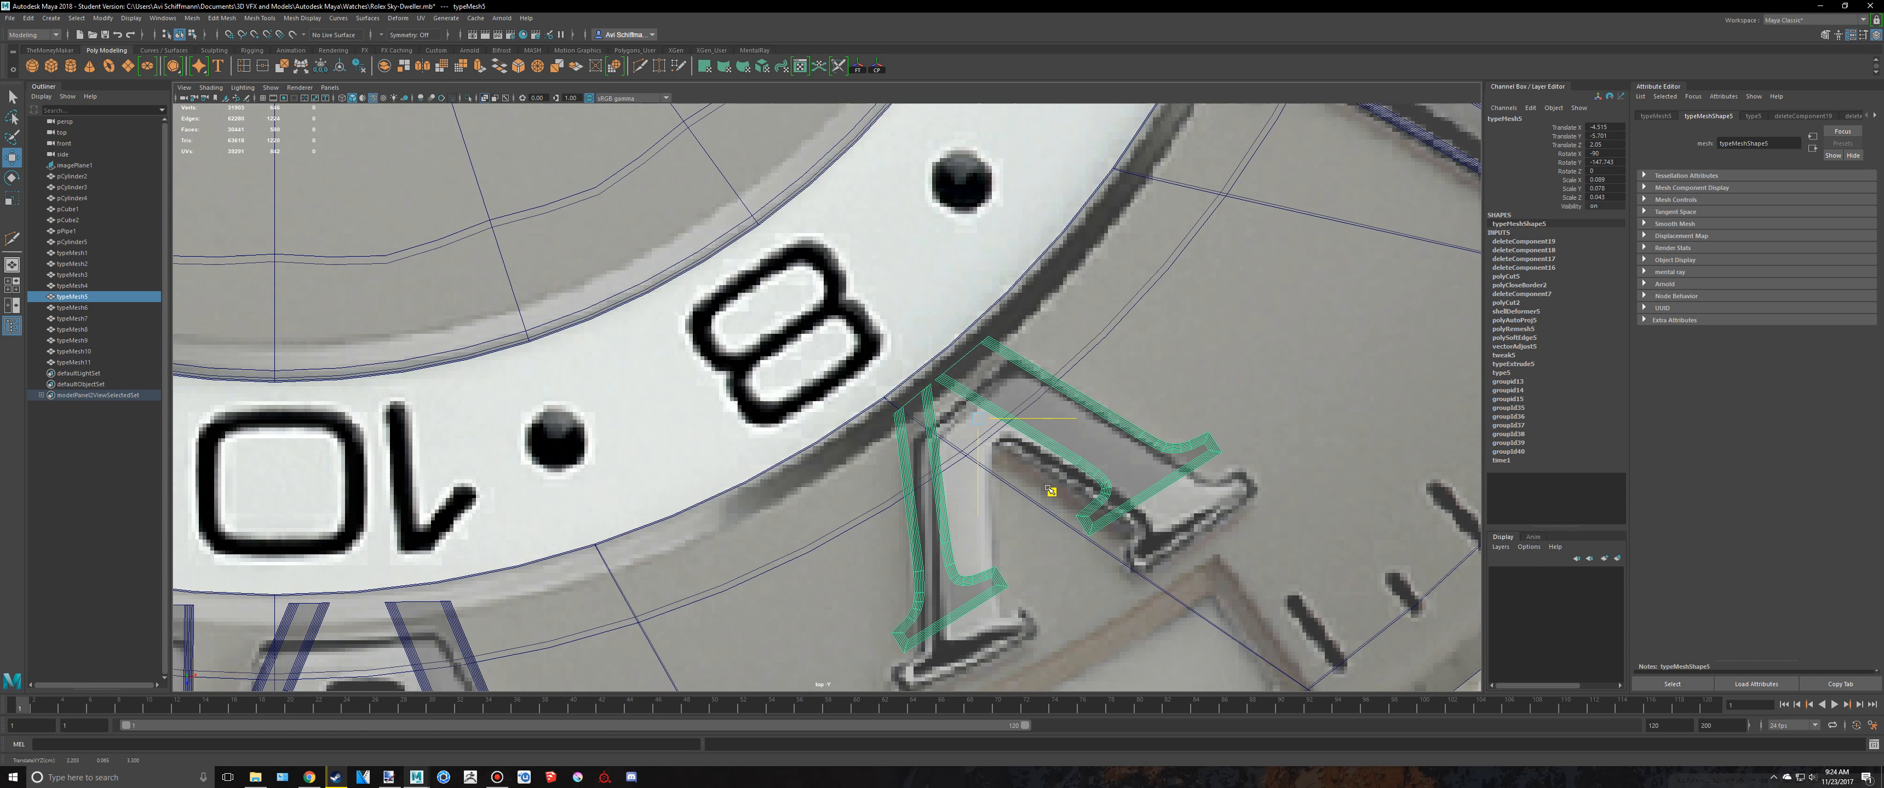
pyautogui.scroll(-3, 1052, 488)
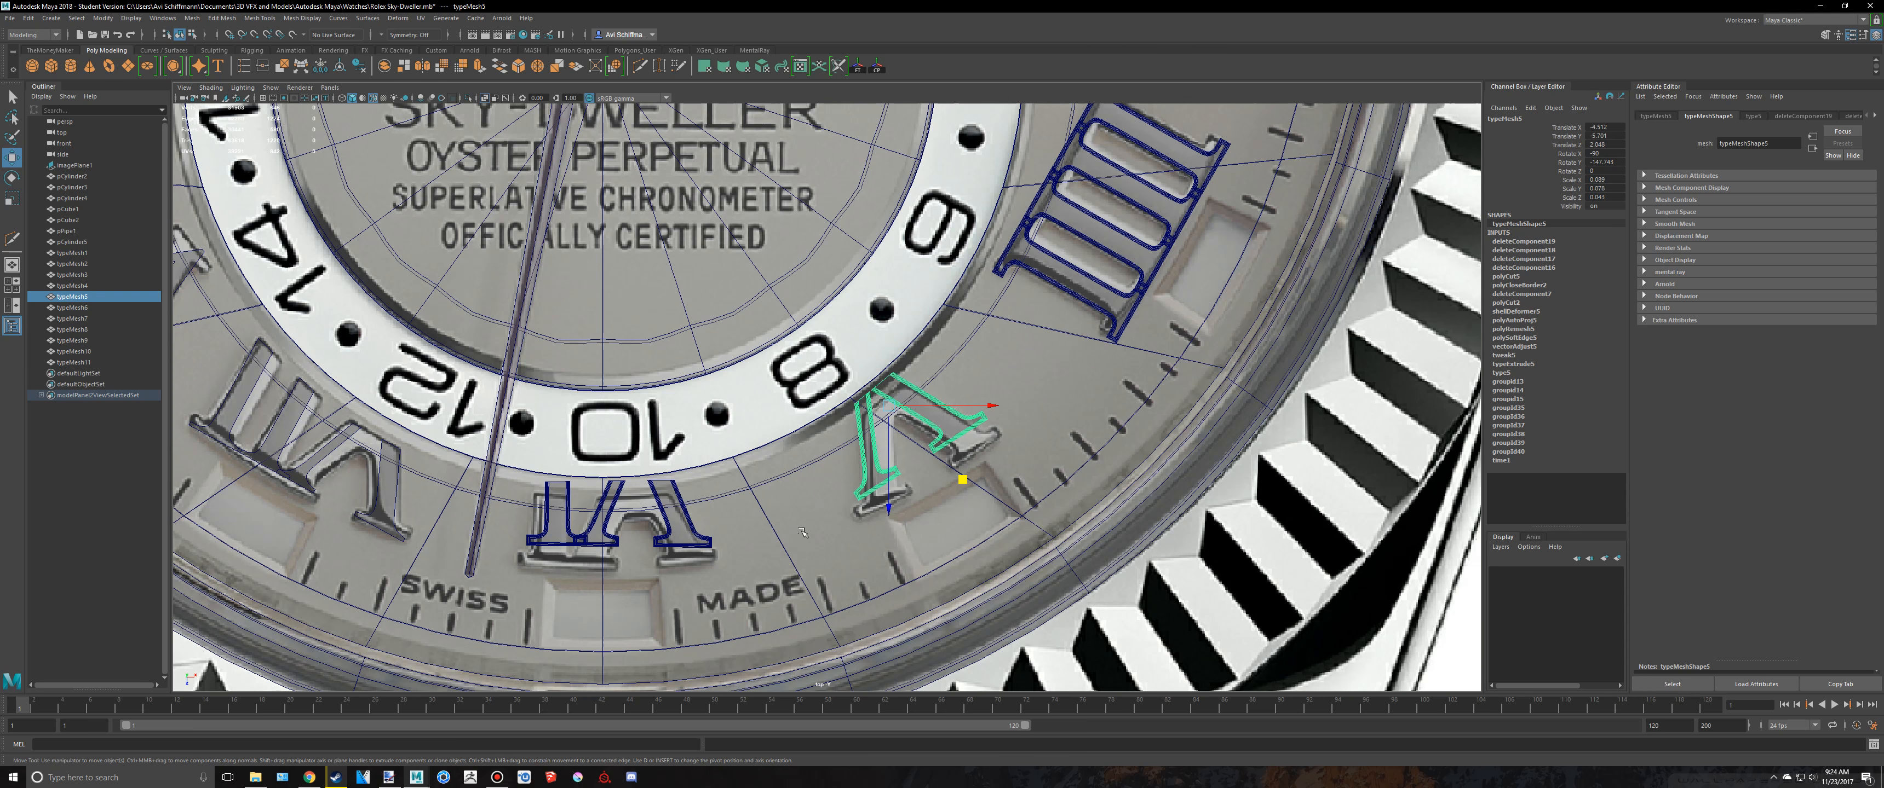
# Step: Move the VII numeral inward toward the dial's inner ring to match its neighbours
pyautogui.keyDown('alt'); pyautogui.moveTo(402, 426); pyautogui.dragTo(778, 484, button='middle'); pyautogui.keyUp('alt')
pyautogui.scroll(3, 778, 484)
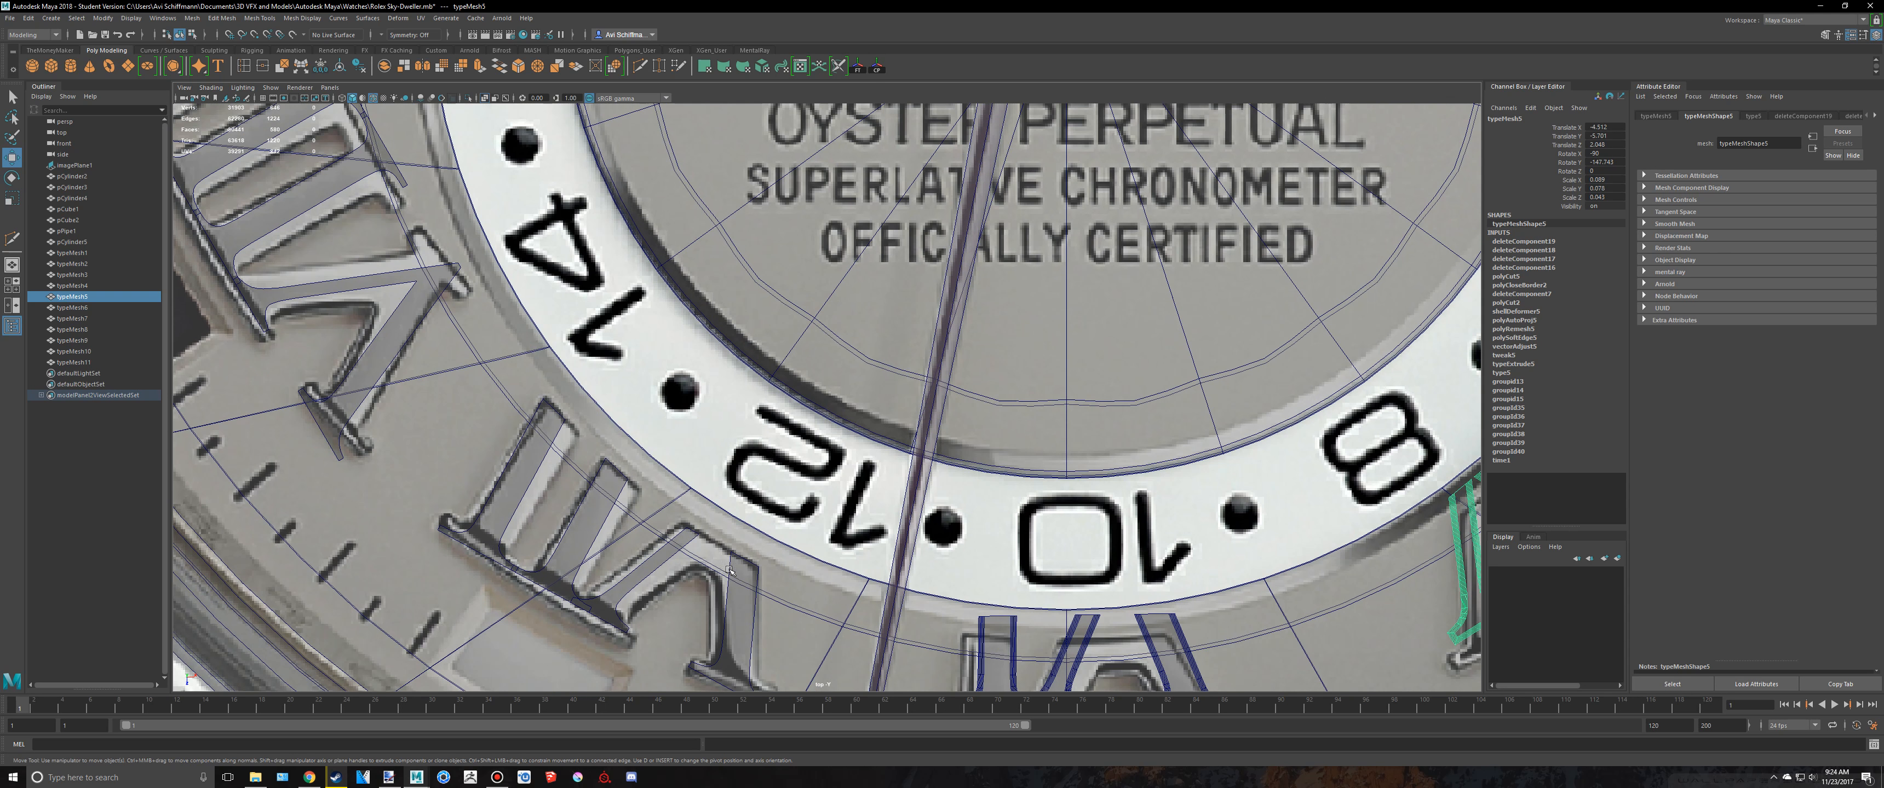
pyautogui.click(750, 581)
pyautogui.keyDown('alt'); pyautogui.moveTo(795, 586); pyautogui.dragTo(802, 538, button='middle'); pyautogui.keyUp('alt')
pyautogui.scroll(3, 656, 598)
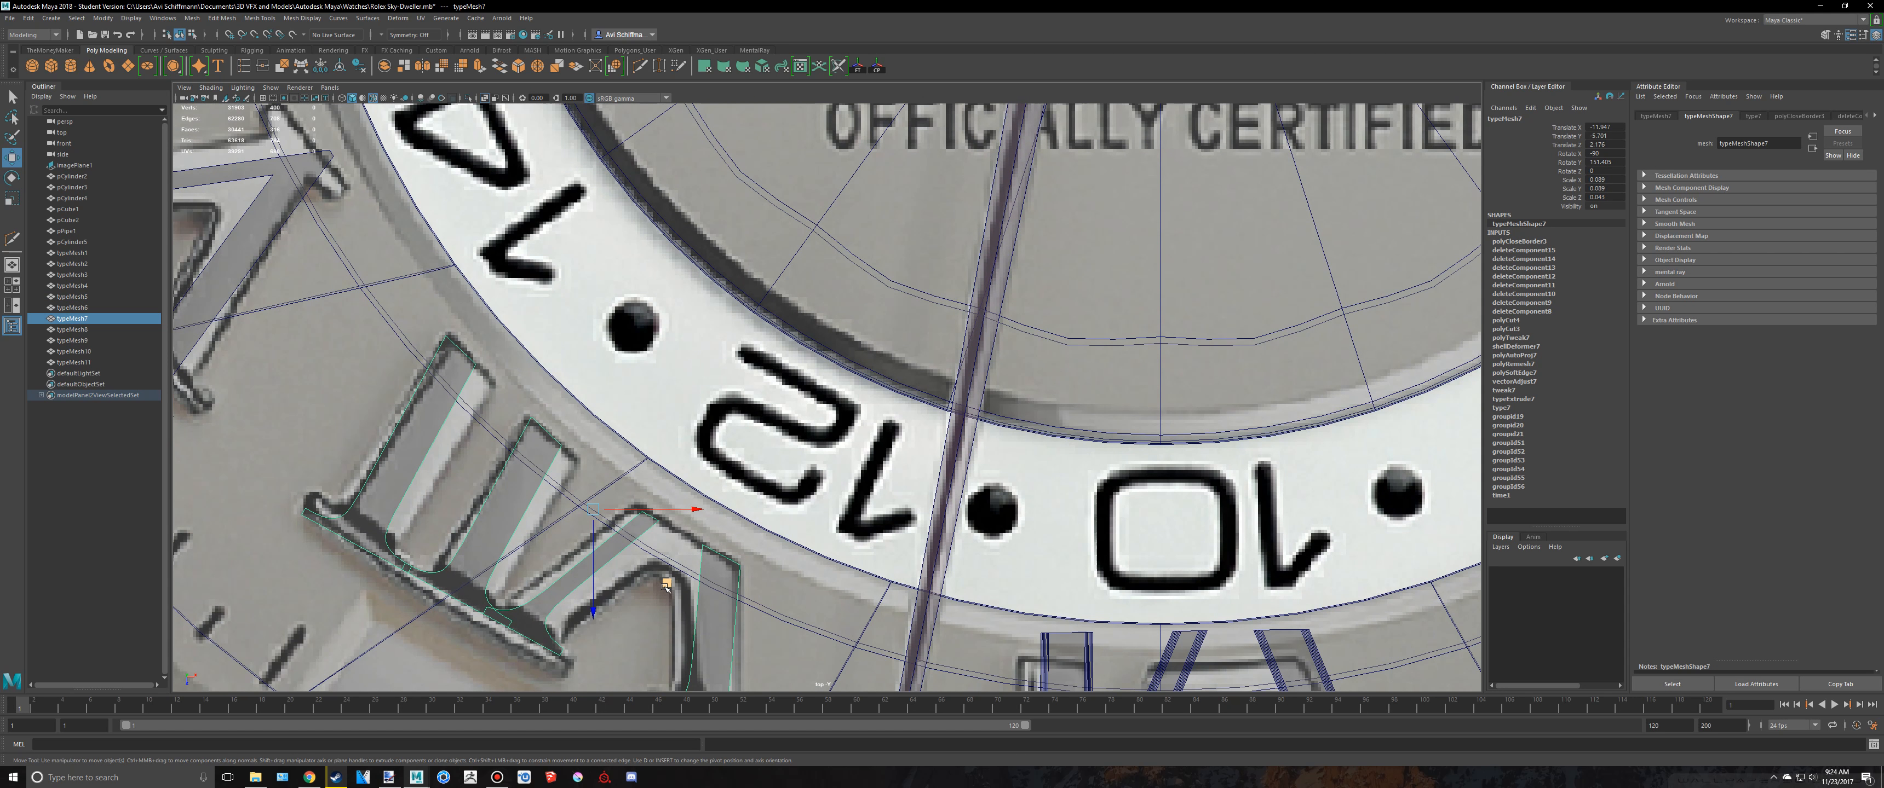
pyautogui.moveTo(666, 585); pyautogui.dragTo(691, 560, button='middle')
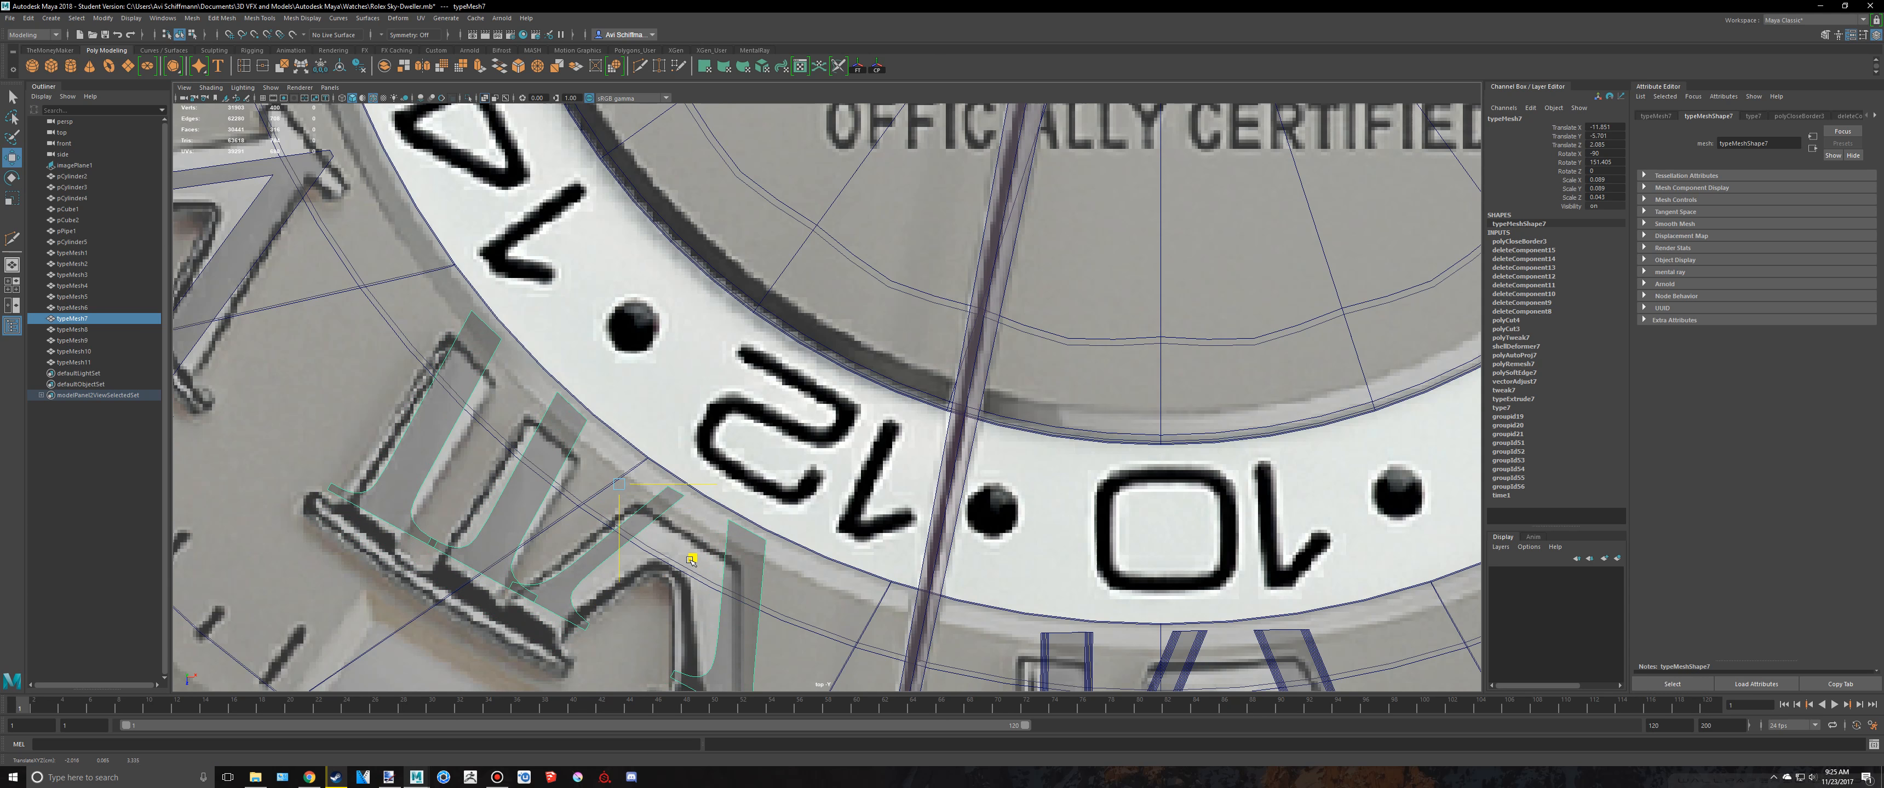
# Step: Close the open cut end of the V numeral with Fill Hole in the perspective view
pyautogui.press('space')
pyautogui.press('space')
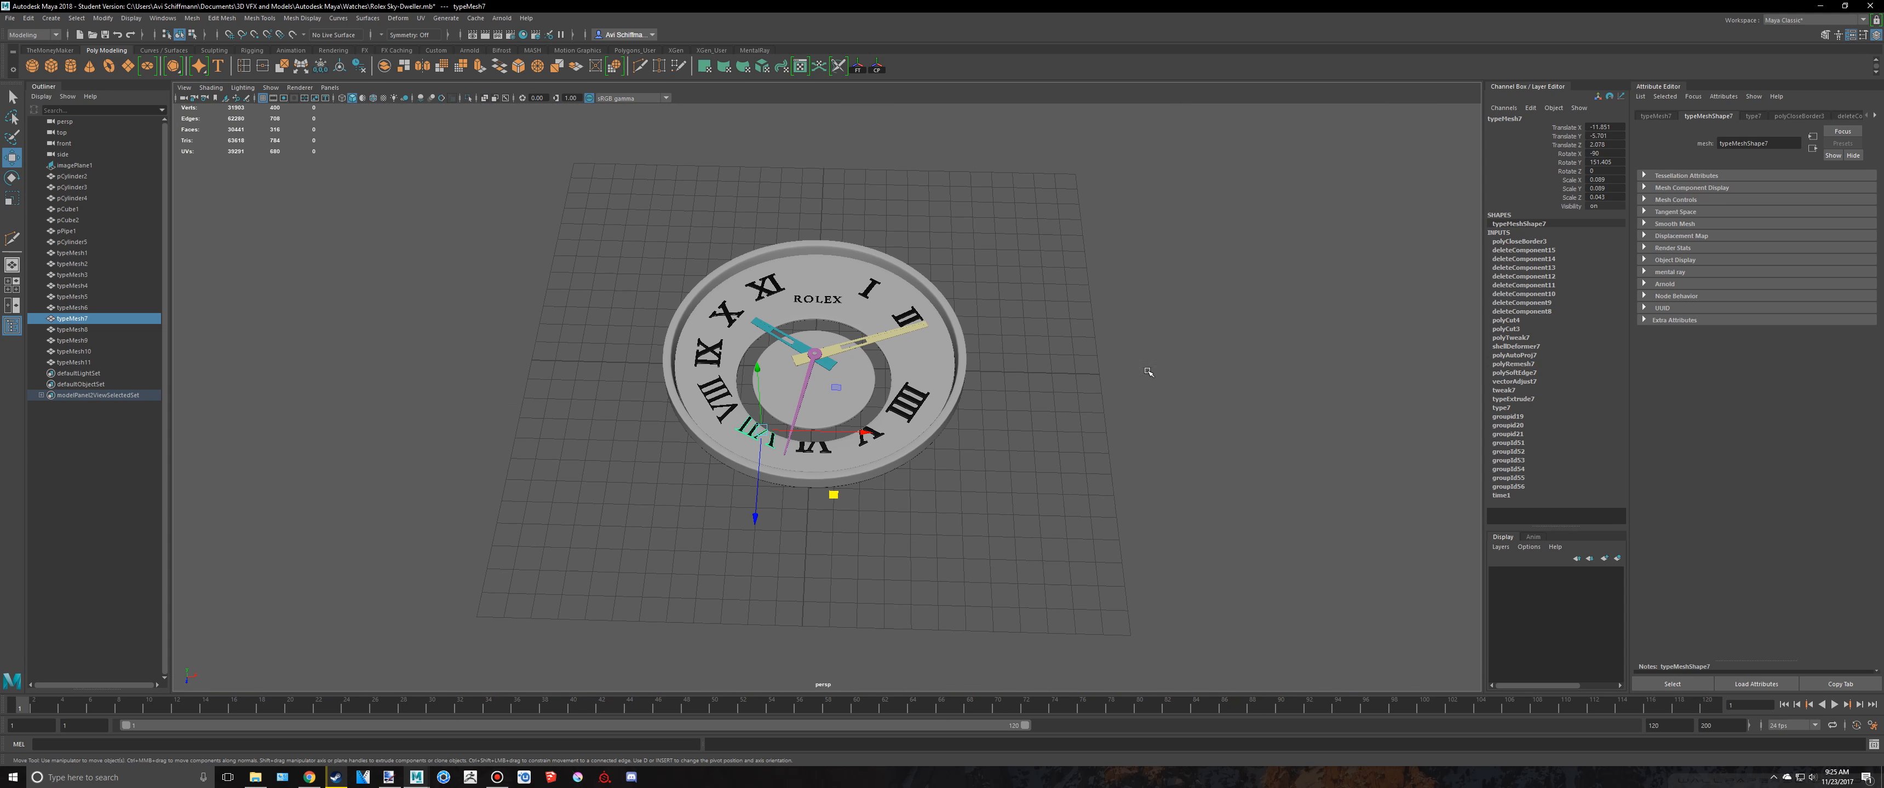
pyautogui.click(1148, 370)
pyautogui.scroll(6, 1033, 427)
pyautogui.keyDown('alt'); pyautogui.moveTo(975, 446); pyautogui.dragTo(1040, 421); pyautogui.keyUp('alt')
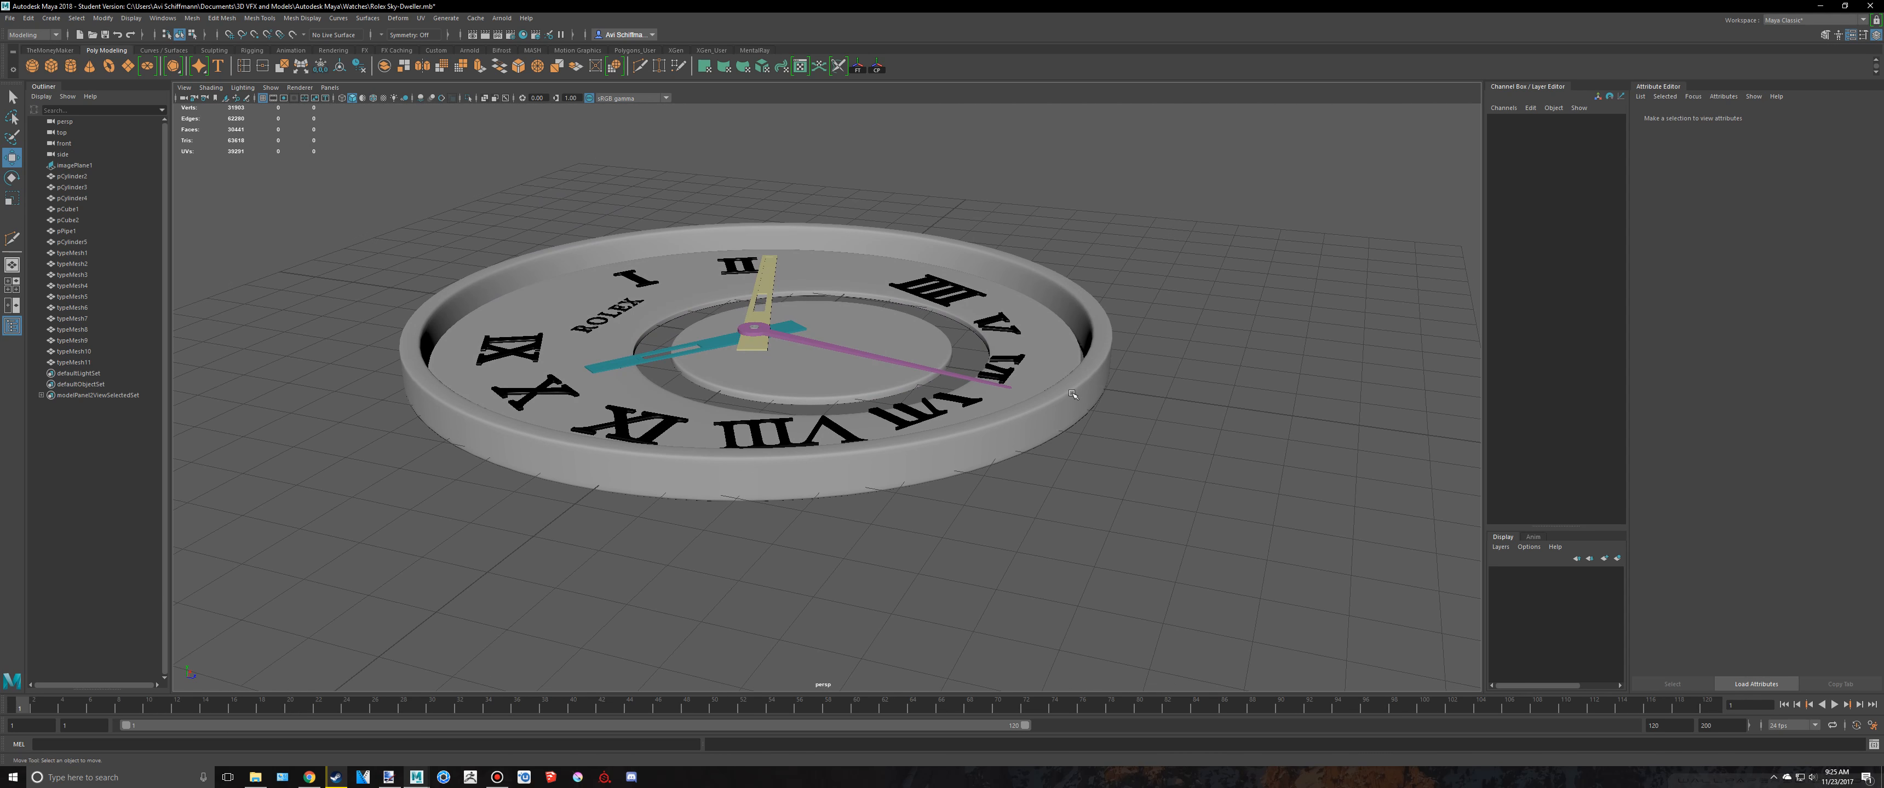
pyautogui.keyDown('alt'); pyautogui.moveTo(1042, 366); pyautogui.dragTo(862, 414, button='middle'); pyautogui.keyUp('alt')
pyautogui.scroll(8, 775, 403)
pyautogui.keyDown('alt'); pyautogui.moveTo(766, 400); pyautogui.dragTo(777, 364); pyautogui.keyUp('alt')
pyautogui.click(768, 382)
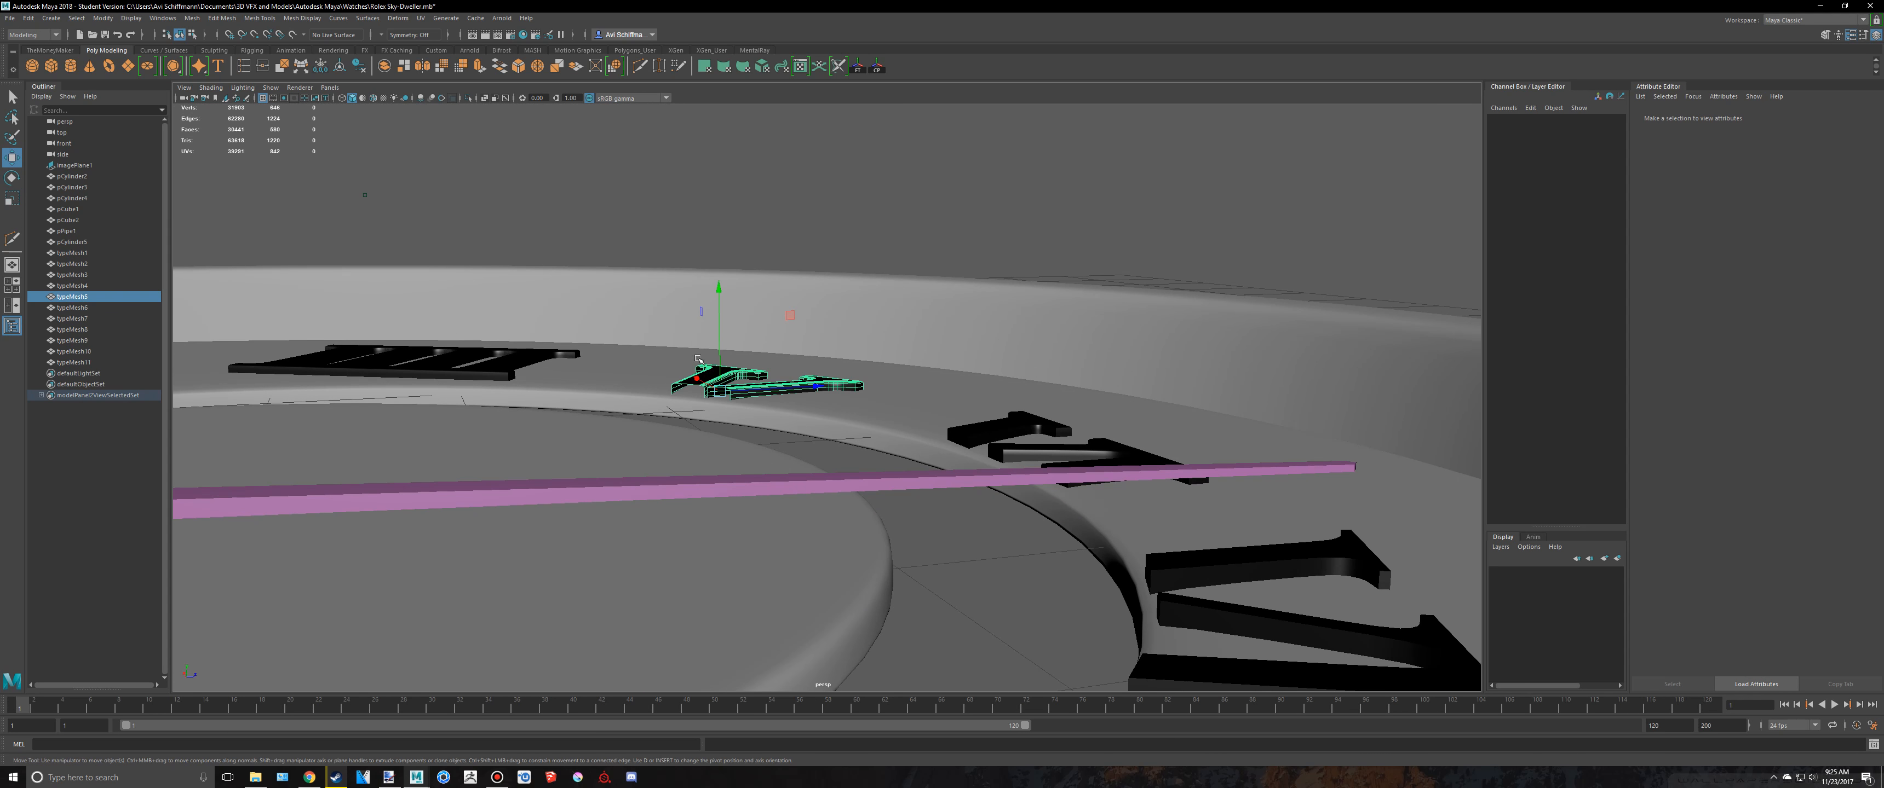
pyautogui.click(190, 20)
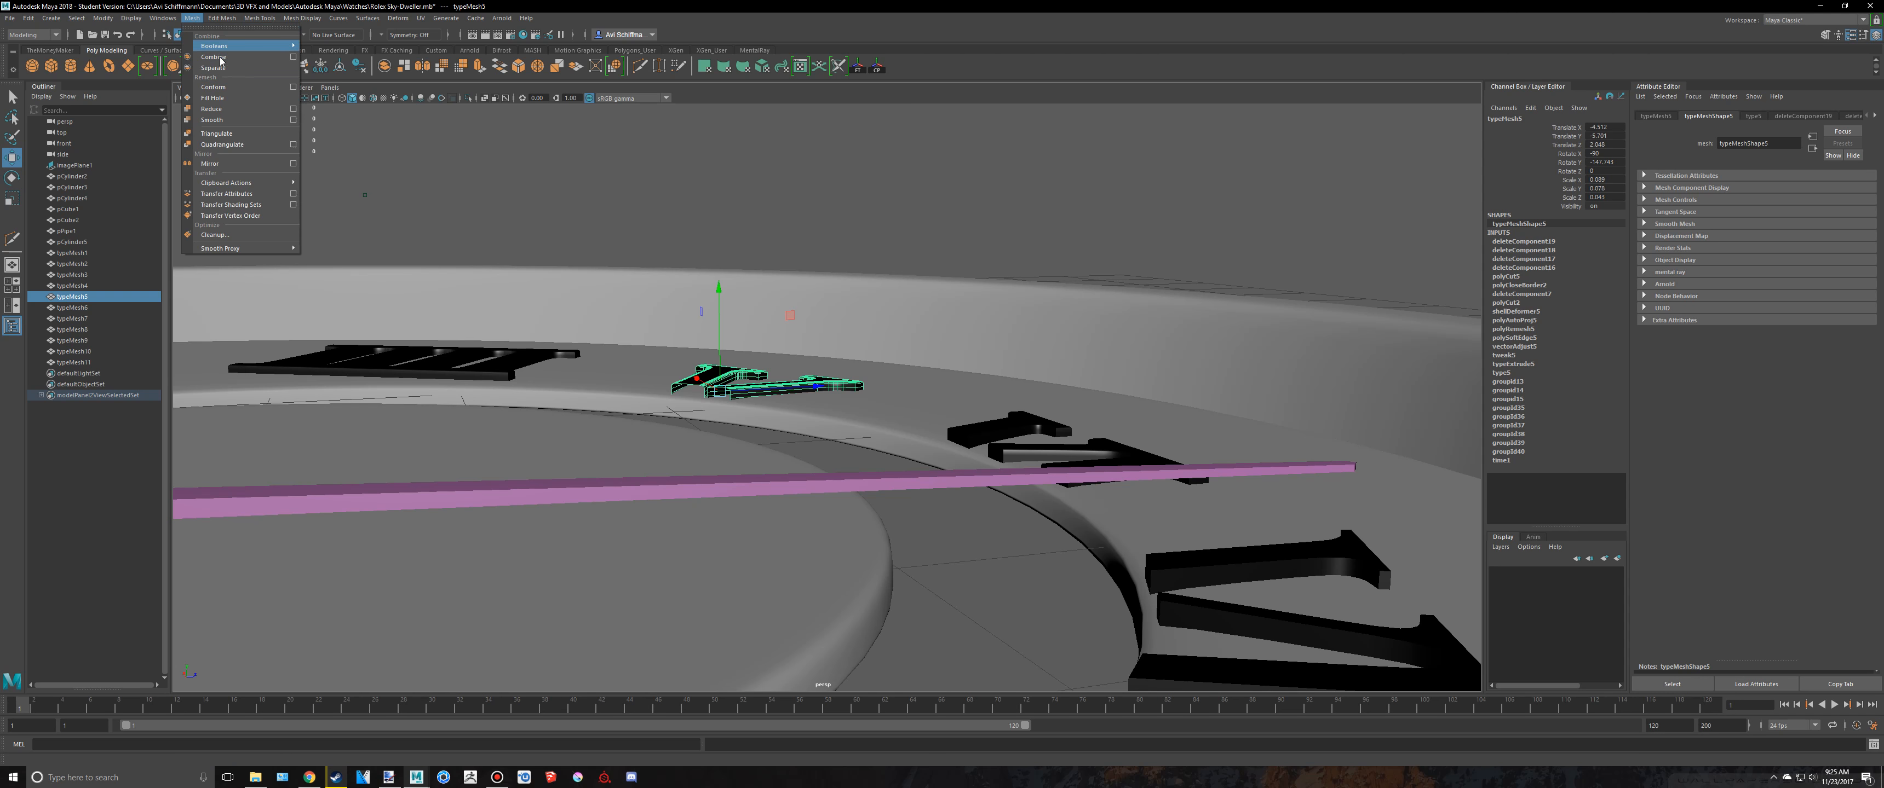
pyautogui.click(223, 97)
# Step: Examine the capped V numeral and the placement of the numerals around the inner ring from several angles
pyautogui.keyDown('alt'); pyautogui.moveTo(856, 205); pyautogui.dragTo(680, 292); pyautogui.keyUp('alt')
pyautogui.click(1211, 320)
pyautogui.scroll(-9, 1060, 344)
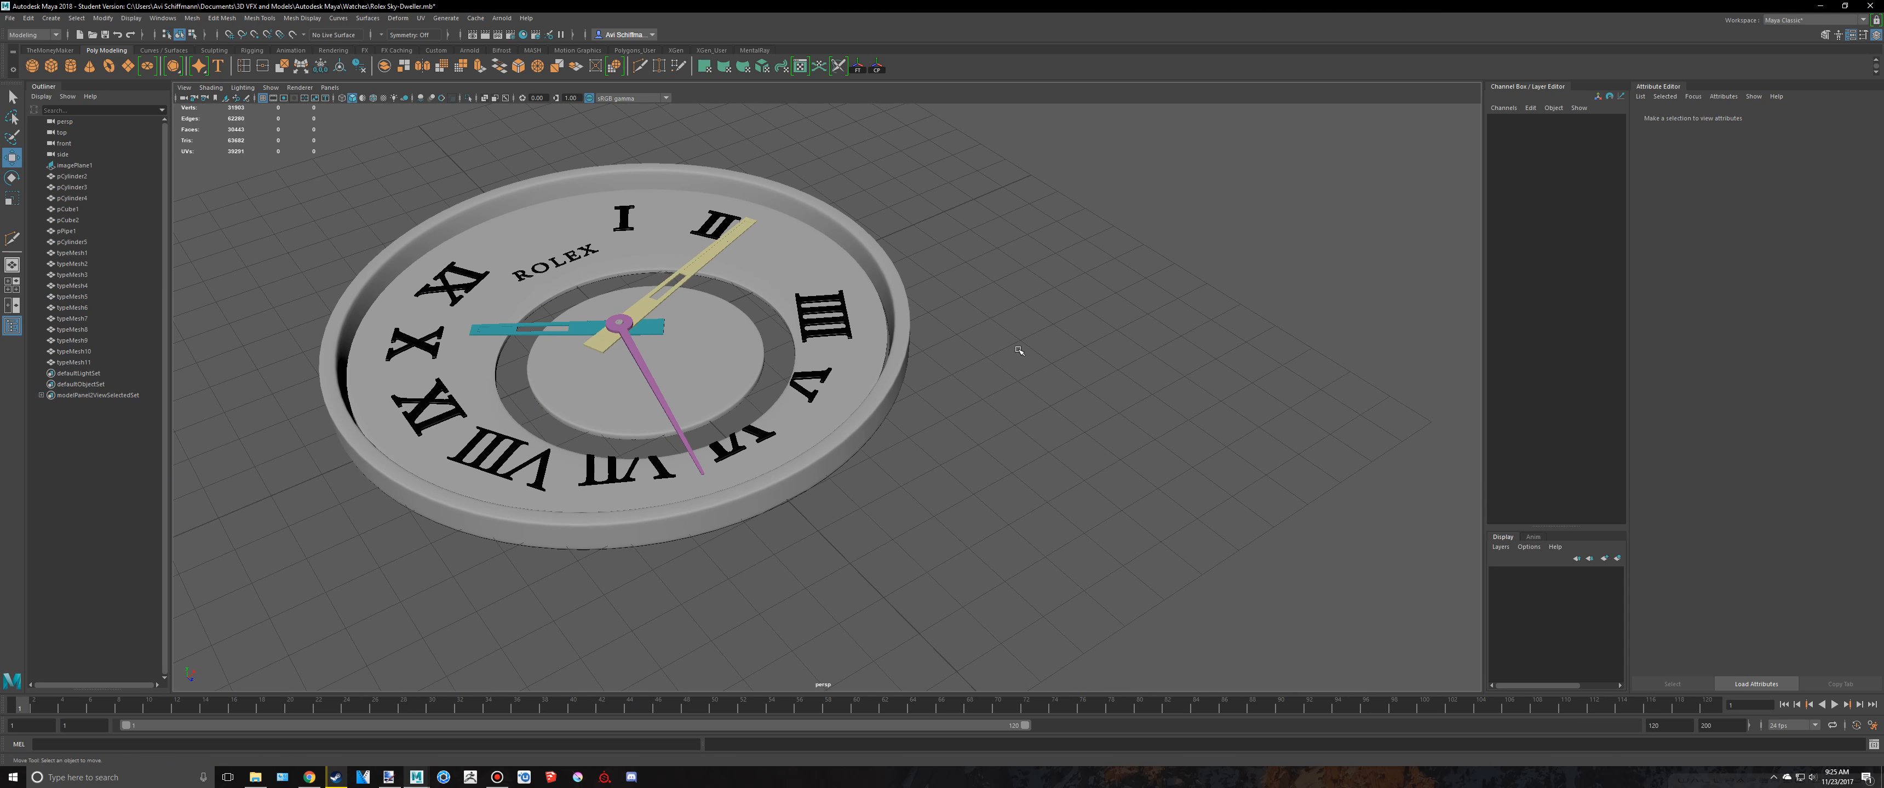
pyautogui.keyDown('alt'); pyautogui.moveTo(937, 298); pyautogui.dragTo(1024, 382); pyautogui.keyUp('alt')
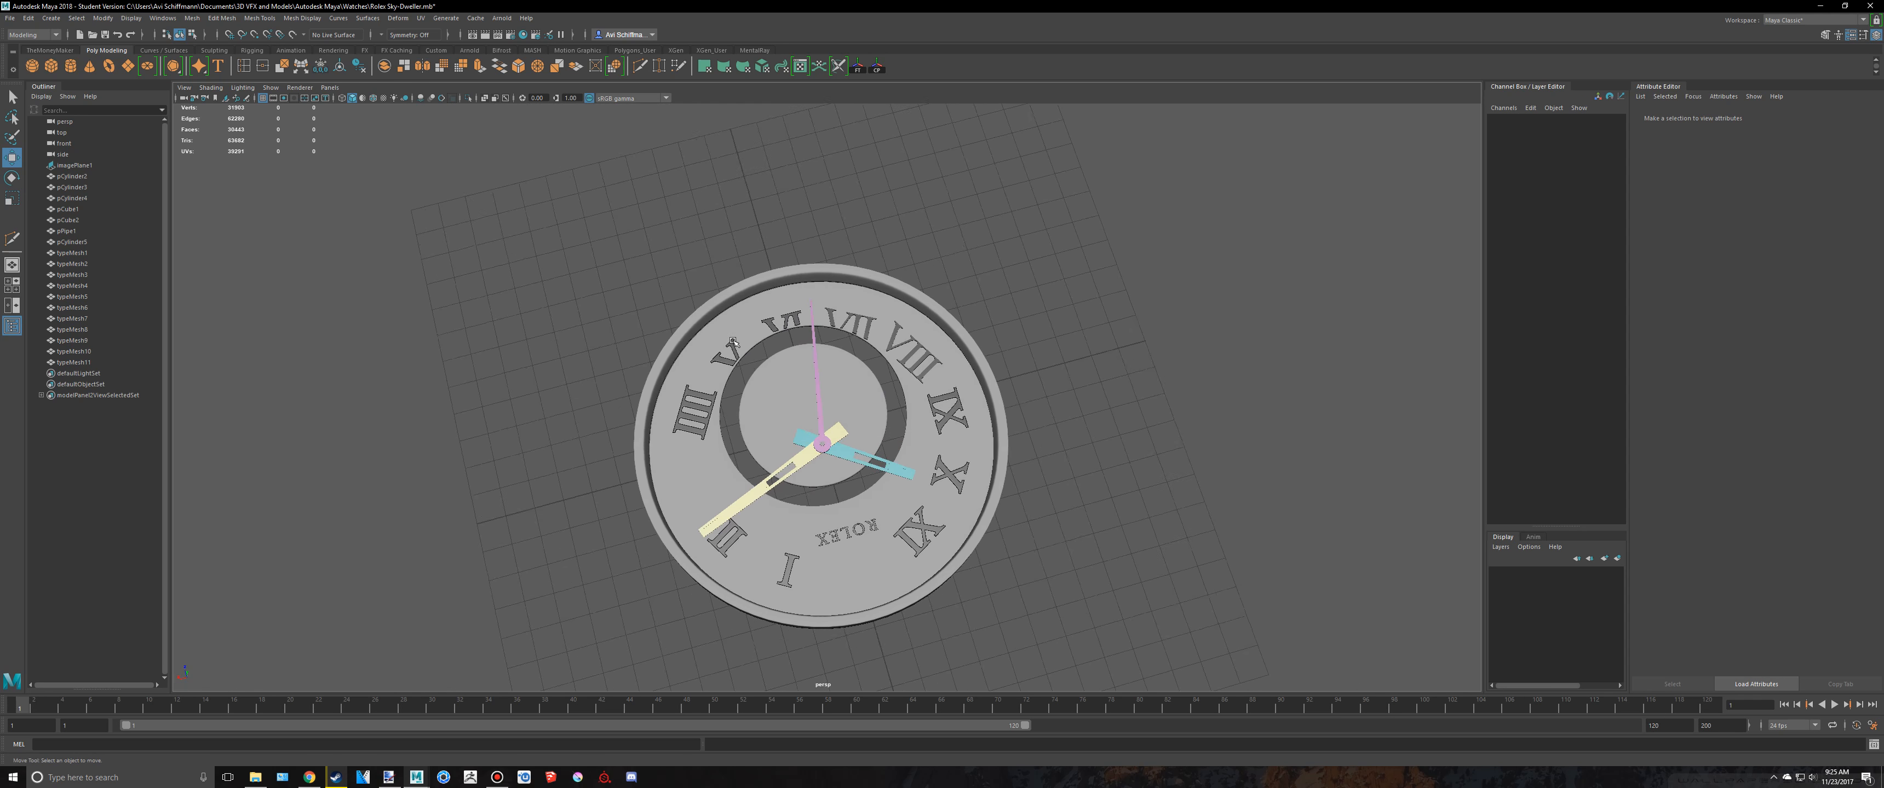
pyautogui.scroll(9, 702, 323)
pyautogui.scroll(-7, 935, 359)
pyautogui.keyDown('alt'); pyautogui.moveTo(906, 360); pyautogui.dragTo(819, 328); pyautogui.keyUp('alt')
pyautogui.scroll(10, 819, 327)
pyautogui.scroll(-8, 825, 276)
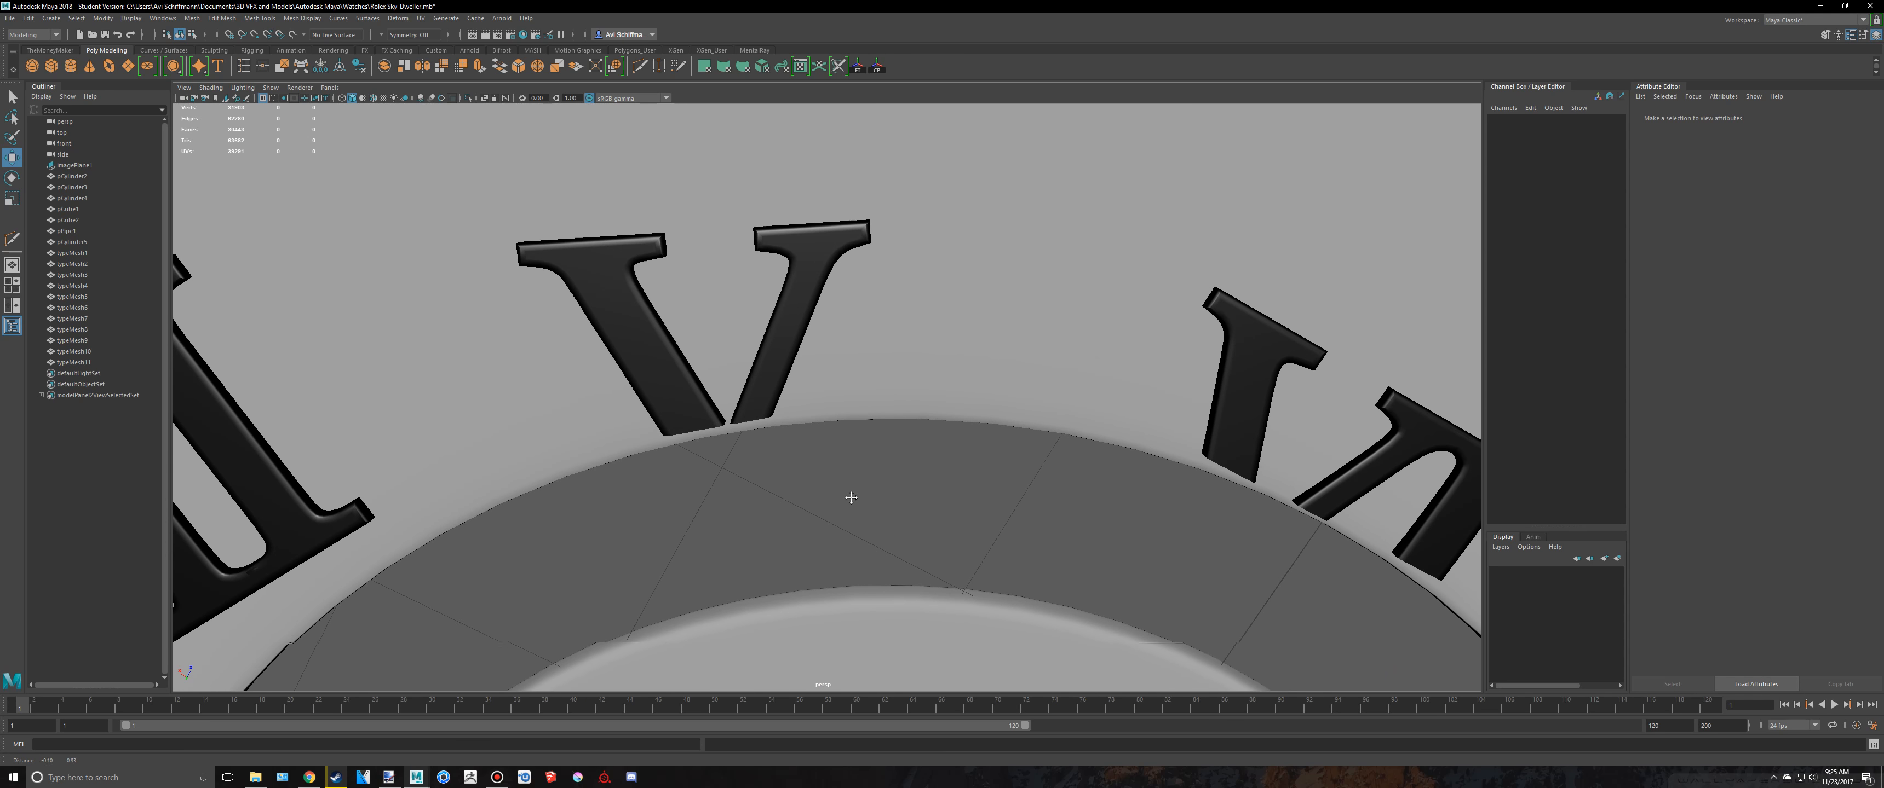
# Step: Cut across the V numeral's inner end along the ring with Multi-Cut in the reference image view
pyautogui.click(811, 373)
pyautogui.press('space')
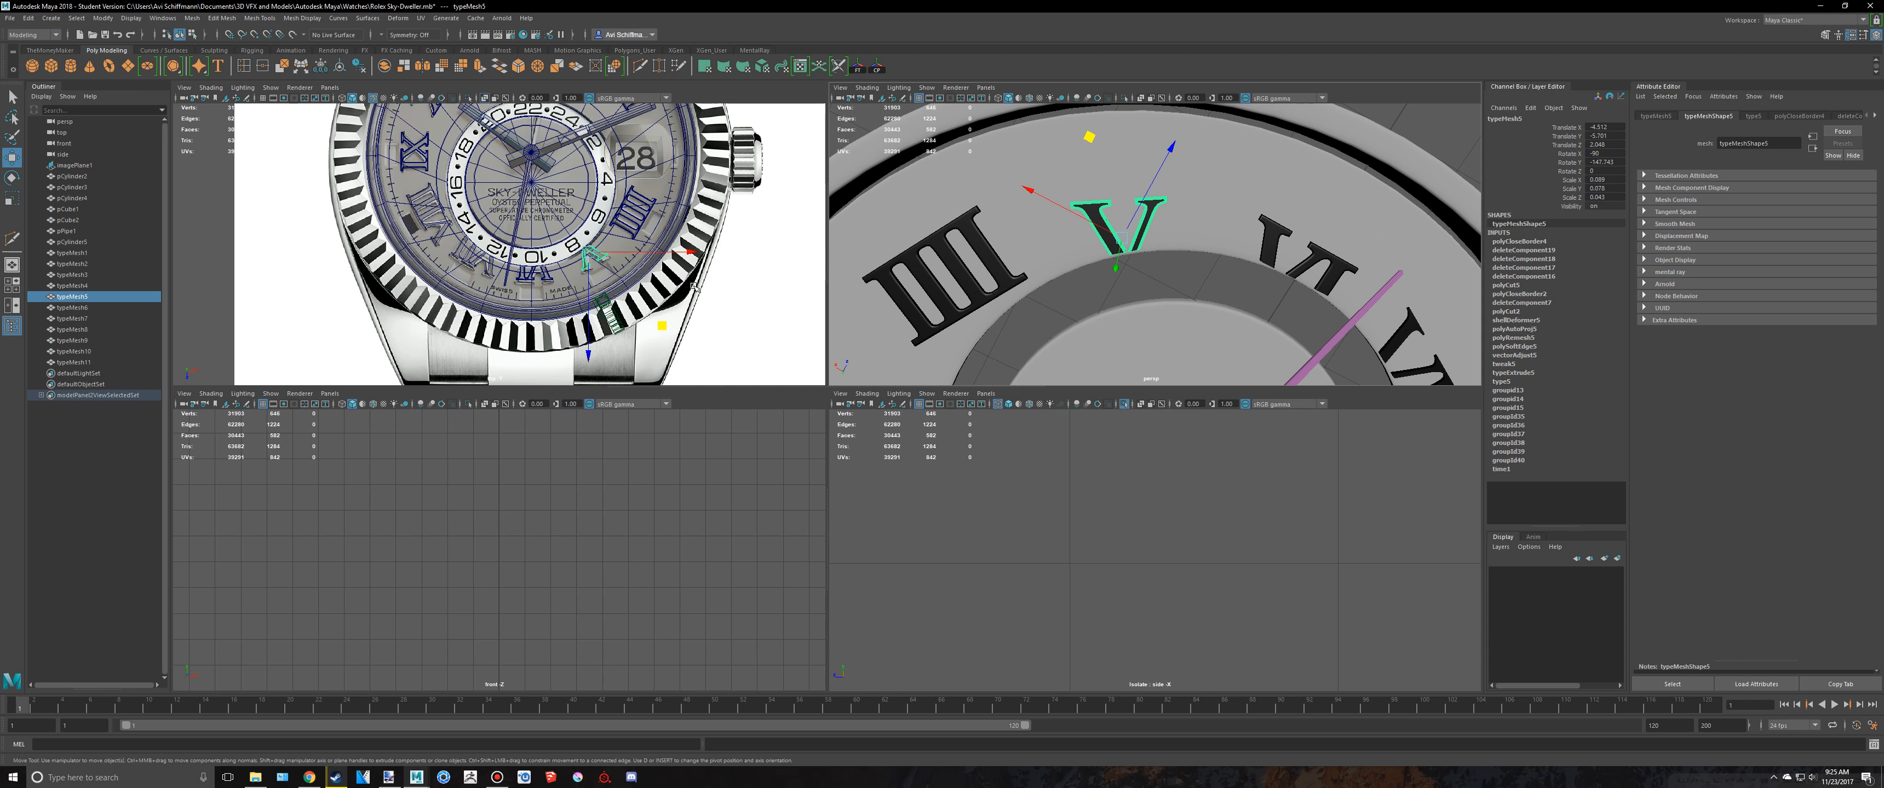
pyautogui.press('space')
pyautogui.press('f')
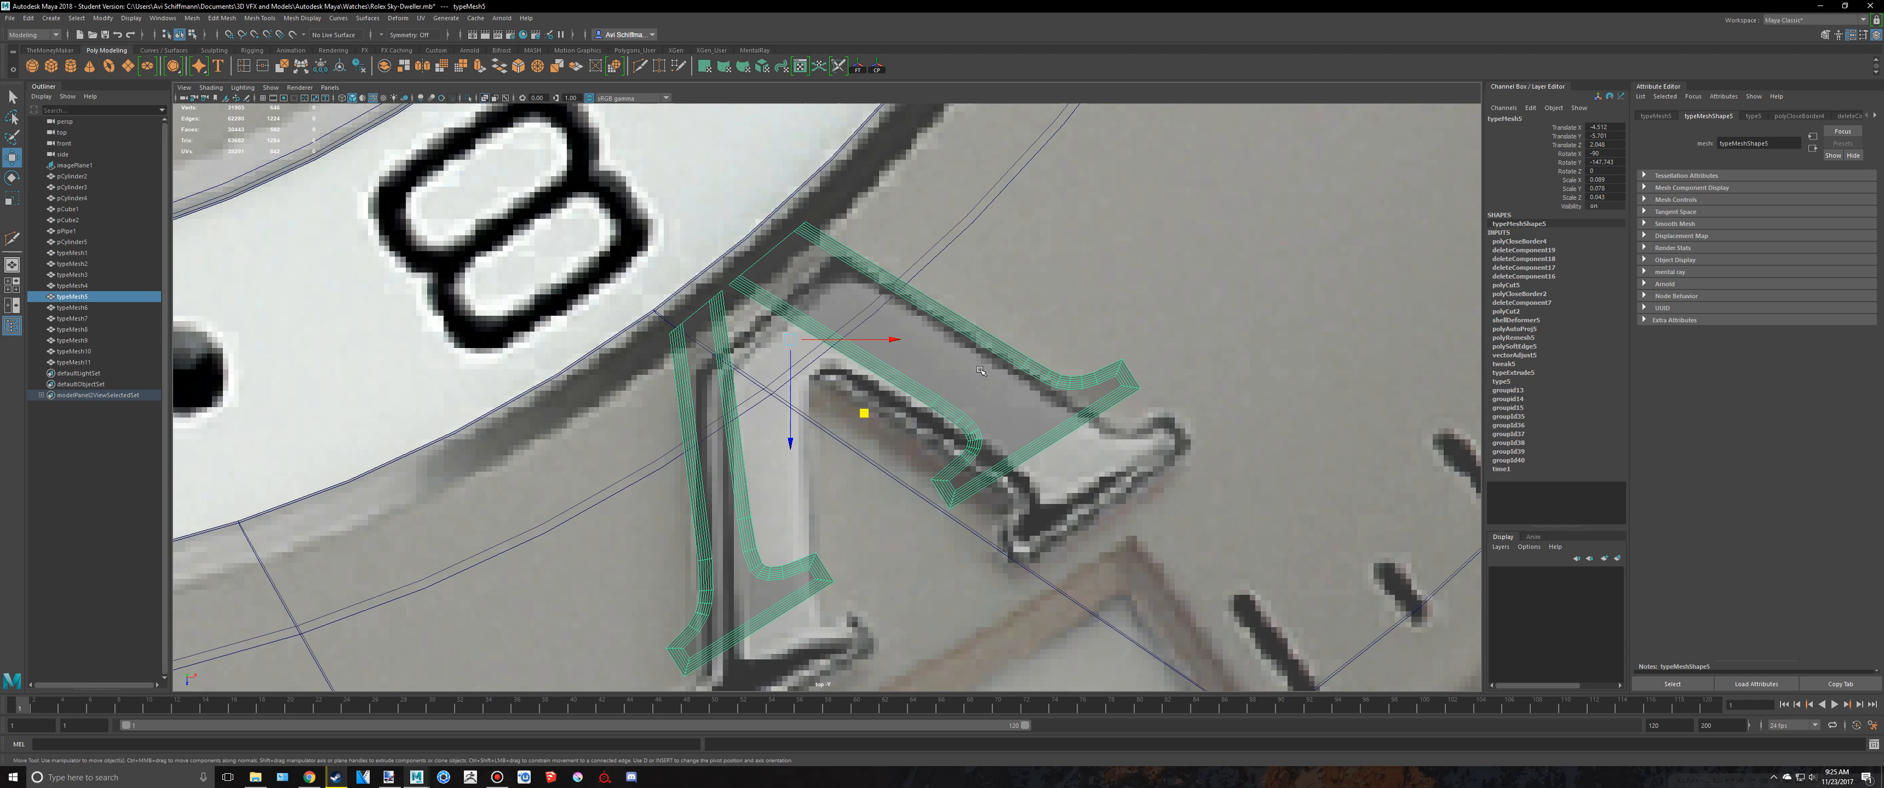
pyautogui.click(639, 67)
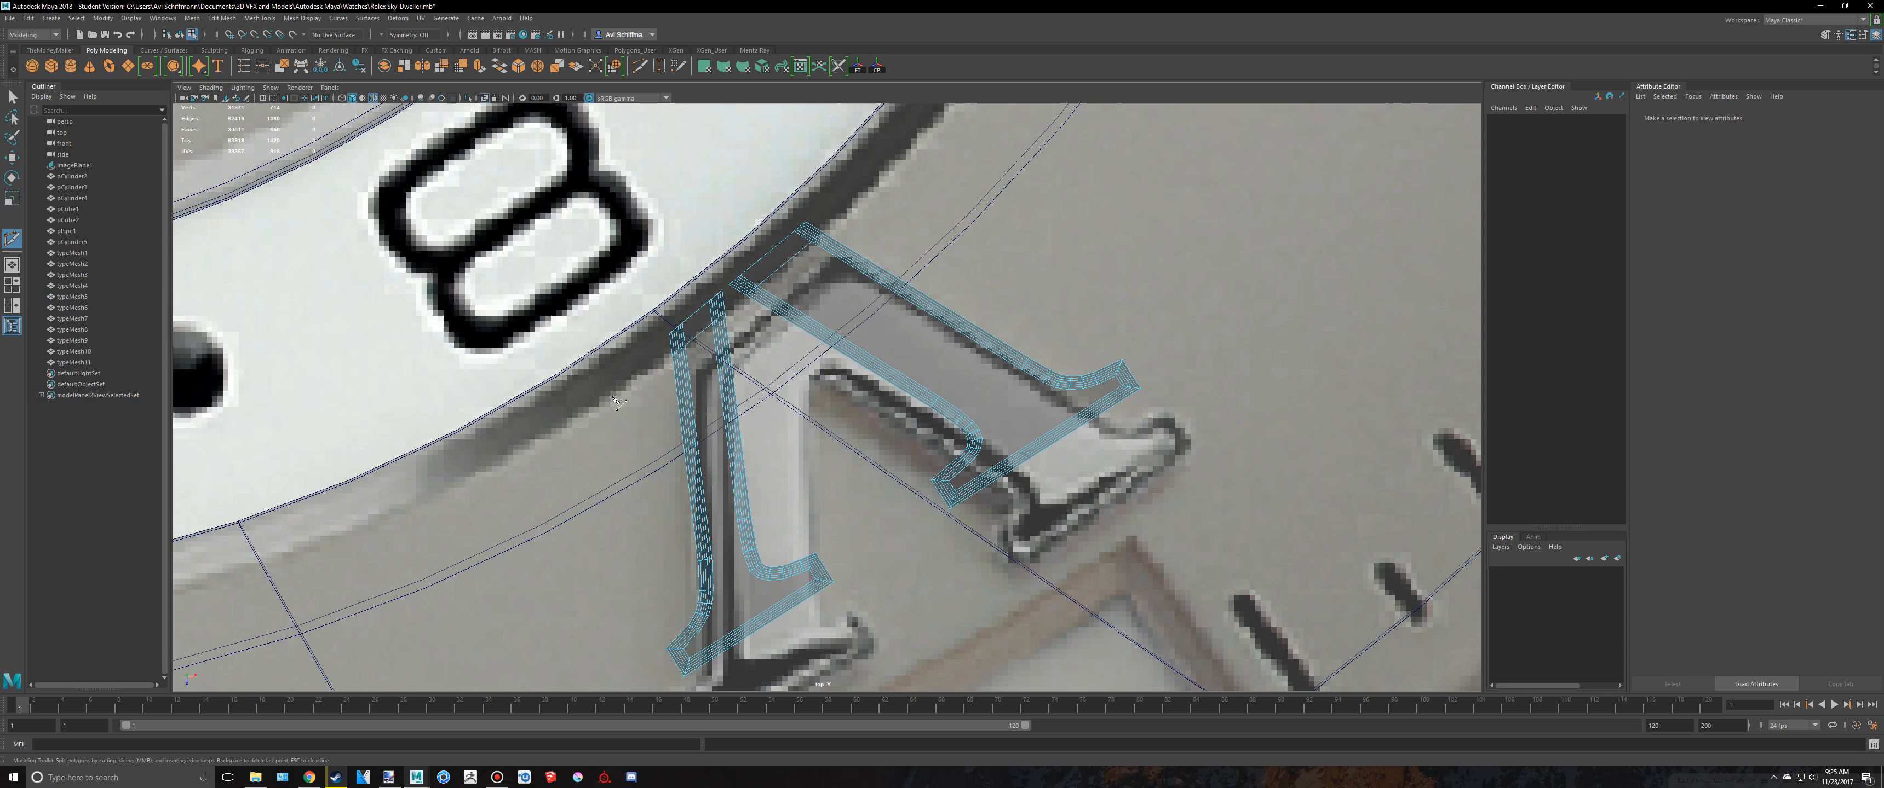
# Step: Delete the V numeral's faces on both strokes that lie beyond the new cut toward the inner ring
pyautogui.press('q')
pyautogui.moveTo(776, 250); pyautogui.dragTo(776, 273, button='right')
pyautogui.scroll(4, 786, 198)
pyautogui.keyDown('alt'); pyautogui.moveTo(784, 155); pyautogui.dragTo(837, 283, button='middle'); pyautogui.keyUp('alt')
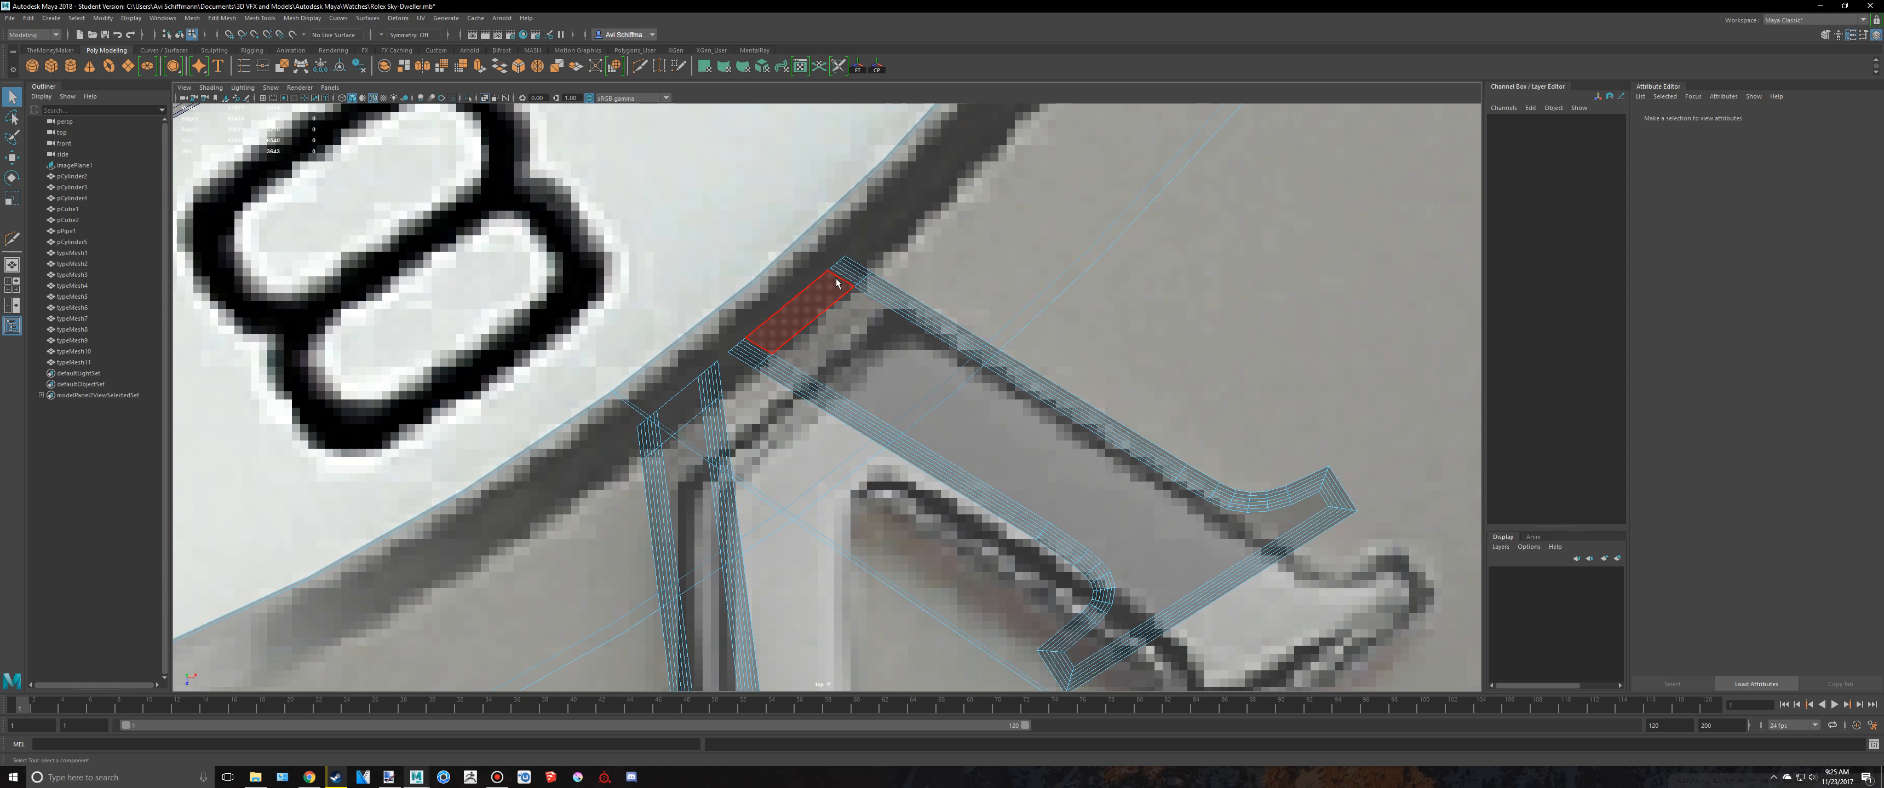
pyautogui.hotkey('ctrl', 'z')
pyautogui.moveTo(852, 280); pyautogui.dragTo(853, 279)
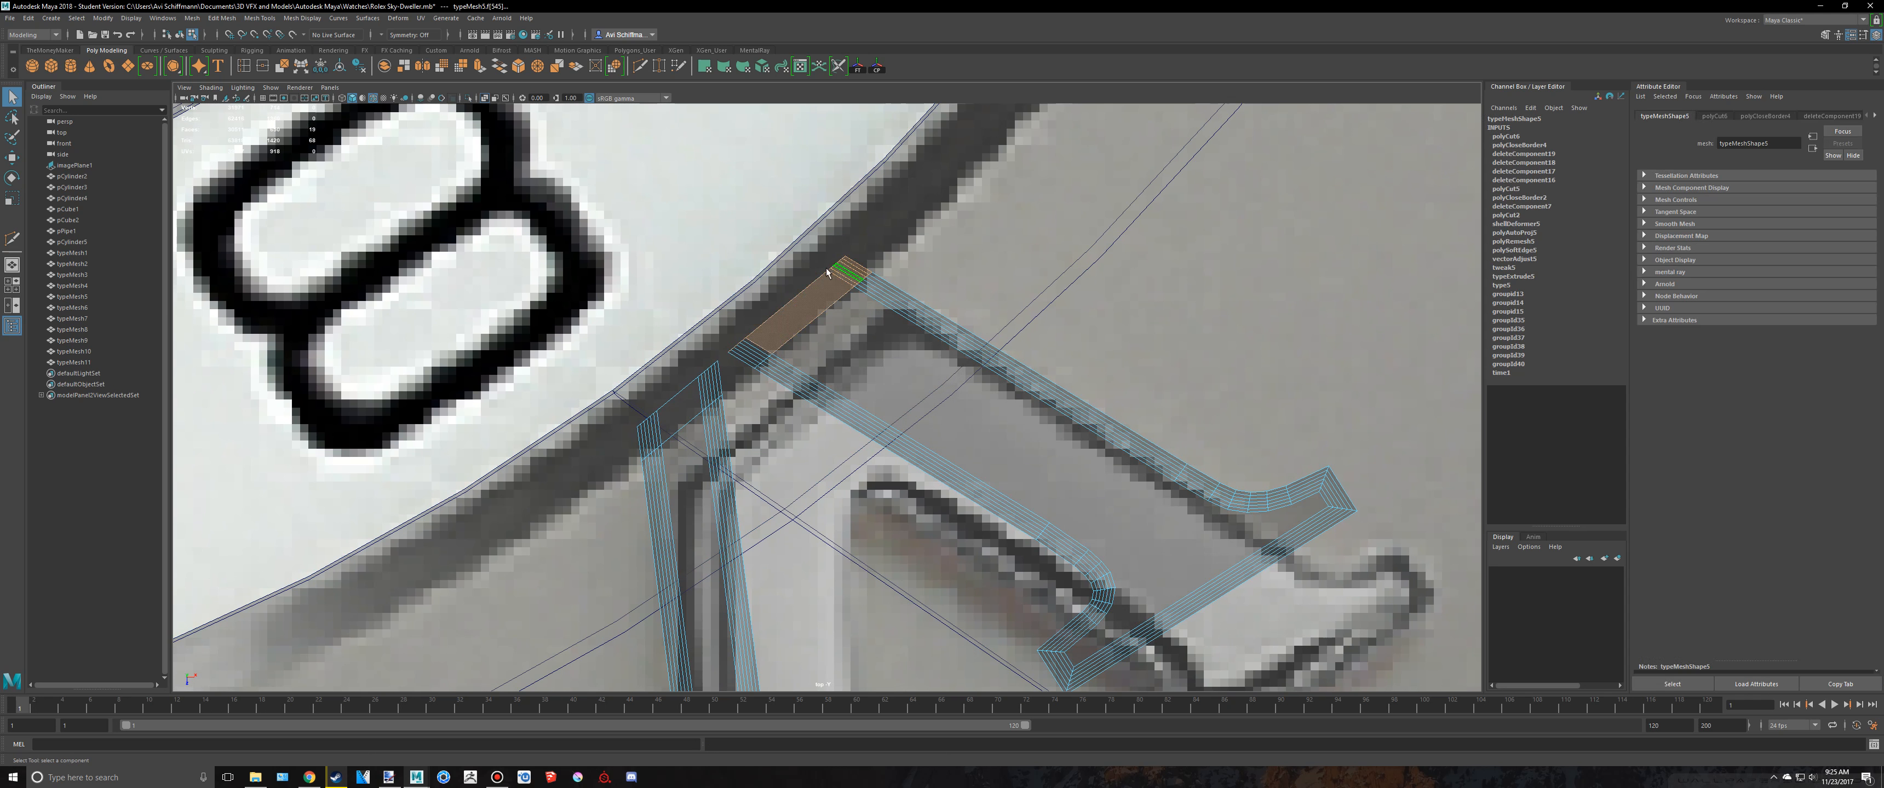
pyautogui.press('Delete')
pyautogui.press('Delete')
pyautogui.moveTo(753, 362); pyautogui.dragTo(721, 398)
pyautogui.press('Delete')
pyautogui.moveTo(599, 405); pyautogui.dragTo(660, 443)
pyautogui.press('Delete')
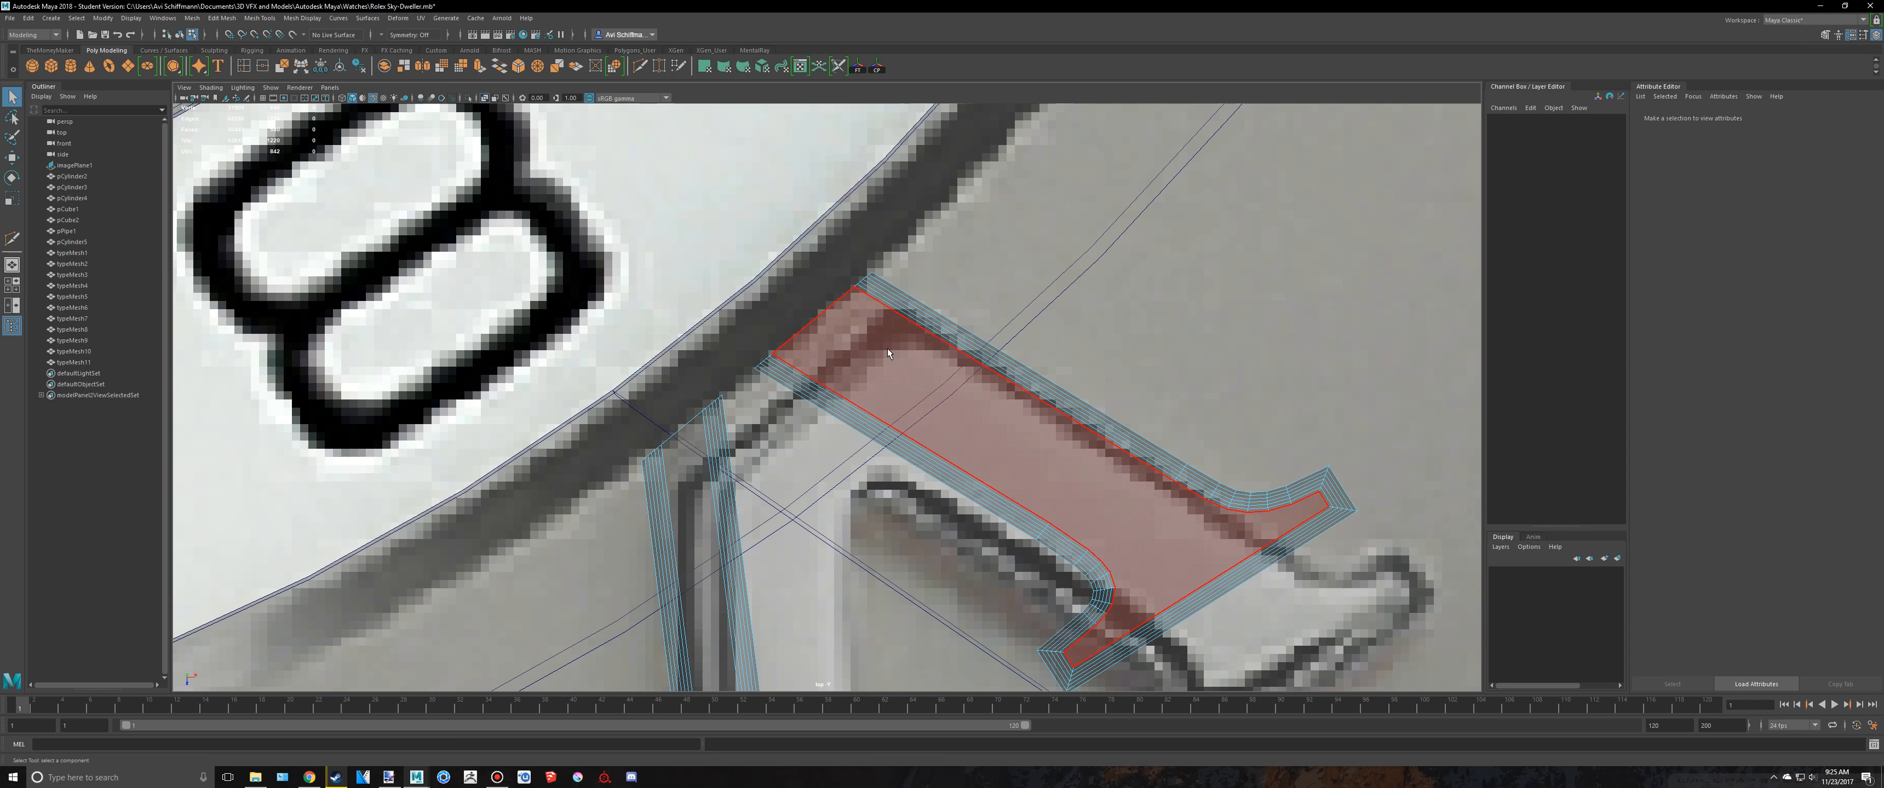
pyautogui.moveTo(887, 349); pyautogui.dragTo(945, 272, button='right')
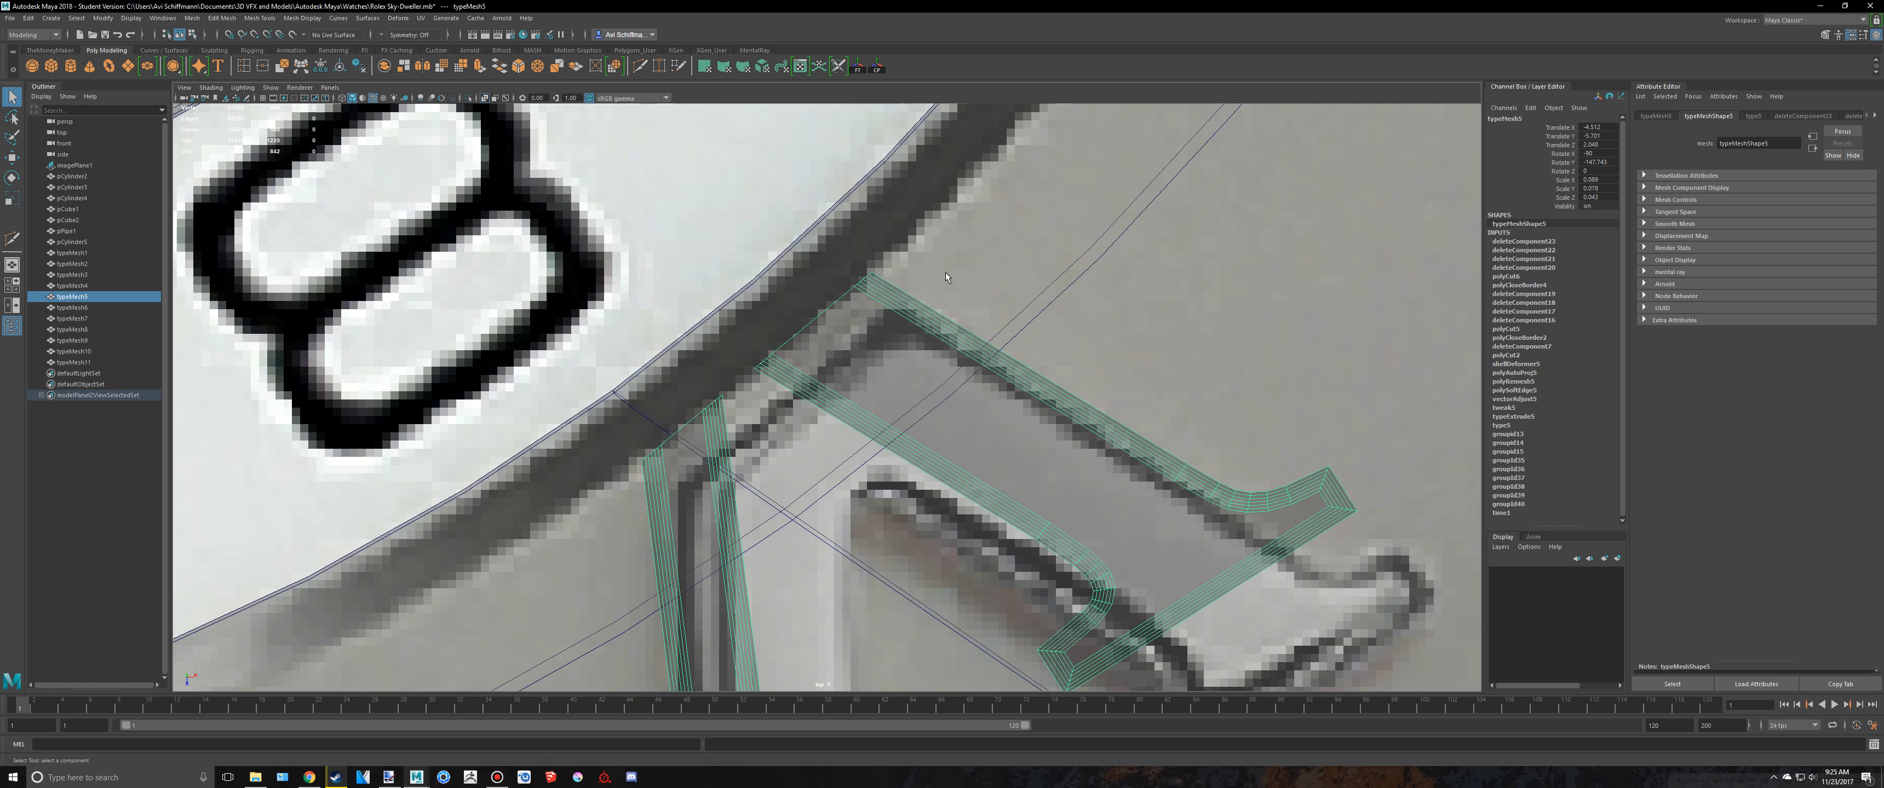
pyautogui.click(190, 21)
pyautogui.click(236, 109)
pyautogui.hotkey('ctrl', 'z')
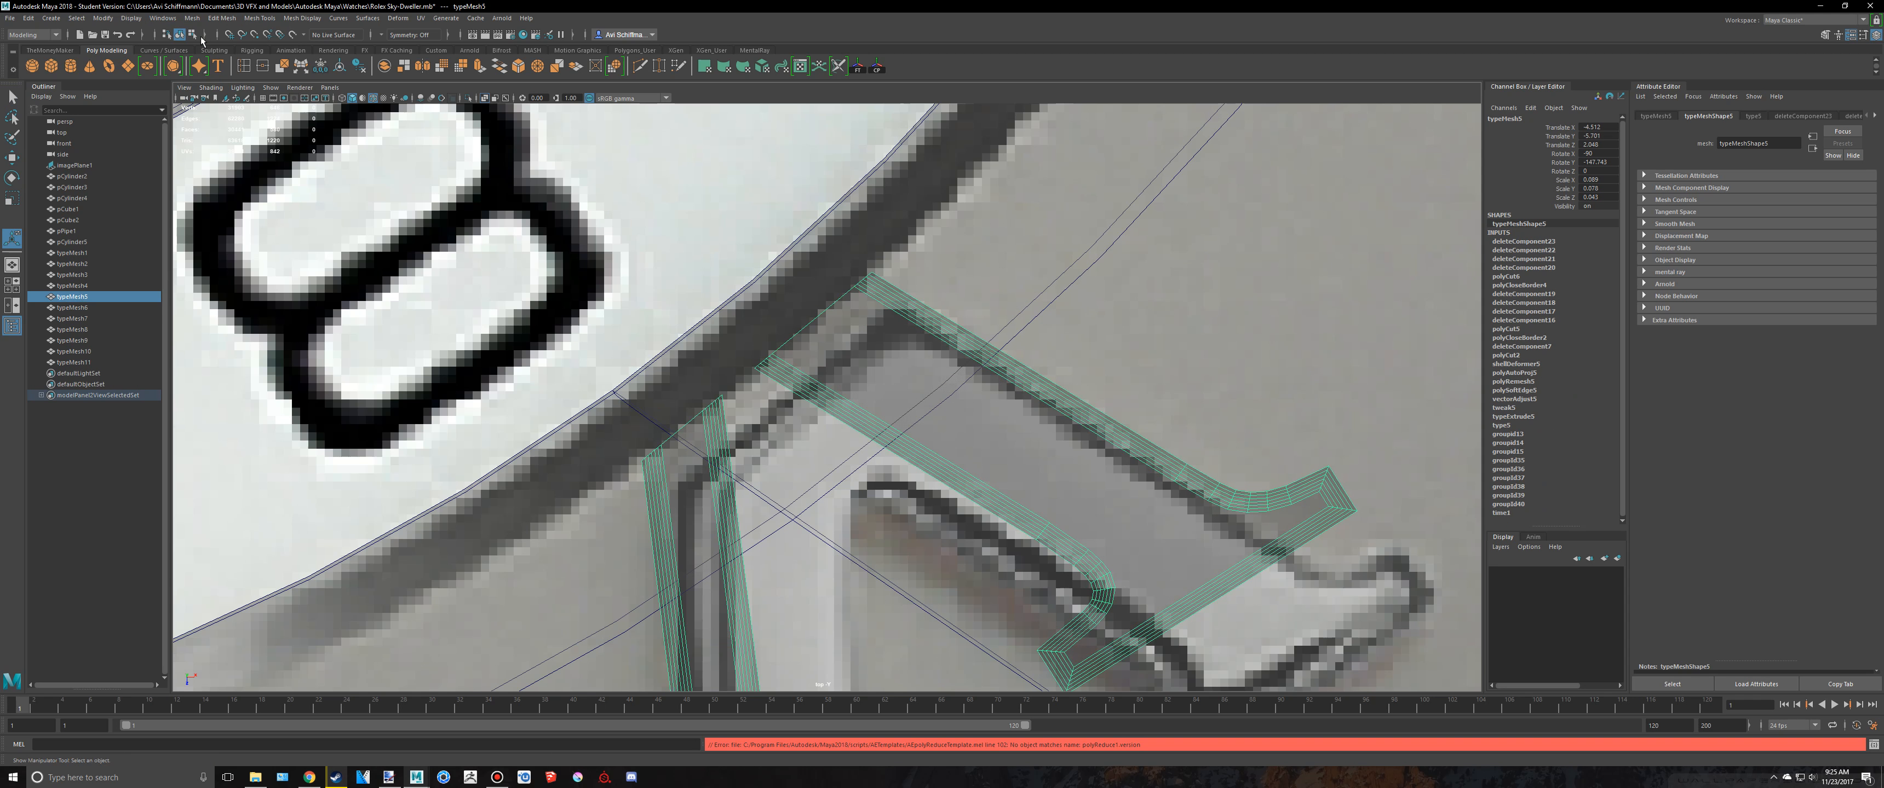
# Step: Close the newly cut ends of the V numeral with Fill Hole and check them in the perspective view
pyautogui.click(185, 20)
pyautogui.click(215, 100)
pyautogui.press('space')
pyautogui.press('space')
pyautogui.scroll(-1, 1173, 303)
pyautogui.keyDown('alt'); pyautogui.moveTo(1173, 304); pyautogui.dragTo(1161, 261); pyautogui.keyUp('alt')
pyautogui.scroll(6, 1160, 262)
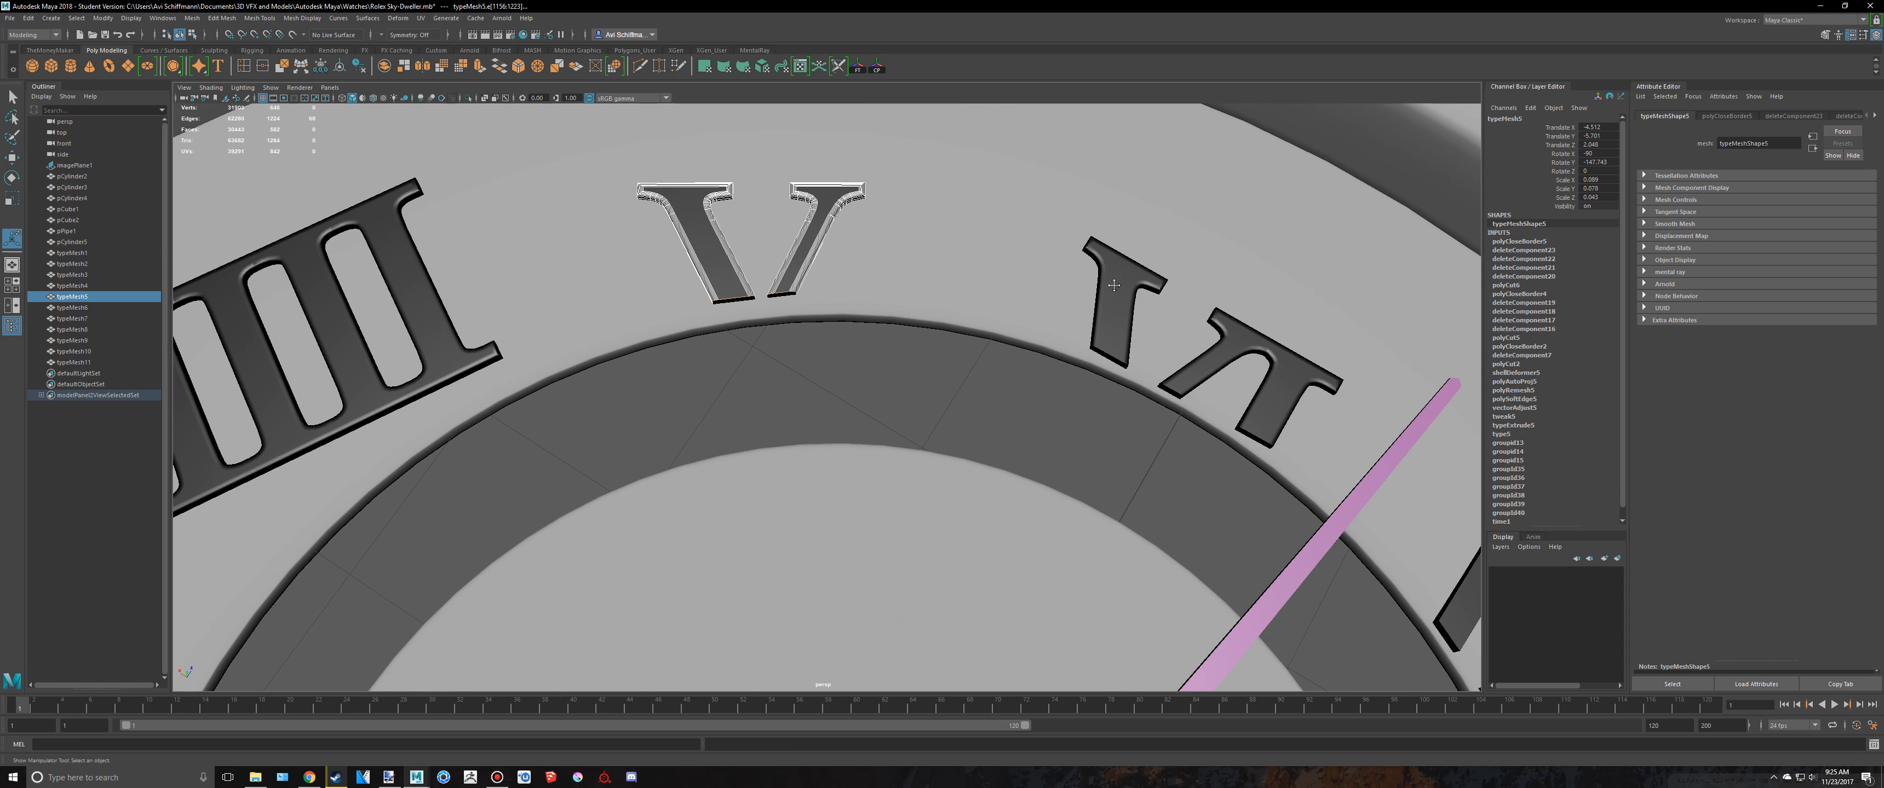
pyautogui.keyDown('alt'); pyautogui.moveTo(1160, 261); pyautogui.dragTo(1081, 416, button='middle'); pyautogui.keyUp('alt')
pyautogui.moveTo(1080, 416)
pyautogui.keyDown('alt'); pyautogui.mouseDown()
pyautogui.moveTo(1215, 230)
pyautogui.moveTo(1064, 421)
pyautogui.mouseUp(); pyautogui.keyUp('alt')
# Step: Move the V numeral slightly inward so its trimmed ends meet the dial's inner ring
pyautogui.click(1240, 185)
pyautogui.scroll(-4, 1240, 185)
pyautogui.scroll(5, 780, 478)
pyautogui.click(780, 479)
pyautogui.press('w')
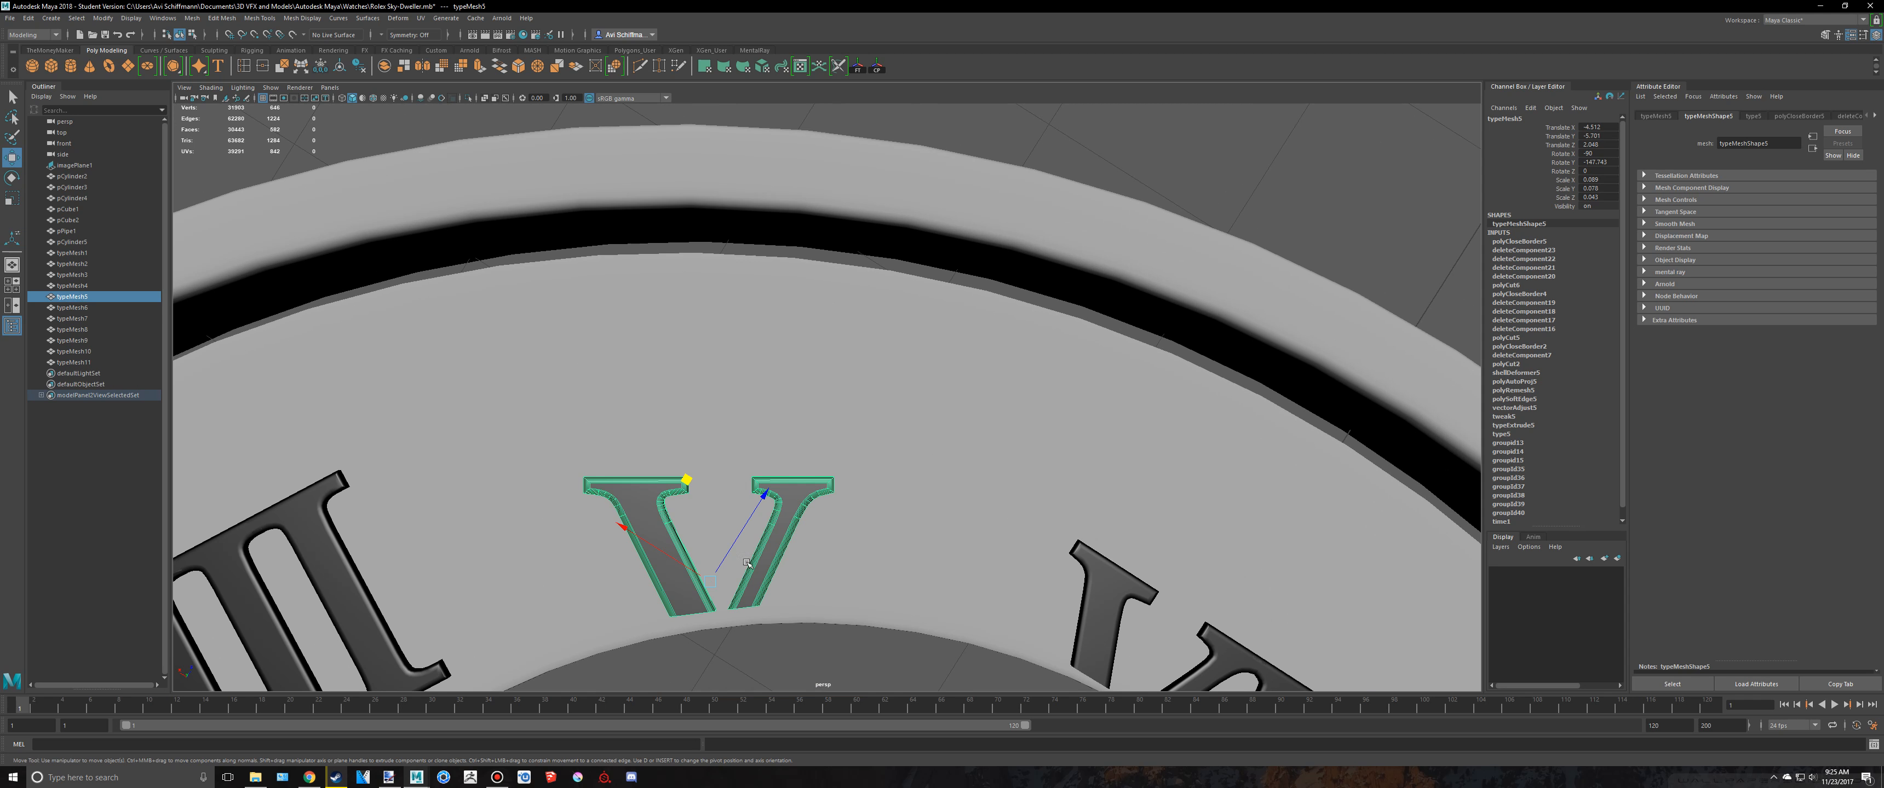
pyautogui.moveTo(687, 479); pyautogui.dragTo(695, 490, button='middle')
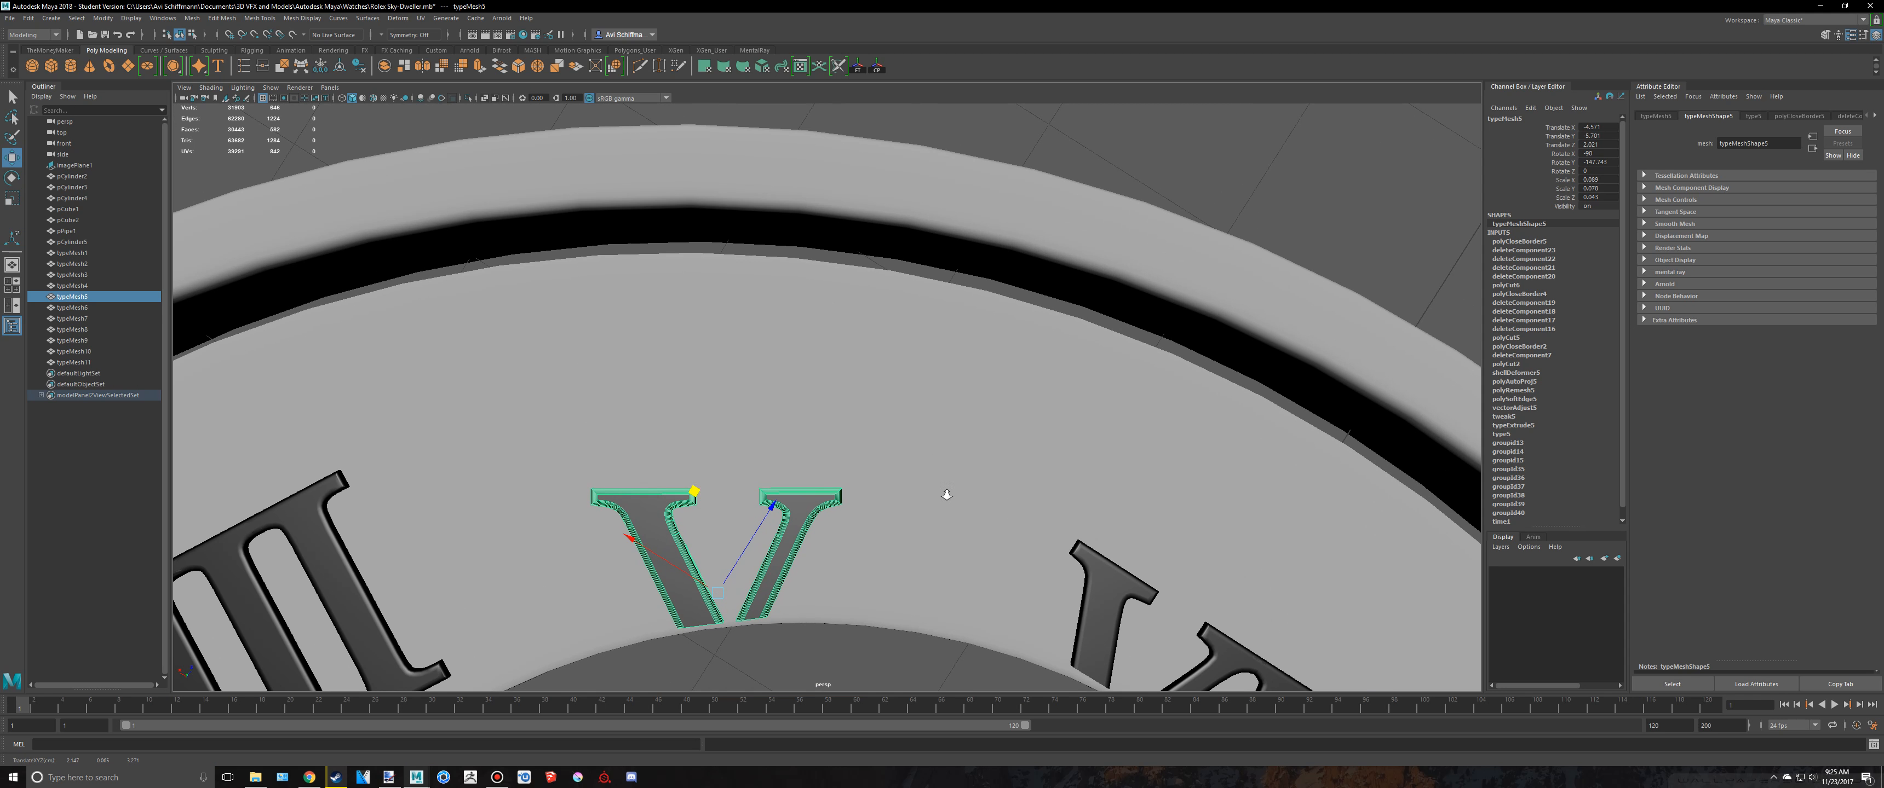
# Step: Examine the numeral placement on the whole dial and compare it with the Sky-Dweller photo in the web browser
pyautogui.scroll(-4, 946, 495)
pyautogui.click(1290, 370)
pyautogui.scroll(-5, 1258, 421)
pyautogui.keyDown('alt'); pyautogui.moveTo(1258, 420); pyautogui.dragTo(1410, 442); pyautogui.keyUp('alt')
pyautogui.scroll(5, 939, 387)
pyautogui.keyDown('alt'); pyautogui.moveTo(939, 388); pyautogui.dragTo(1027, 495, button='middle'); pyautogui.keyUp('alt')
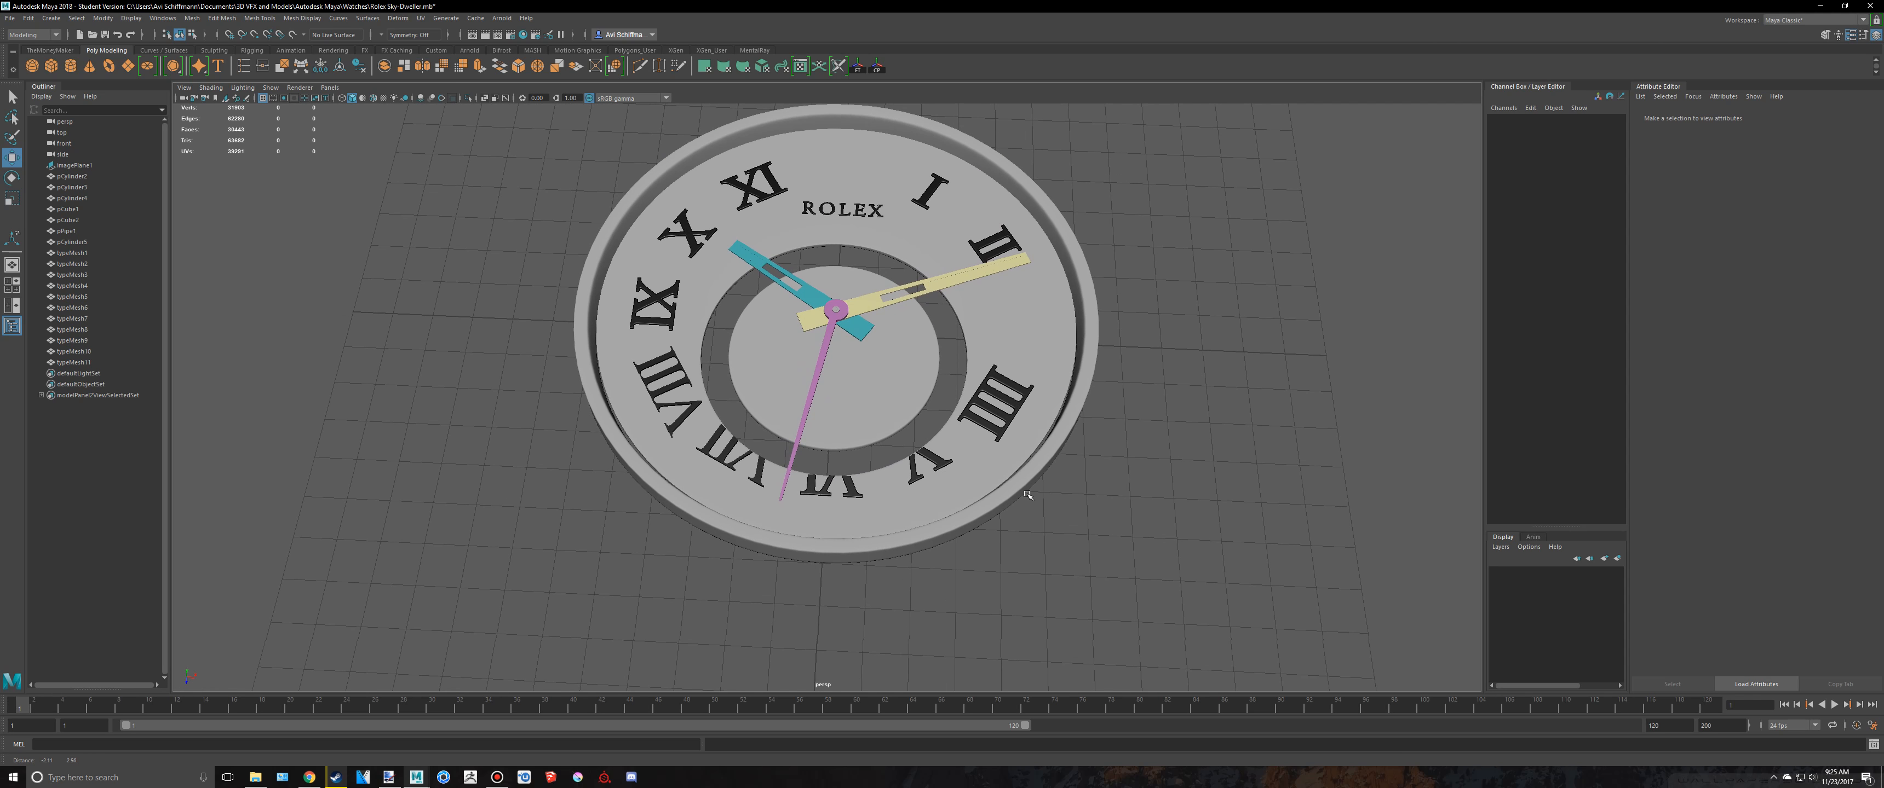
pyautogui.keyDown('alt'); pyautogui.moveTo(1028, 495); pyautogui.dragTo(1031, 505); pyautogui.keyUp('alt')
pyautogui.hotkey('alt', 'Tab')
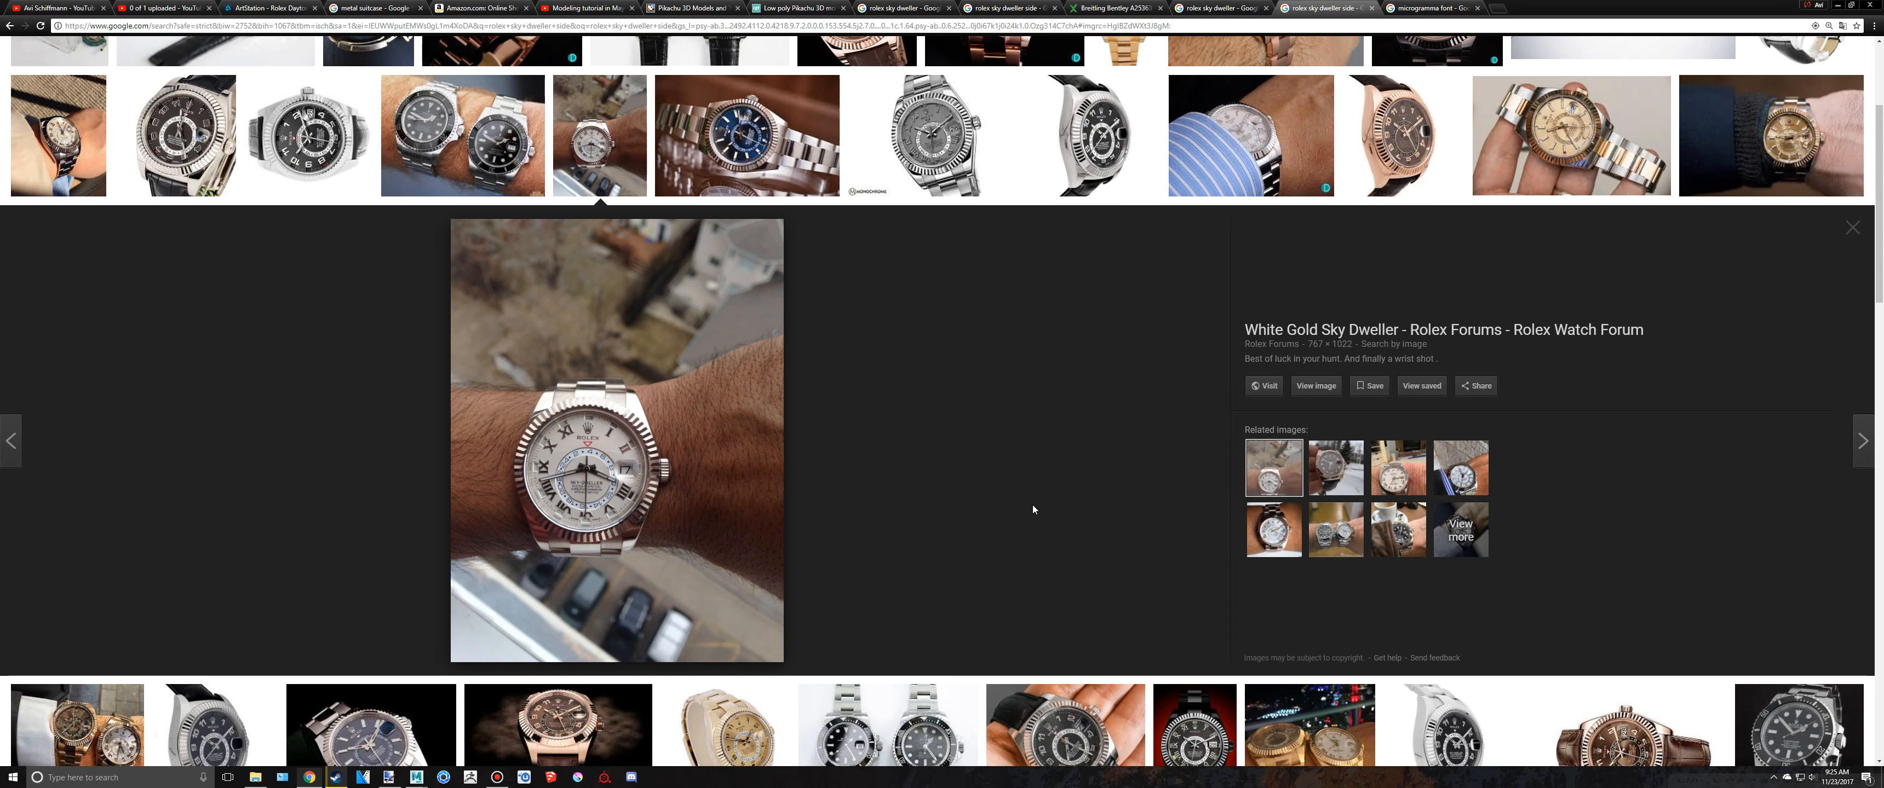
pyautogui.hotkey('alt', 'Tab')
pyautogui.keyDown('alt'); pyautogui.moveTo(1173, 308); pyautogui.dragTo(1146, 372); pyautogui.keyUp('alt')
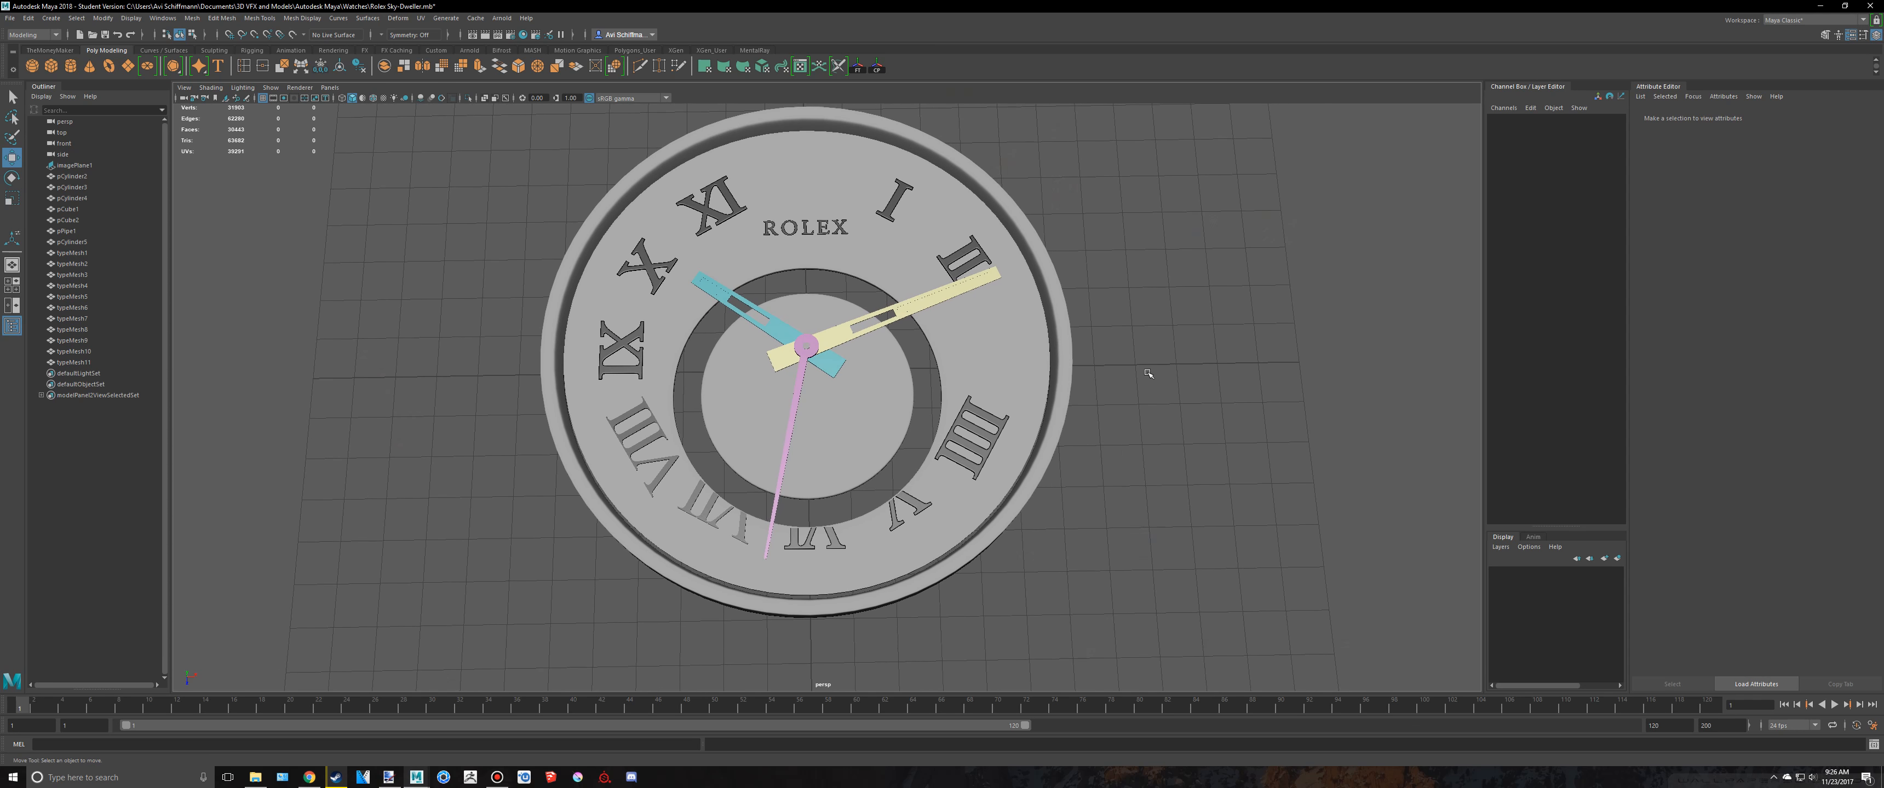
pyautogui.hotkey('alt', 'Tab')
pyautogui.hotkey('alt', 'Tab')
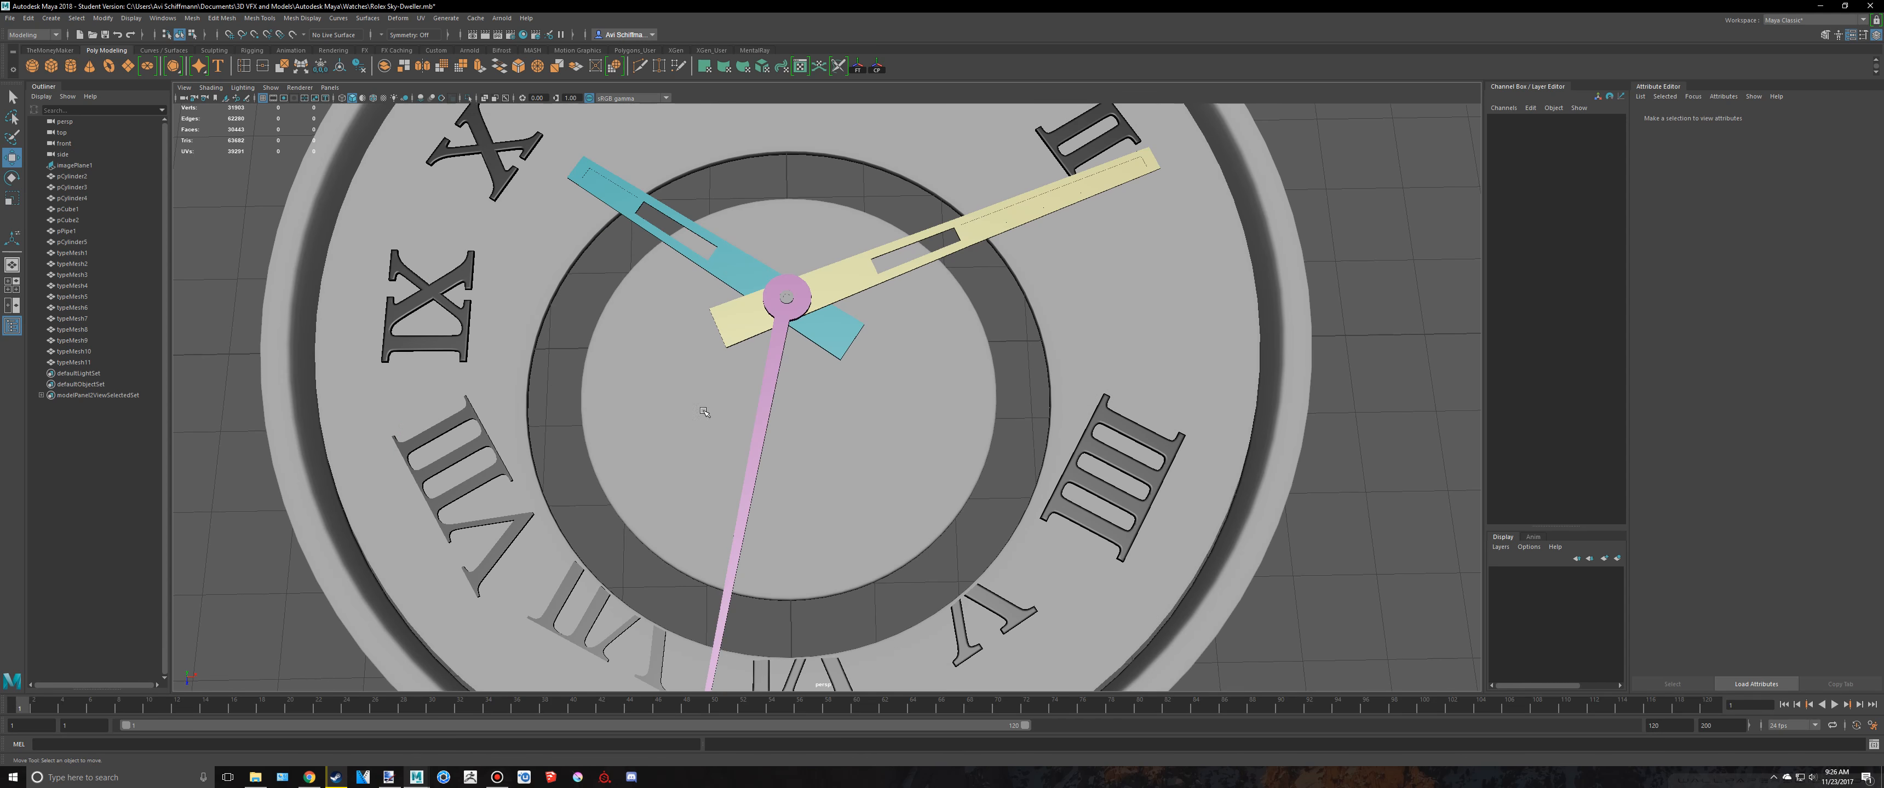
# Step: Rotate the VIII numeral slightly and move it to line up with the numeral in the reference image
pyautogui.click(495, 465)
pyautogui.press('space')
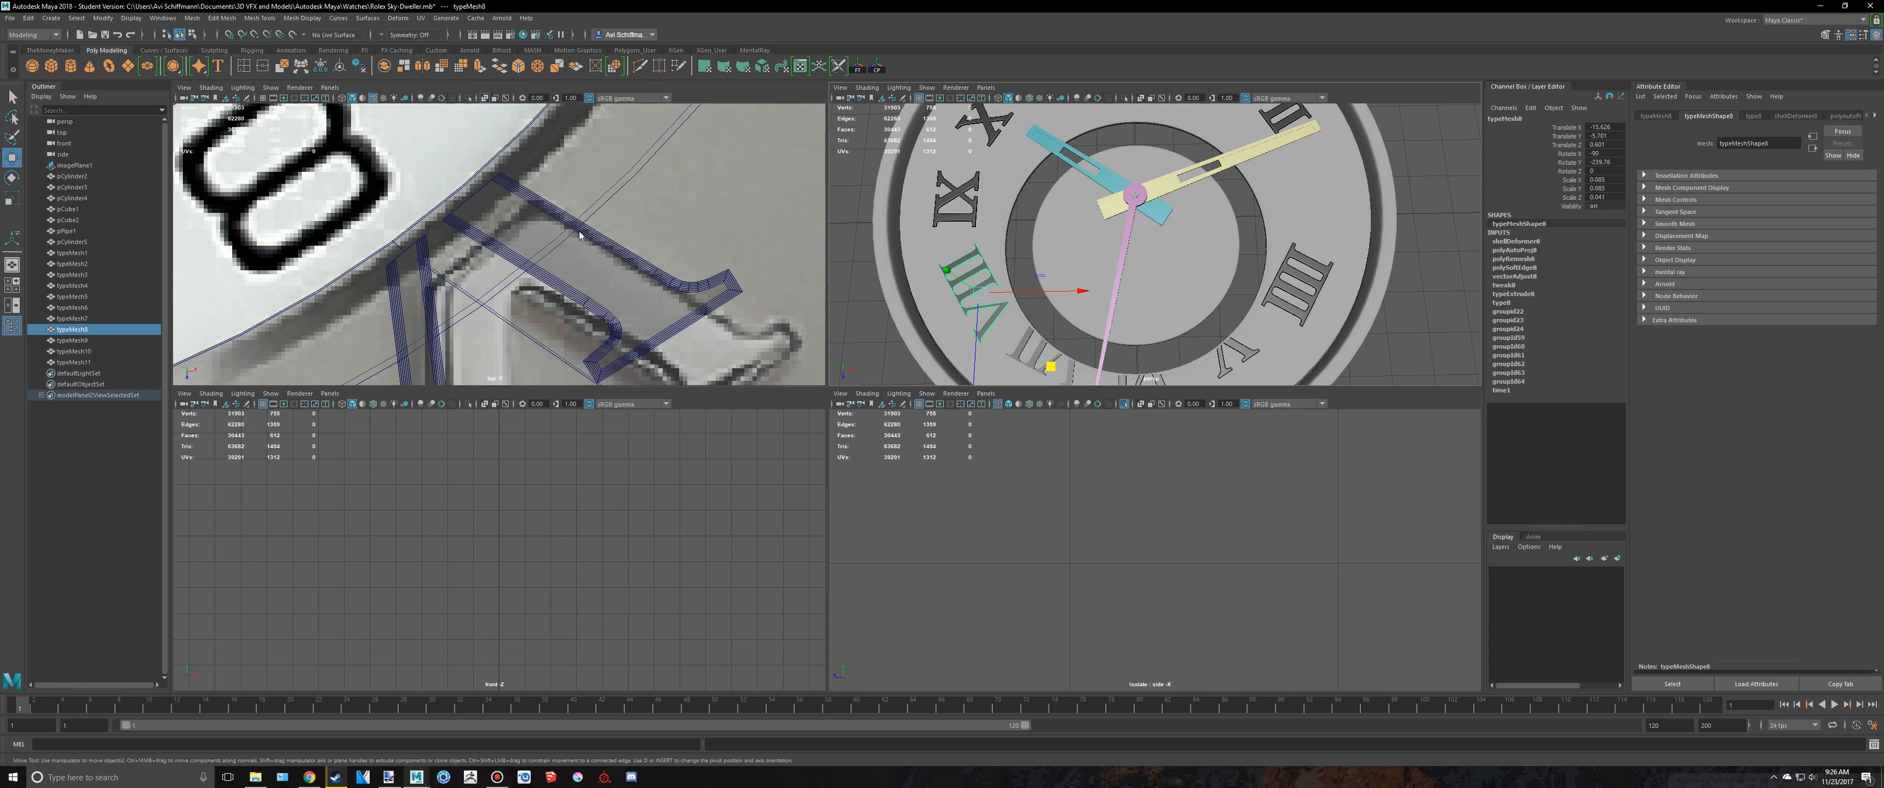
pyautogui.press('space')
pyautogui.press('f')
pyautogui.scroll(-5, 776, 357)
pyautogui.scroll(2, 877, 388)
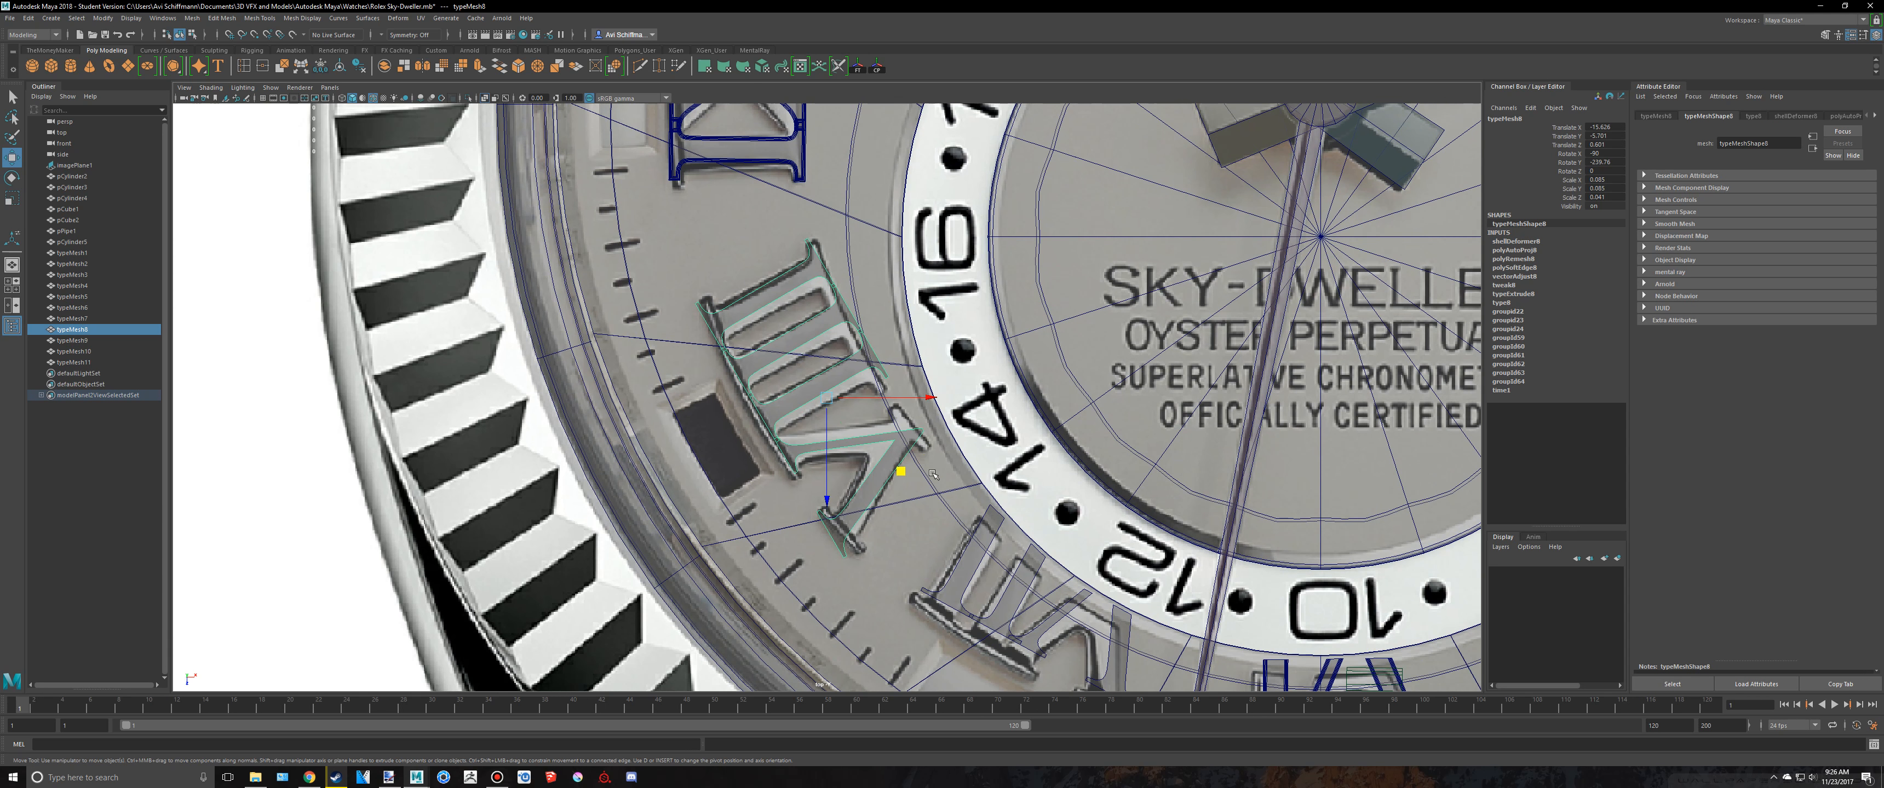
pyautogui.press('e')
pyautogui.moveTo(937, 409); pyautogui.dragTo(937, 414)
pyautogui.press('w')
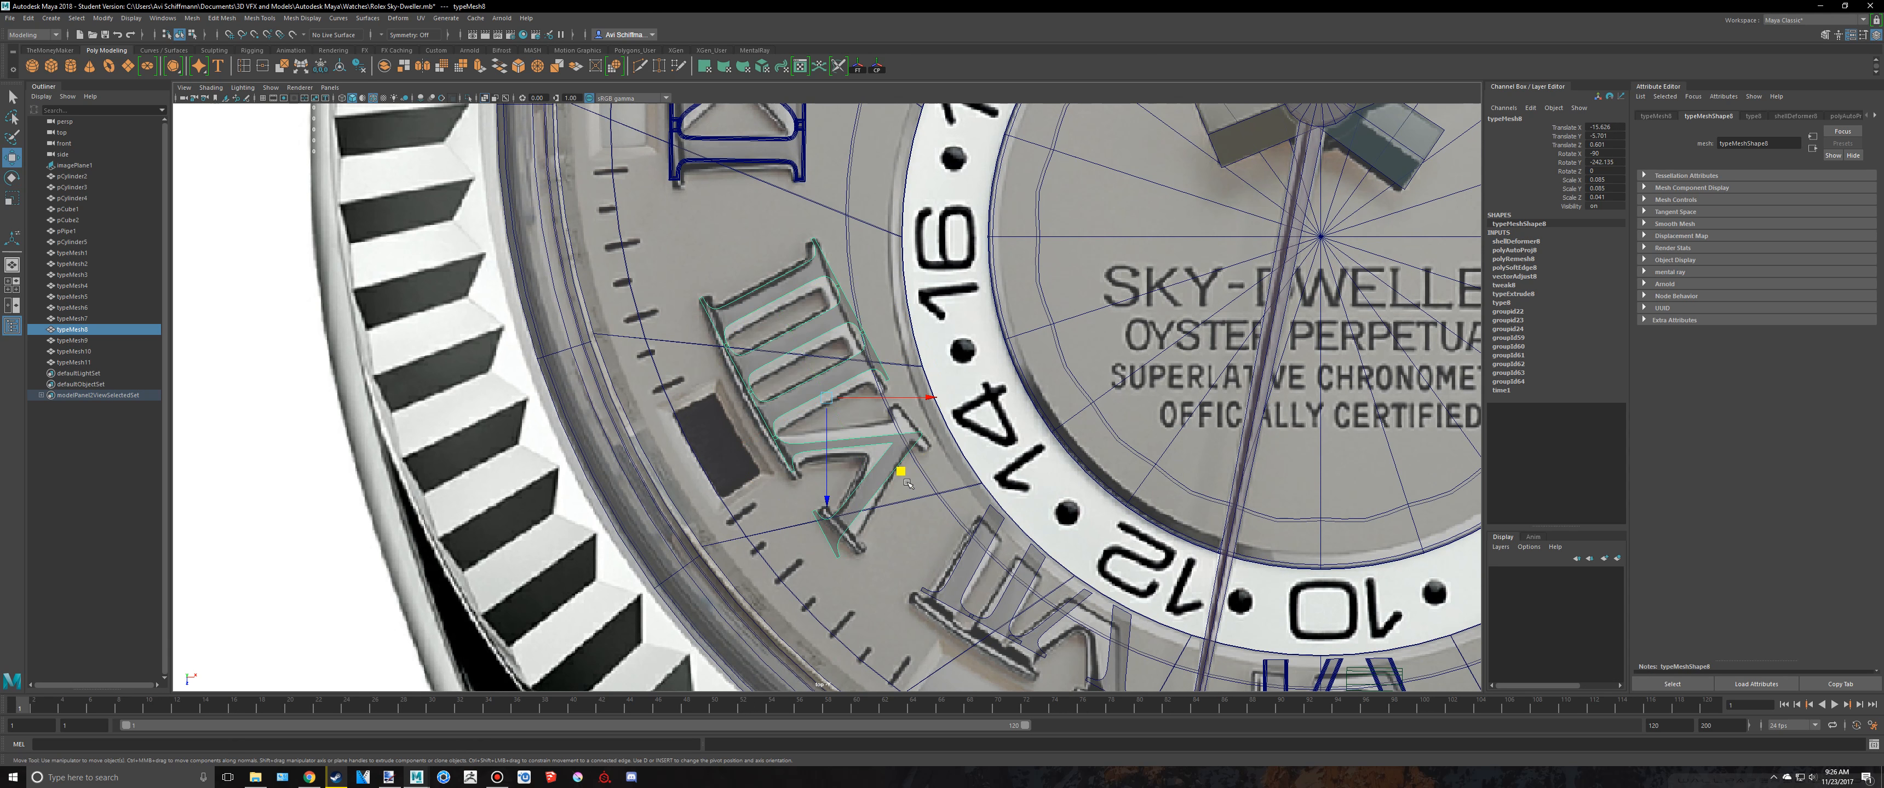
pyautogui.moveTo(903, 471); pyautogui.dragTo(893, 464)
# Step: Create a new polygon Type object for the lettering in the middle of the dial
pyautogui.scroll(-5, 914, 459)
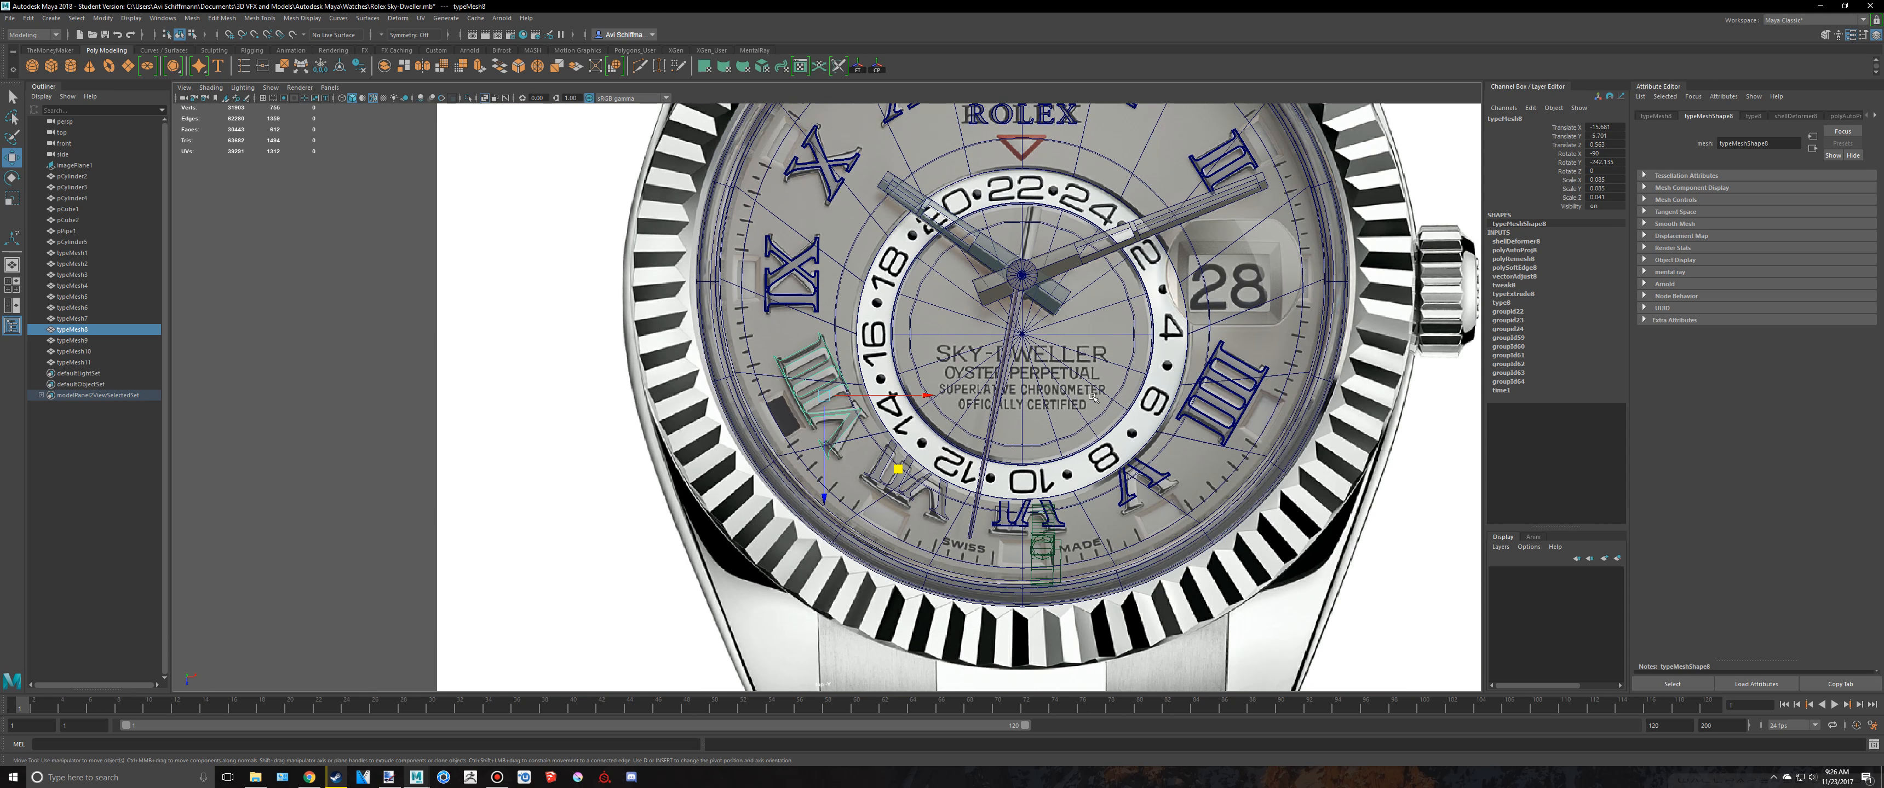
pyautogui.scroll(6, 863, 385)
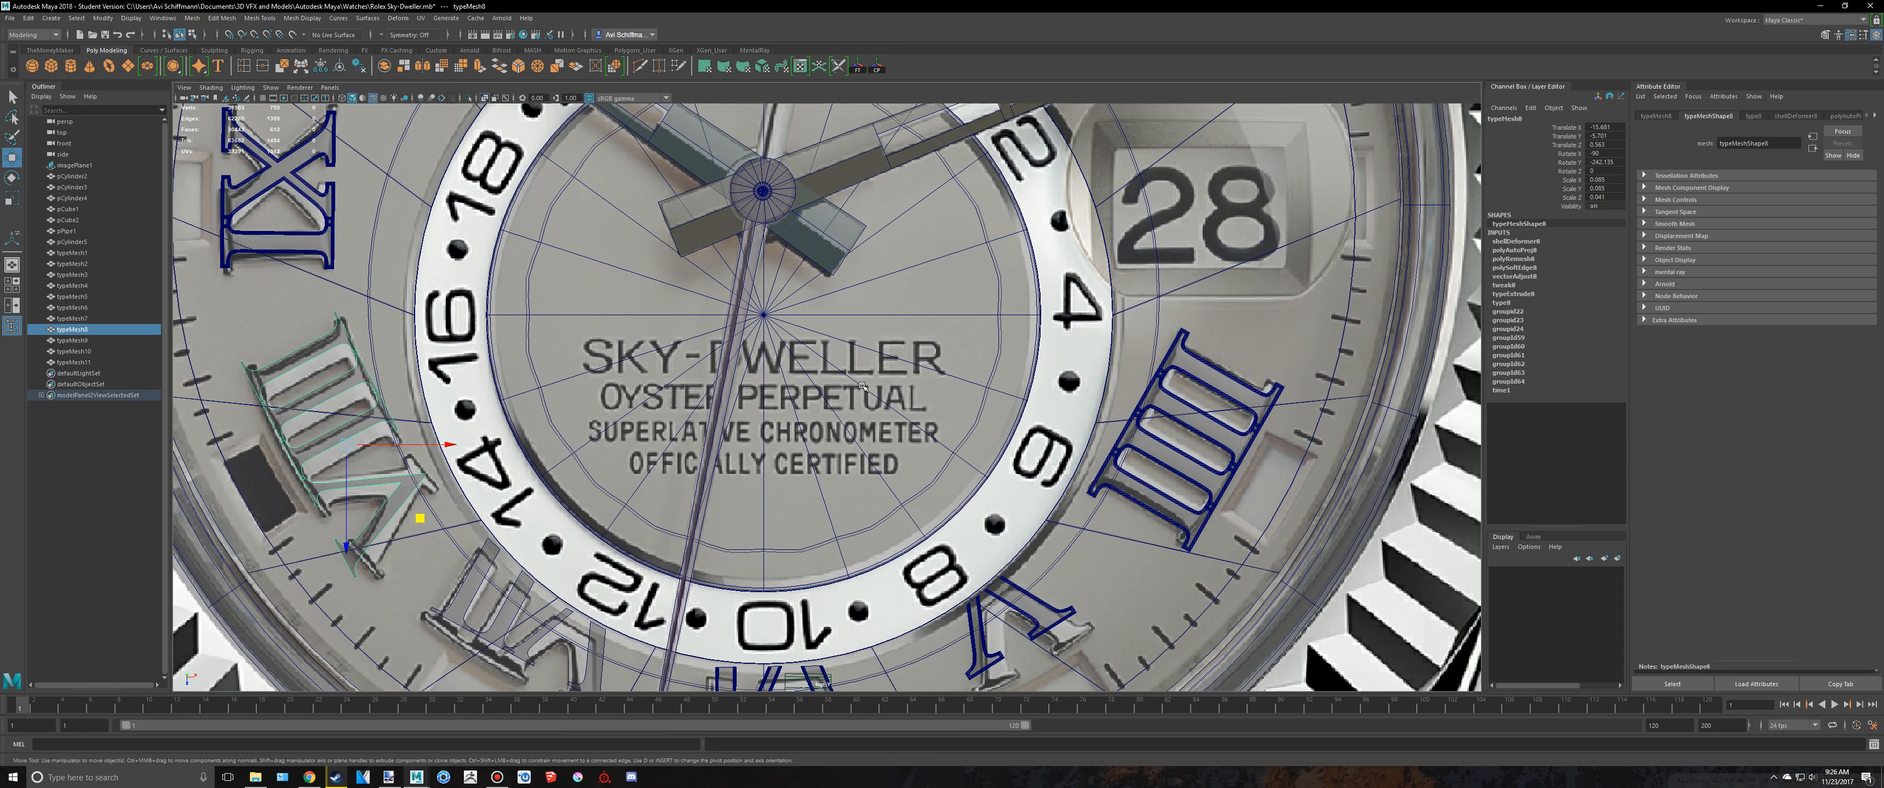
pyautogui.scroll(3, 863, 385)
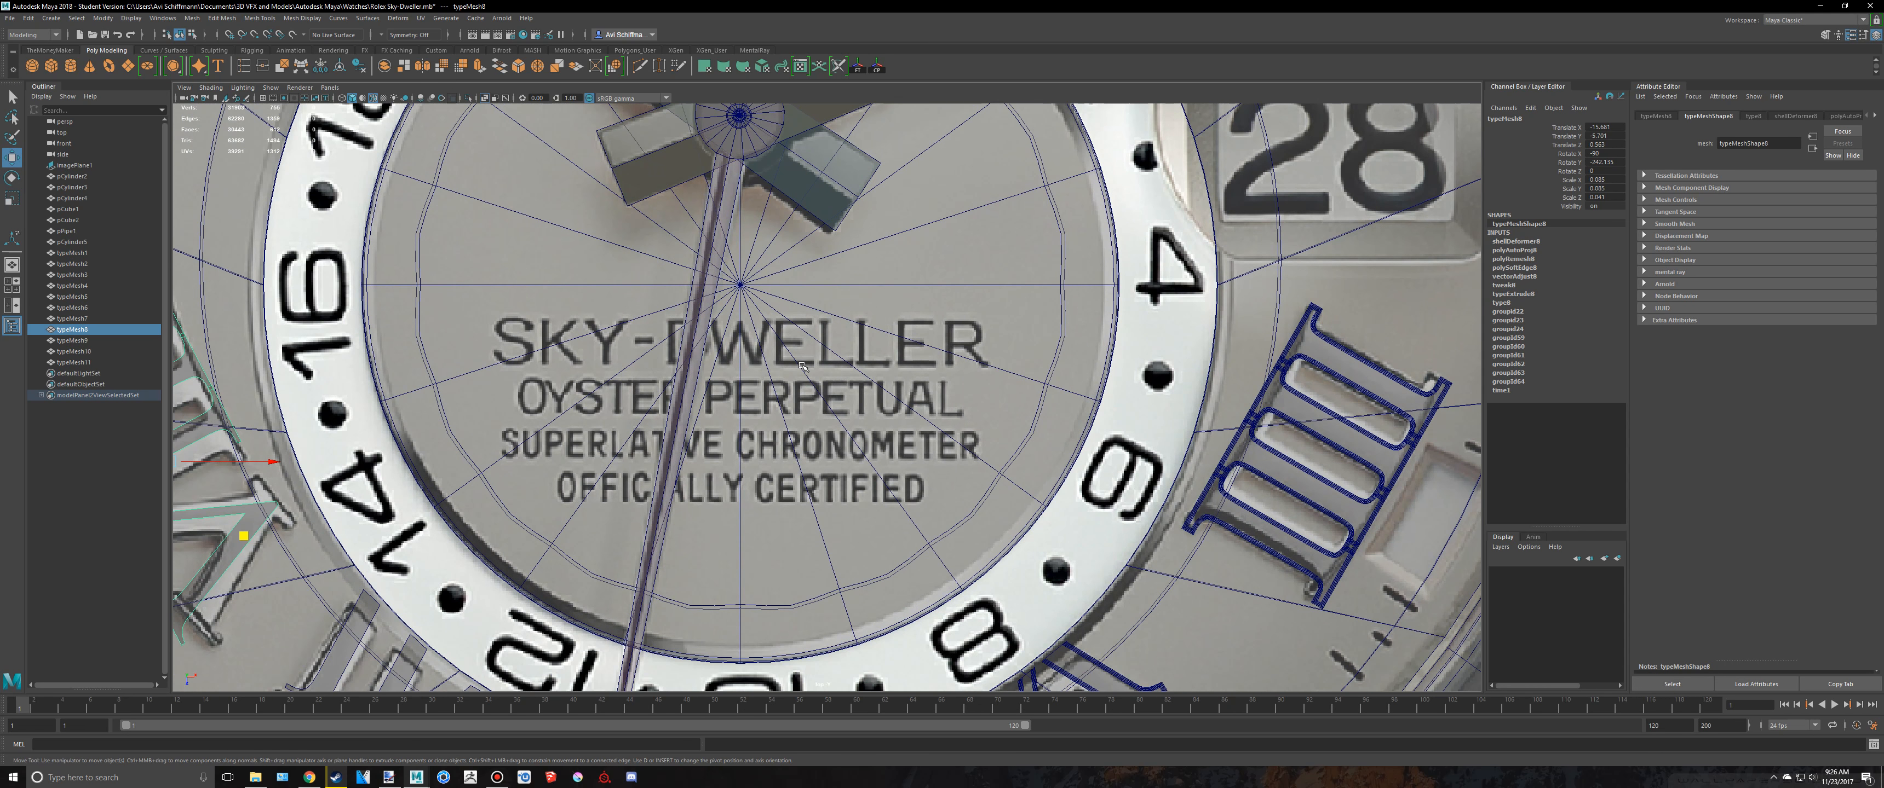
pyautogui.scroll(-5, 802, 365)
pyautogui.scroll(5, 838, 324)
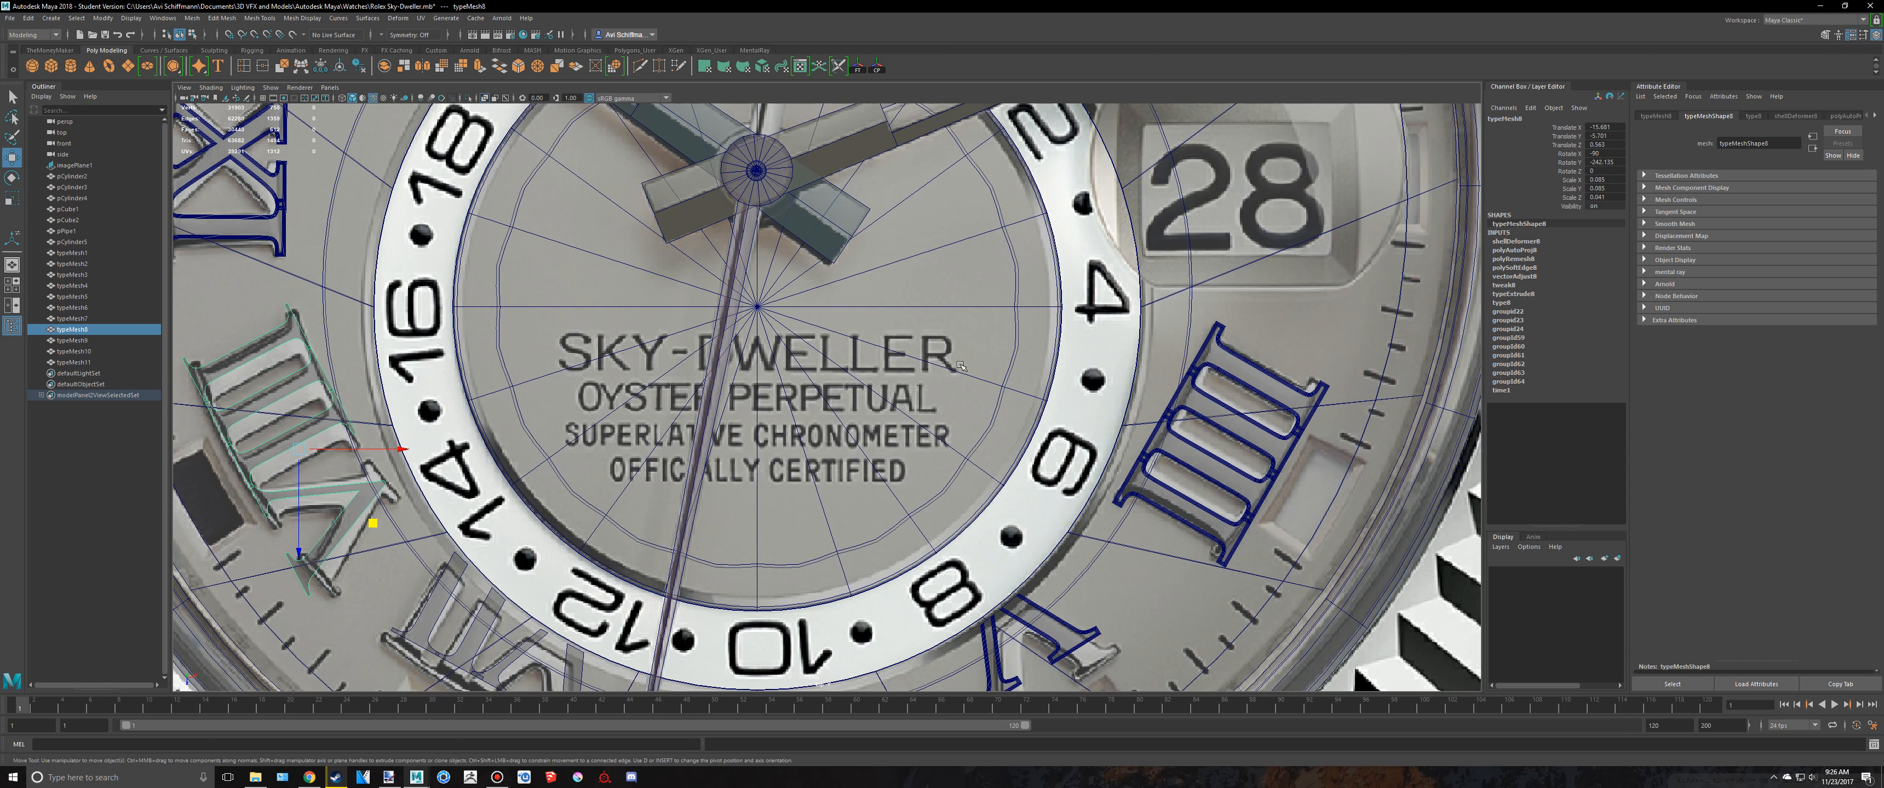
pyautogui.scroll(-5, 323, 172)
pyautogui.click(217, 65)
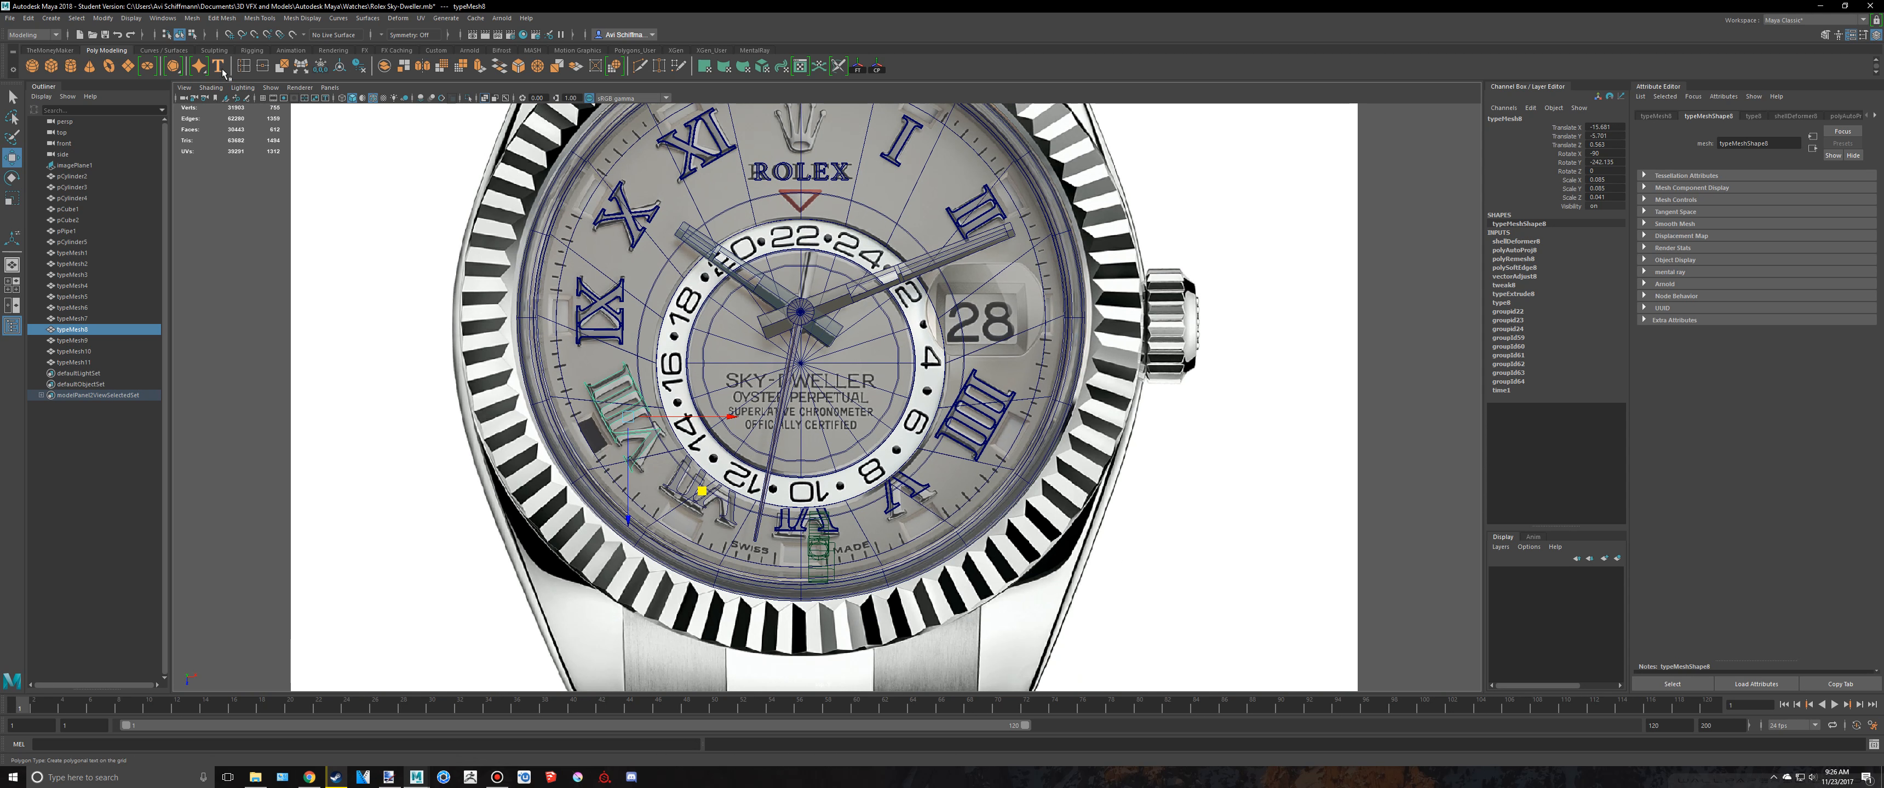
pyautogui.scroll(5, 937, 289)
pyautogui.scroll(-2, 938, 289)
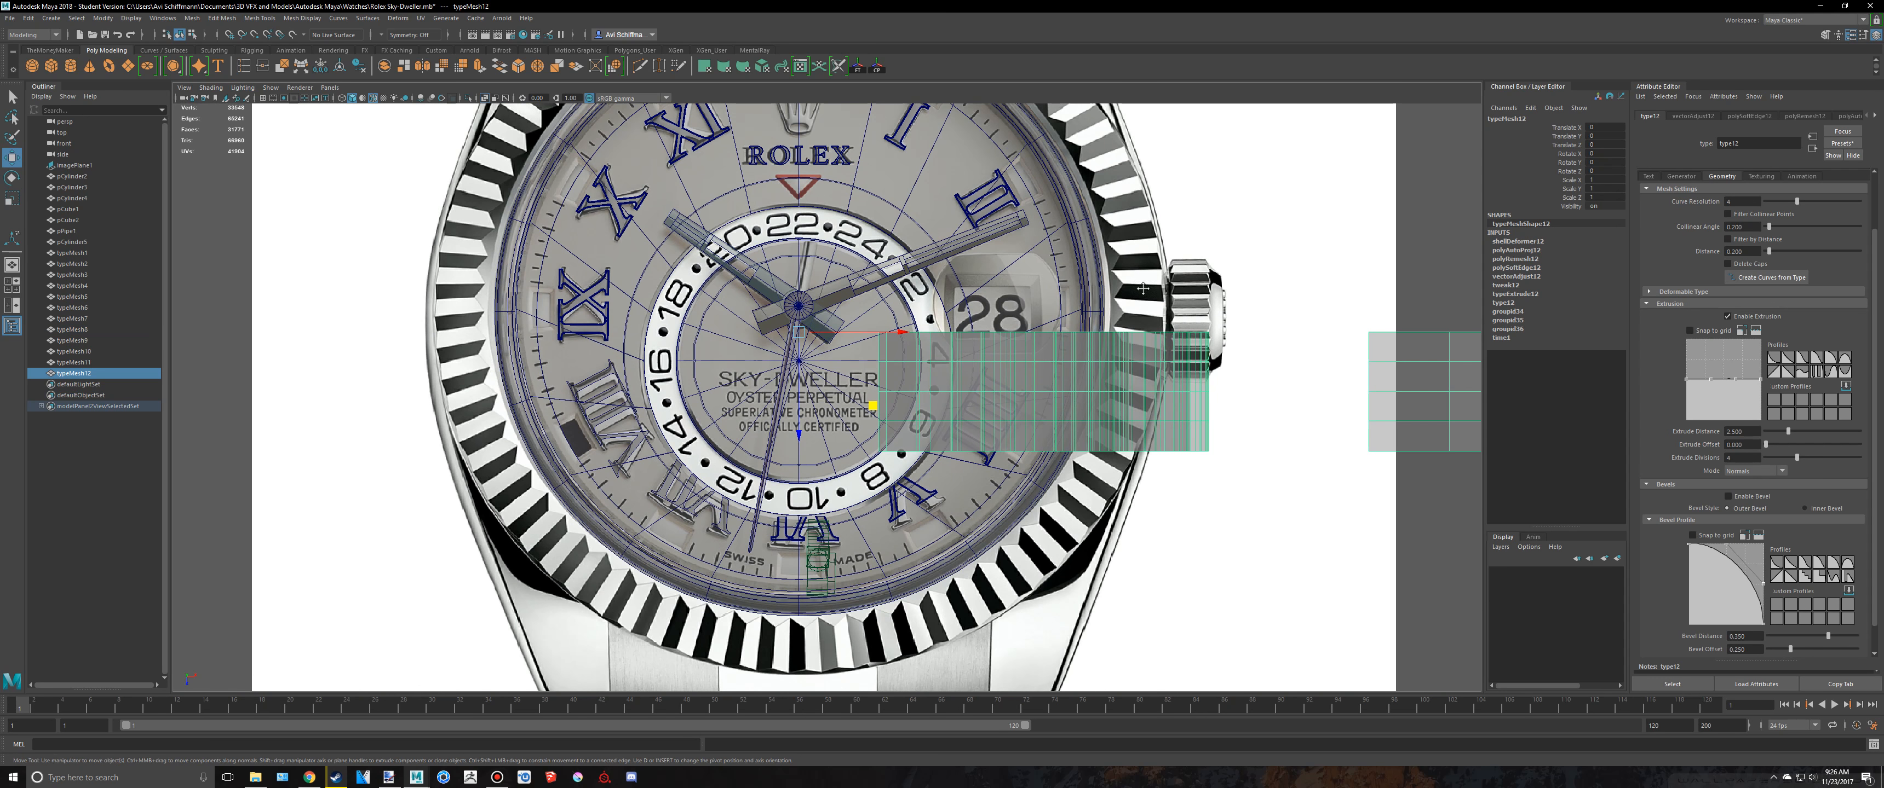
pyautogui.keyDown('alt'); pyautogui.moveTo(1143, 288); pyautogui.dragTo(963, 280, button='middle'); pyautogui.keyUp('alt')
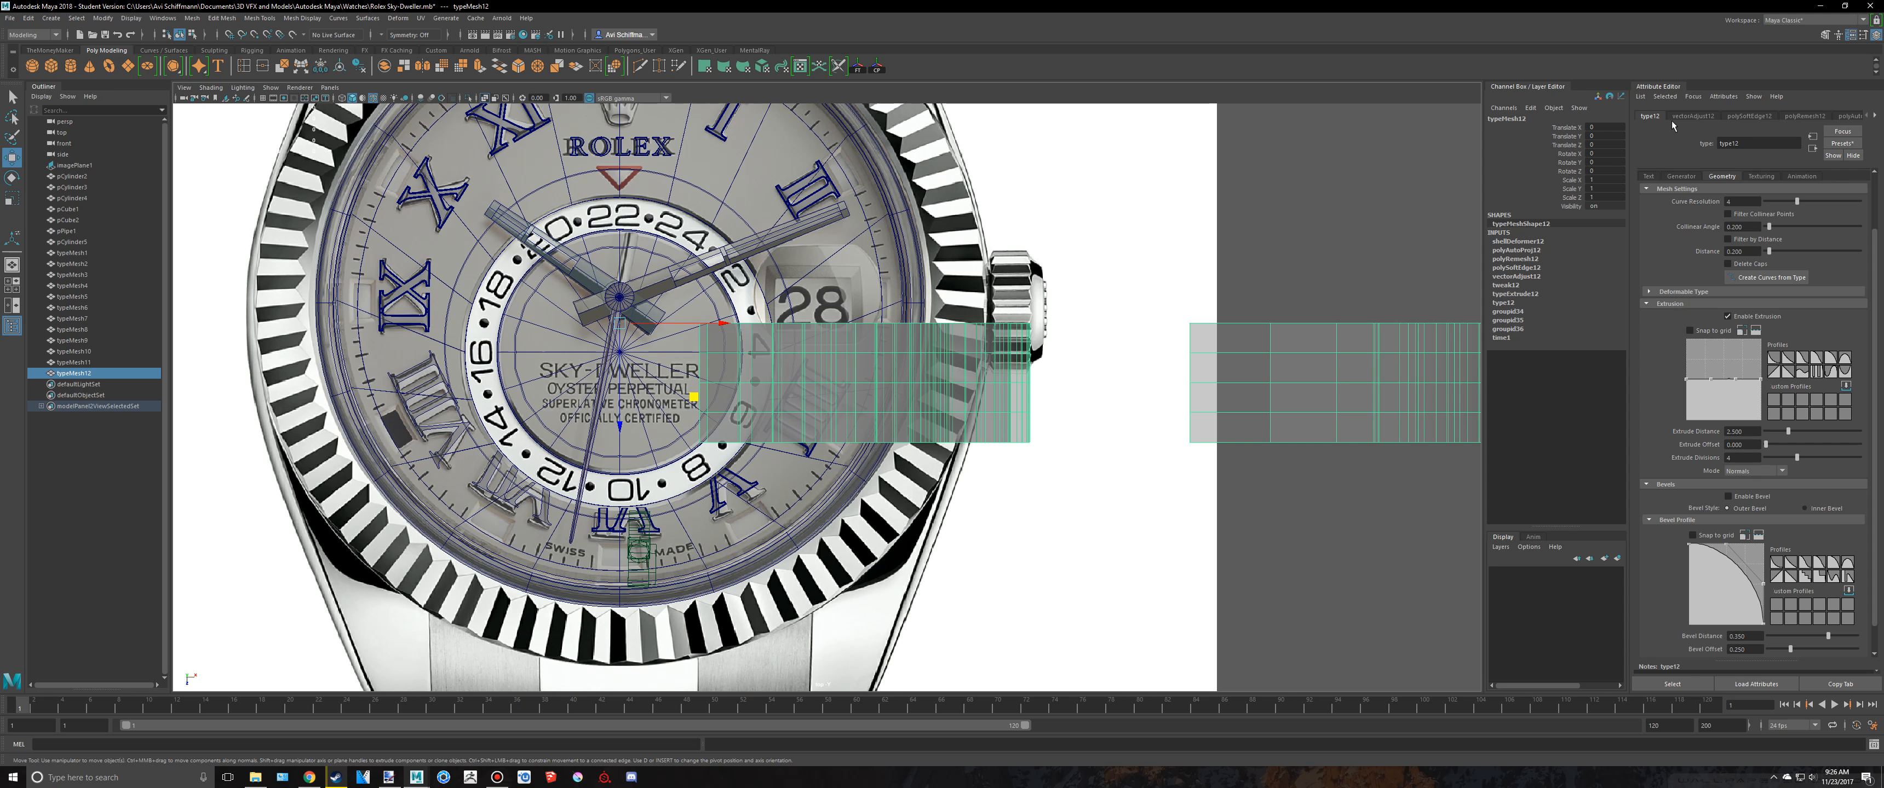
# Step: Set the new type object's text to SKY-DWELLER and its font to Microgramma
pyautogui.click(1651, 243)
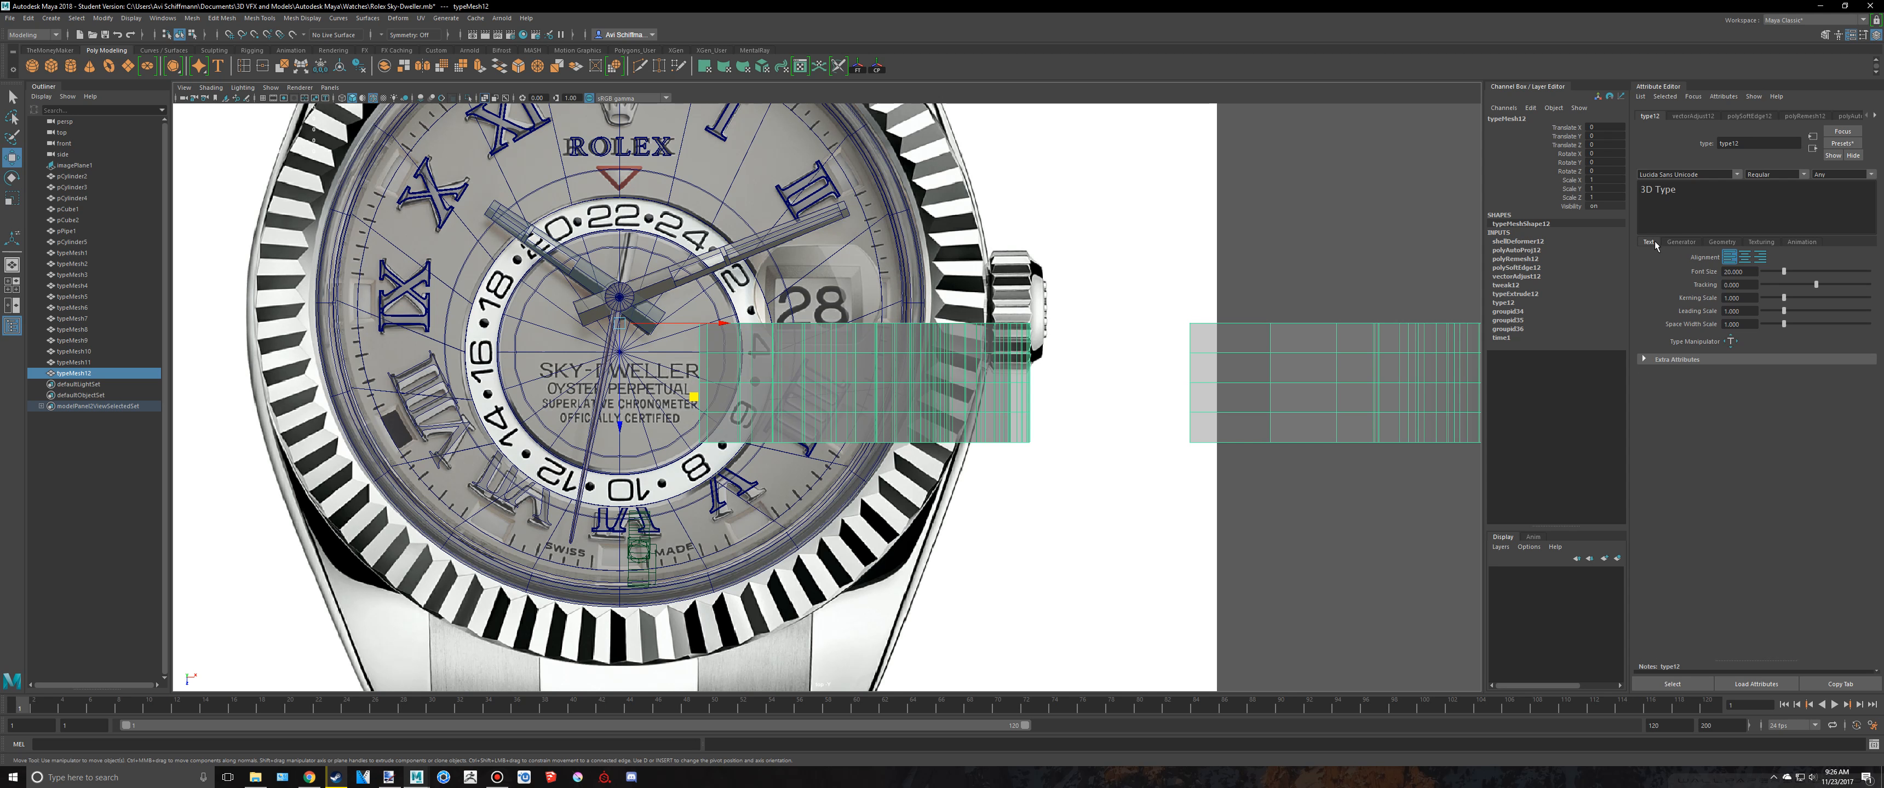
pyautogui.scroll(-2, 1120, 214)
pyautogui.keyDown('alt'); pyautogui.moveTo(1138, 214); pyautogui.dragTo(1305, 252, button='middle'); pyautogui.keyUp('alt')
pyautogui.scroll(2, 1034, 219)
pyautogui.scroll(2, 1335, 251)
pyautogui.doubleClick(1694, 196)
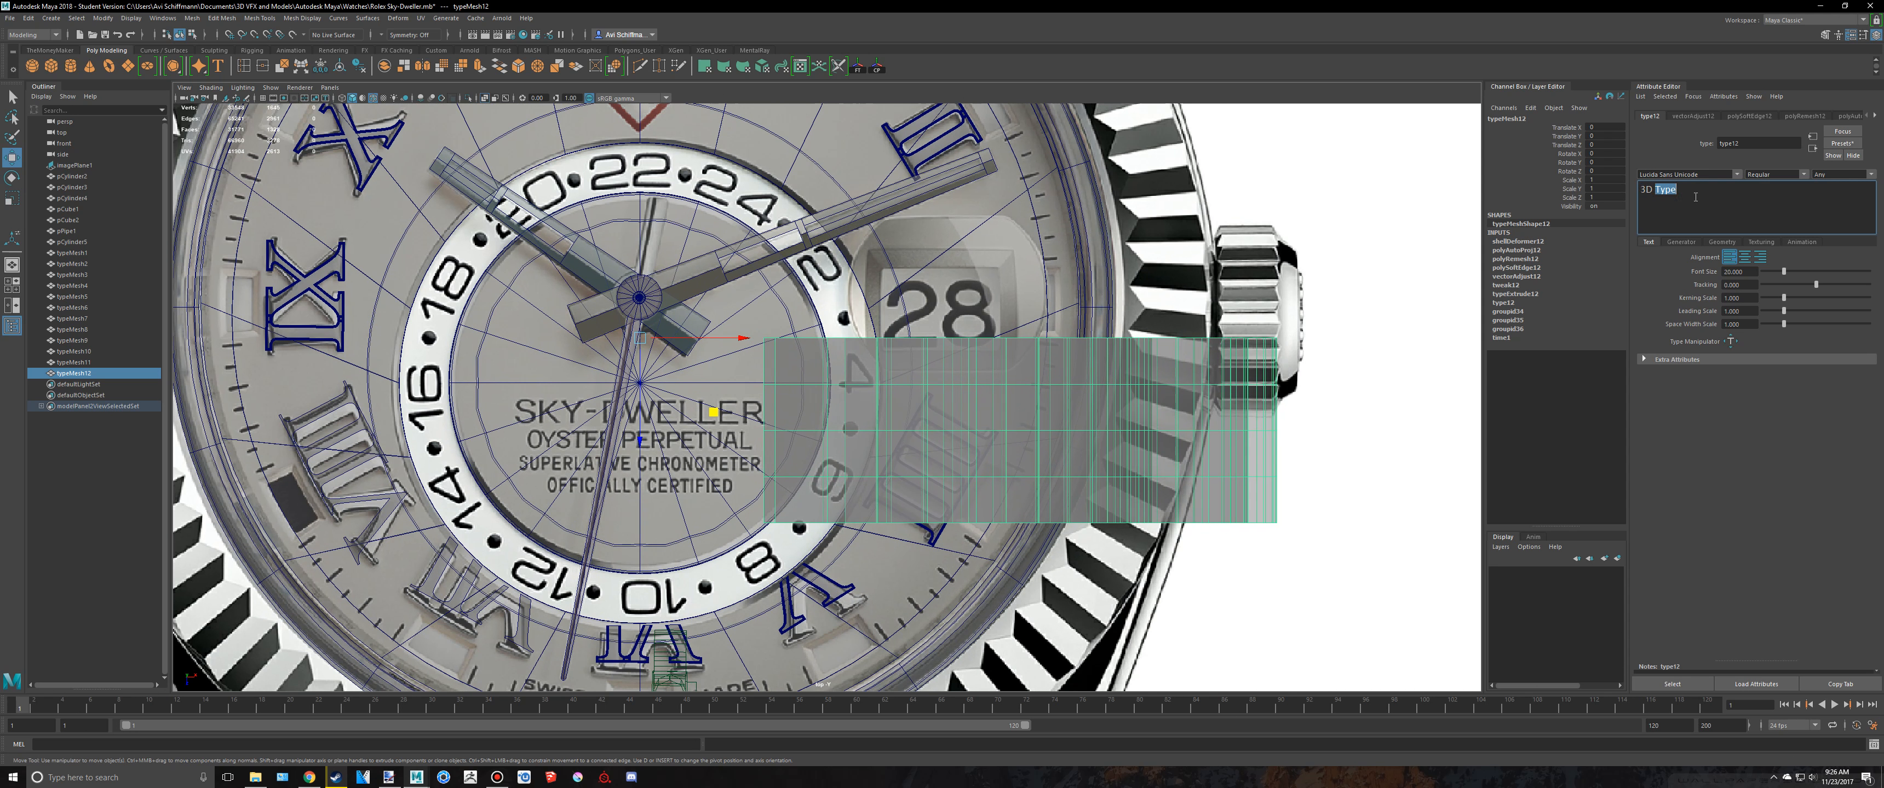
pyautogui.write('SKY-DWELLER')
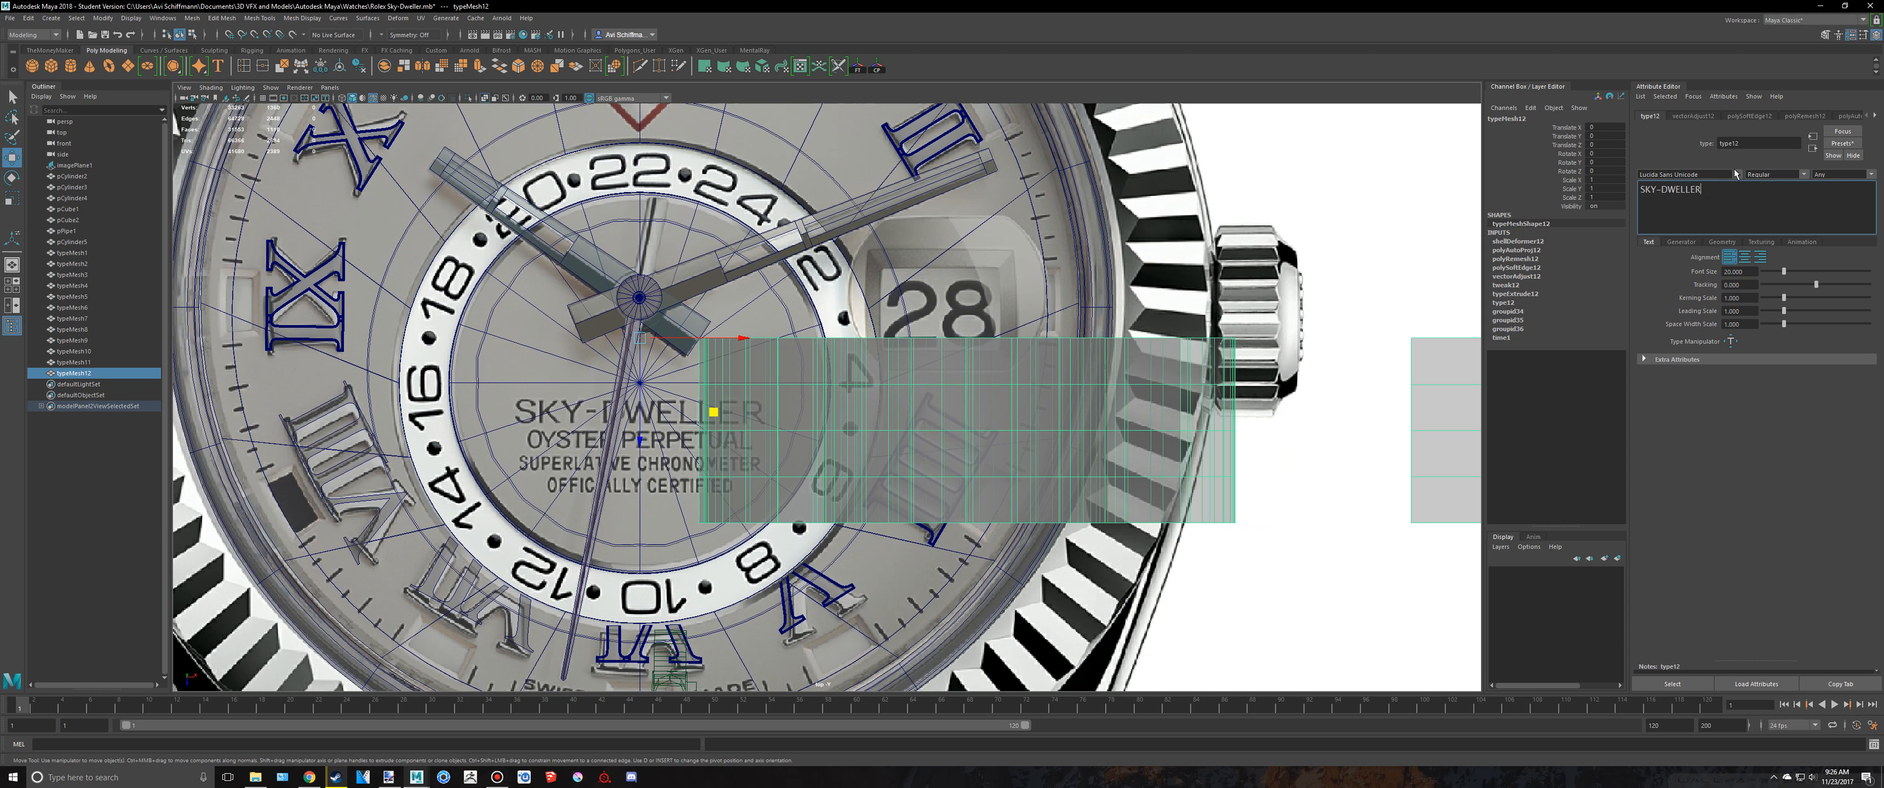
pyautogui.click(1735, 174)
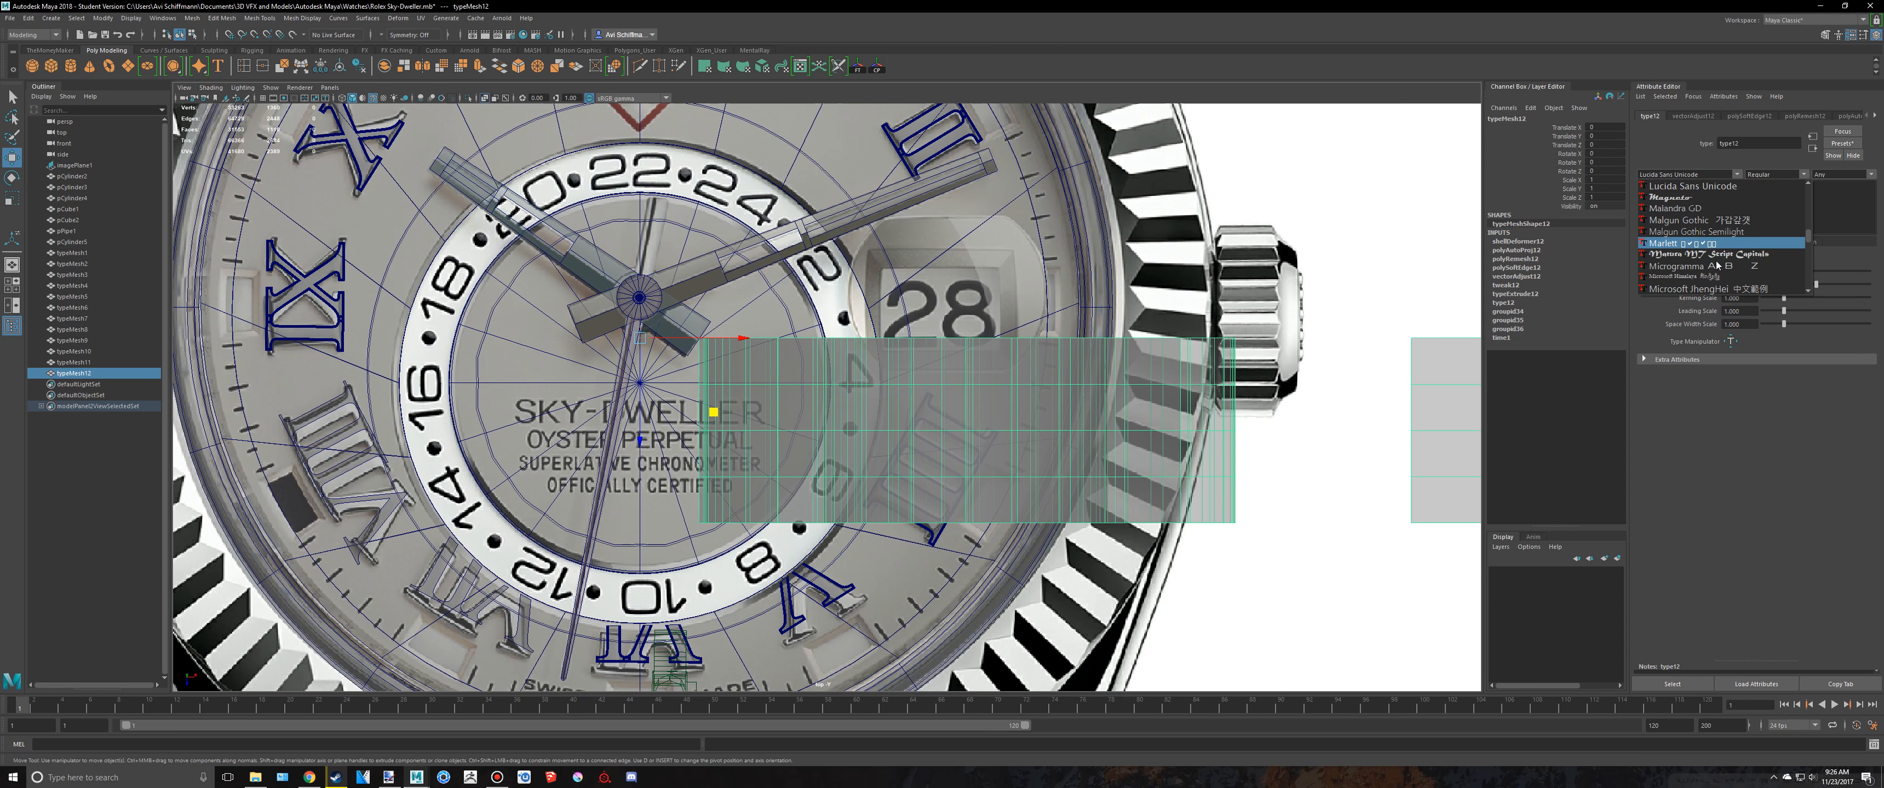
pyautogui.click(1682, 266)
# Step: Examine the size and orientation of the SKY-DWELLER text relative to the dial in the perspective view
pyautogui.scroll(-5, 1179, 191)
pyautogui.keyDown('alt'); pyautogui.moveTo(1144, 207); pyautogui.dragTo(1000, 192, button='middle'); pyautogui.keyUp('alt')
pyautogui.press('space')
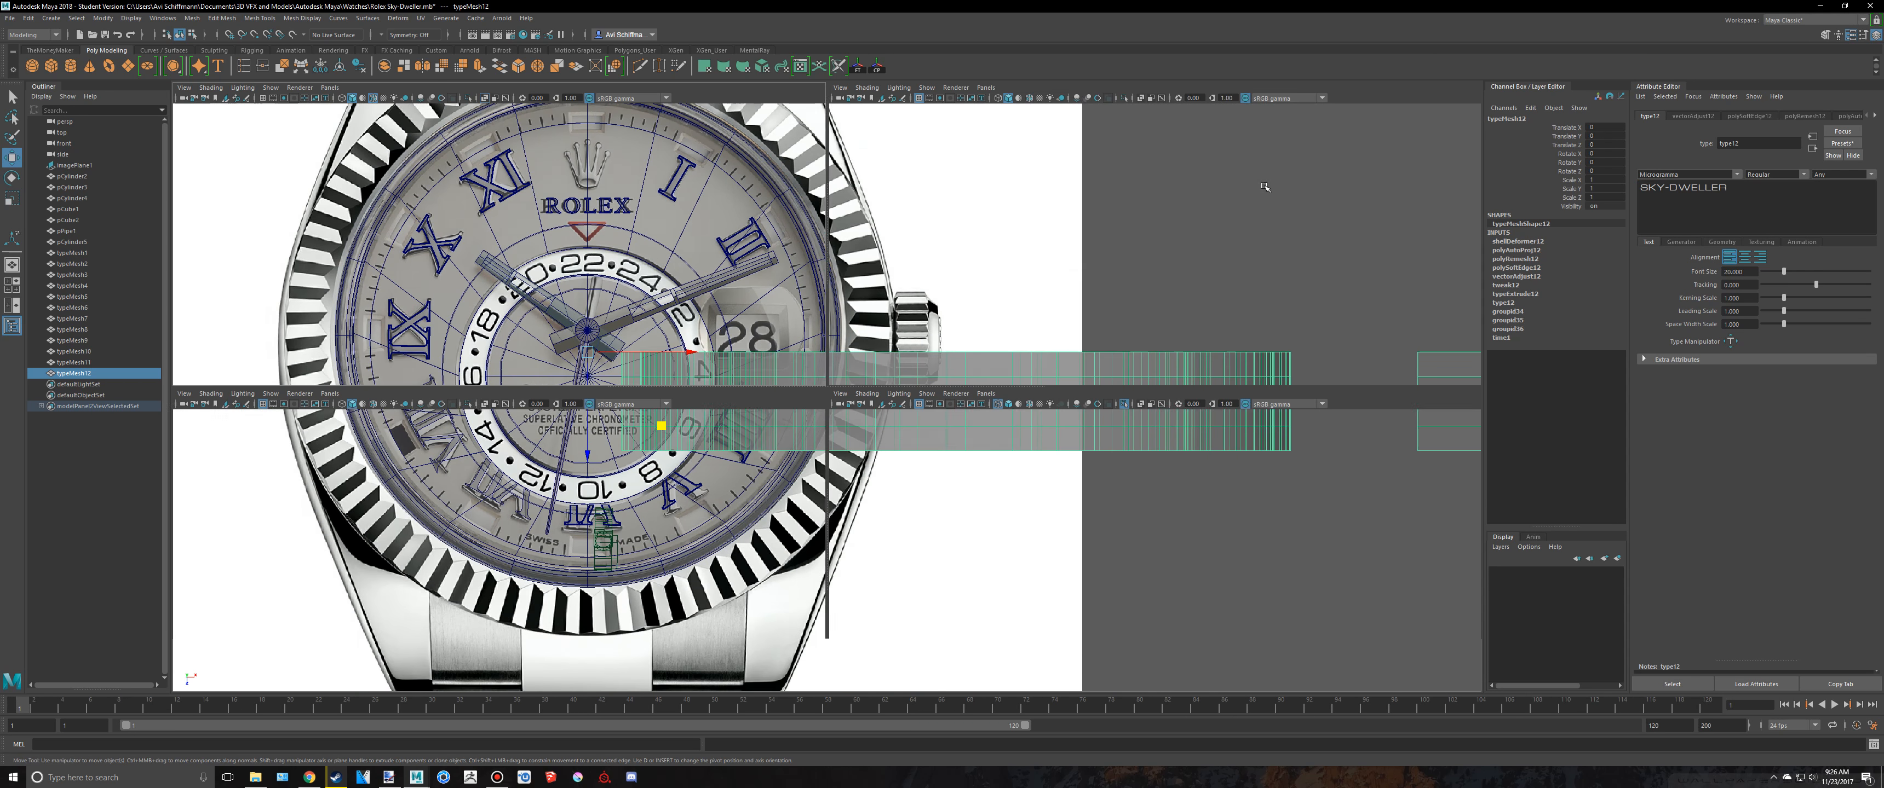
pyautogui.keyDown('alt'); pyautogui.moveTo(1151, 205); pyautogui.dragTo(1104, 138); pyautogui.keyUp('alt')
pyautogui.keyDown('alt'); pyautogui.moveTo(1104, 137); pyautogui.dragTo(885, 131, button='middle'); pyautogui.keyUp('alt')
pyautogui.scroll(-10, 885, 132)
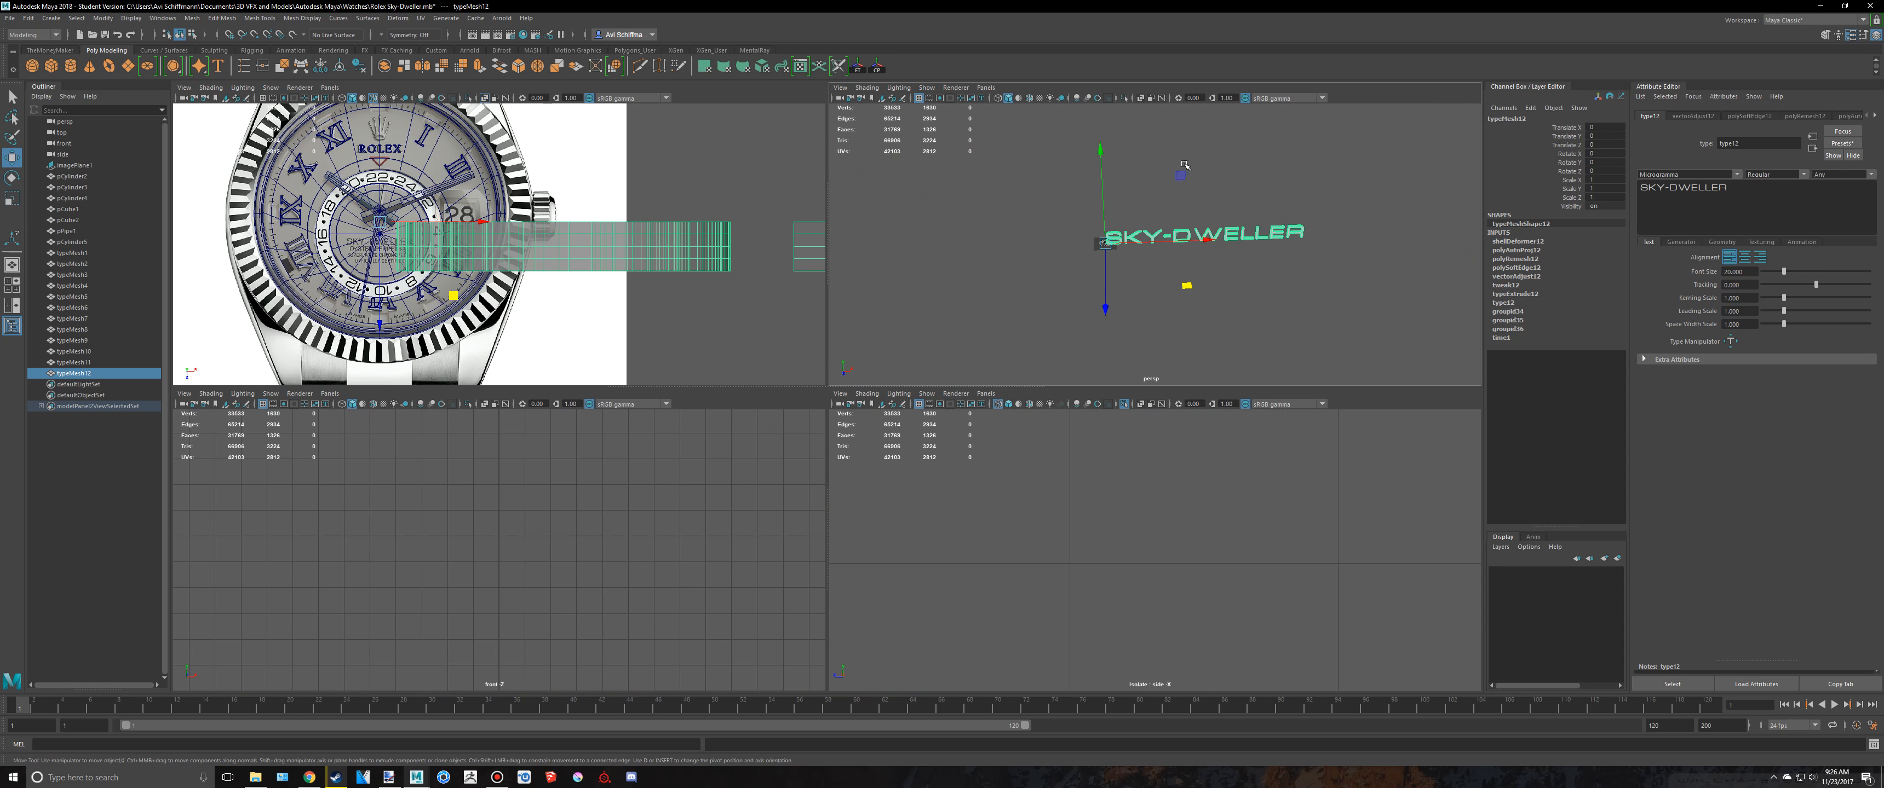
pyautogui.click(1215, 169)
pyautogui.scroll(5, 1211, 175)
pyautogui.scroll(3, 1142, 202)
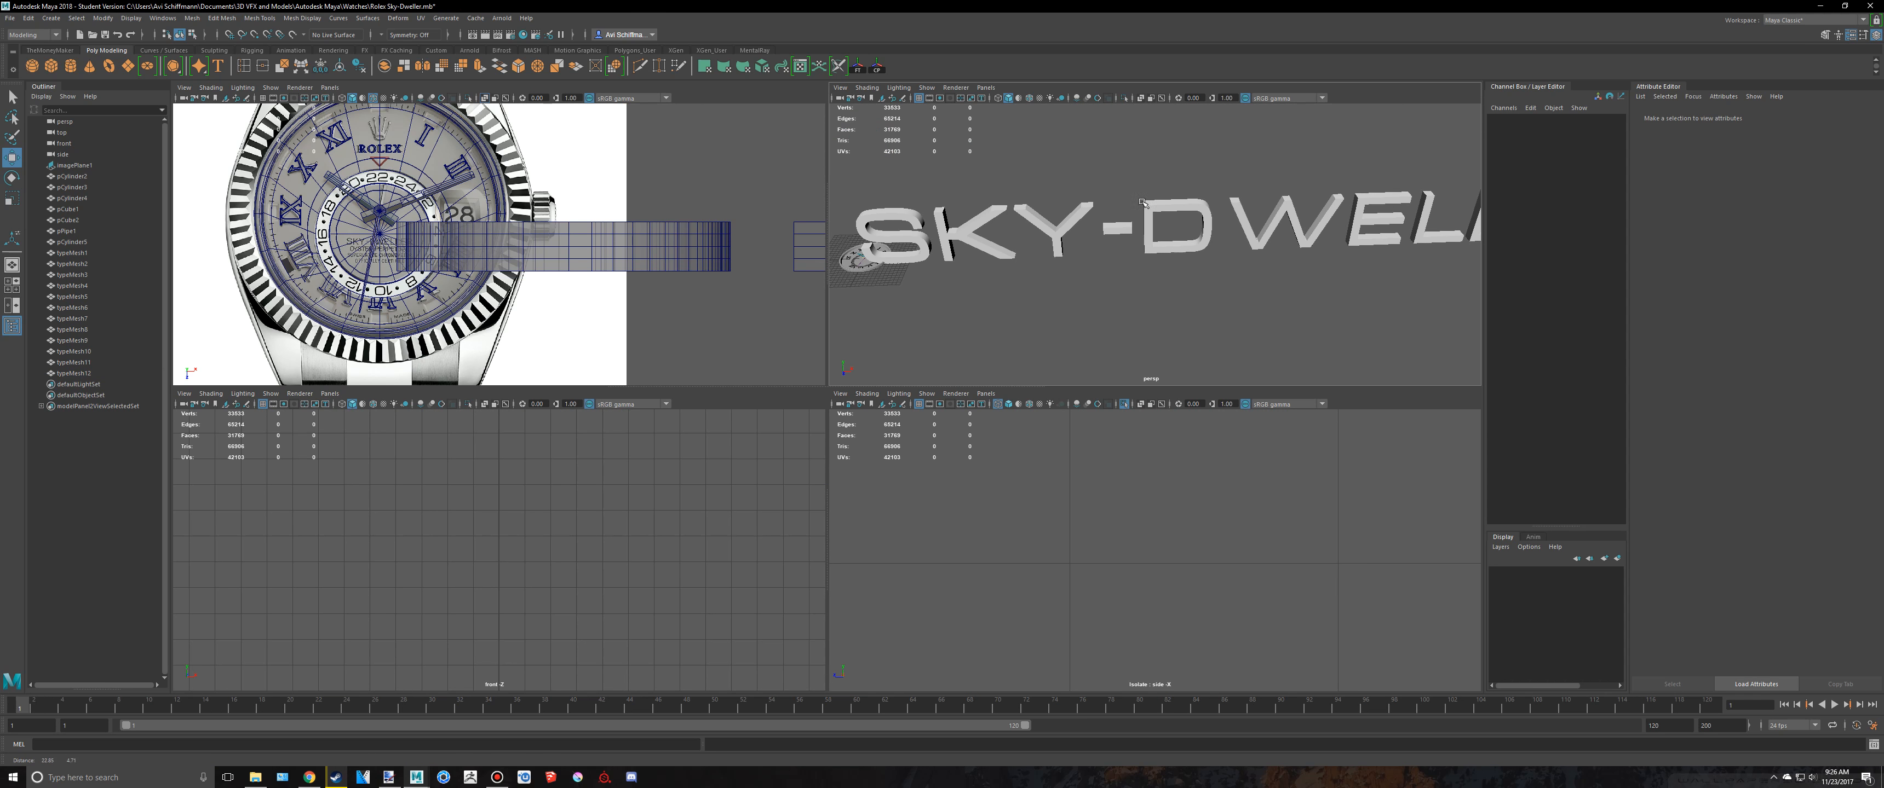
pyautogui.click(1192, 229)
pyautogui.click(1762, 117)
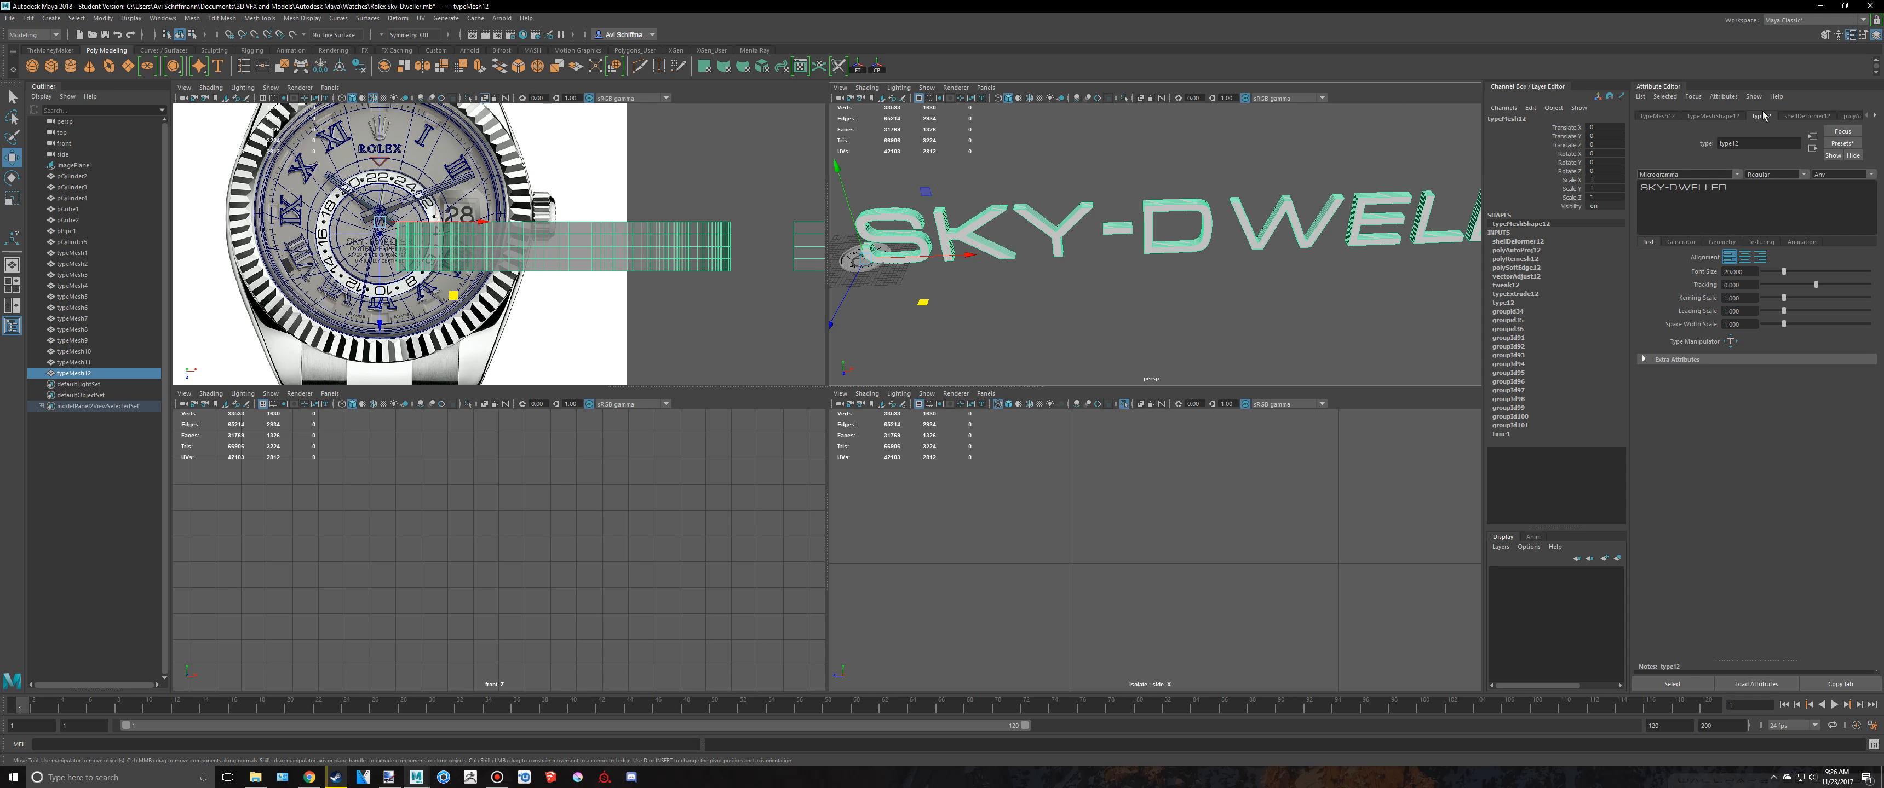
pyautogui.keyDown('alt'); pyautogui.moveTo(916, 177); pyautogui.dragTo(1204, 199, button='middle'); pyautogui.keyUp('alt')
pyautogui.scroll(6, 1204, 200)
pyautogui.keyDown('alt'); pyautogui.moveTo(1042, 150); pyautogui.dragTo(1031, 217); pyautogui.keyUp('alt')
pyautogui.scroll(4, 481, 209)
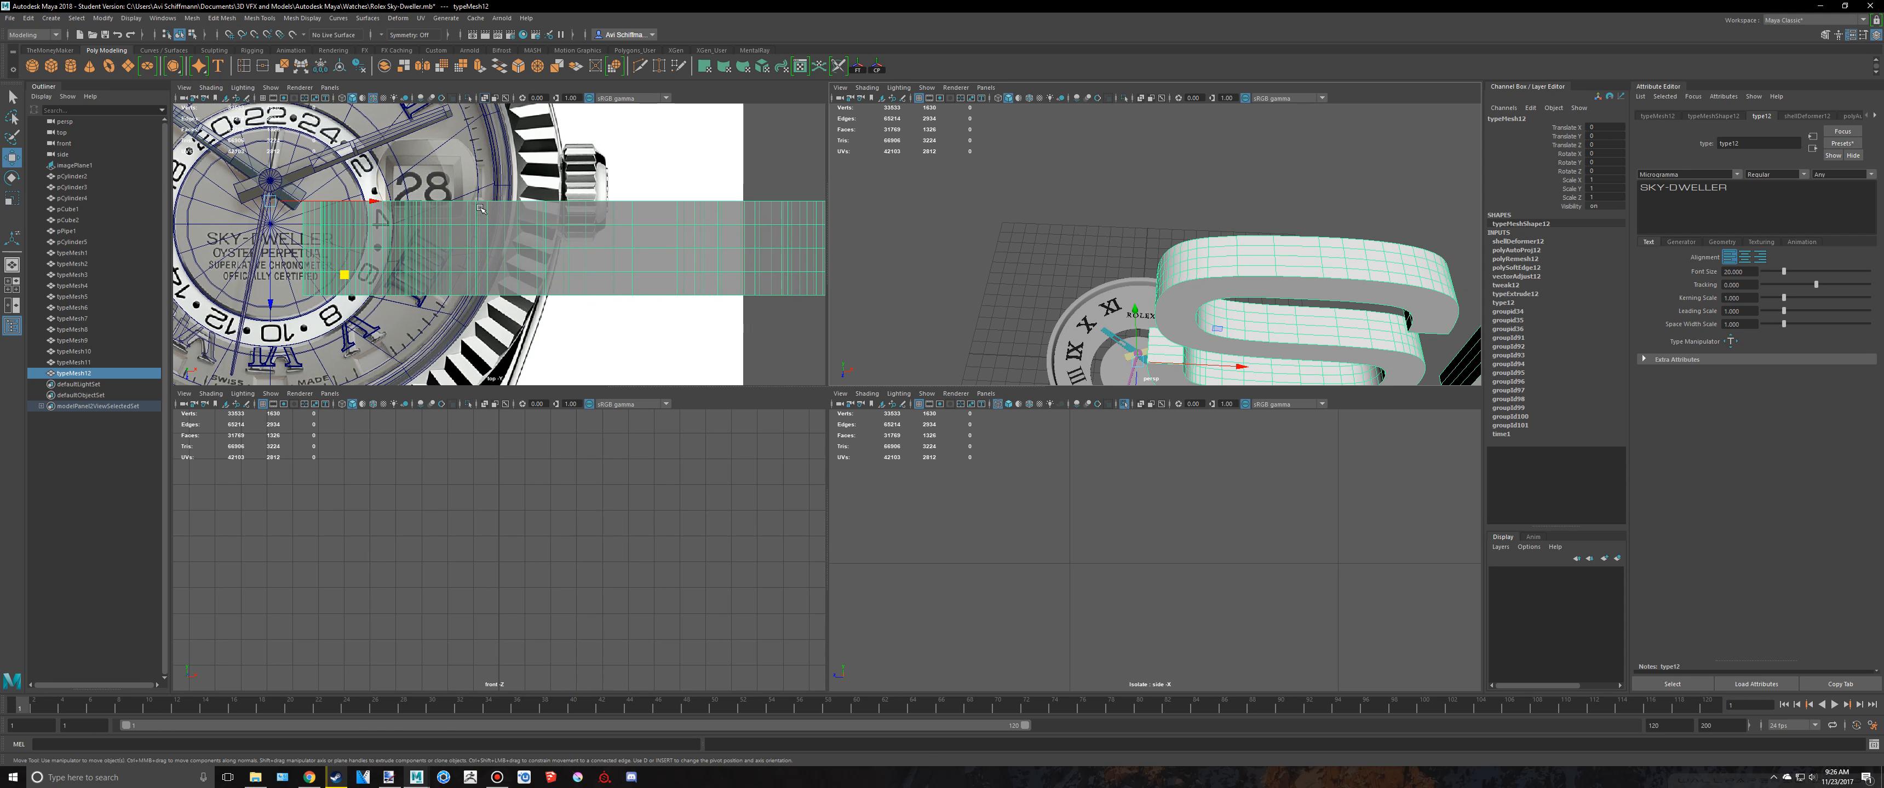
pyautogui.press('f')
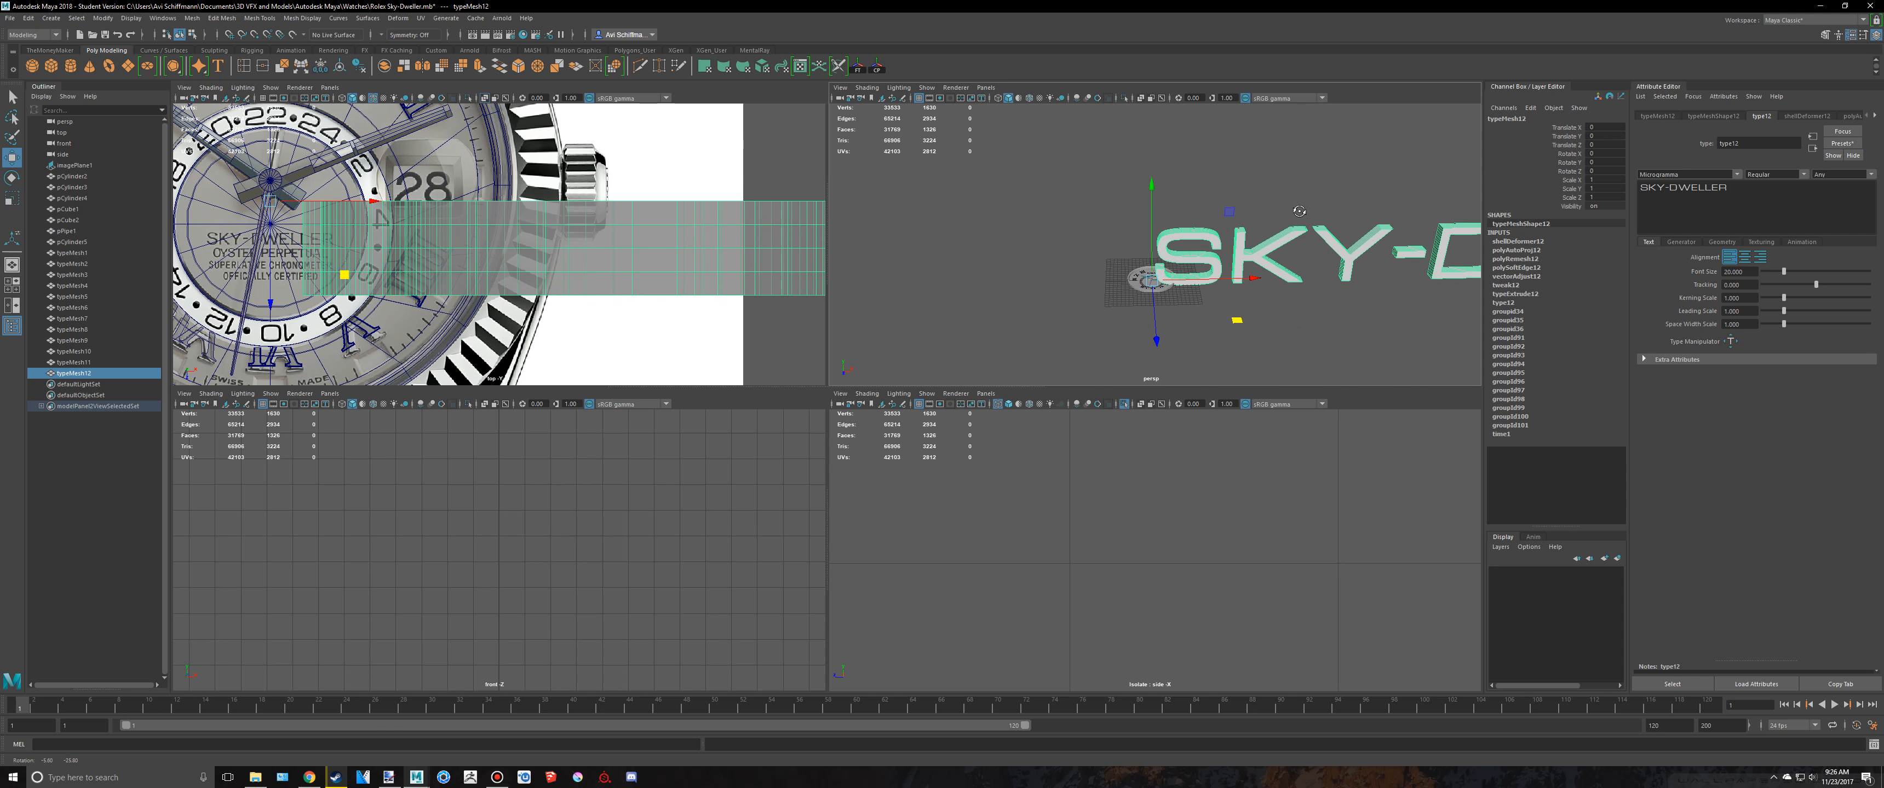
# Step: Examine the lettering in the middle of the reference dial next to the new SKY-DWELLER text
pyautogui.scroll(3, 418, 268)
pyautogui.keyDown('alt'); pyautogui.moveTo(481, 252); pyautogui.dragTo(732, 263, button='middle'); pyautogui.keyUp('alt')
pyautogui.scroll(4, 733, 264)
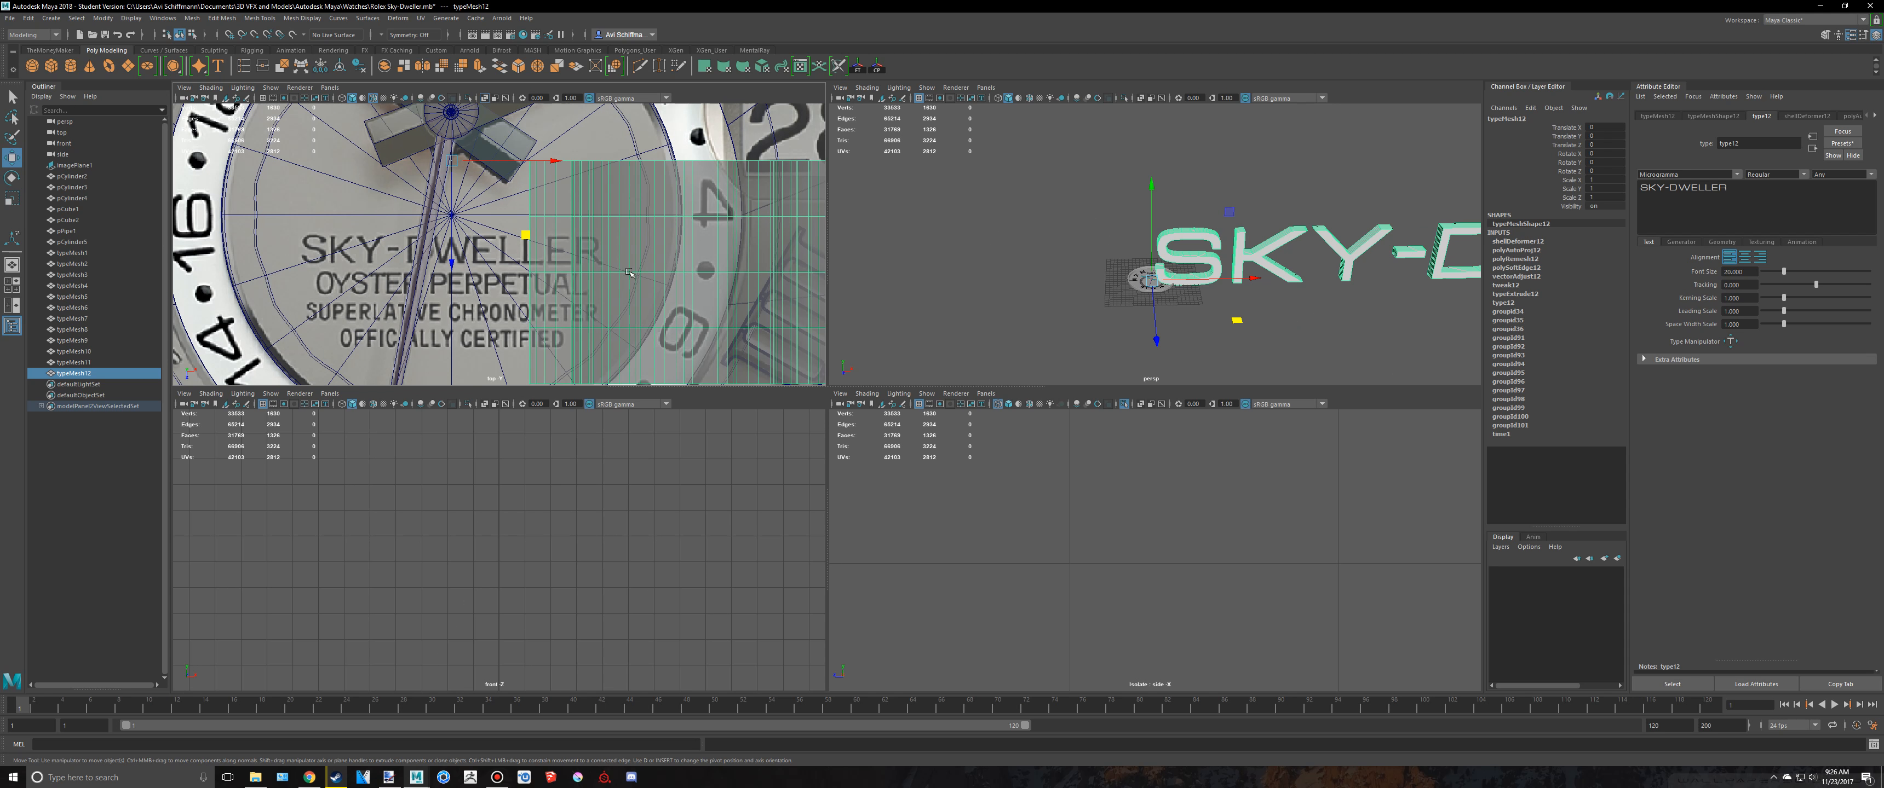
pyautogui.keyDown('alt'); pyautogui.moveTo(1163, 183); pyautogui.dragTo(1190, 170); pyautogui.keyUp('alt')
pyautogui.scroll(2, 583, 323)
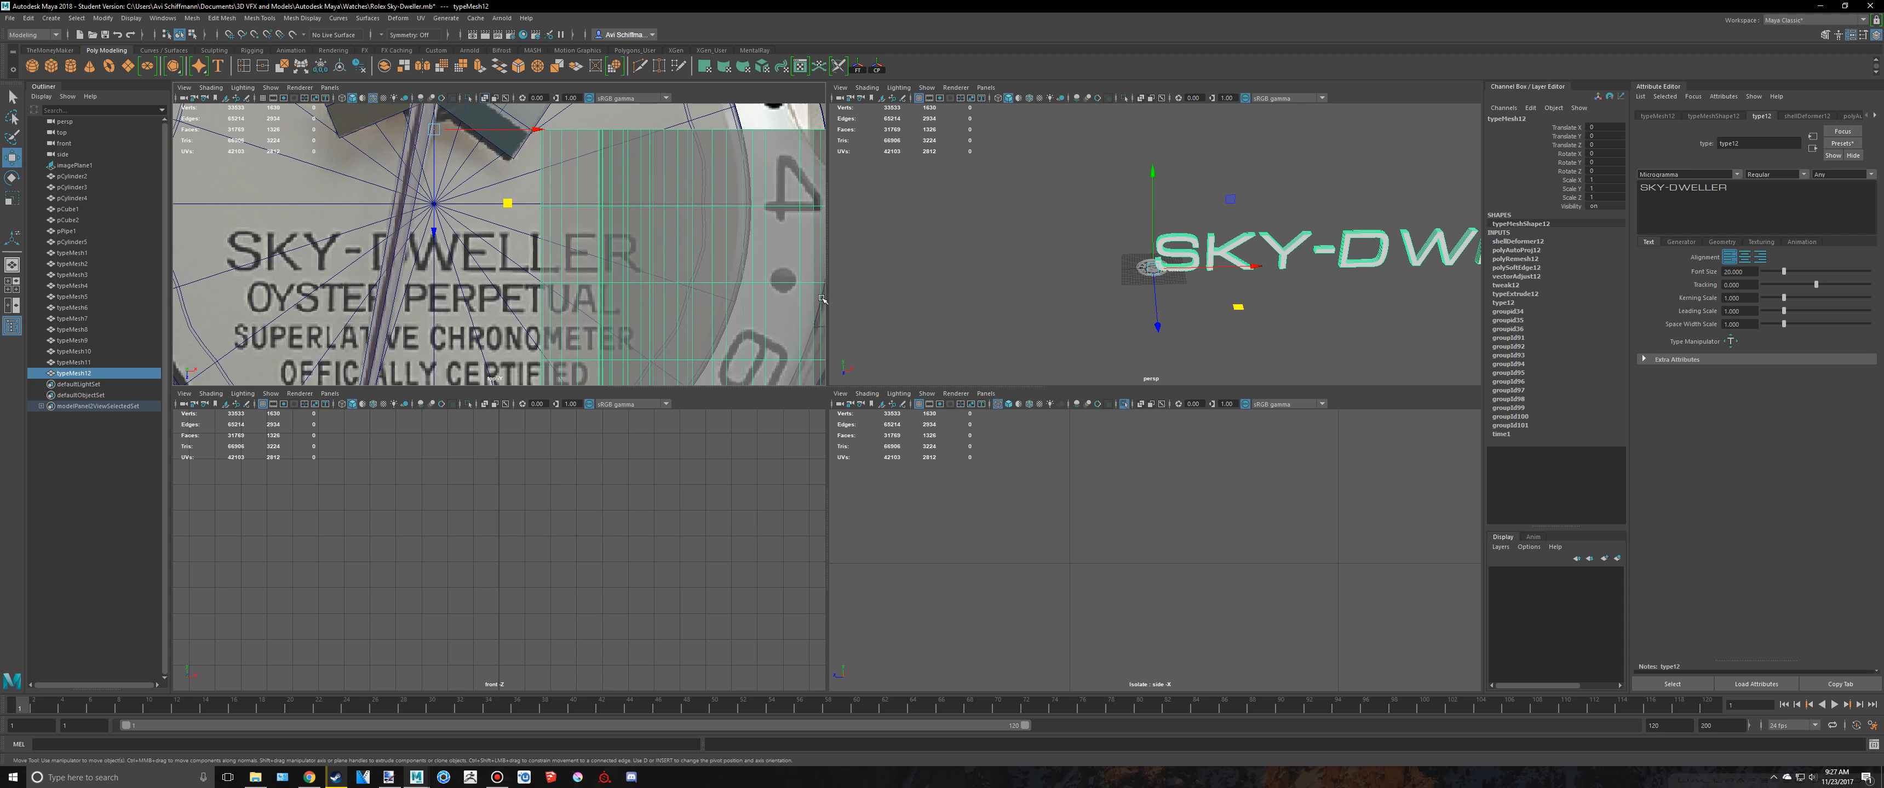
# Step: Switch to the browser and look over the Microgramma font download page and the Rolex Sky-Dweller reference photos
pyautogui.click(318, 779)
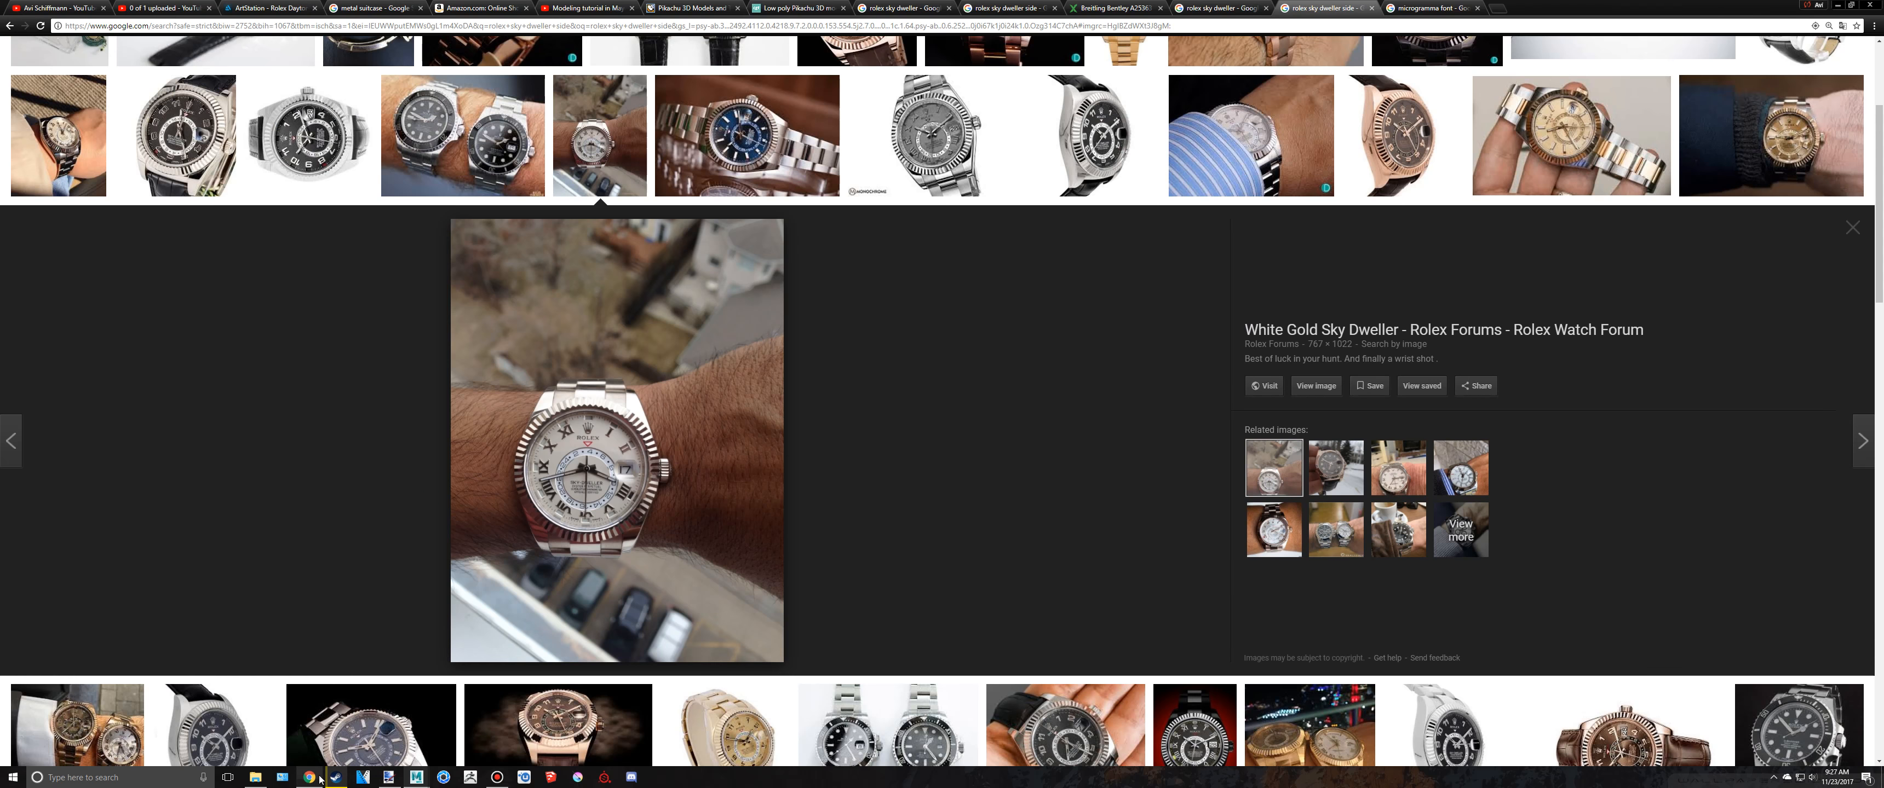
pyautogui.click(1433, 8)
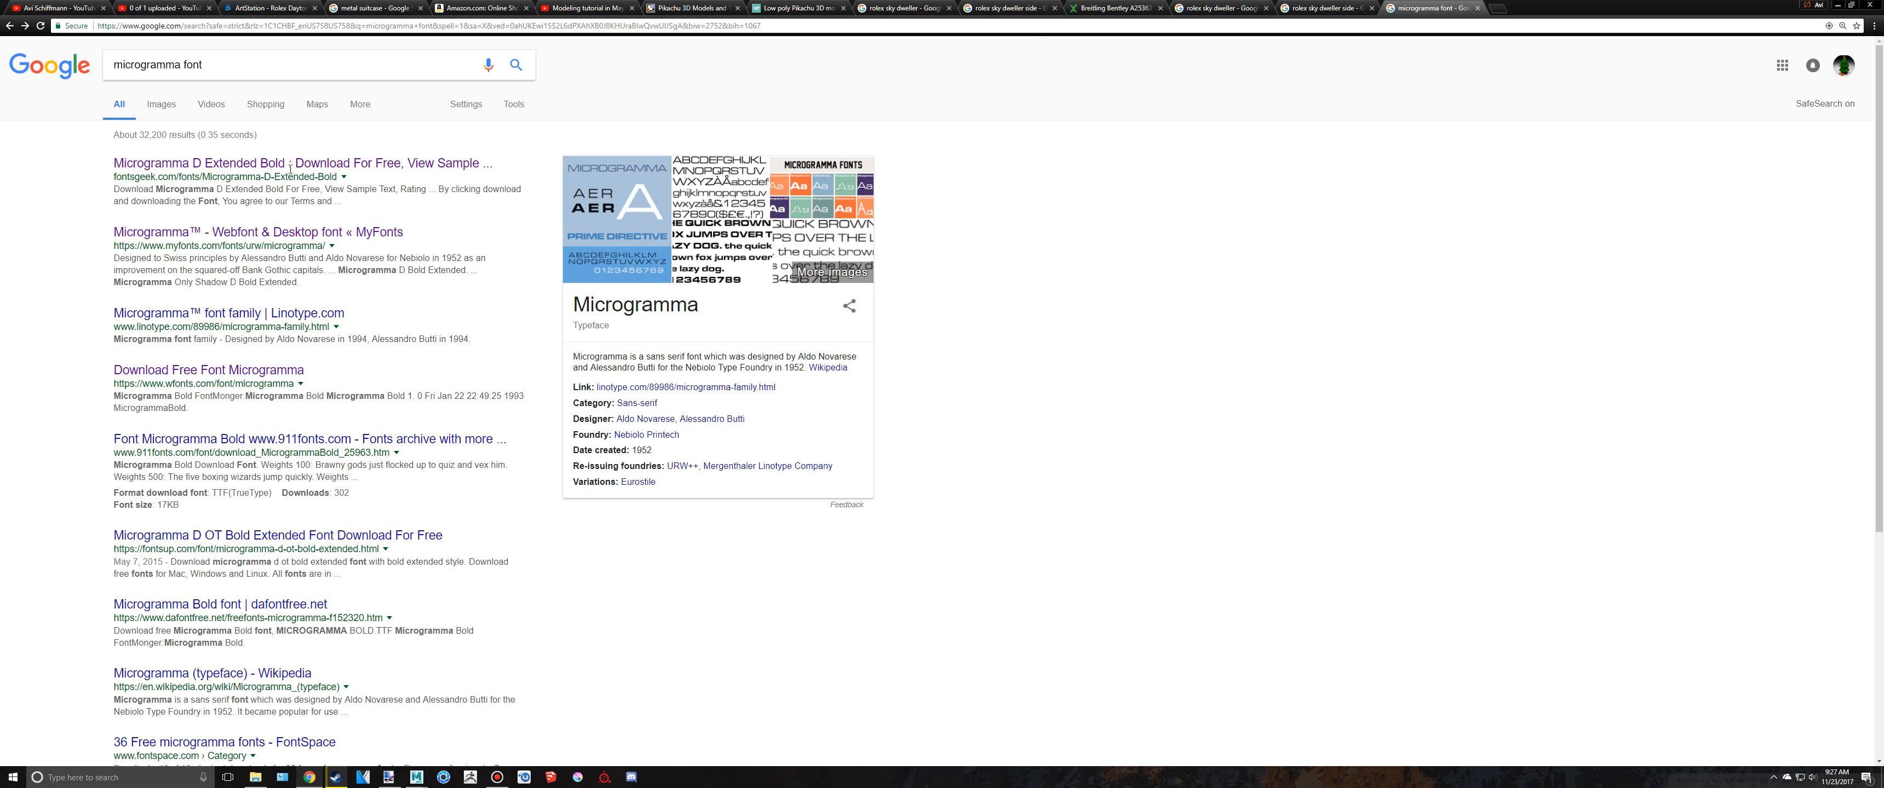
pyautogui.click(264, 372)
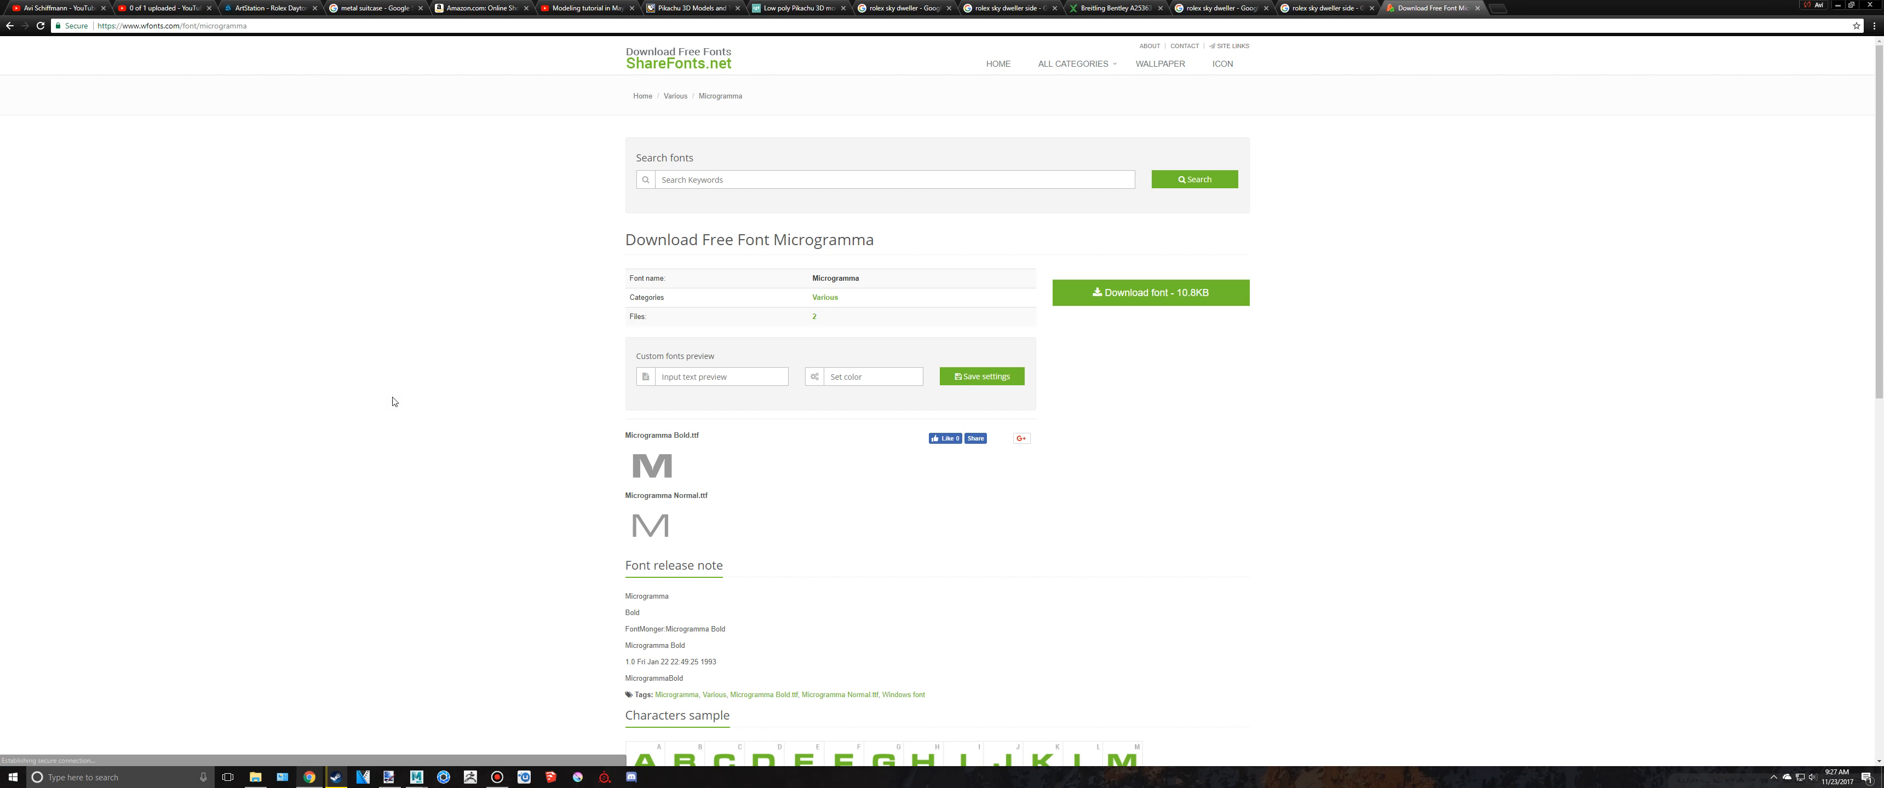
pyautogui.click(9, 26)
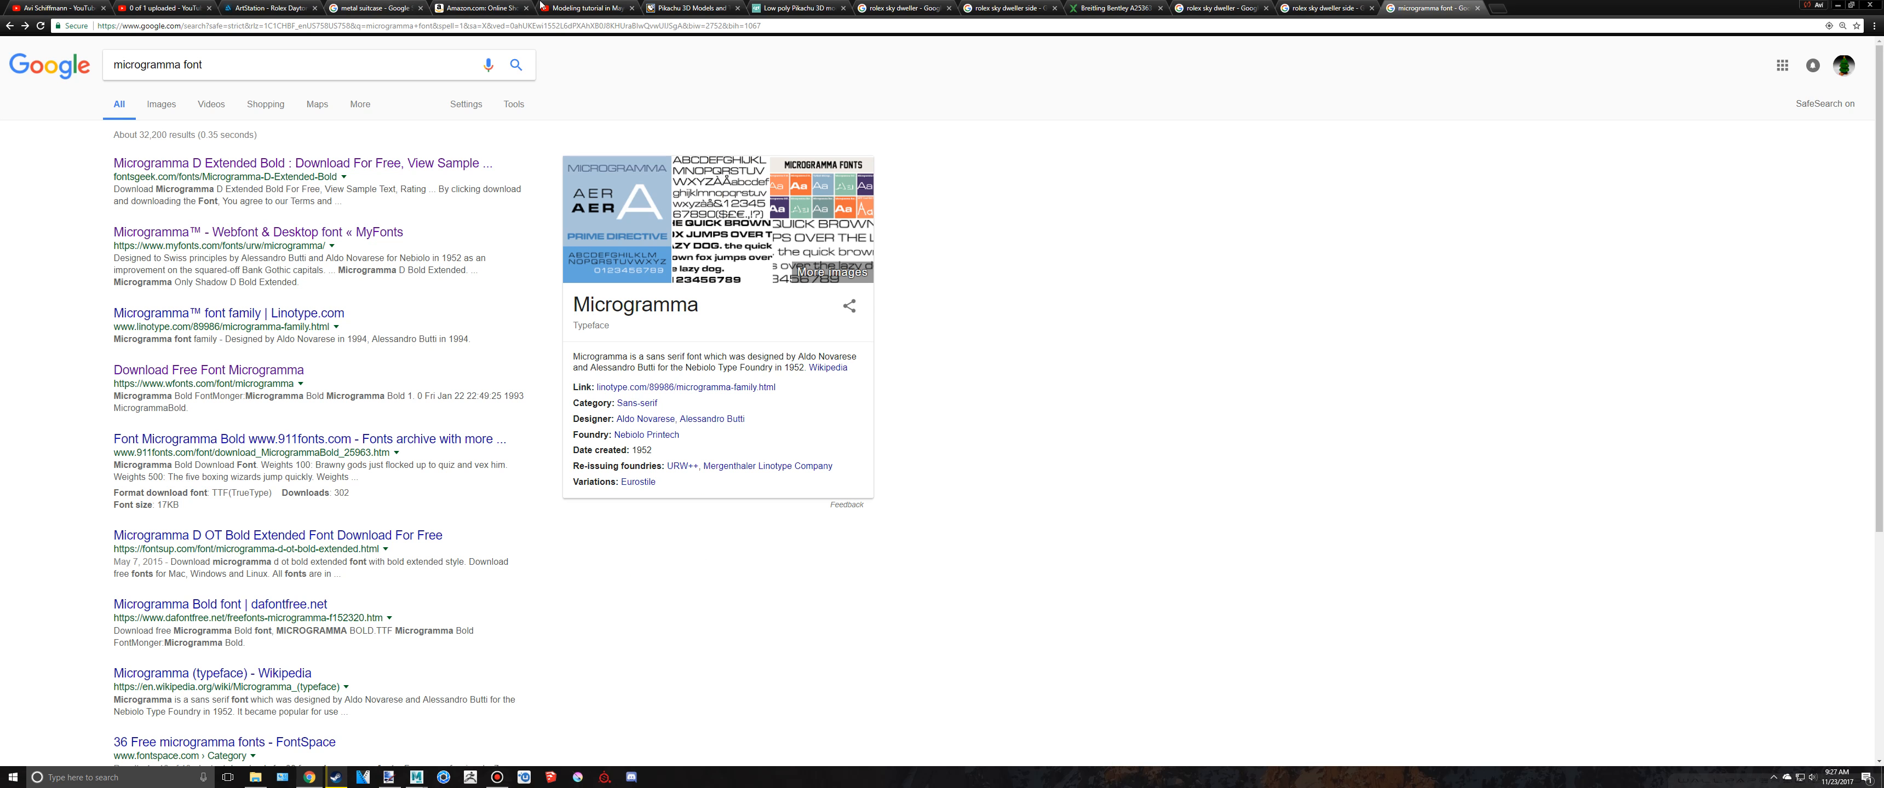
pyautogui.click(1282, 6)
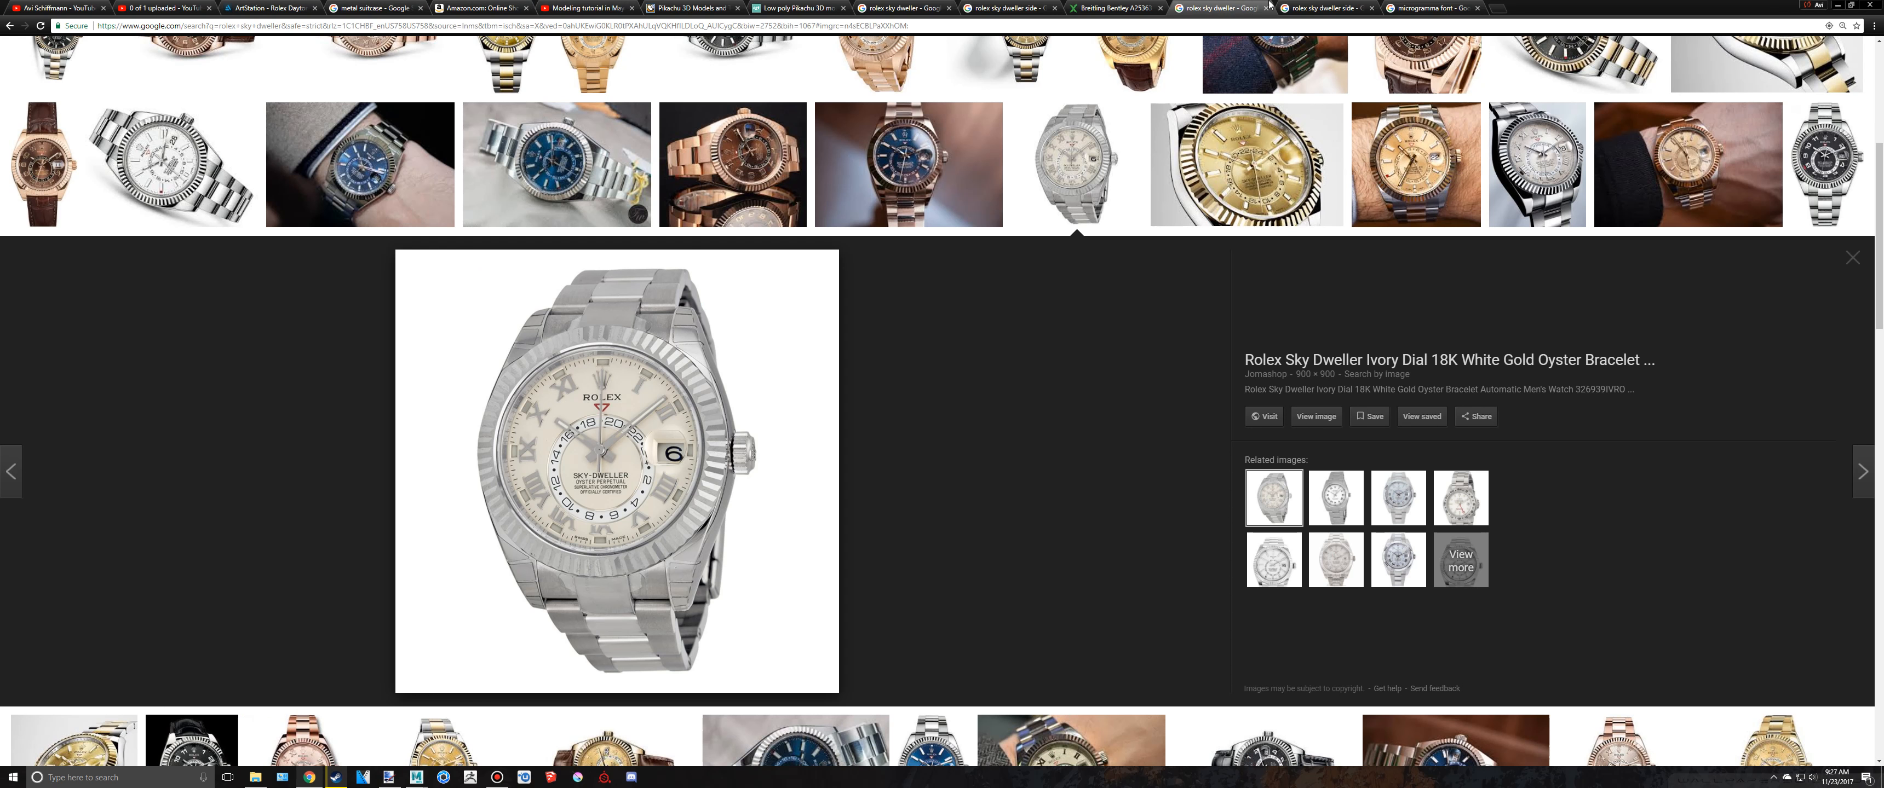
pyautogui.click(1199, 8)
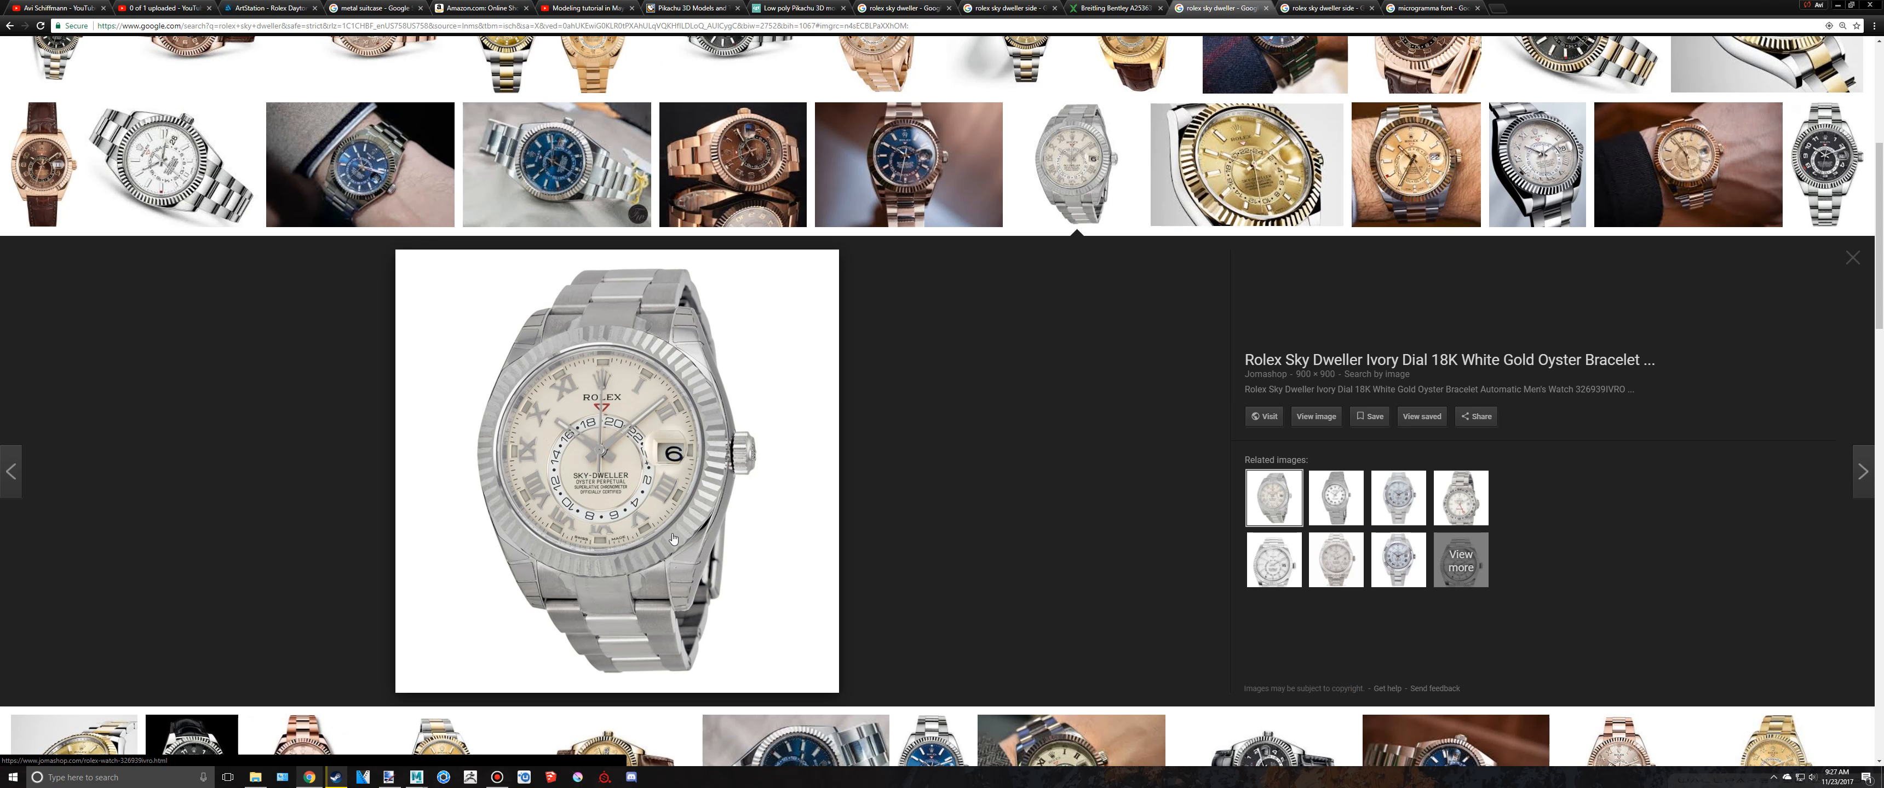
pyautogui.hotkey('alt', 'Tab')
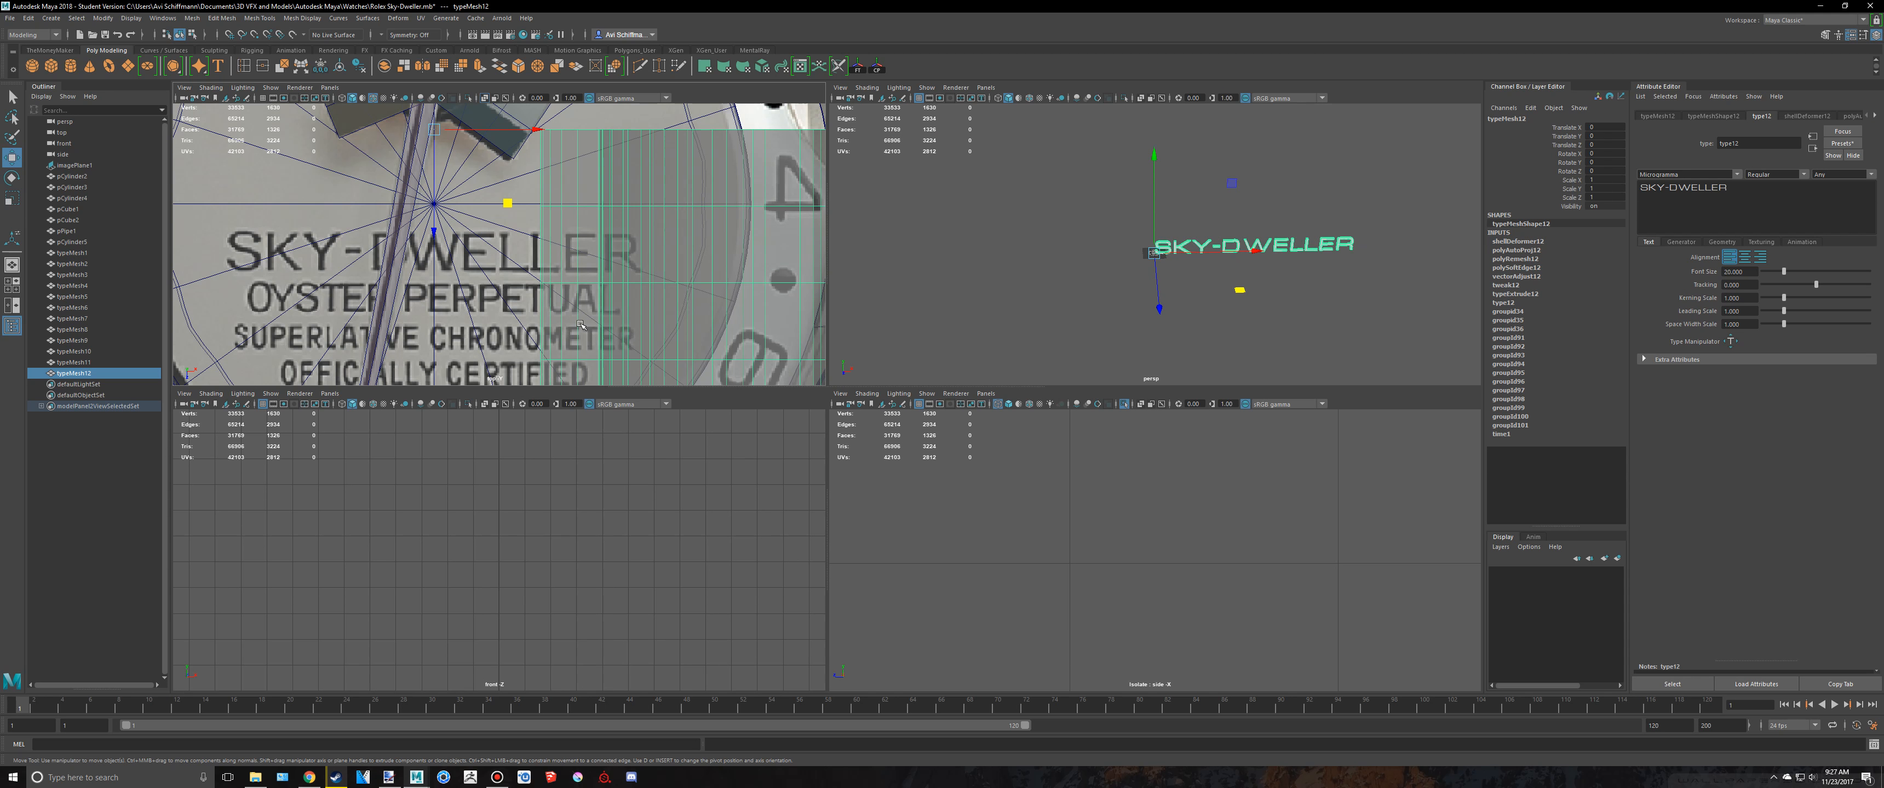
# Step: In Maya, rotate the SKY-DWELLER text about its X axis so it lies flat and reads correctly from above
pyautogui.press('space')
pyautogui.scroll(3, 933, 495)
pyautogui.keyDown('alt'); pyautogui.moveTo(933, 495); pyautogui.dragTo(647, 515, button='middle'); pyautogui.keyUp('alt')
pyautogui.scroll(-5, 647, 515)
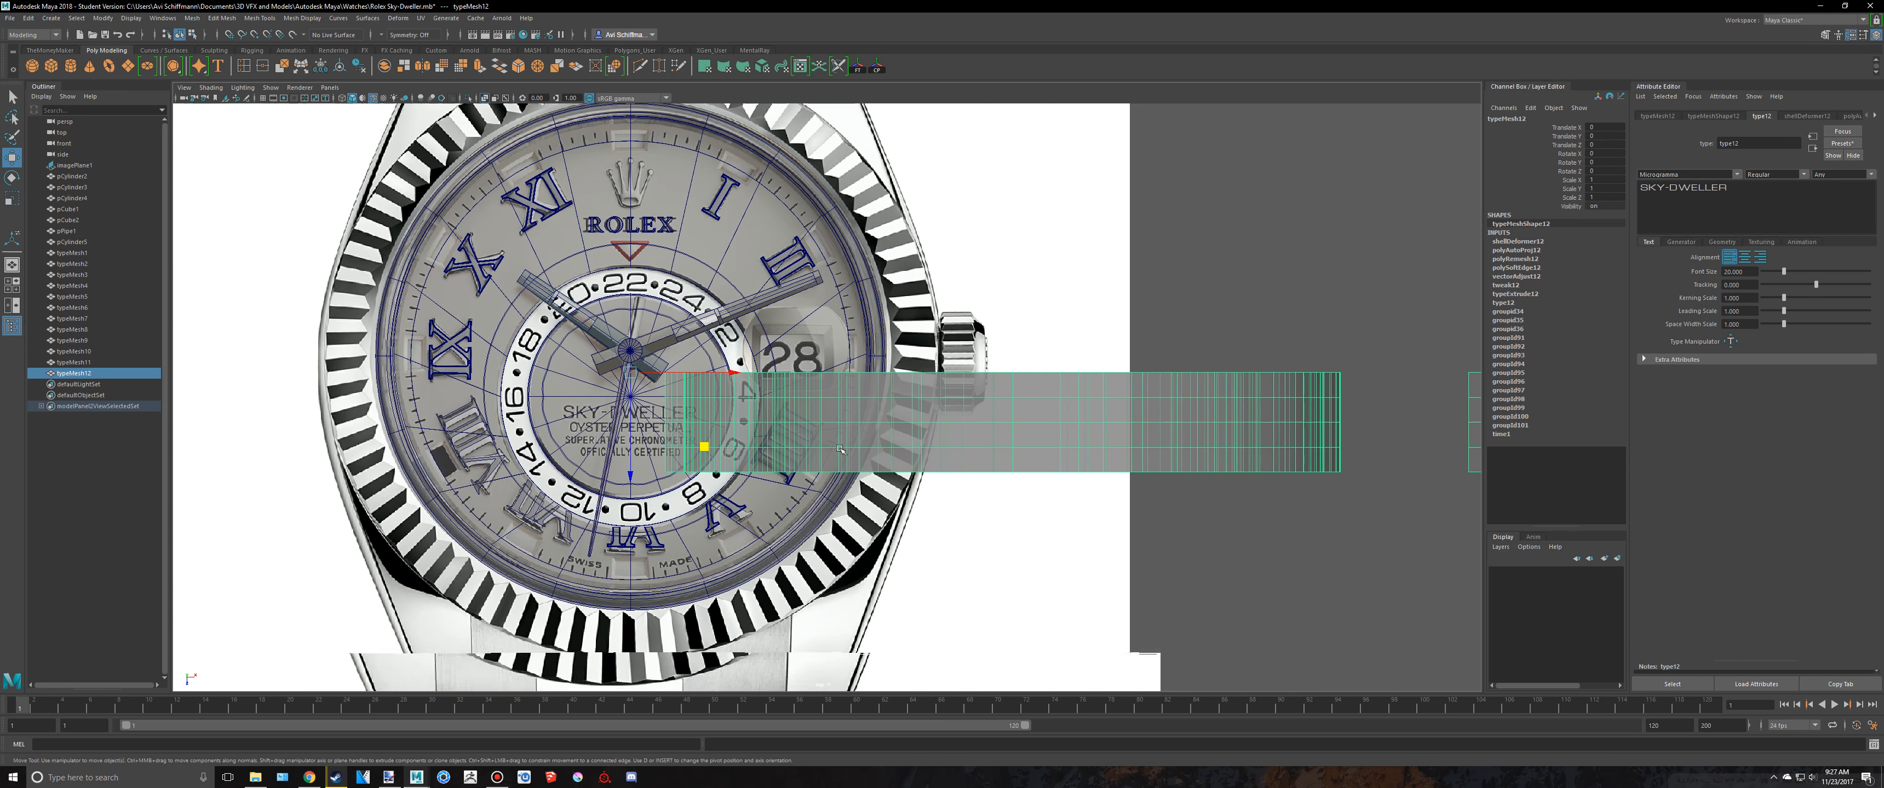
pyautogui.press('e')
pyautogui.click(1739, 176)
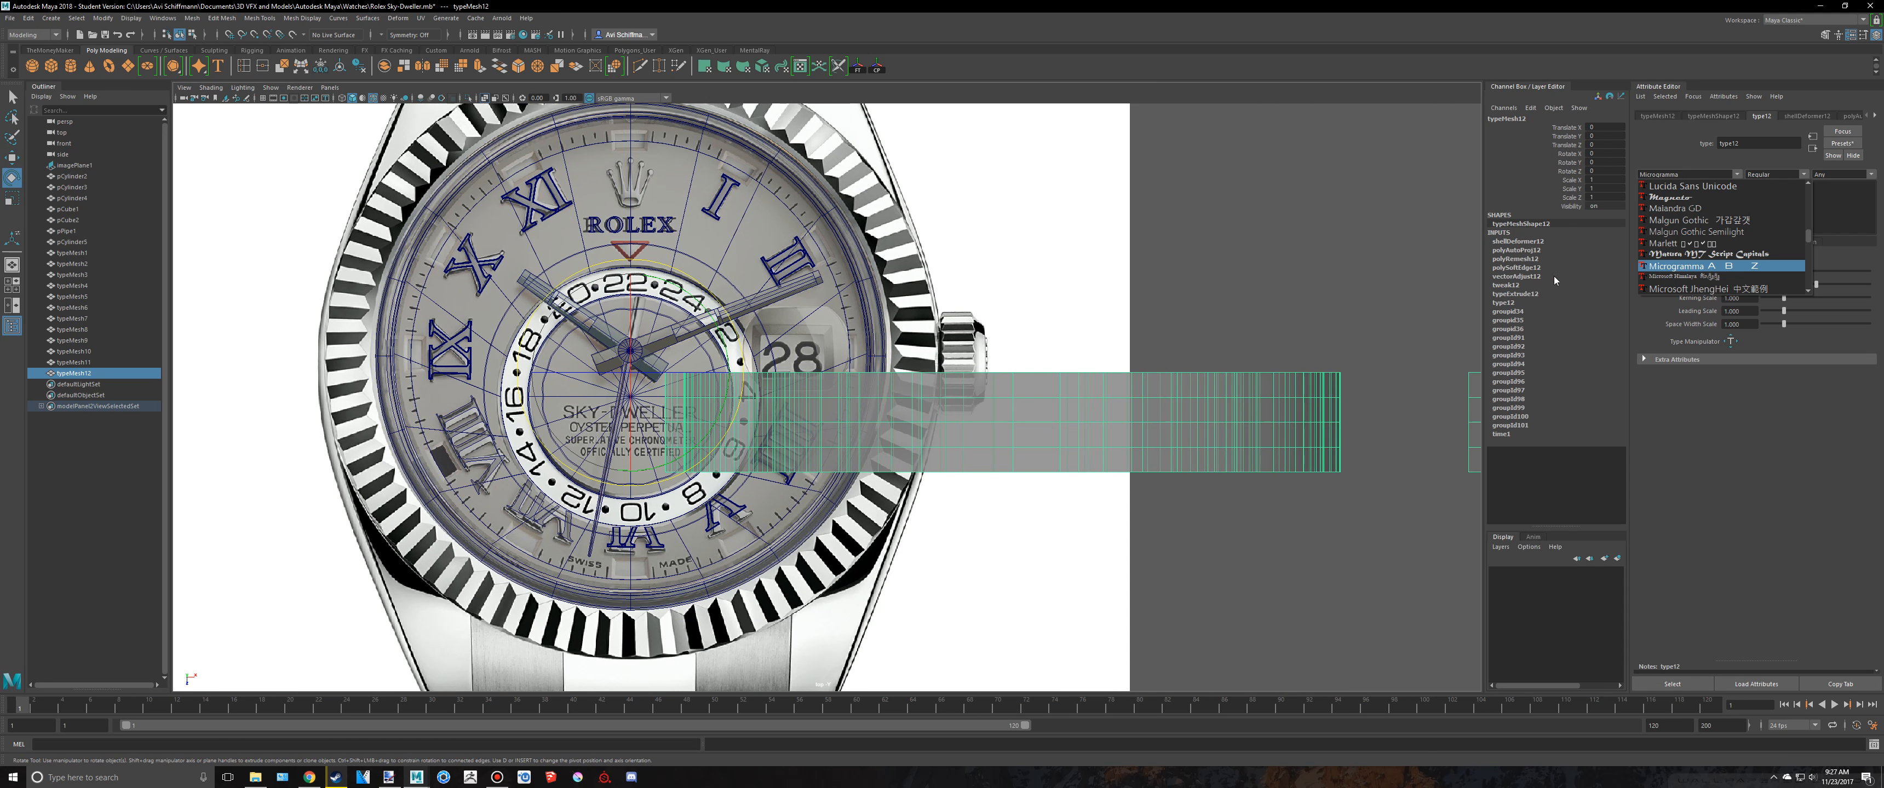
pyautogui.click(1251, 294)
pyautogui.scroll(-3, 1042, 381)
pyautogui.keyDown('alt'); pyautogui.moveTo(1098, 383); pyautogui.dragTo(772, 434, button='middle'); pyautogui.keyUp('alt')
pyautogui.click(877, 66)
pyautogui.scroll(-5, 772, 434)
pyautogui.scroll(-5, 772, 435)
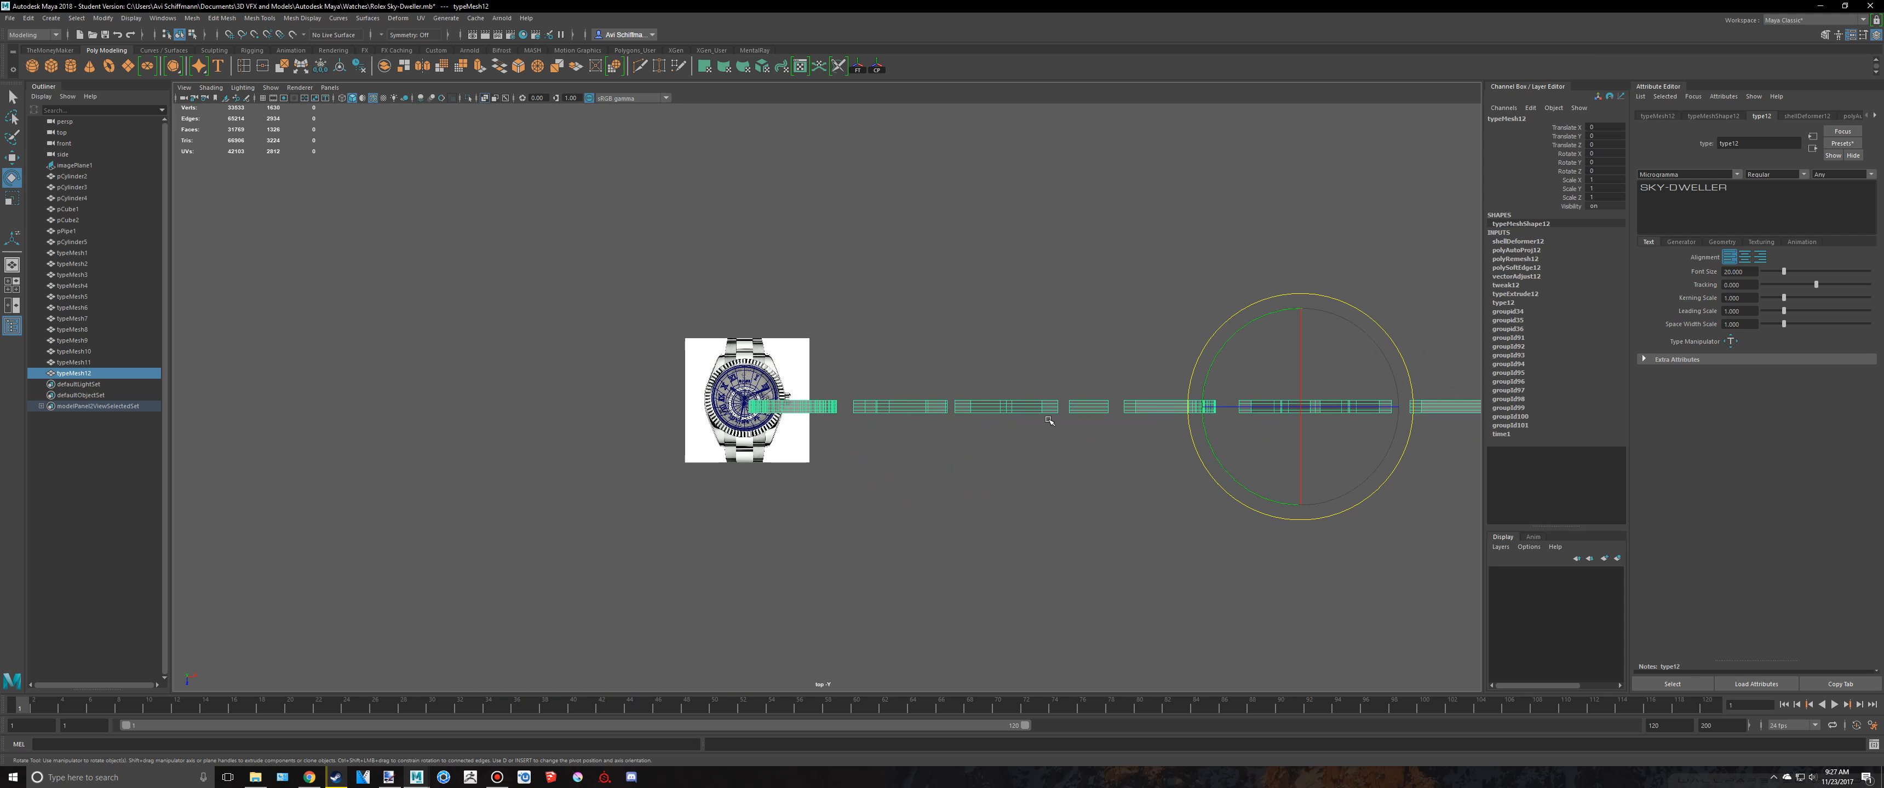
pyautogui.keyDown('alt'); pyautogui.moveTo(1304, 437); pyautogui.dragTo(892, 437, button='middle'); pyautogui.keyUp('alt')
pyautogui.moveTo(896, 433); pyautogui.dragTo(898, 348)
pyautogui.scroll(2, 651, 531)
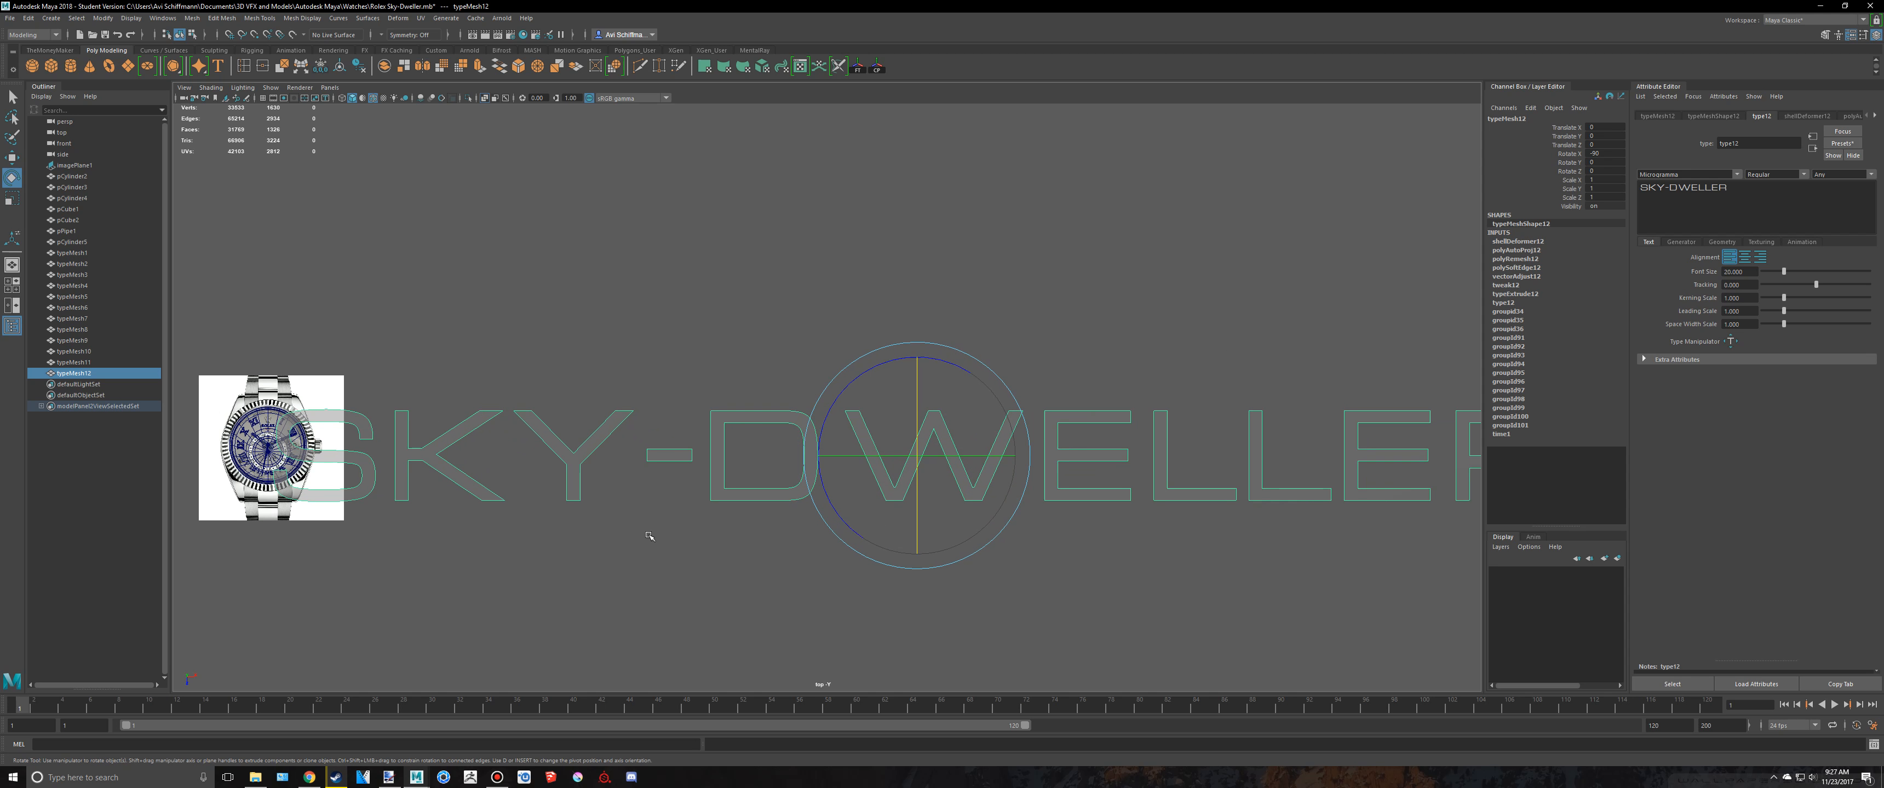
# Step: Move the SKY-DWELLER text toward the watch, hide the Outliner, and uniformly scale the text down to about the dial's width
pyautogui.press('w')
pyautogui.moveTo(1083, 446); pyautogui.dragTo(641, 454)
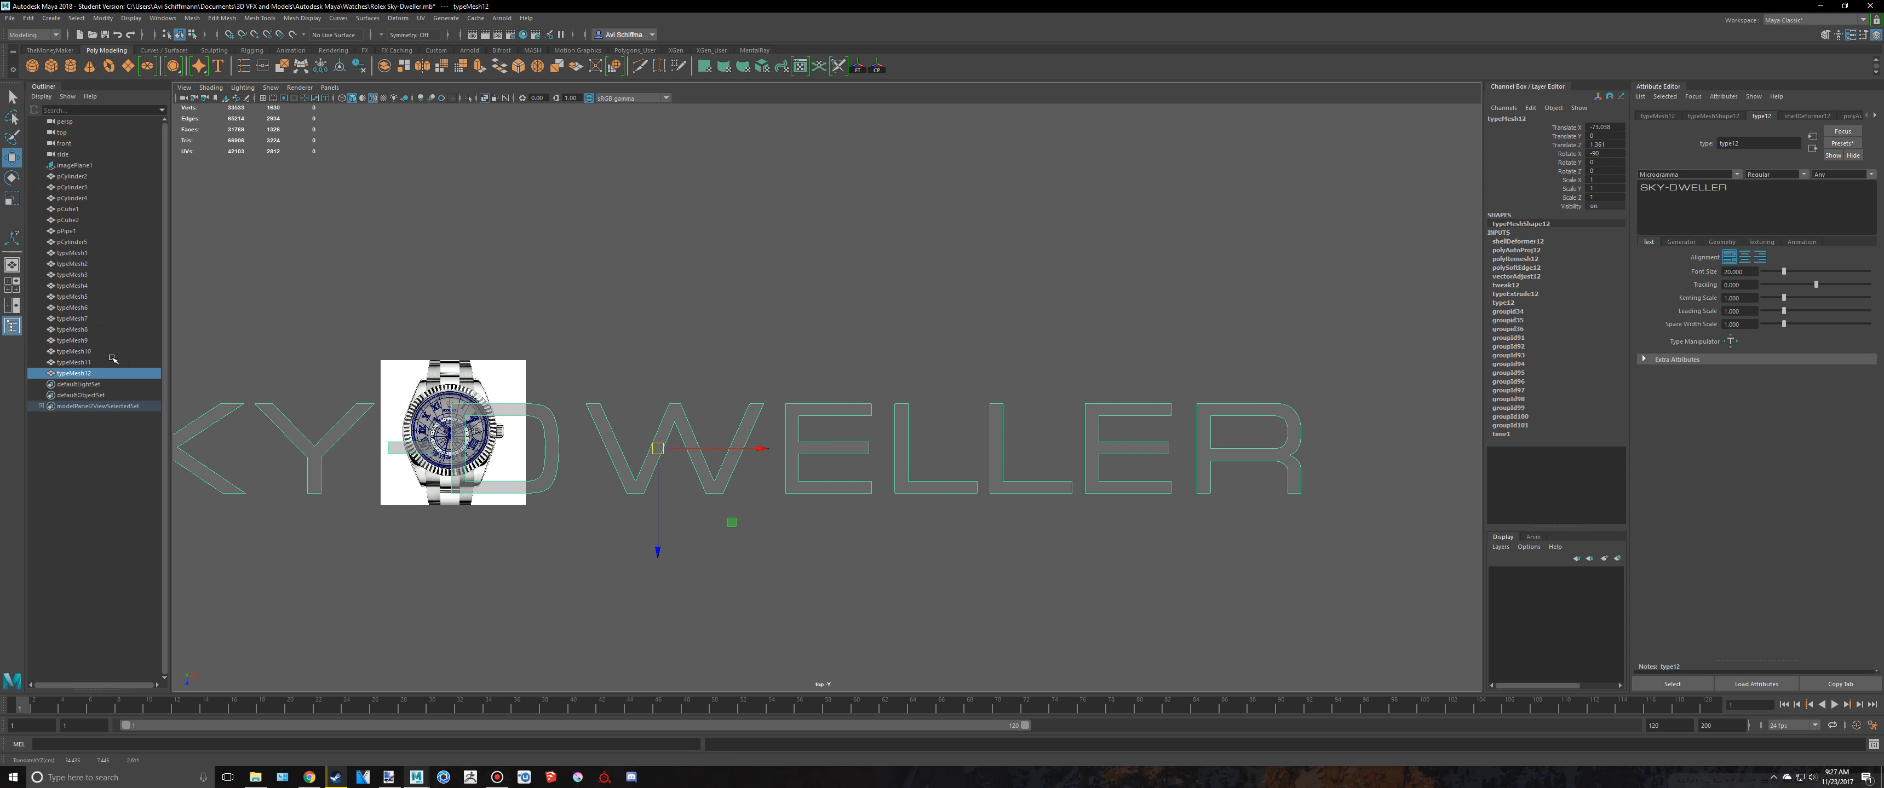
pyautogui.click(12, 325)
pyautogui.keyDown('alt'); pyautogui.moveTo(205, 373); pyautogui.dragTo(731, 400, button='middle'); pyautogui.keyUp('alt')
pyautogui.moveTo(1092, 481); pyautogui.dragTo(210, 547)
pyautogui.press('r')
pyautogui.press('f')
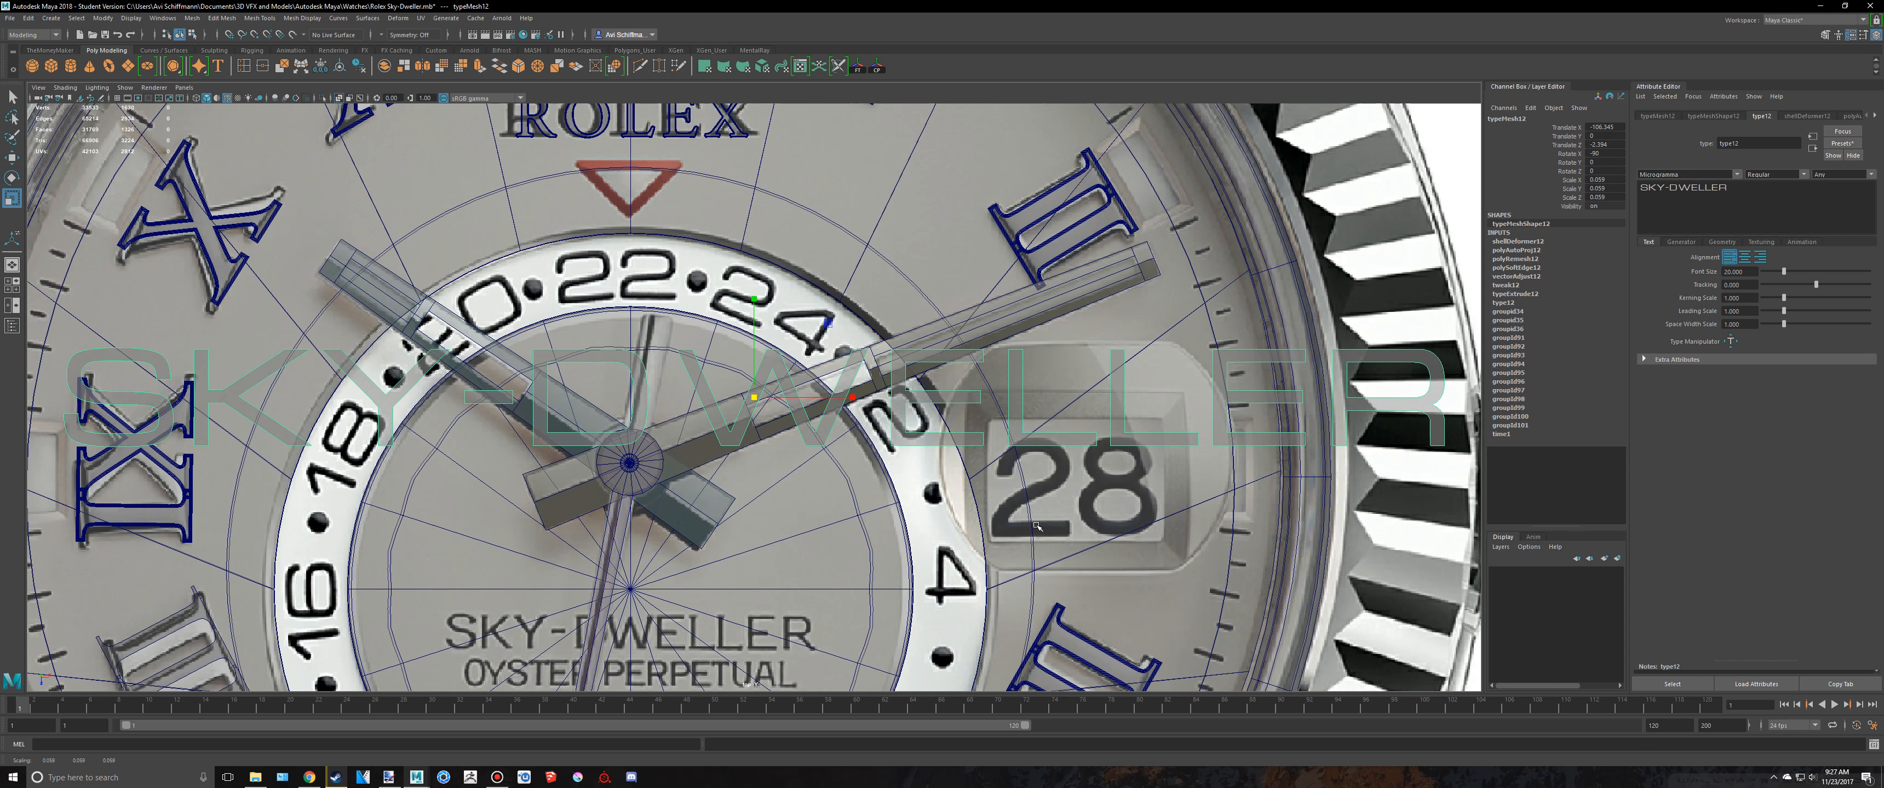
# Step: Move the SKY-DWELLER text onto the matching reference lettering and uniformly scale it down to the same width
pyautogui.scroll(-4, 1036, 527)
pyautogui.scroll(2, 1036, 527)
pyautogui.press('w')
pyautogui.moveTo(759, 402); pyautogui.dragTo(641, 577)
pyautogui.scroll(2, 671, 590)
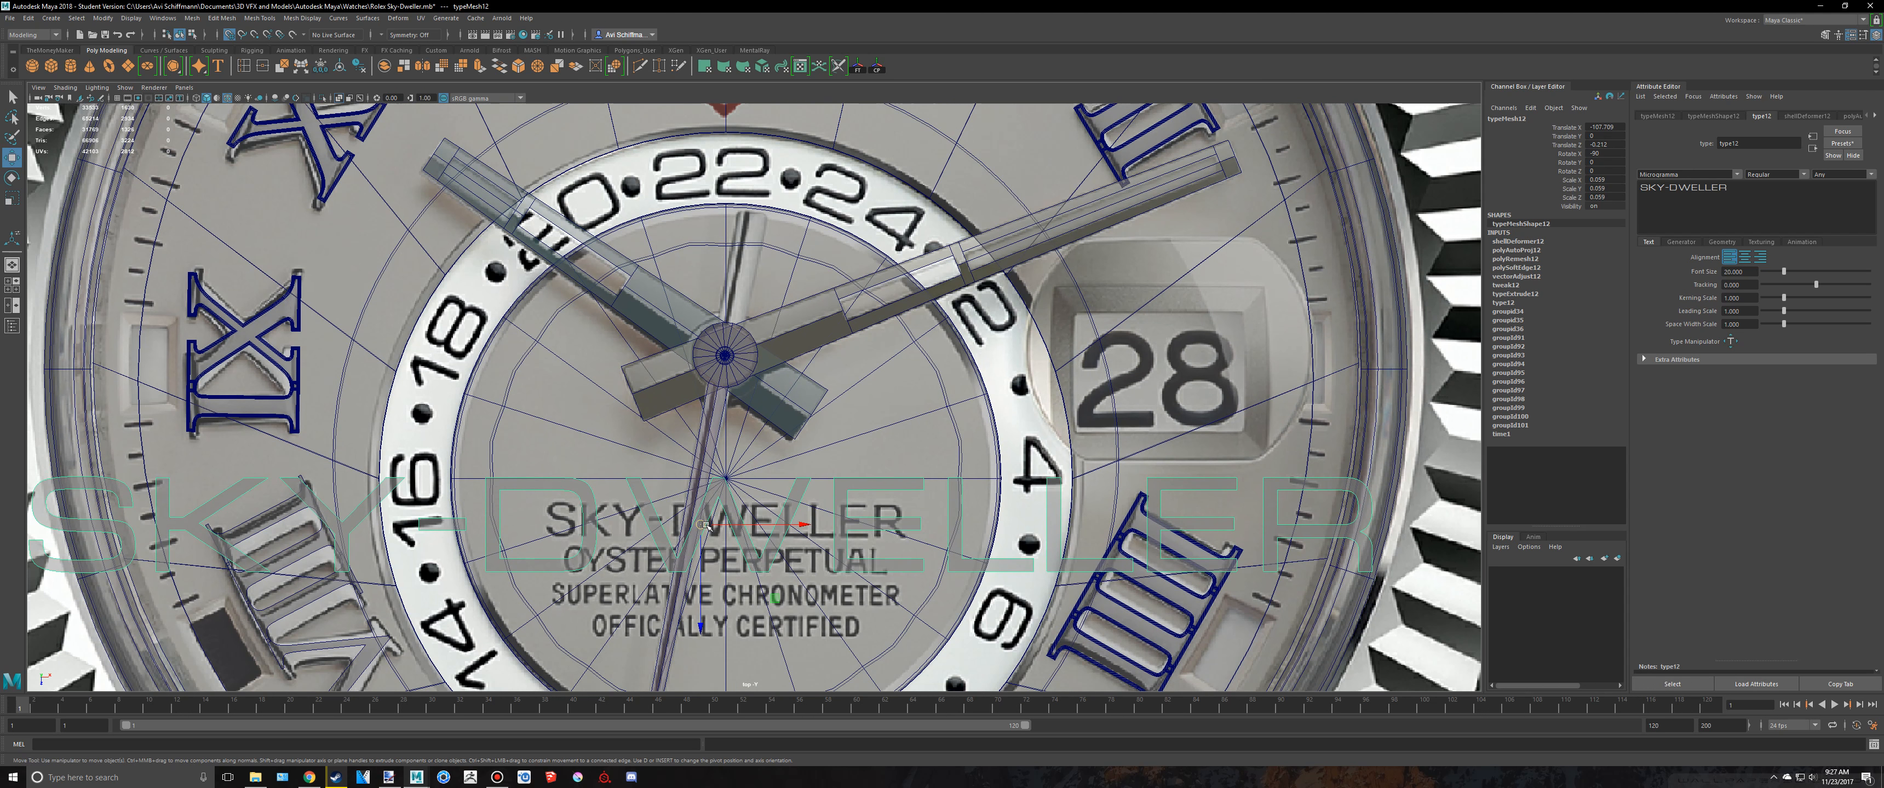
pyautogui.moveTo(707, 526); pyautogui.dragTo(233, 563)
pyautogui.press('r')
pyautogui.scroll(2, 591, 599)
pyautogui.scroll(3, 591, 598)
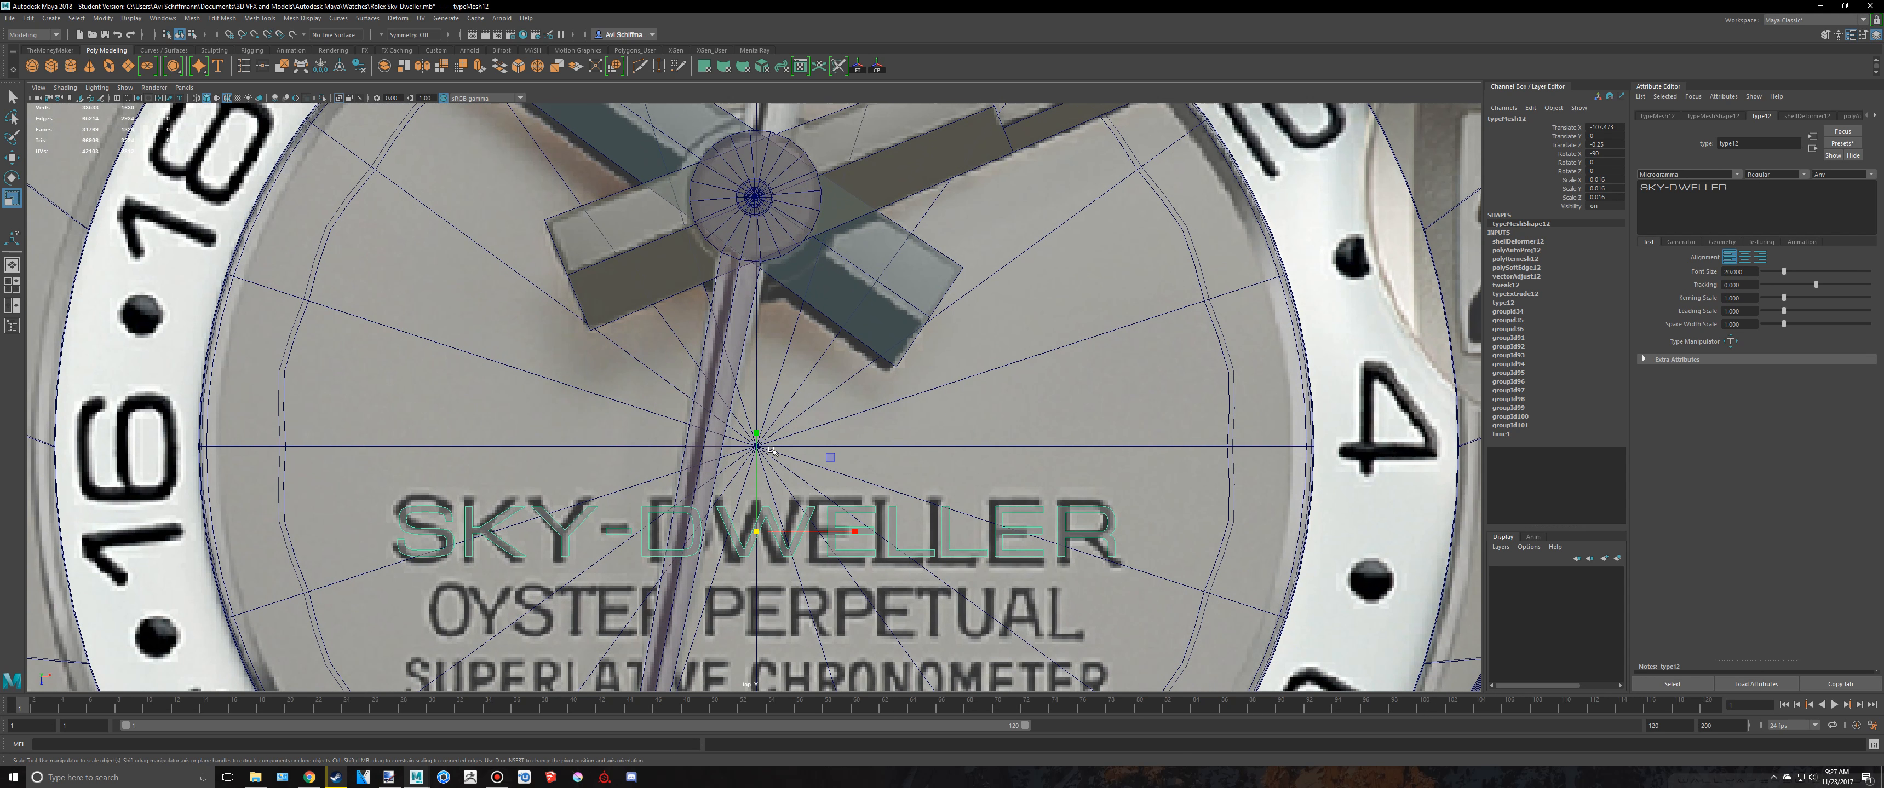
# Step: Stretch the height of the SKY-DWELLER text and nudge it vertically to line up with the reference letters
pyautogui.moveTo(757, 418); pyautogui.dragTo(761, 397)
pyautogui.press('w')
pyautogui.moveTo(756, 612); pyautogui.dragTo(756, 617)
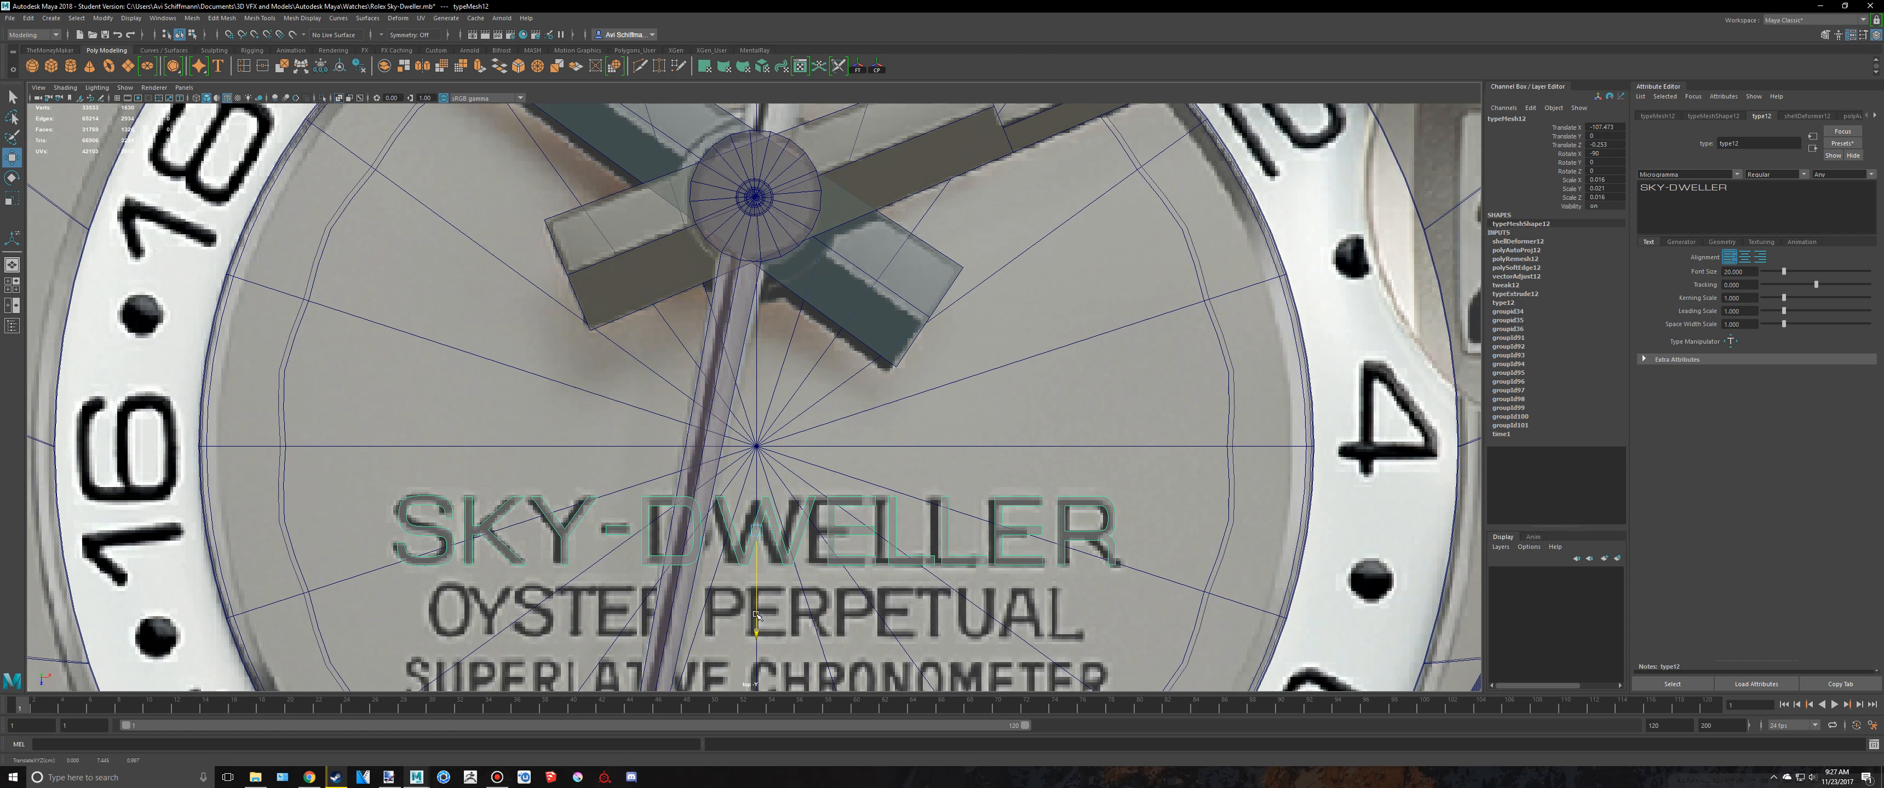
pyautogui.scroll(-8, 757, 616)
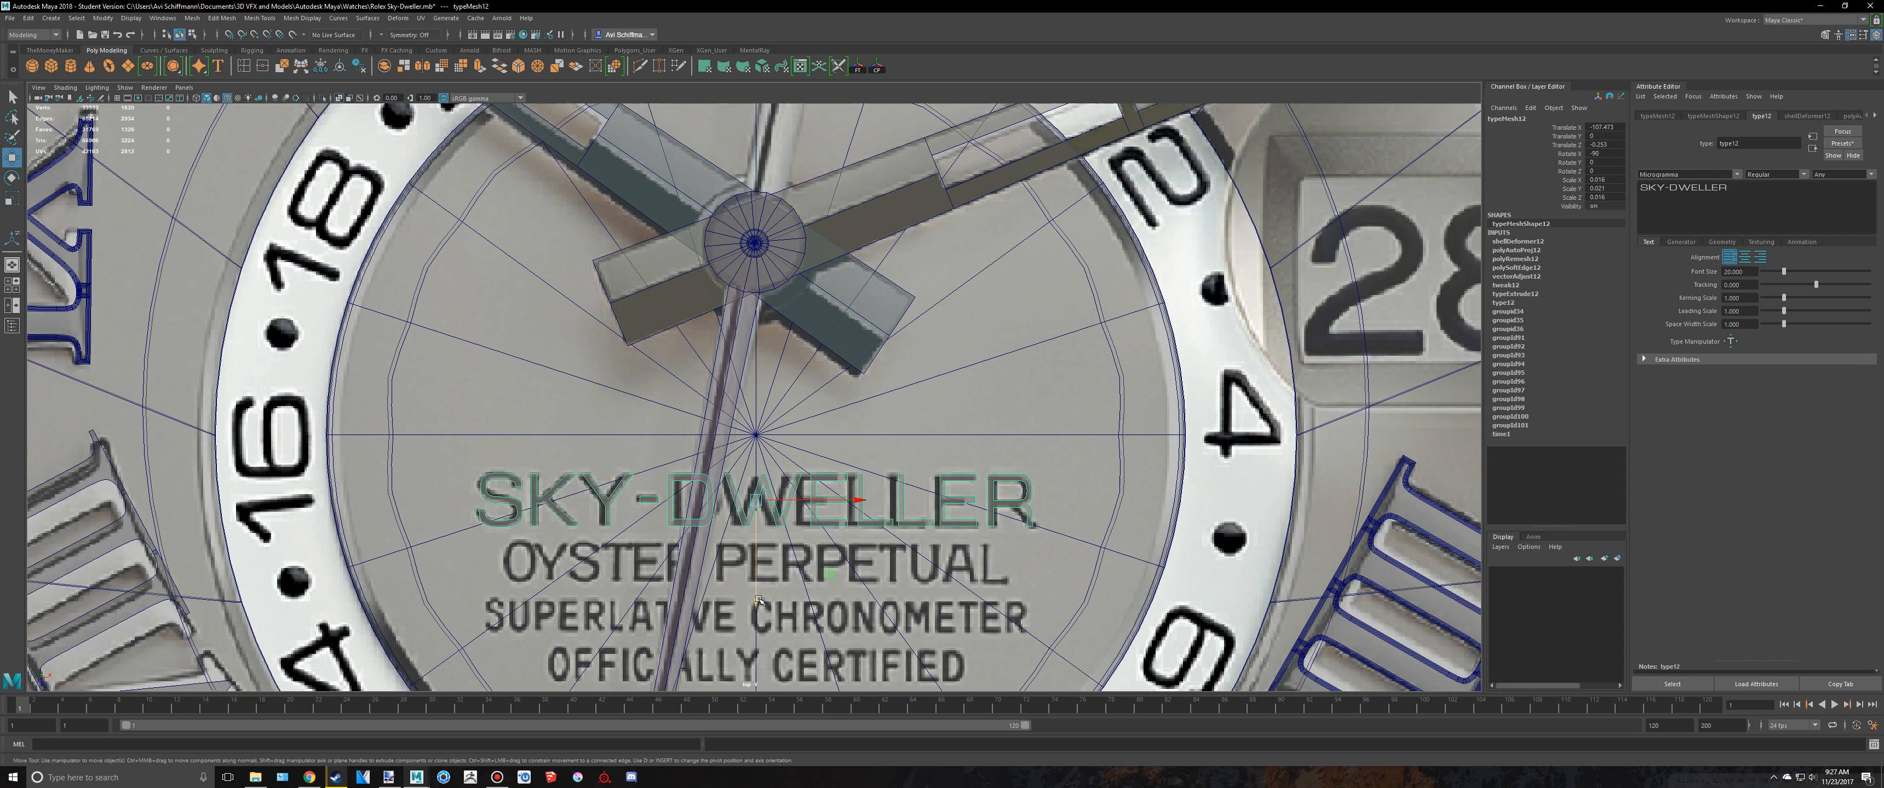
pyautogui.scroll(5, 771, 585)
# Step: Check the reference photo in the browser and enable the bevel on the SKY-DWELLER type in Maya
pyautogui.hotkey('alt', 'Tab')
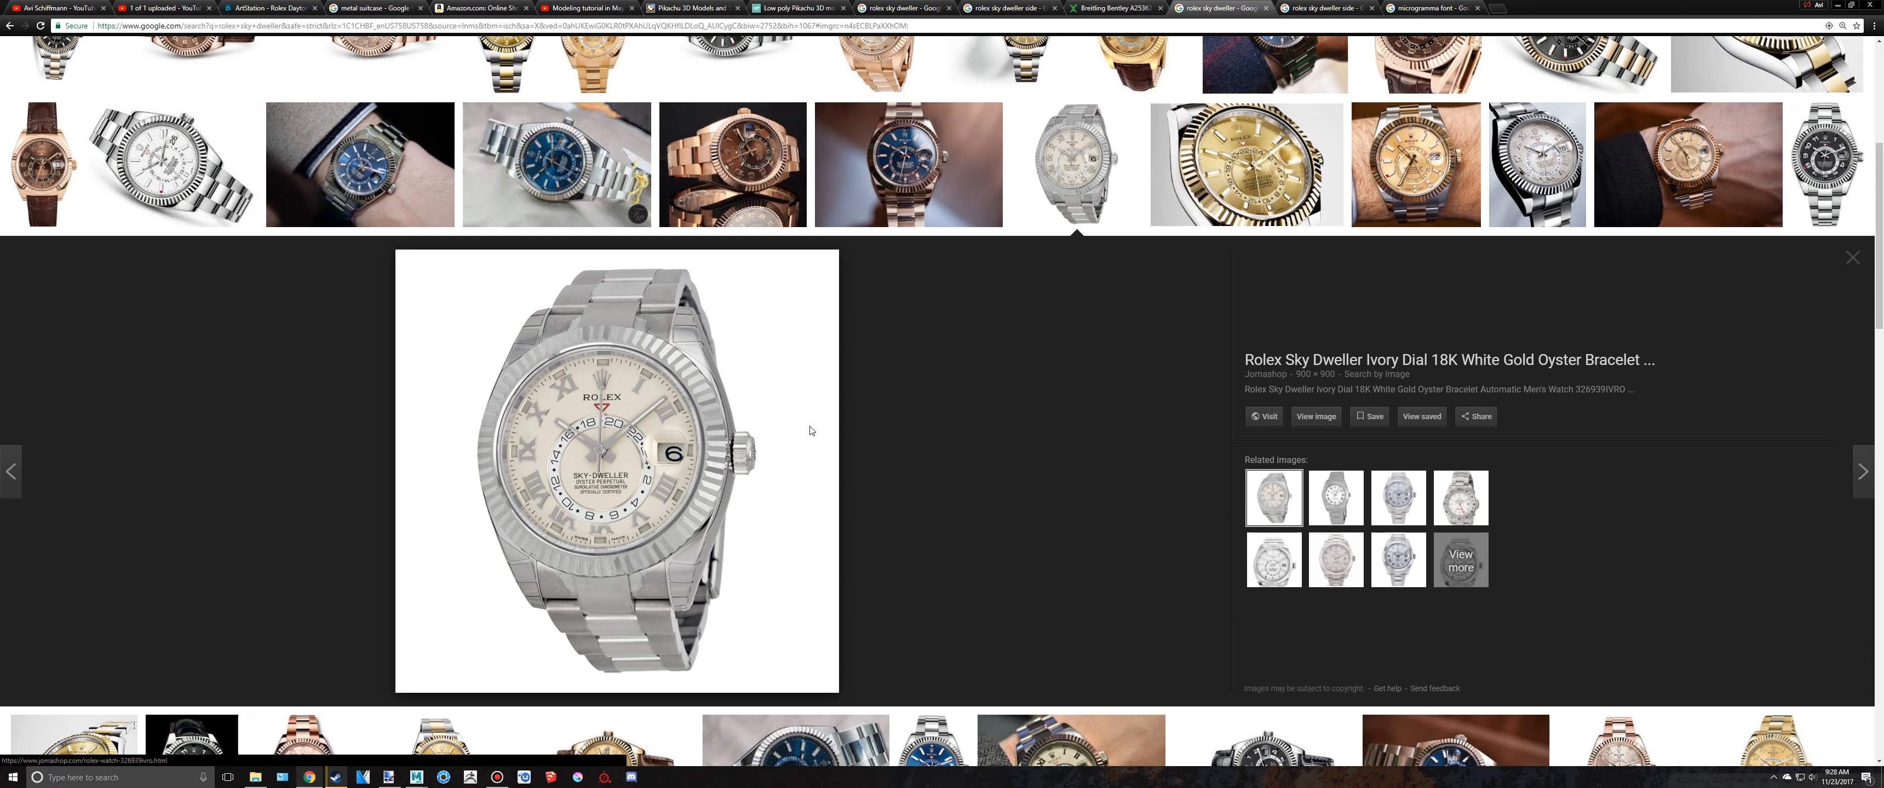
pyautogui.hotkey('alt', 'Tab')
pyautogui.click(1720, 242)
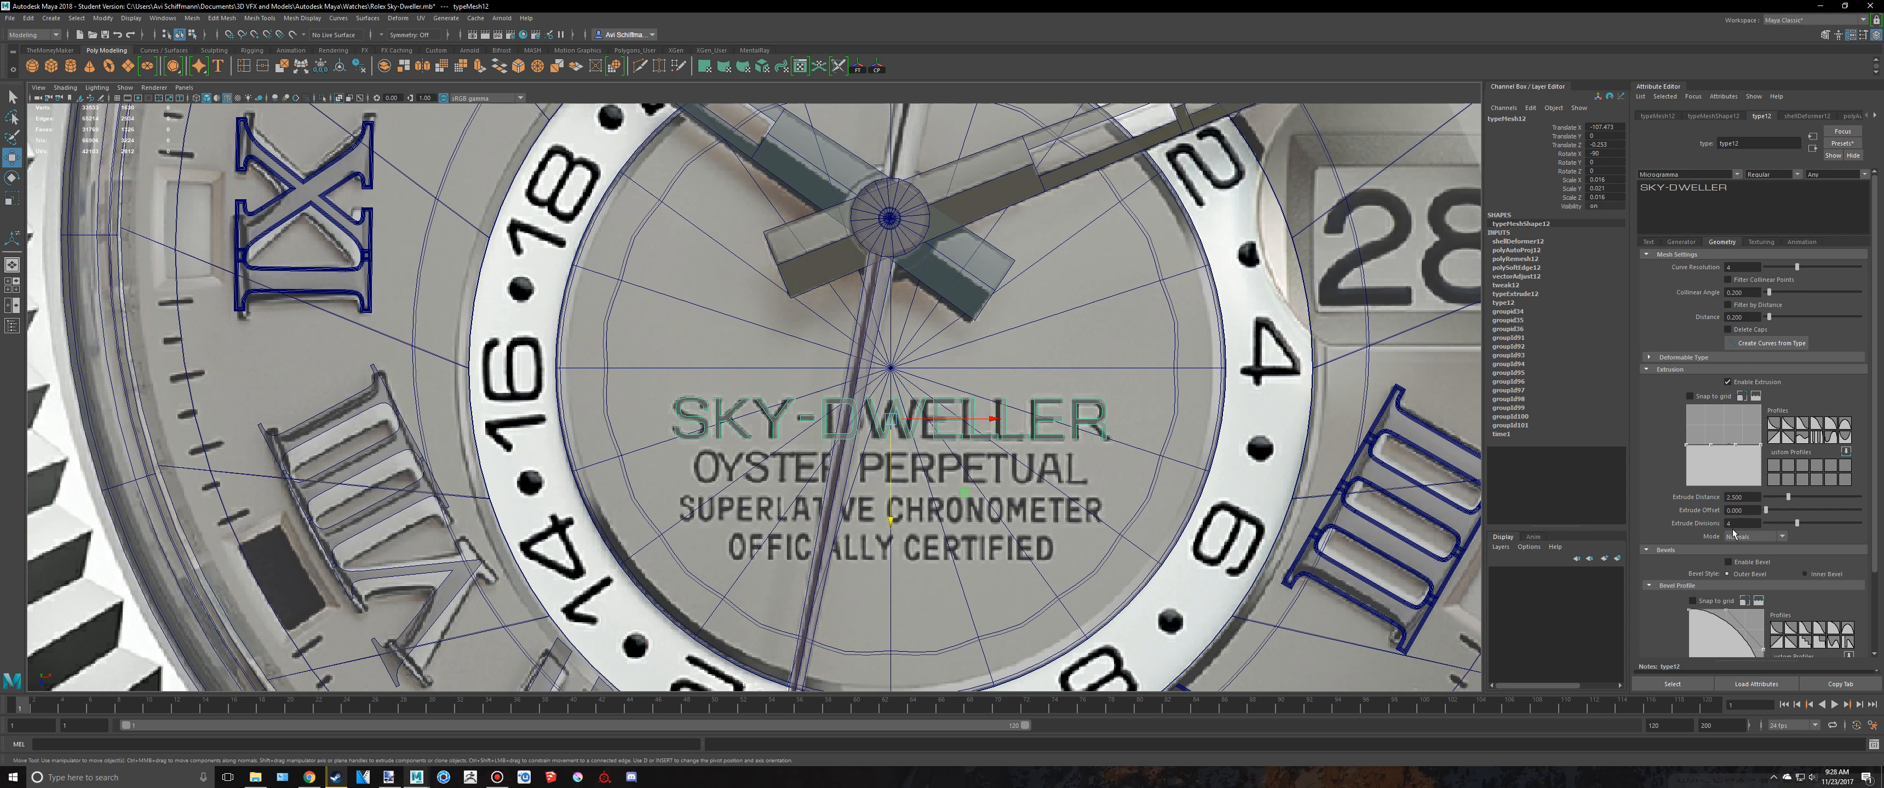
pyautogui.click(1730, 562)
pyautogui.scroll(2, 1074, 334)
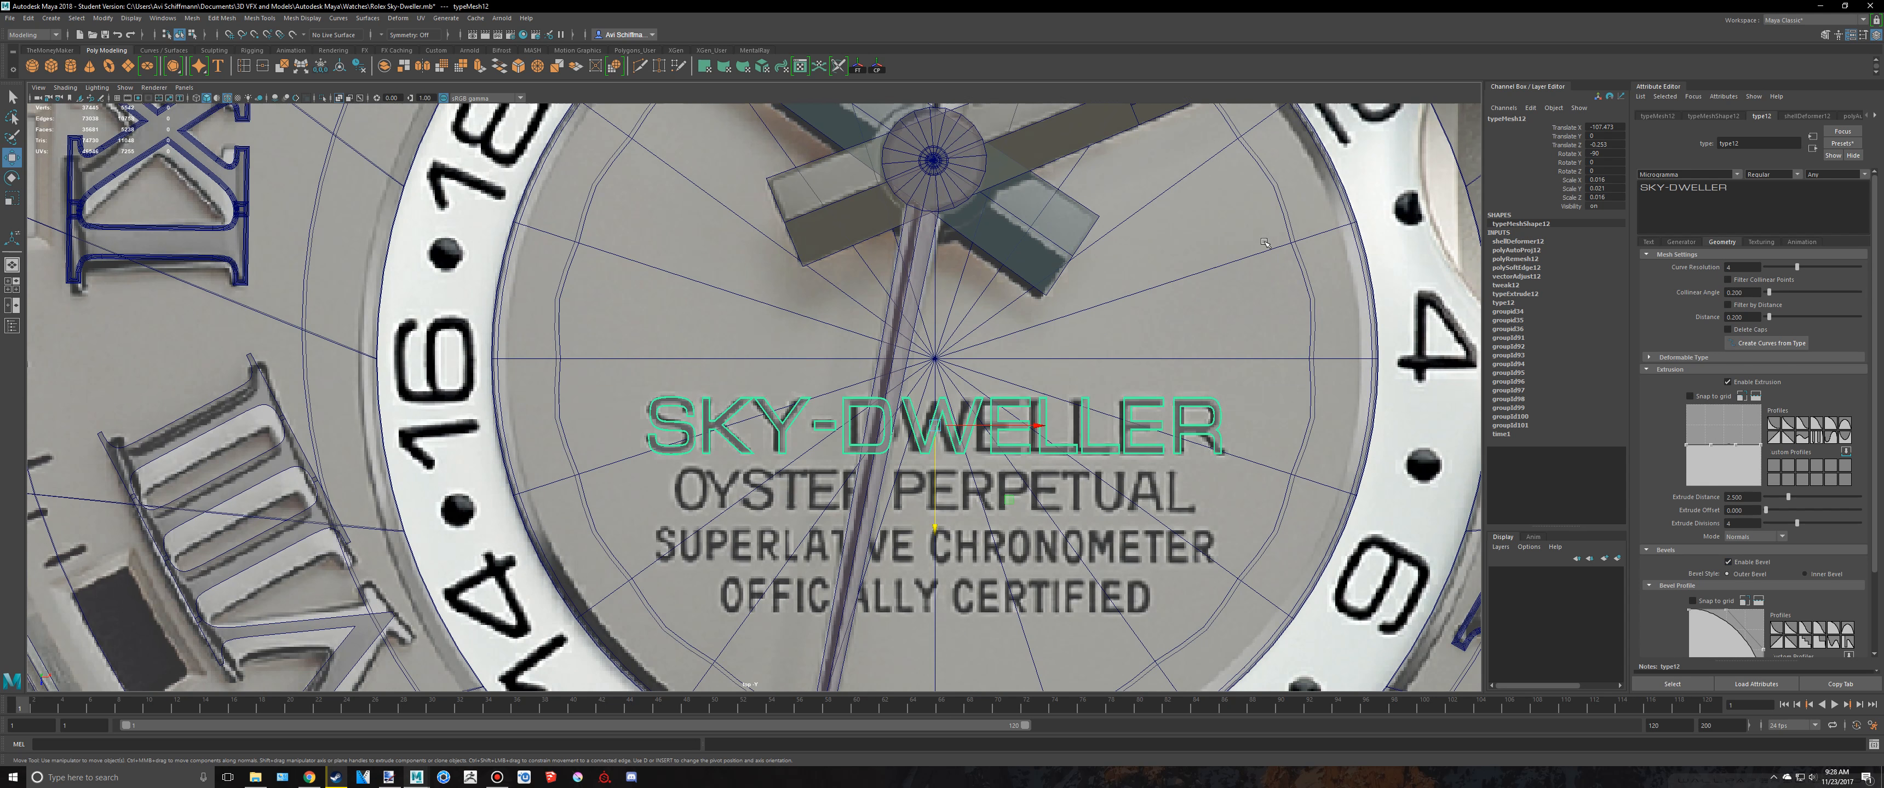
# Step: Examine the bevelled SKY-DWELLER text against the dial in the perspective view, with nothing selected
pyautogui.press('space')
pyautogui.press('space')
pyautogui.press('f')
pyautogui.scroll(-6, 1035, 326)
pyautogui.scroll(-5, 1035, 326)
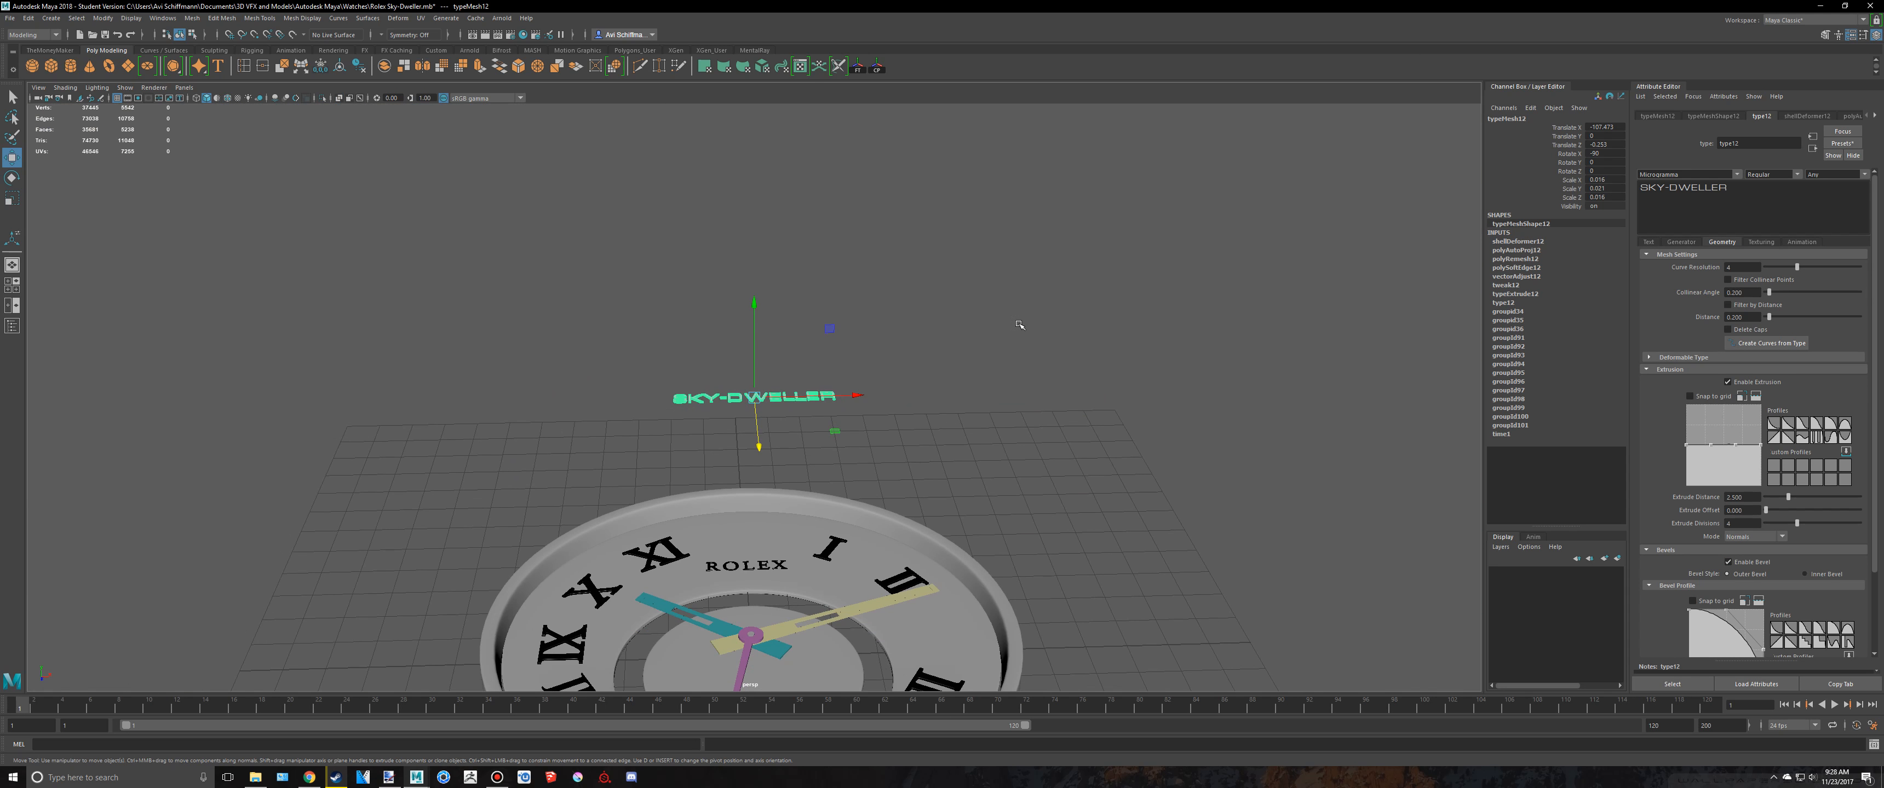
pyautogui.click(1020, 325)
pyautogui.moveTo(1020, 326)
pyautogui.keyDown('alt'); pyautogui.mouseDown()
pyautogui.moveTo(992, 366)
pyautogui.moveTo(1006, 343)
pyautogui.mouseUp(); pyautogui.keyUp('alt')
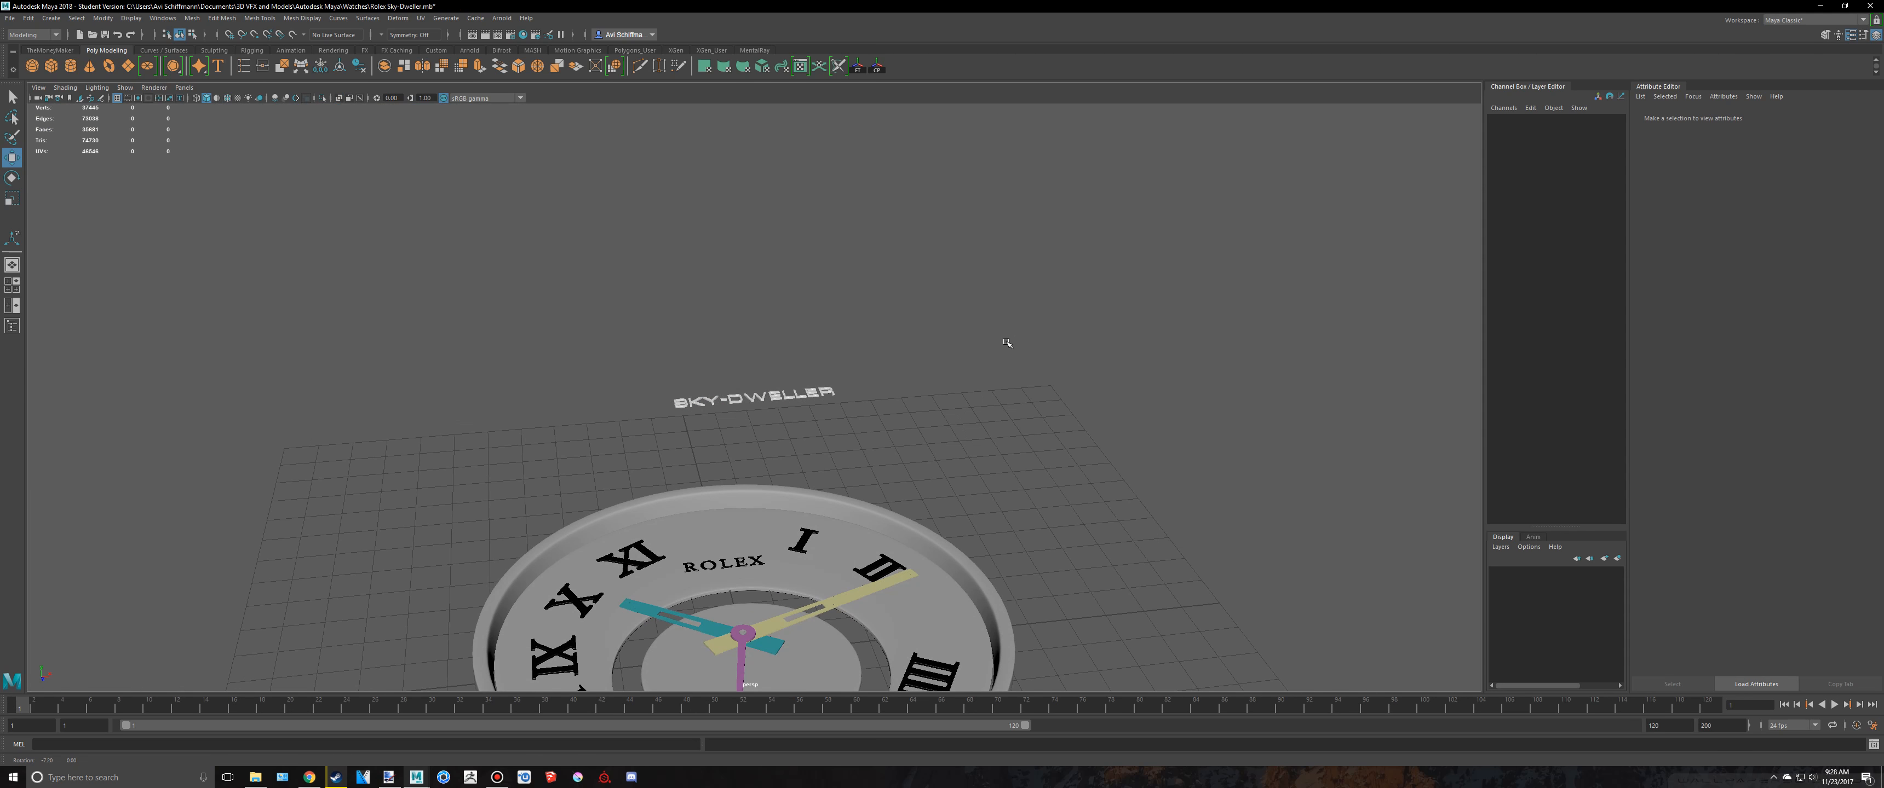
# Step: Create another polygon Type object for the second line of the dial lettering
pyautogui.click(217, 66)
pyautogui.press('space')
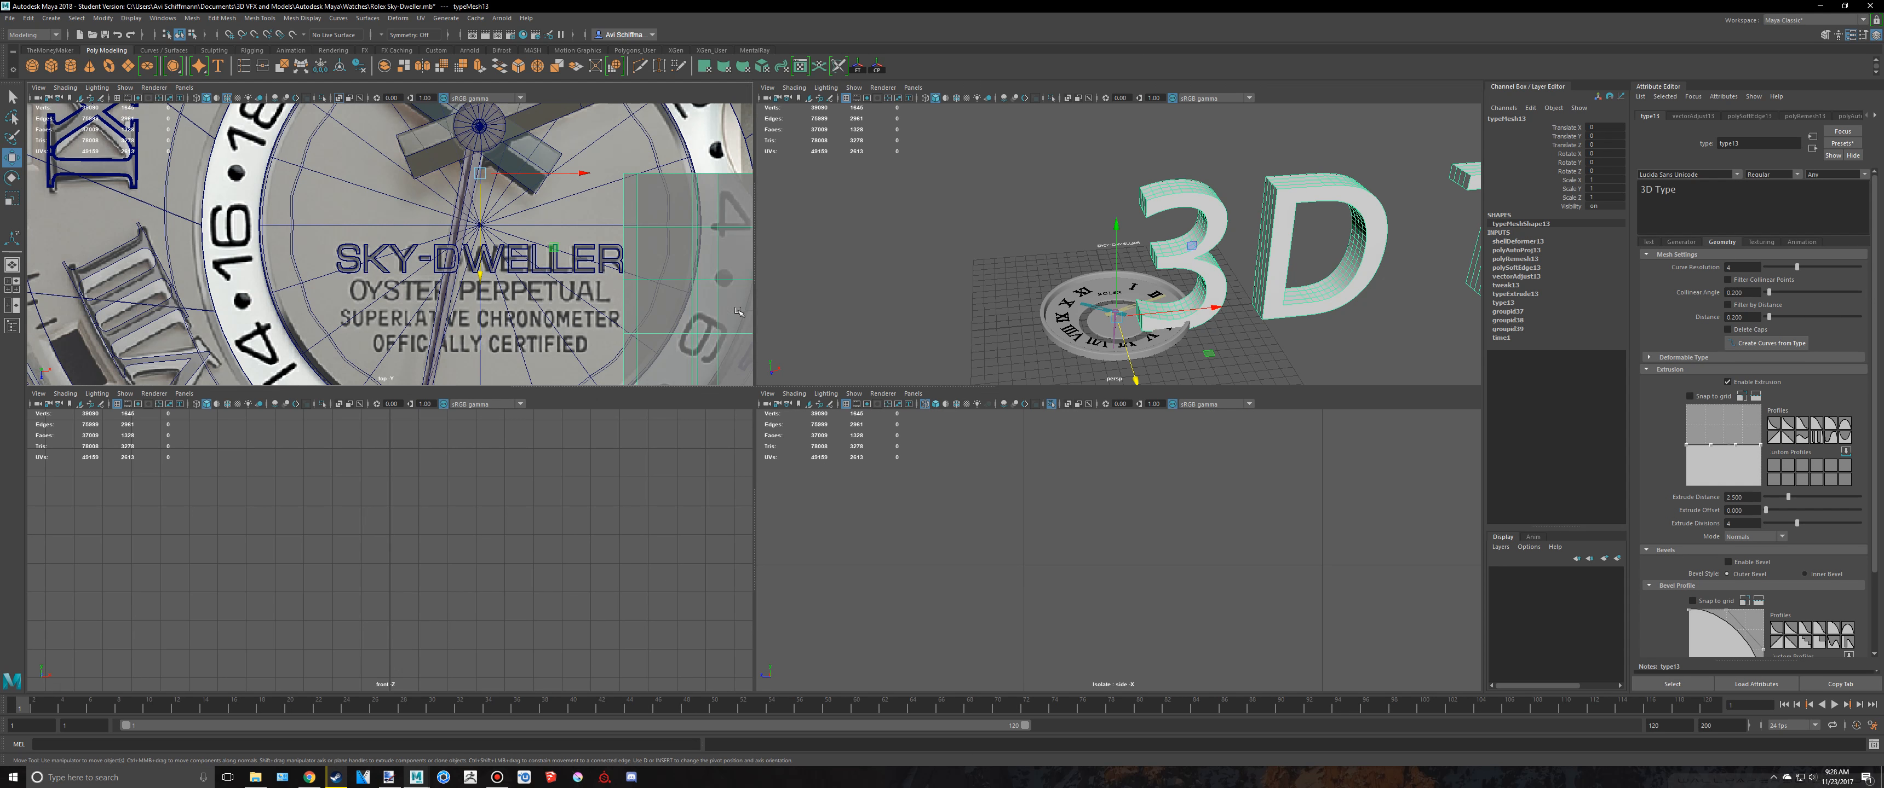
pyautogui.press('space')
pyautogui.scroll(-3, 447, 251)
pyautogui.keyDown('alt'); pyautogui.moveTo(1124, 292); pyautogui.dragTo(935, 285, button='middle'); pyautogui.keyUp('alt')
# Step: Set the new type object's text to OYSTER PERPETUAL, checking the wording against the reference images
pyautogui.hotkey('alt', 'Tab')
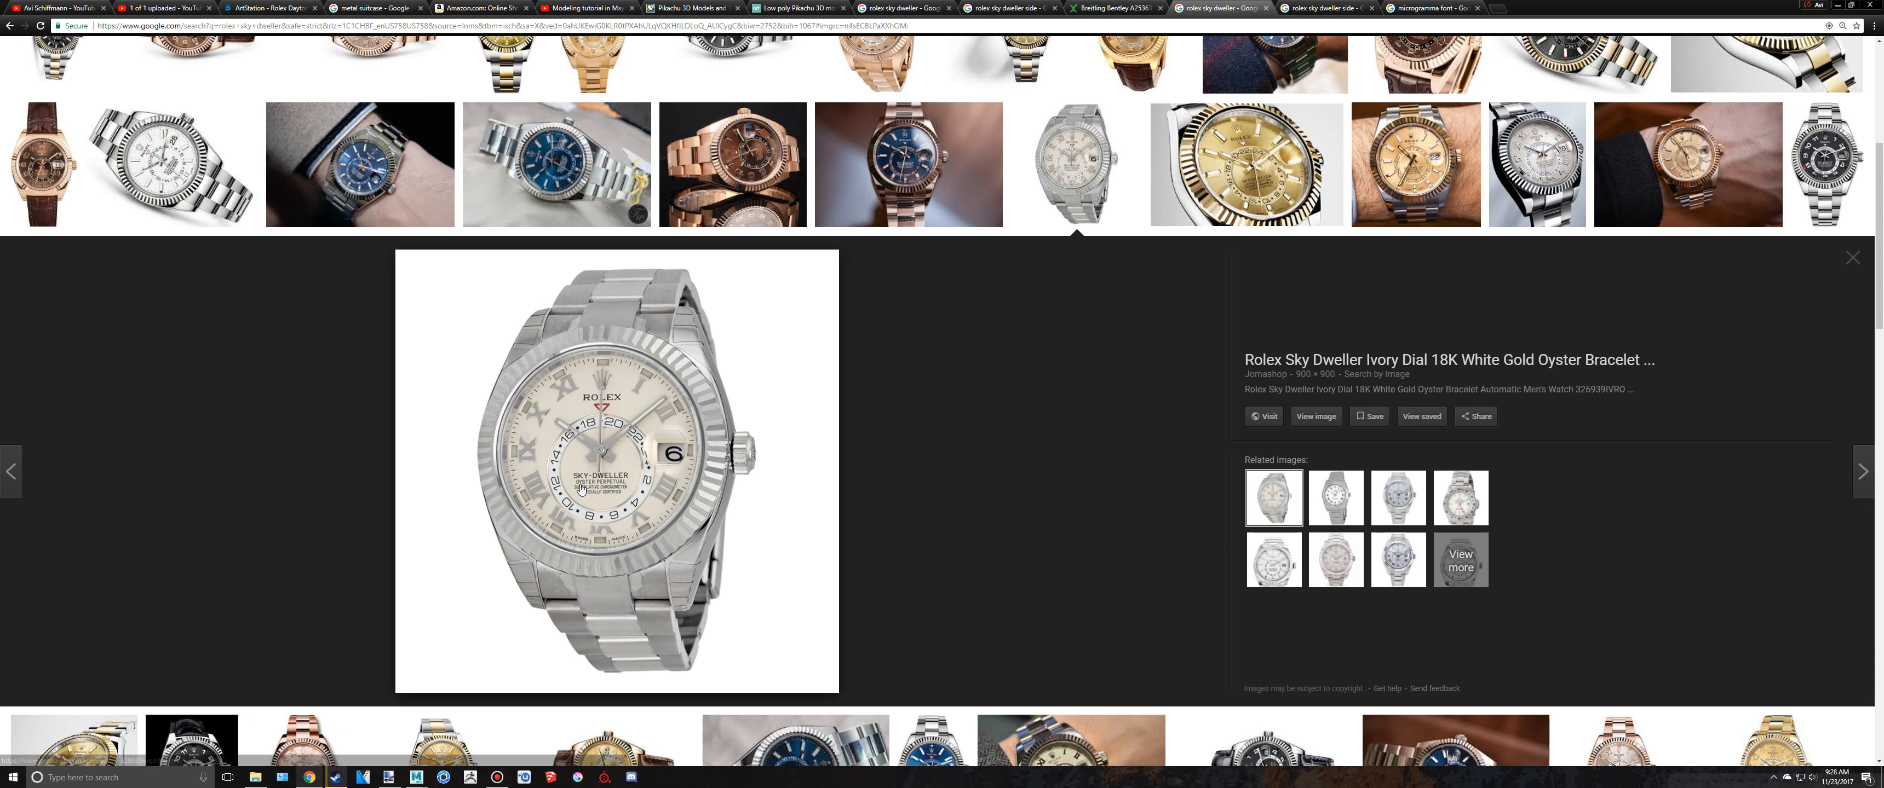
pyautogui.hotkey('alt', 'Tab')
pyautogui.click(1729, 196)
pyautogui.hotkey('ctrl', 'a')
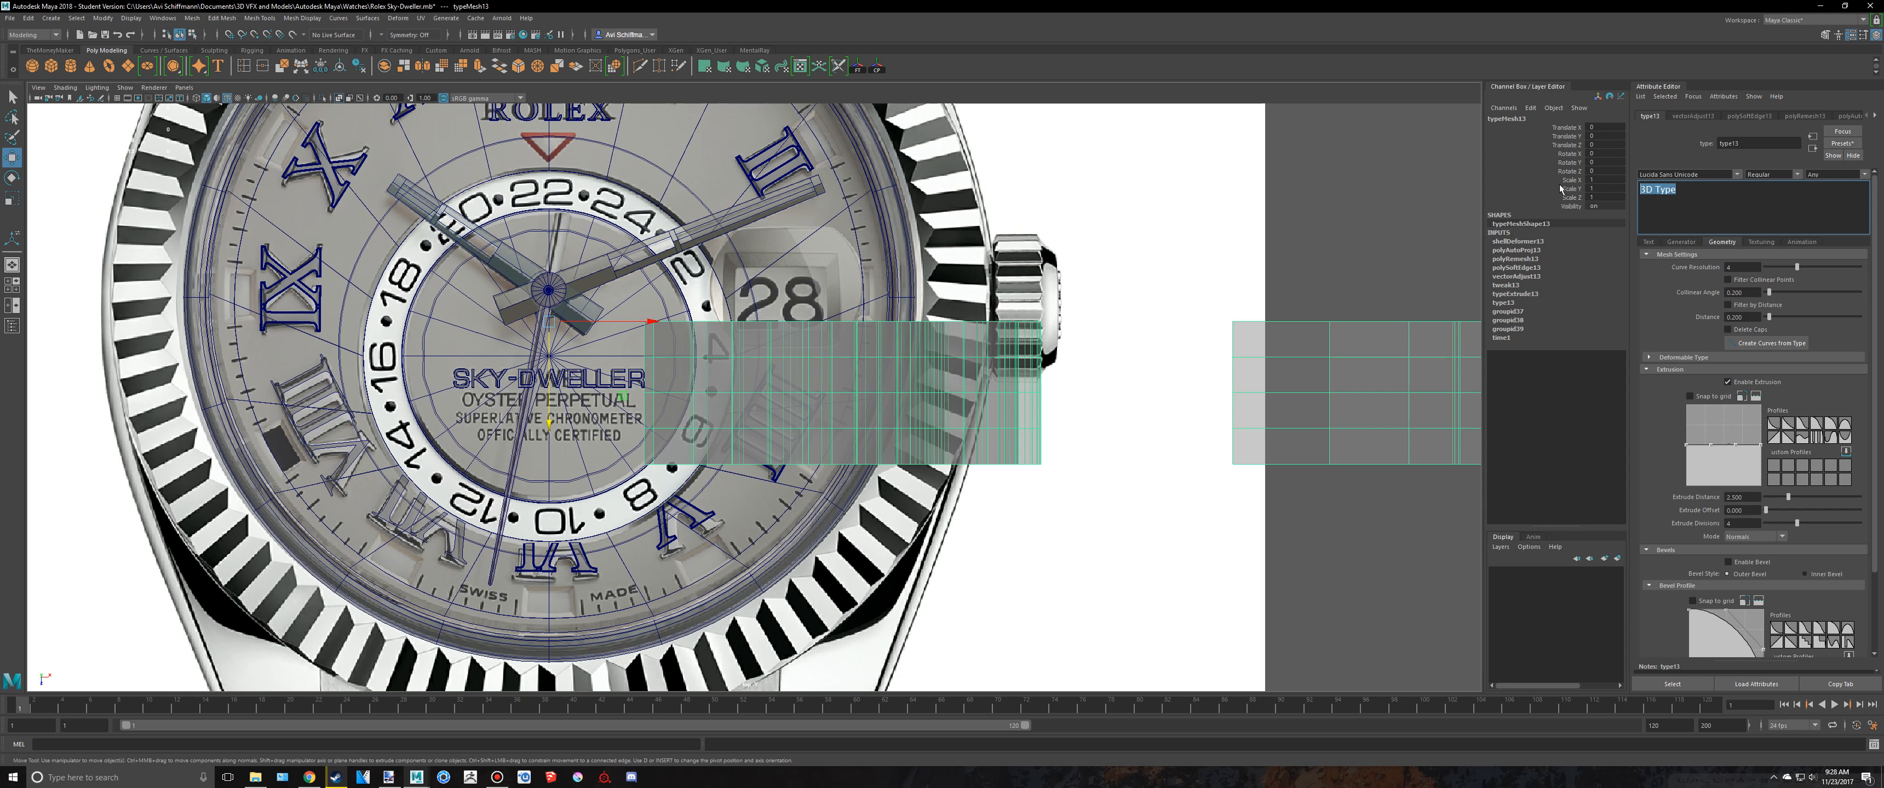
pyautogui.write('O')
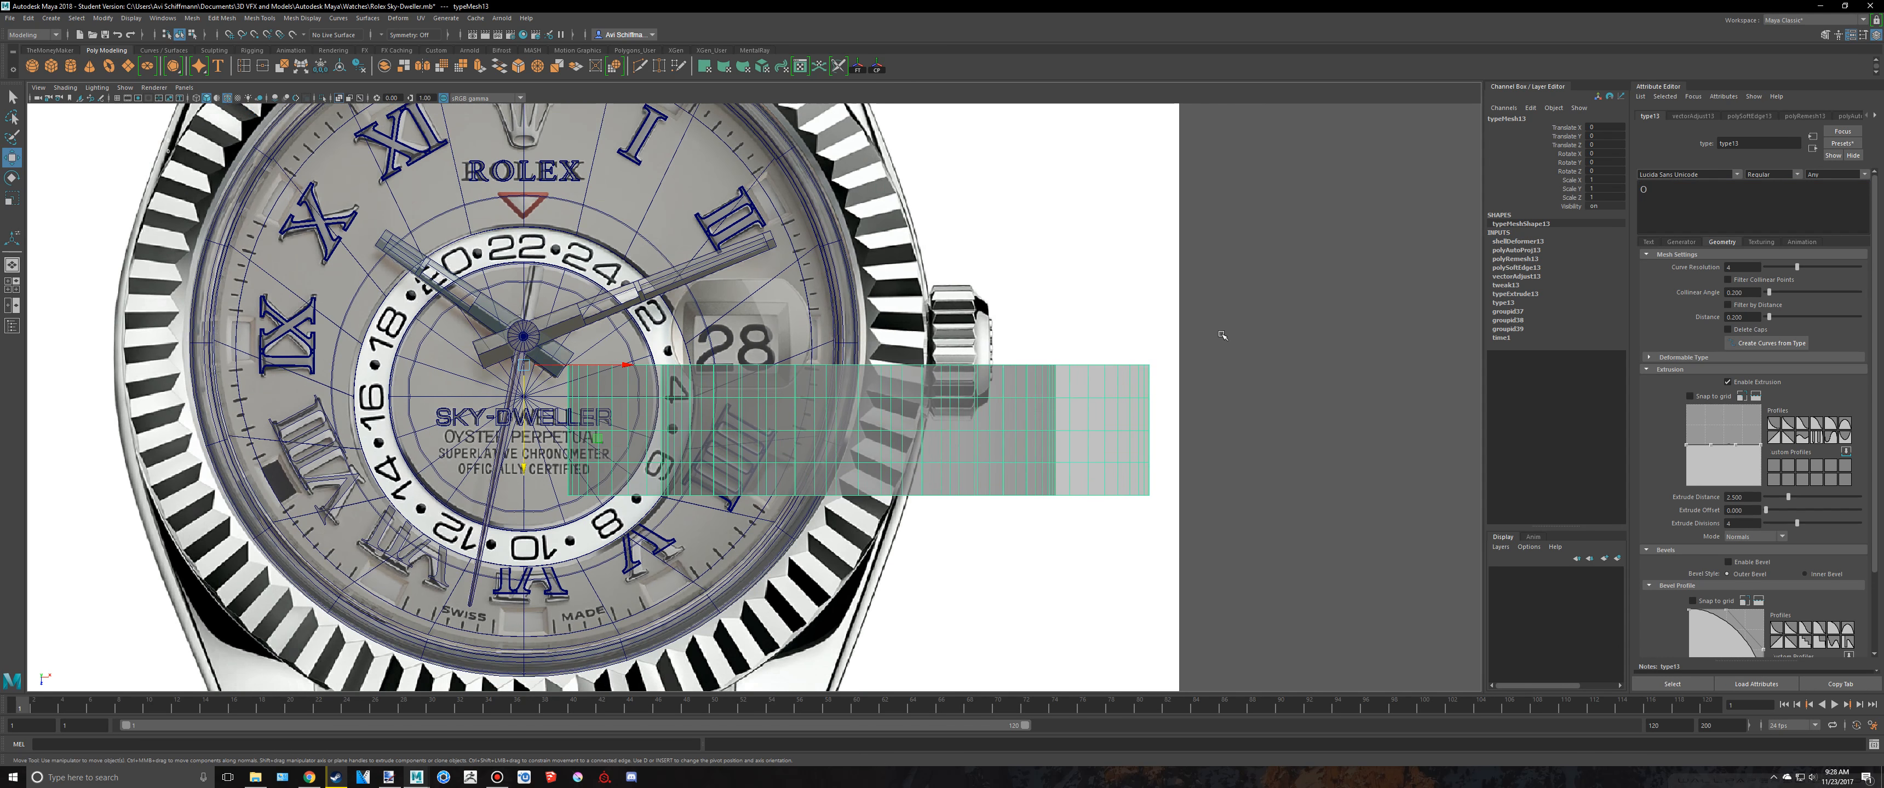
pyautogui.press('space')
pyautogui.press('f')
pyautogui.hotkey('alt', 'Tab')
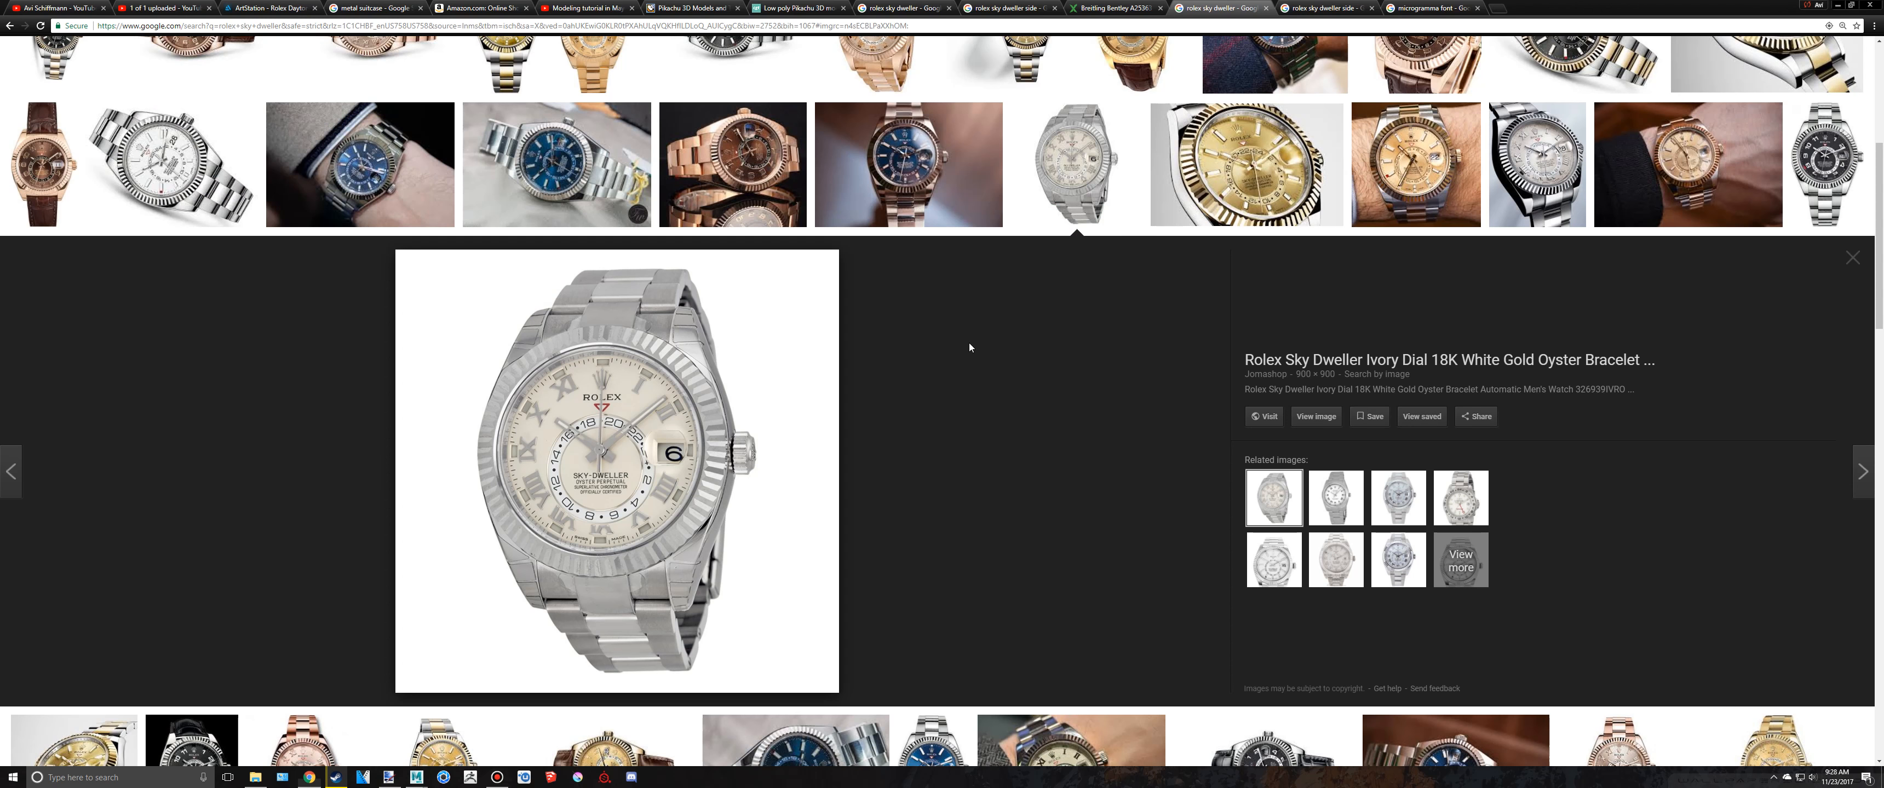
pyautogui.hotkey('alt', 'Tab')
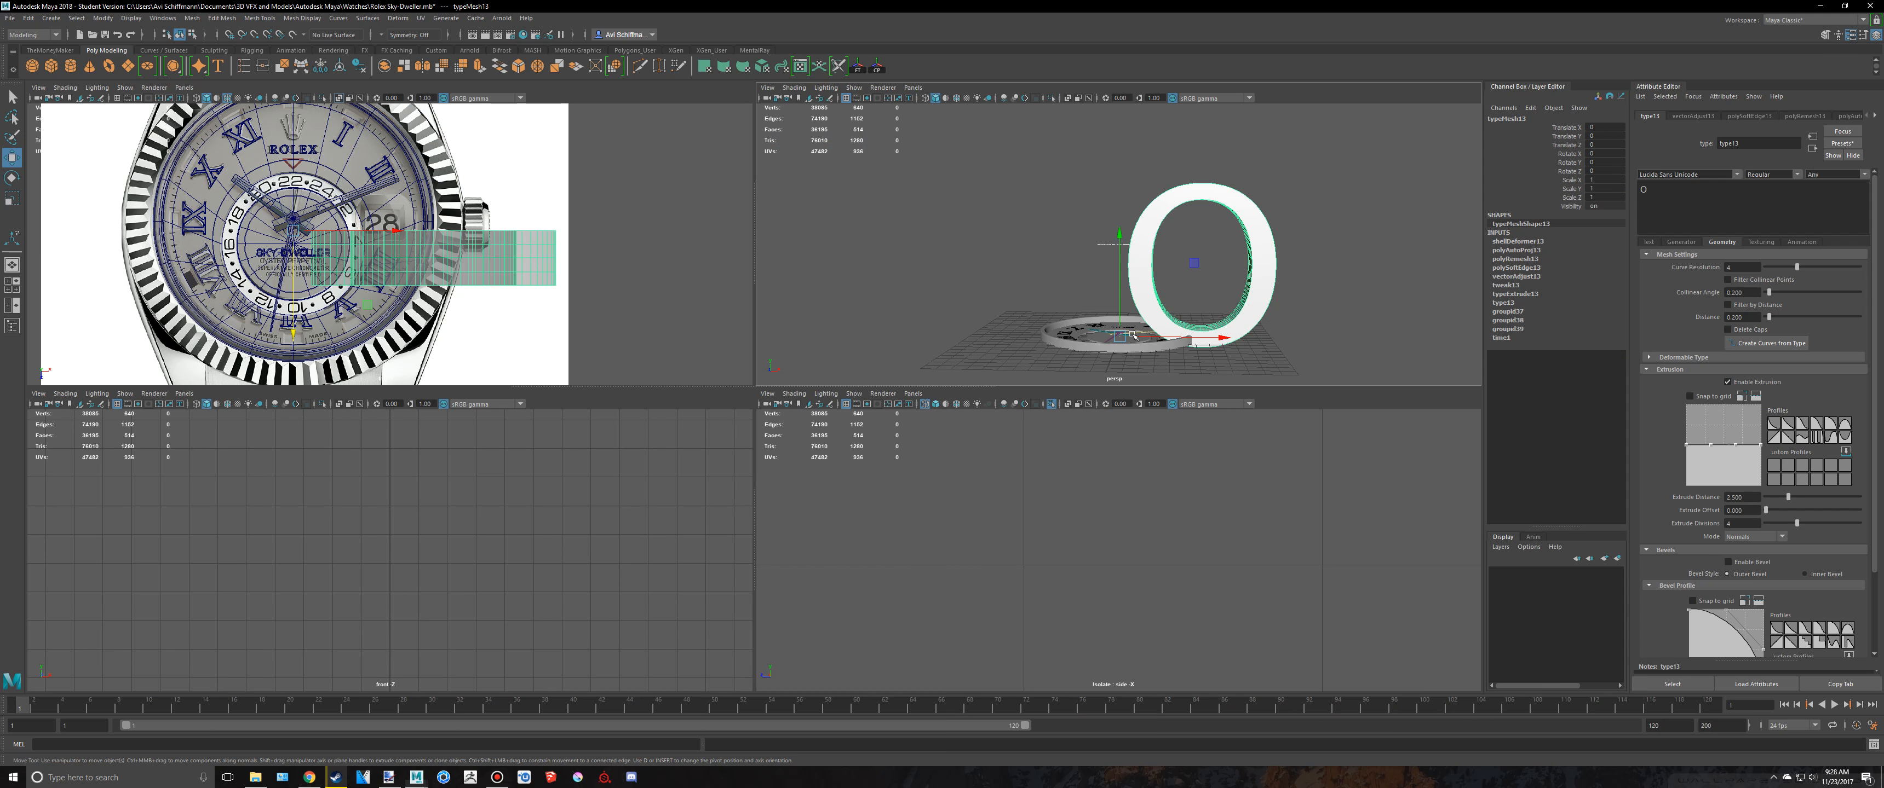
pyautogui.click(1699, 189)
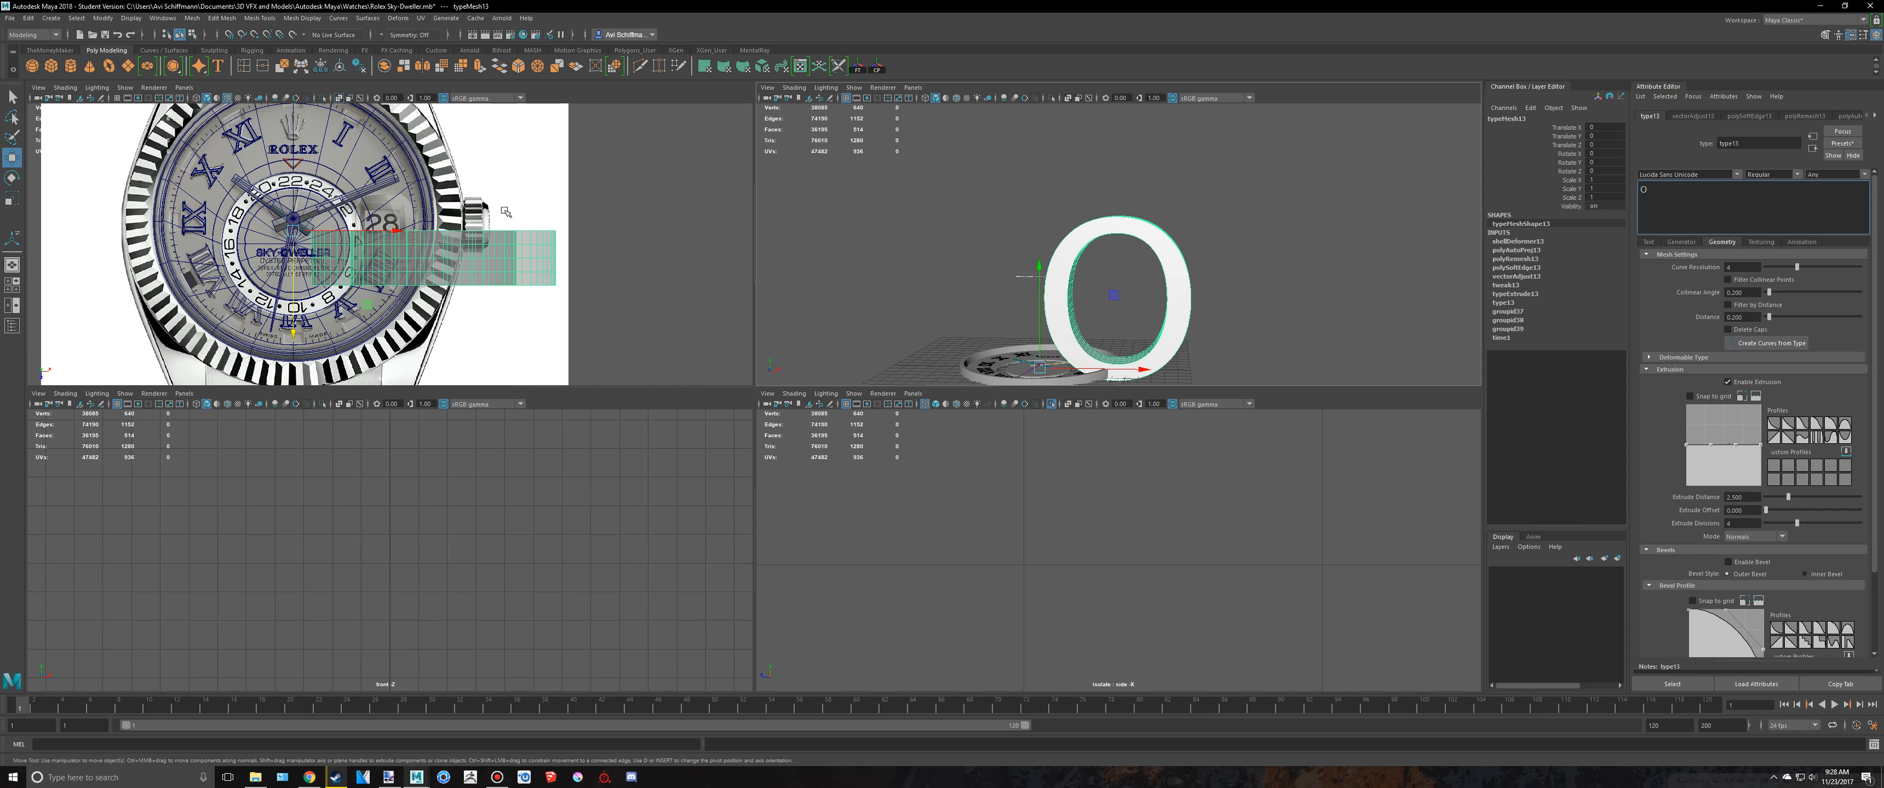
pyautogui.scroll(10, 377, 236)
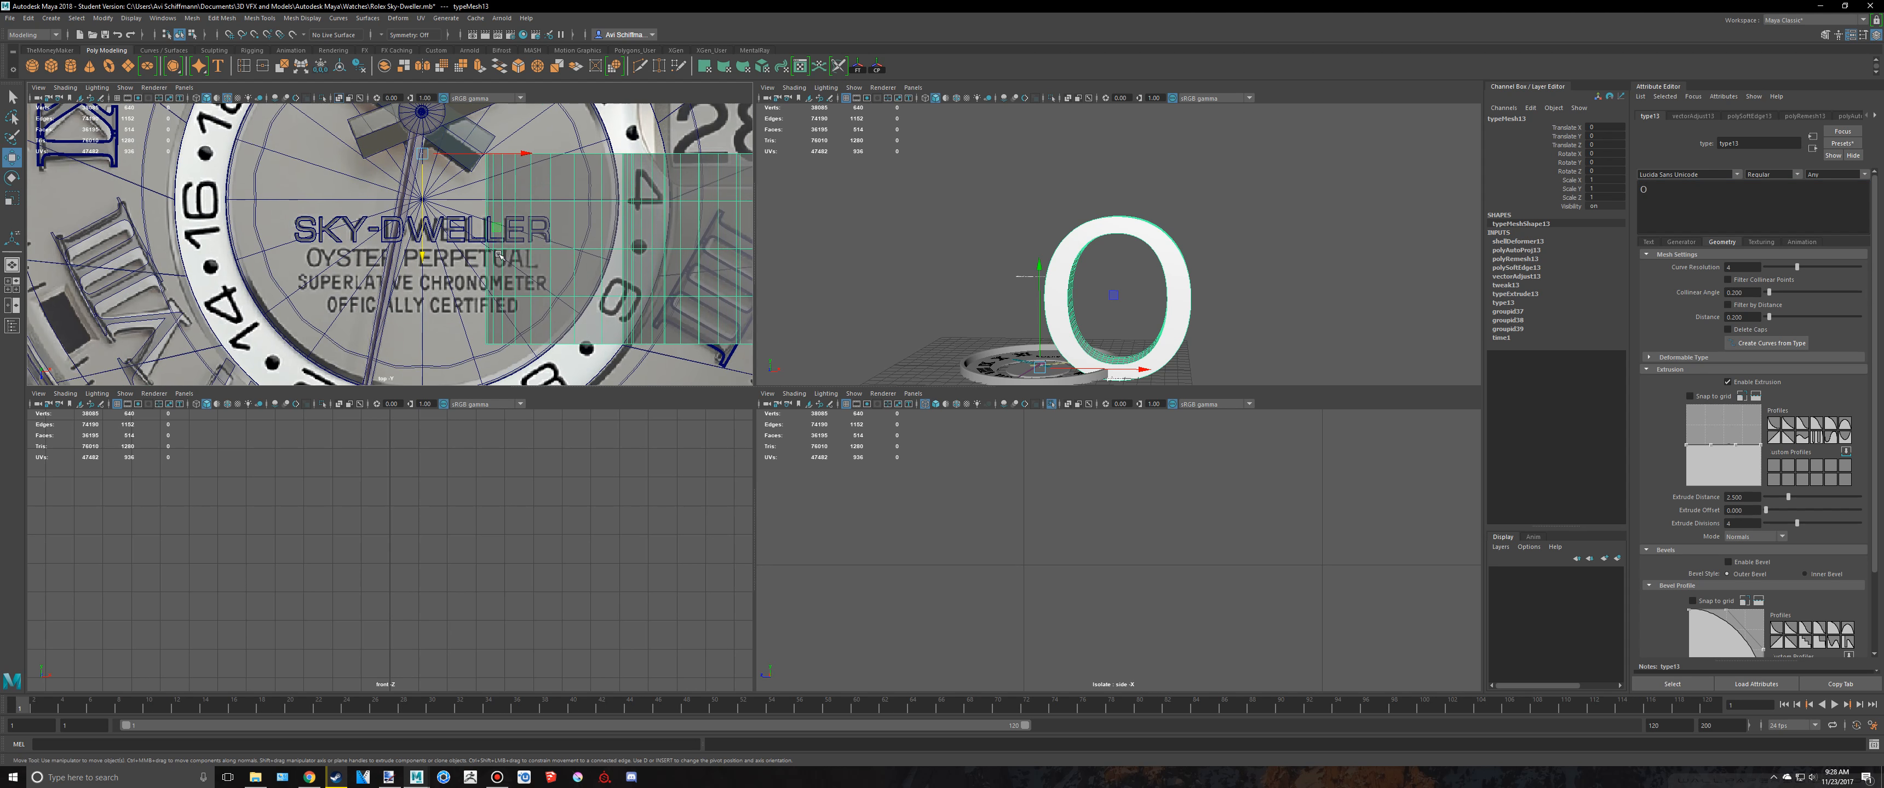
pyautogui.scroll(4, 476, 257)
pyautogui.doubleClick(1670, 202)
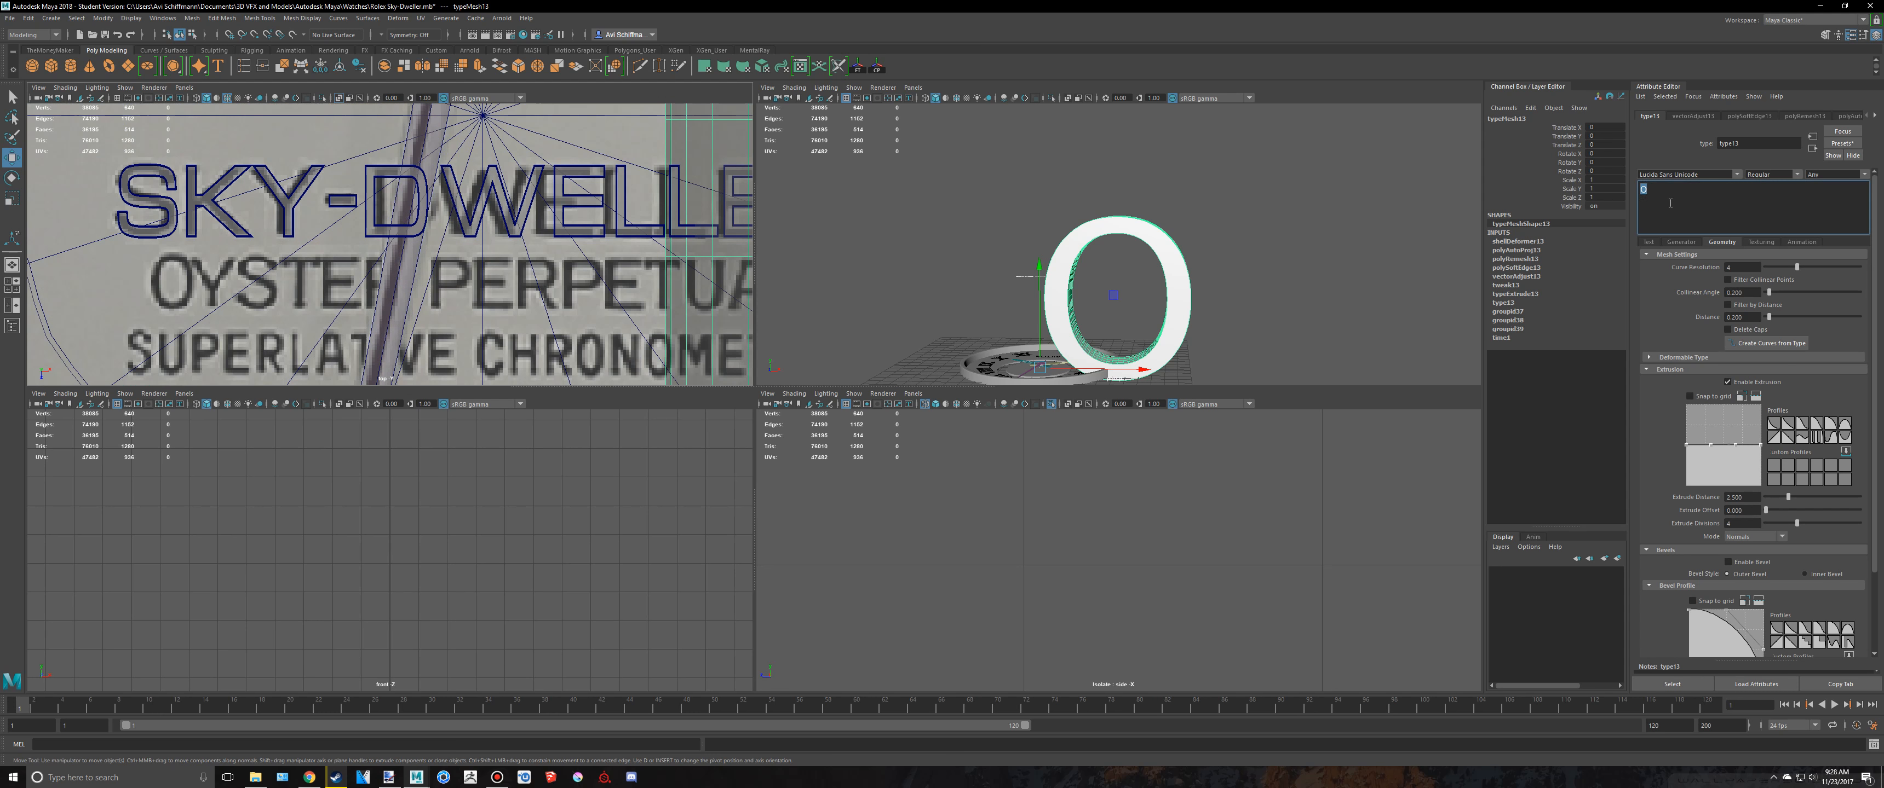
pyautogui.write('Y')
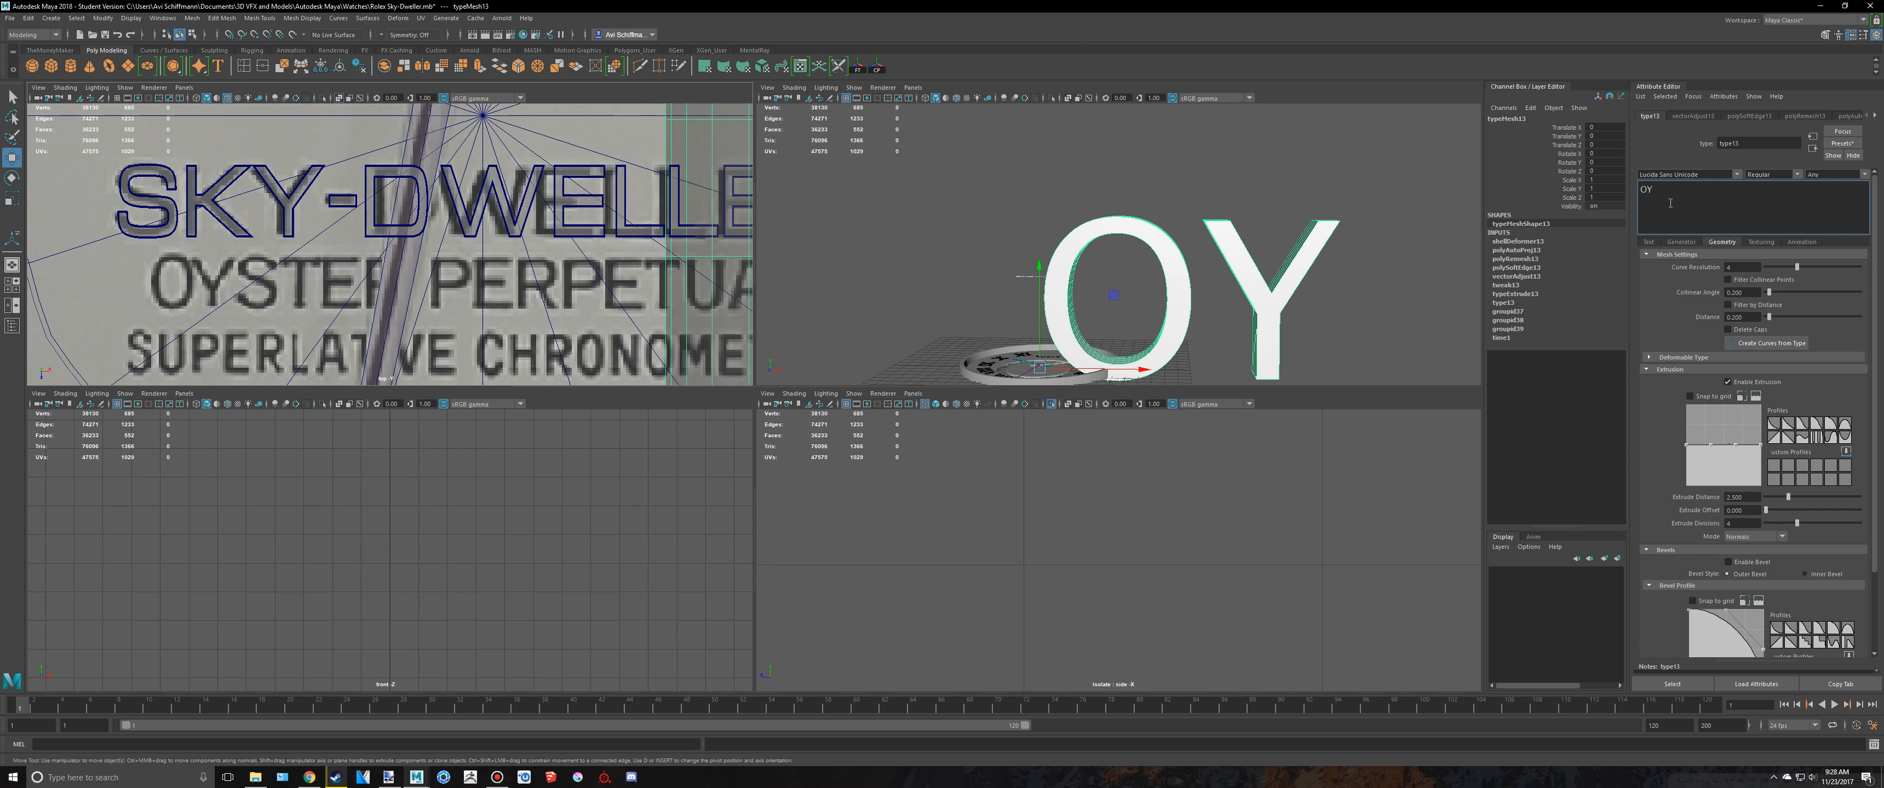
pyautogui.write('STER PERPETUAL')
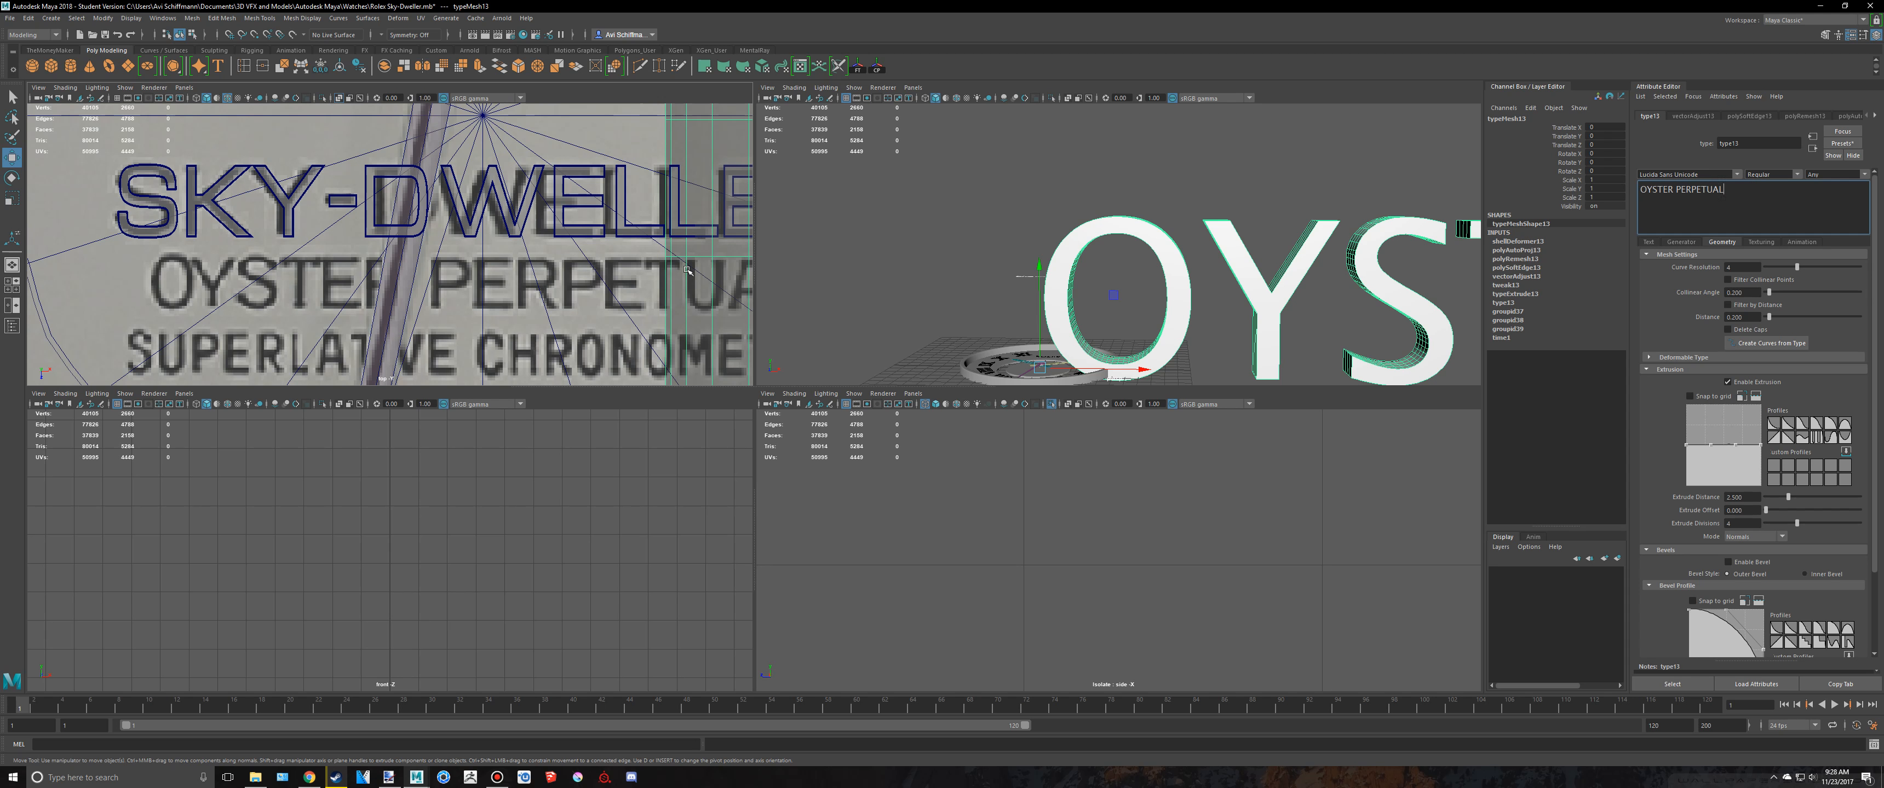
# Step: Change the OYSTER PERPETUAL type's font to Microgramma
pyautogui.scroll(-5, 688, 270)
pyautogui.scroll(-10, 1193, 233)
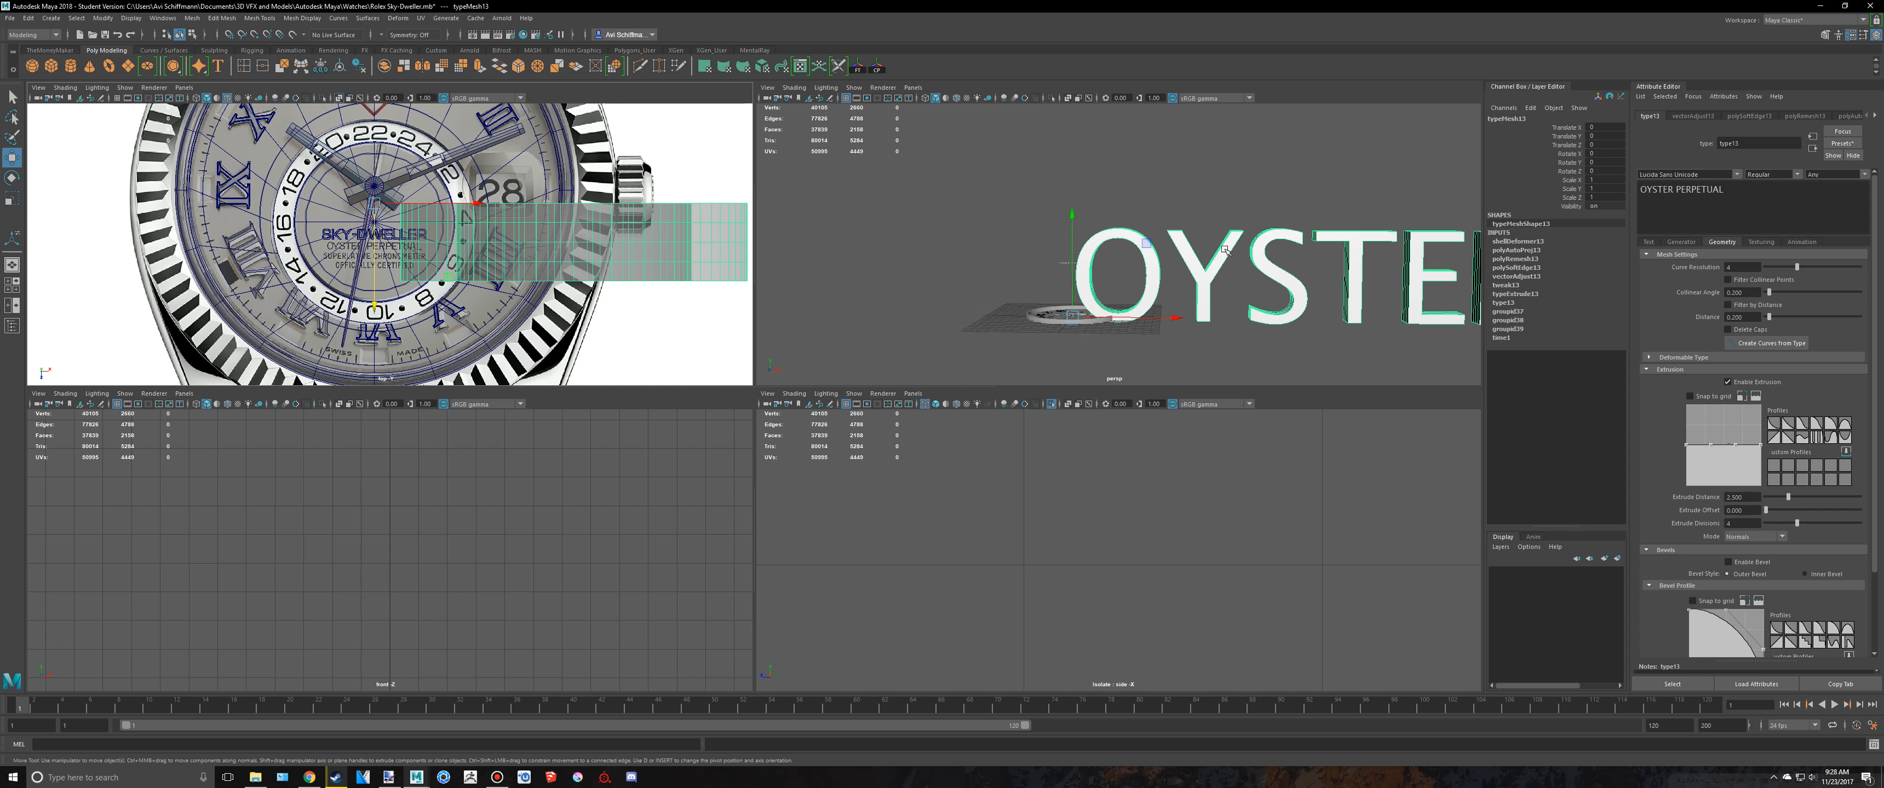
pyautogui.keyDown('alt'); pyautogui.moveTo(1193, 233); pyautogui.dragTo(1144, 250, button='middle'); pyautogui.keyUp('alt')
pyautogui.click(877, 70)
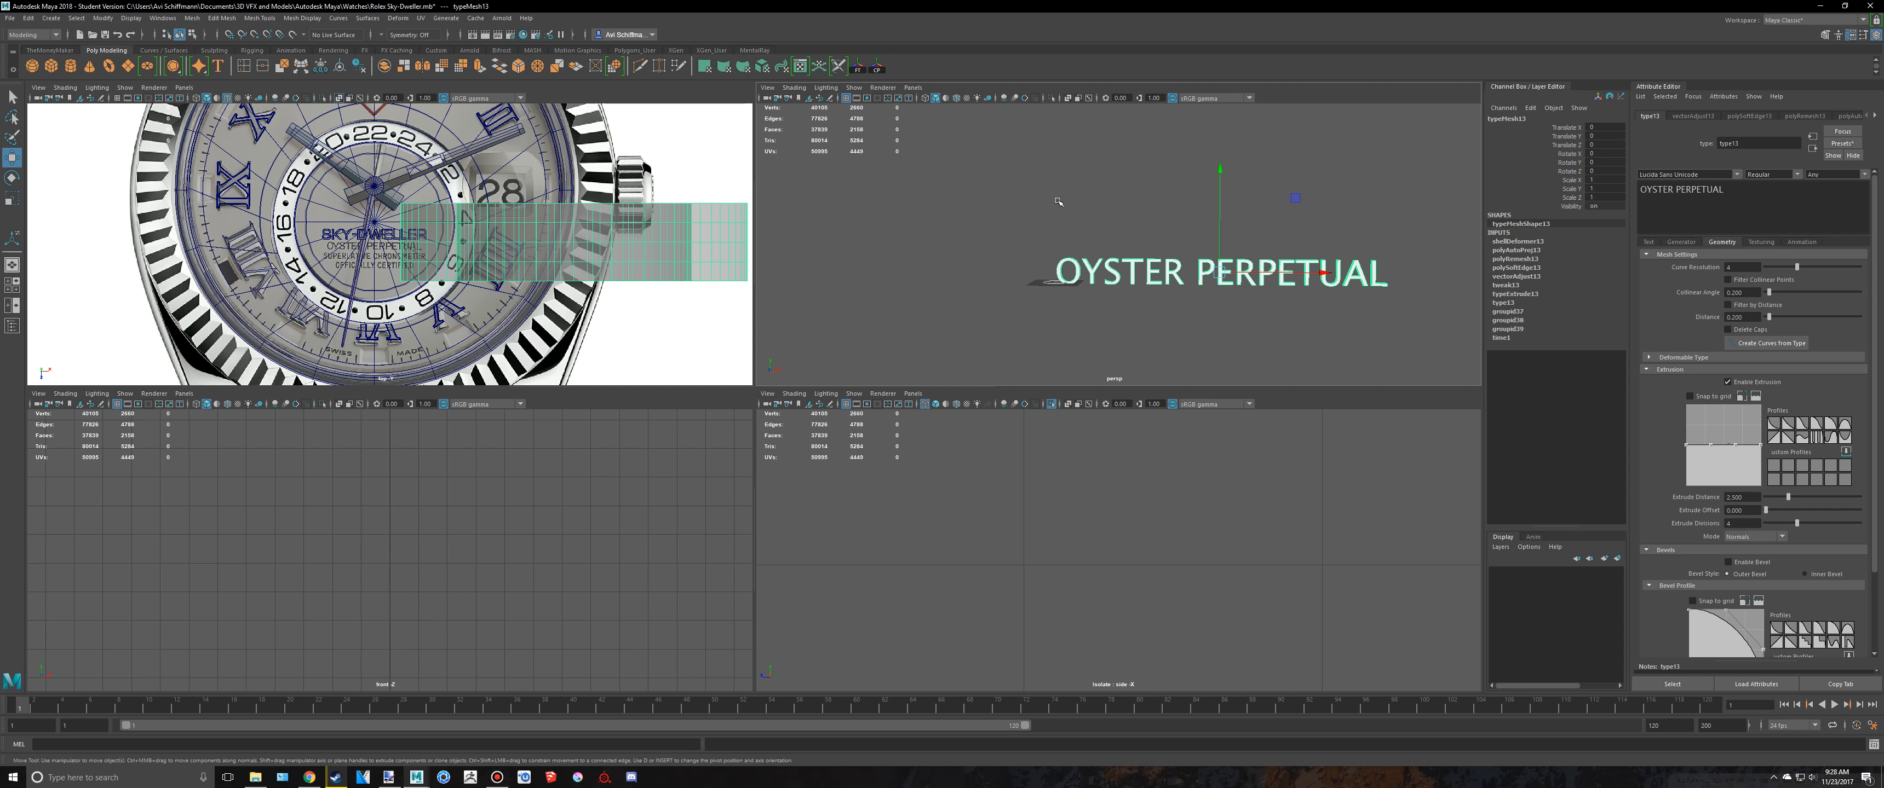
pyautogui.scroll(5, 1060, 198)
pyautogui.click(1735, 176)
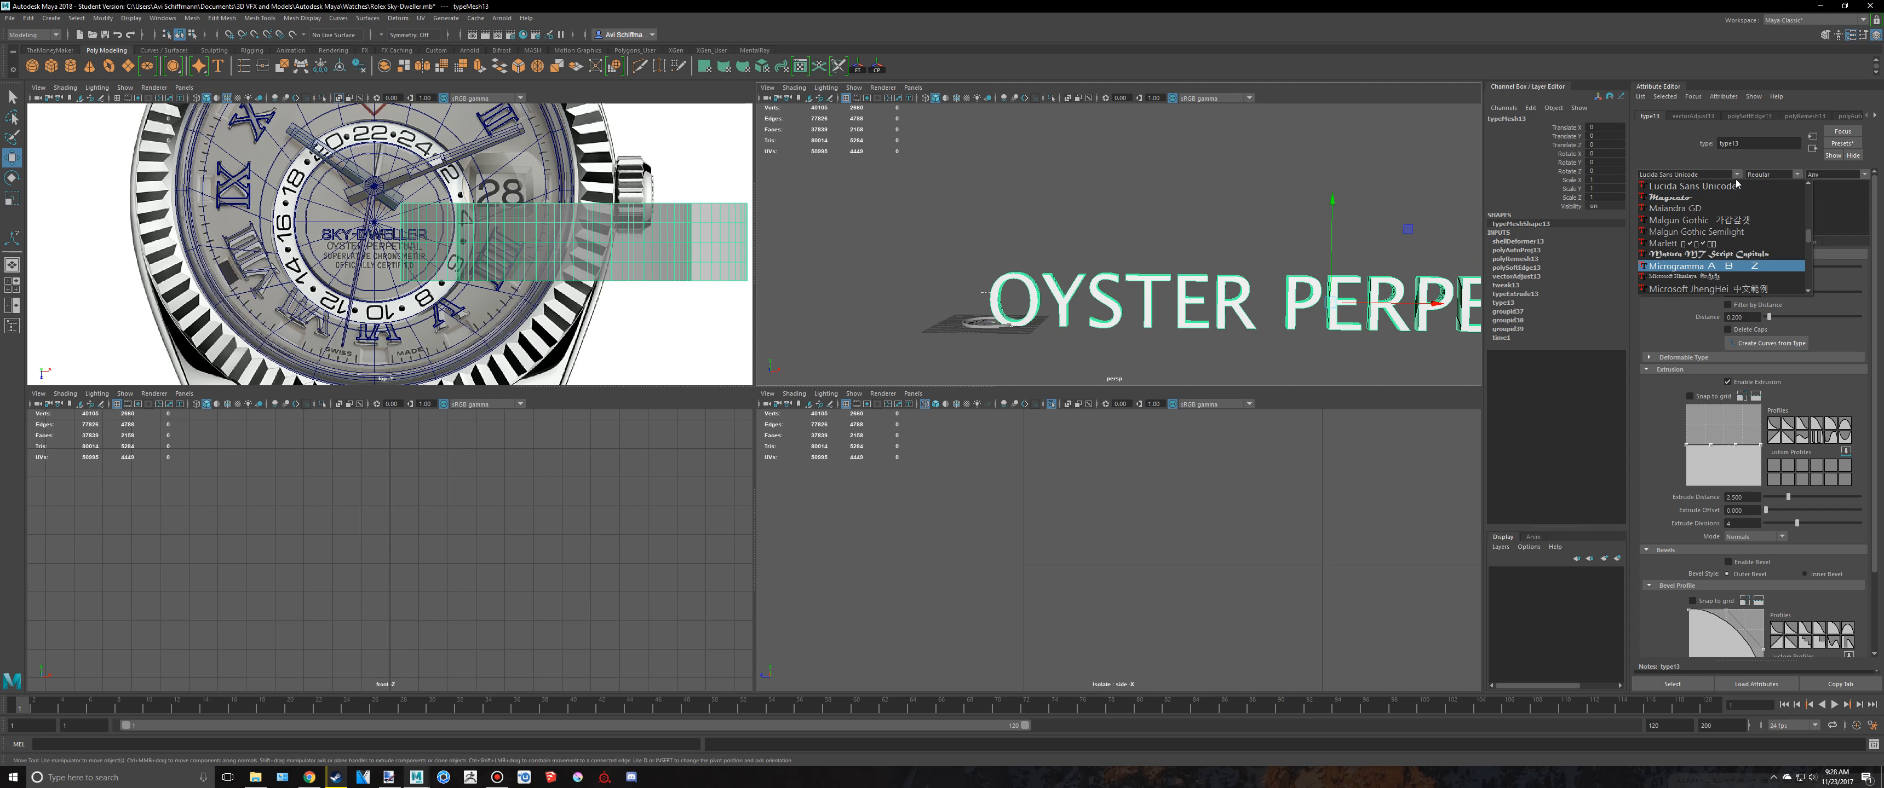
pyautogui.click(1682, 266)
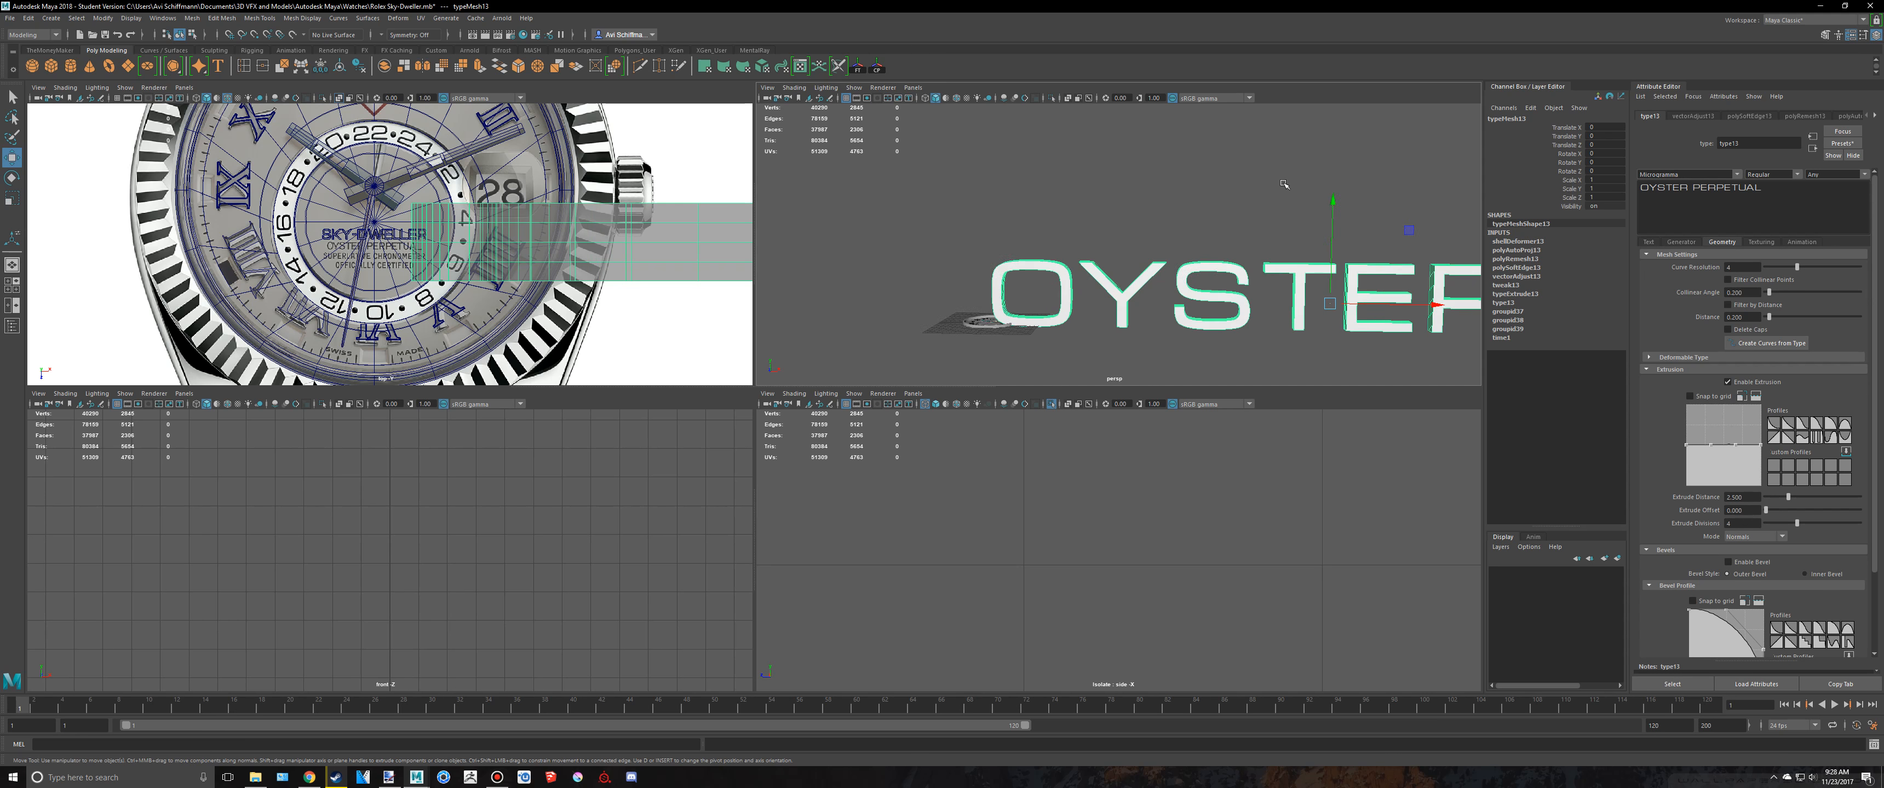
# Step: Rotate the OYSTER PERPETUAL text -90 degrees about X so it lies flat, facing the top view
pyautogui.scroll(-5, 1286, 184)
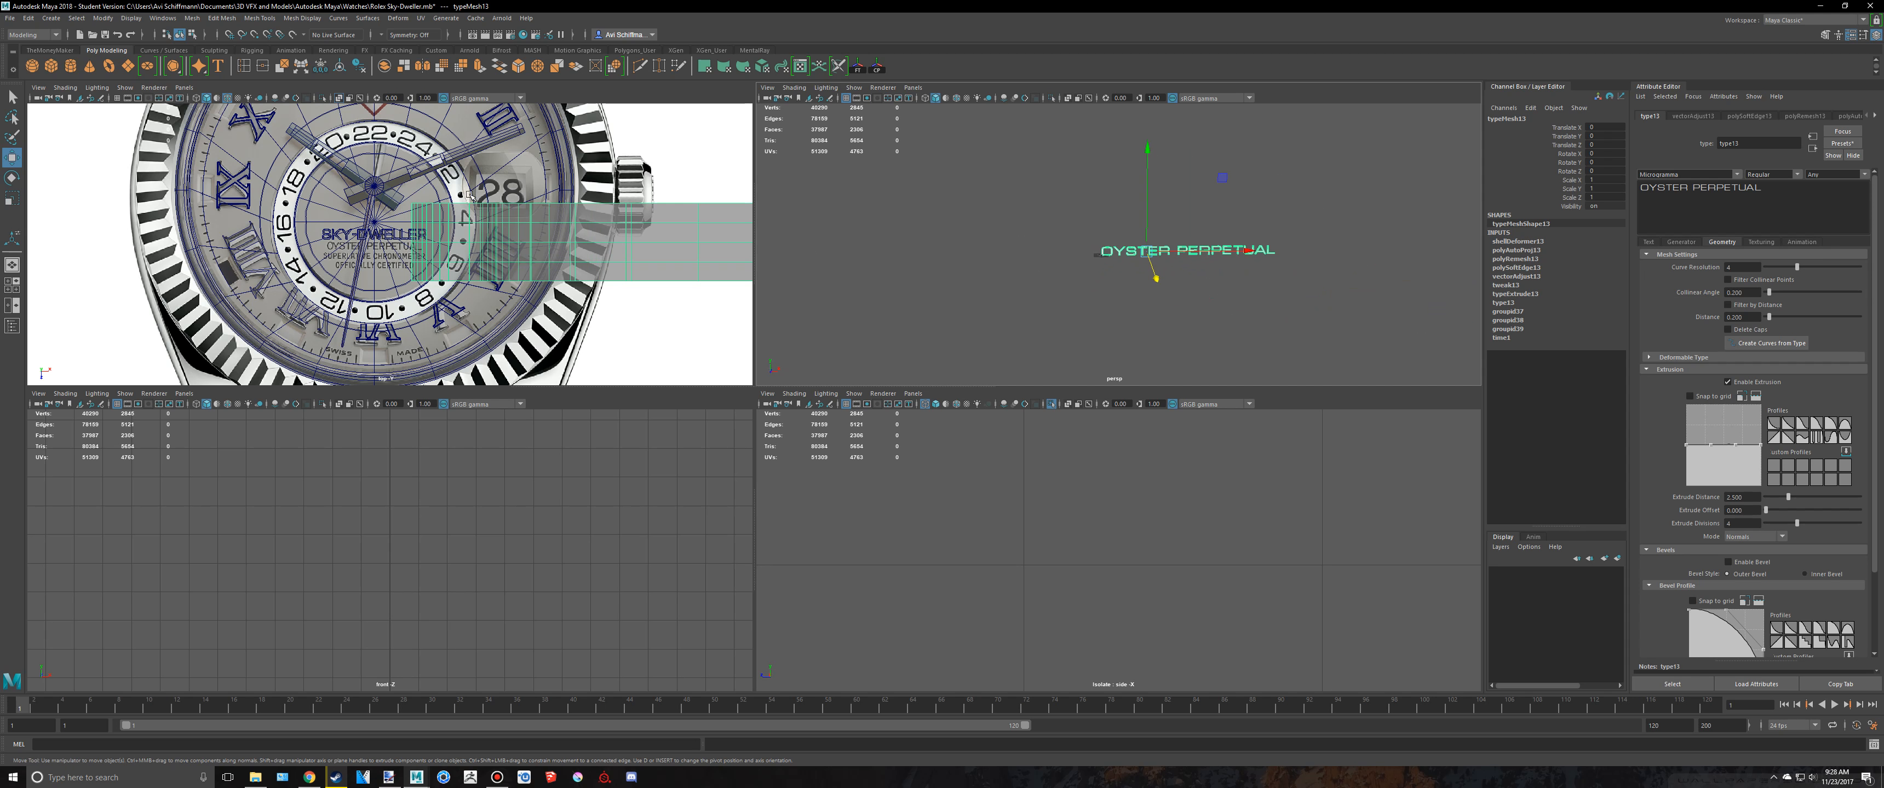
pyautogui.scroll(-5, 471, 195)
pyautogui.press('e')
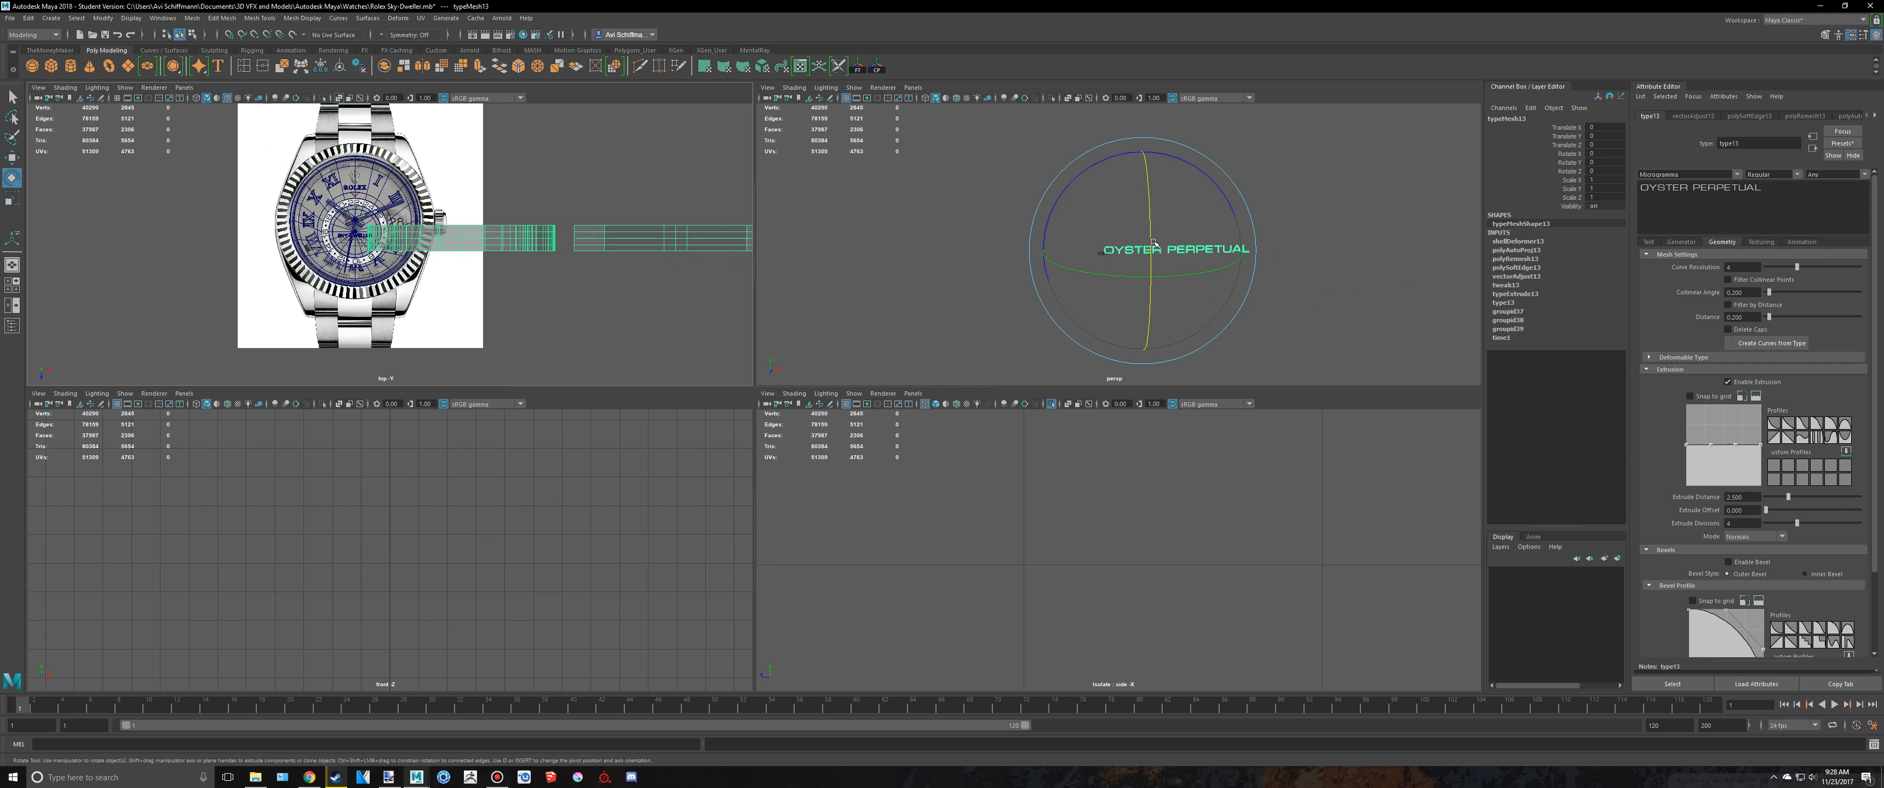
pyautogui.moveTo(1153, 242); pyautogui.dragTo(1140, 172)
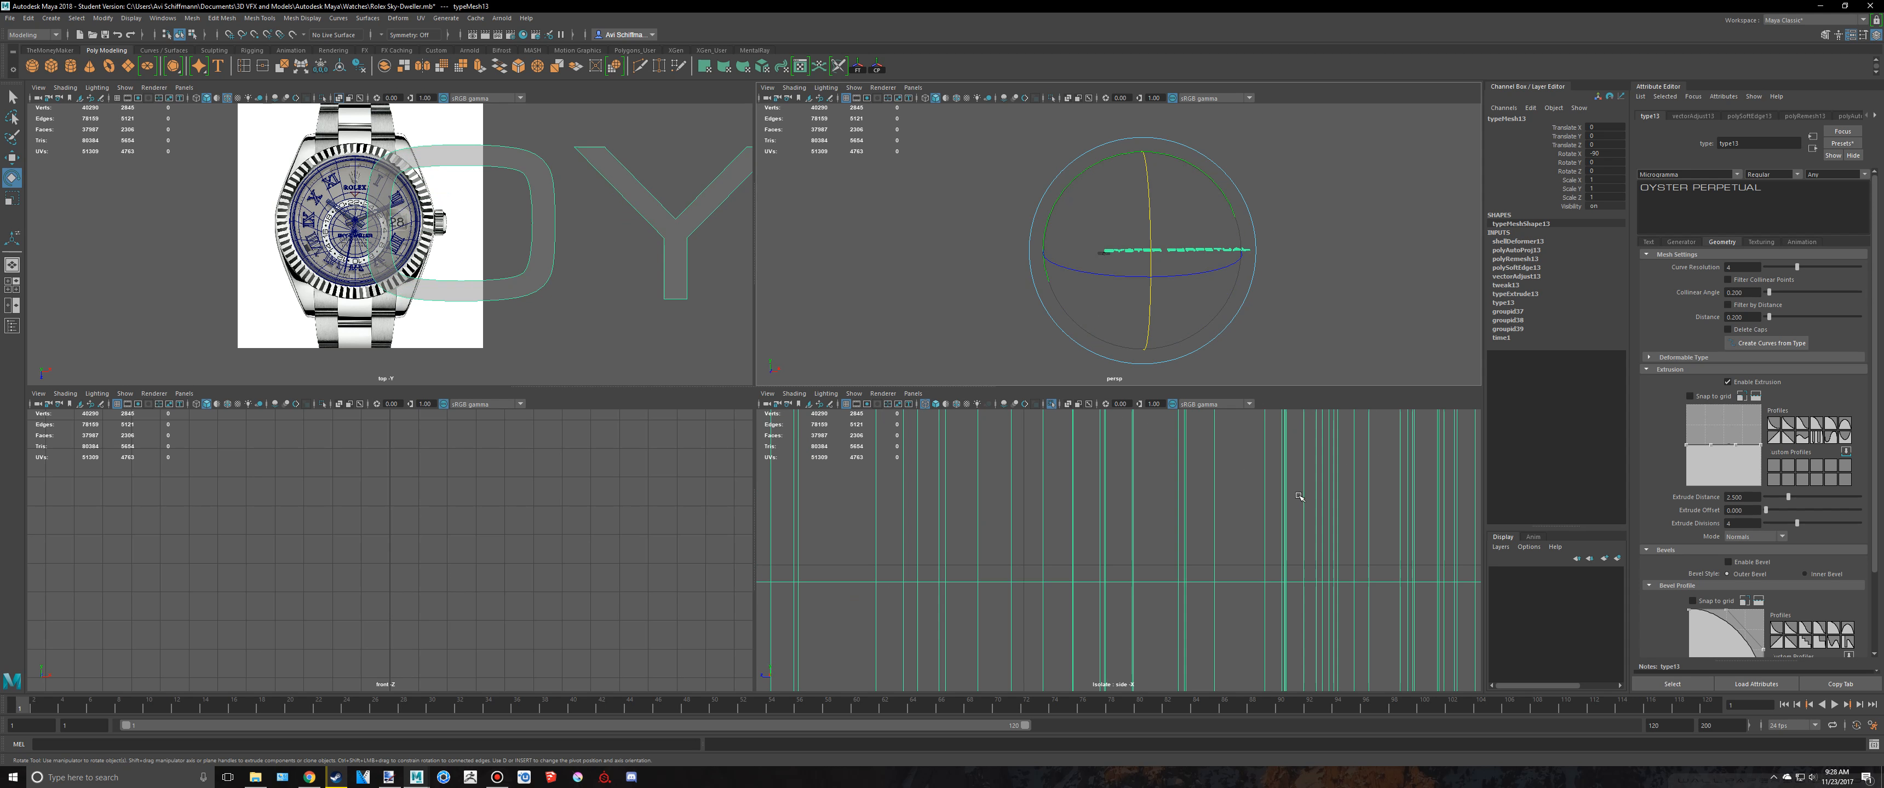
pyautogui.press('f')
pyautogui.press('space')
# Step: Move the OYSTER PERPETUAL text sideways over the watch reference and scale it down uniformly
pyautogui.press('w')
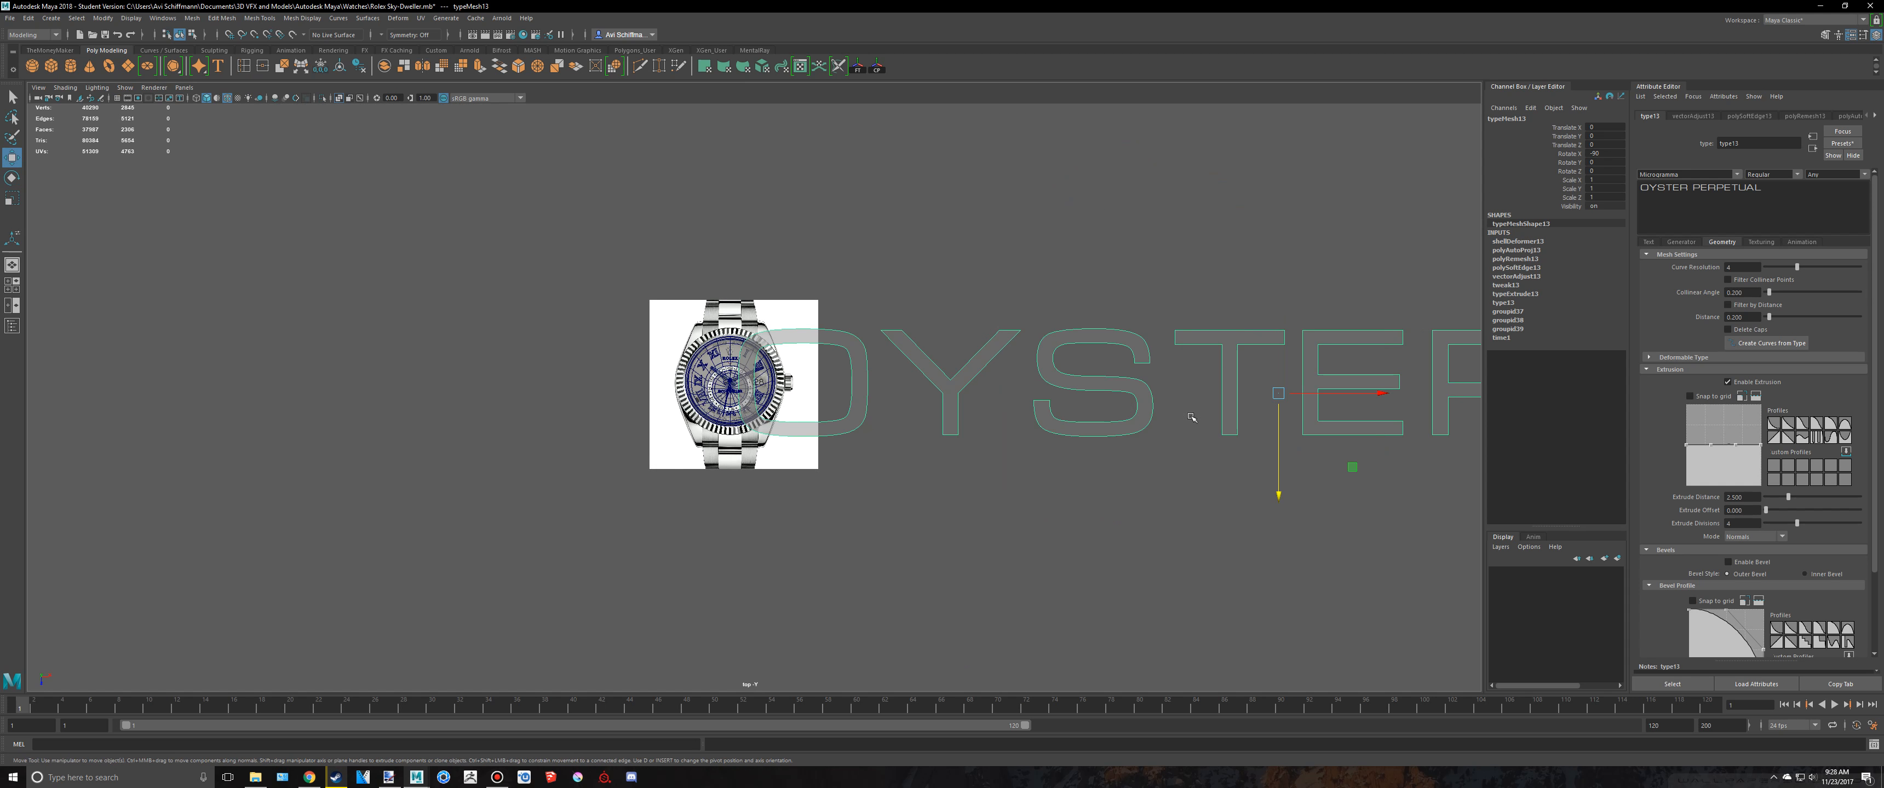
pyautogui.moveTo(1278, 396); pyautogui.dragTo(721, 398)
pyautogui.press('f')
pyautogui.press('r')
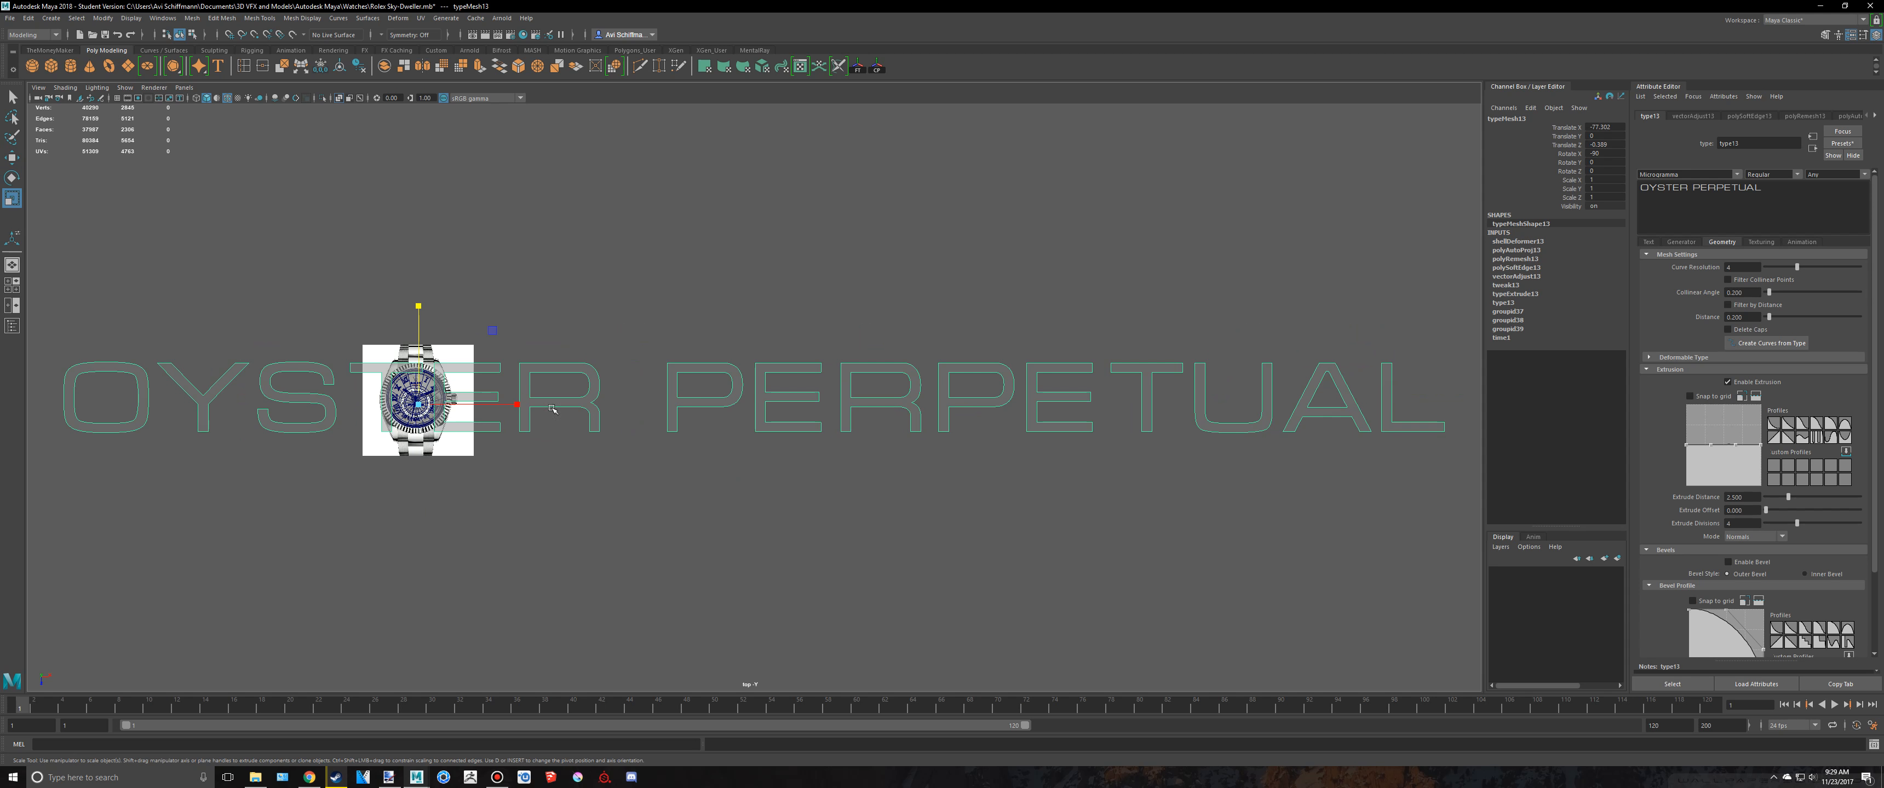
pyautogui.moveTo(429, 404); pyautogui.dragTo(391, 406)
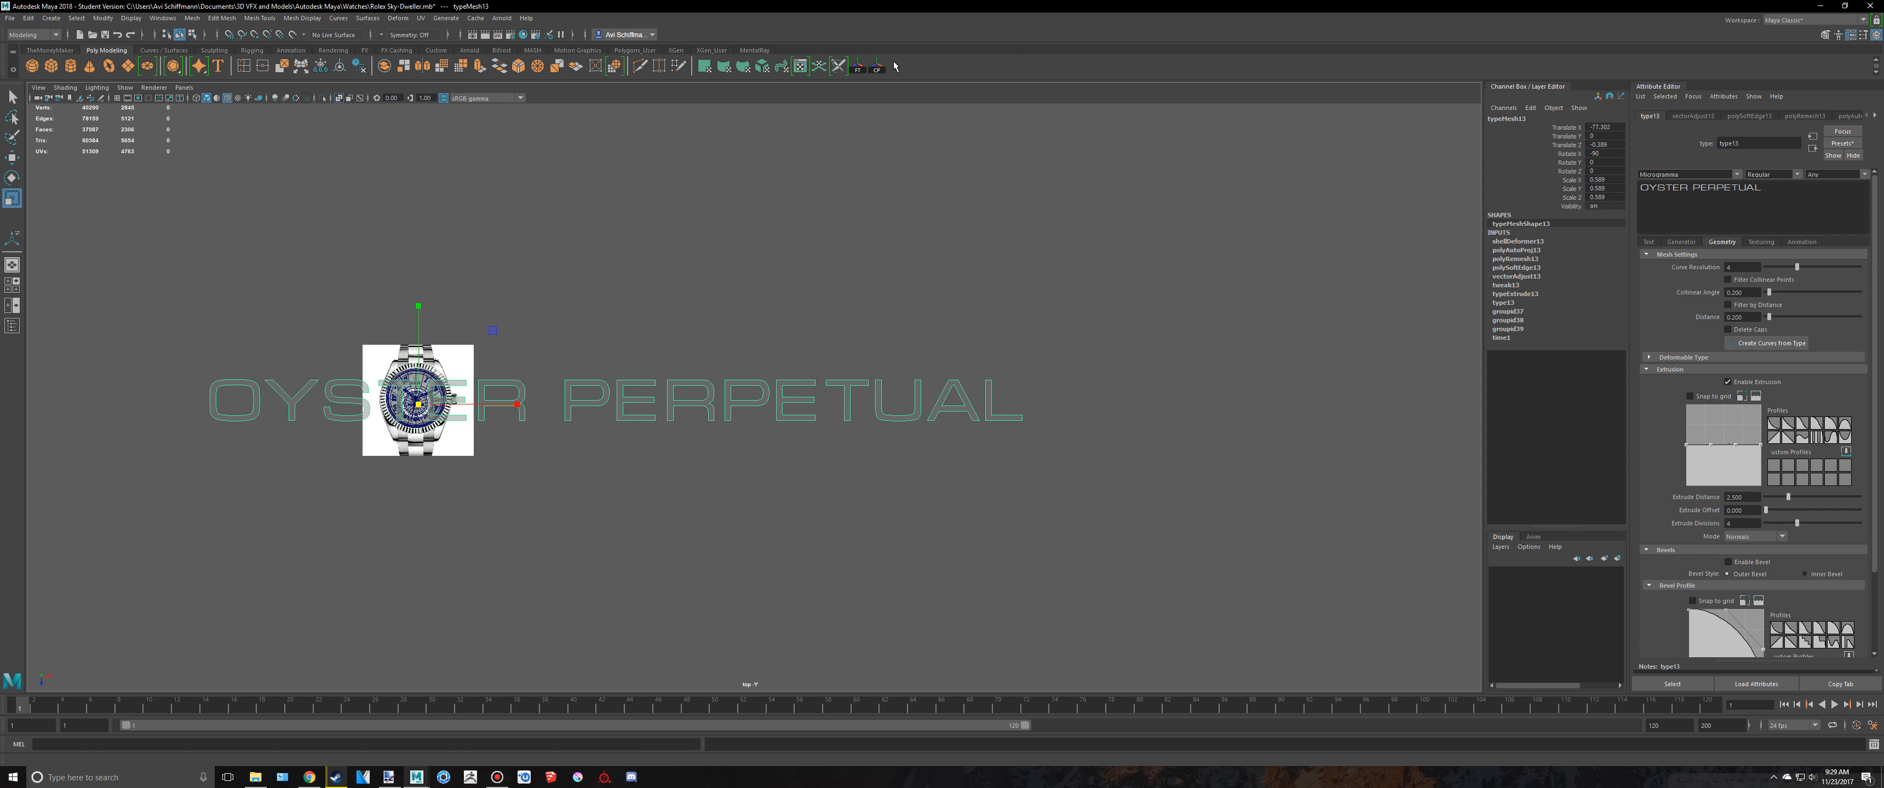
# Step: Center the OYSTER PERPETUAL text's pivot and move the text onto the middle of the watch dial
pyautogui.click(877, 68)
pyautogui.keyDown('alt'); pyautogui.moveTo(615, 400); pyautogui.dragTo(884, 365, button='middle'); pyautogui.keyUp('alt')
pyautogui.press('w')
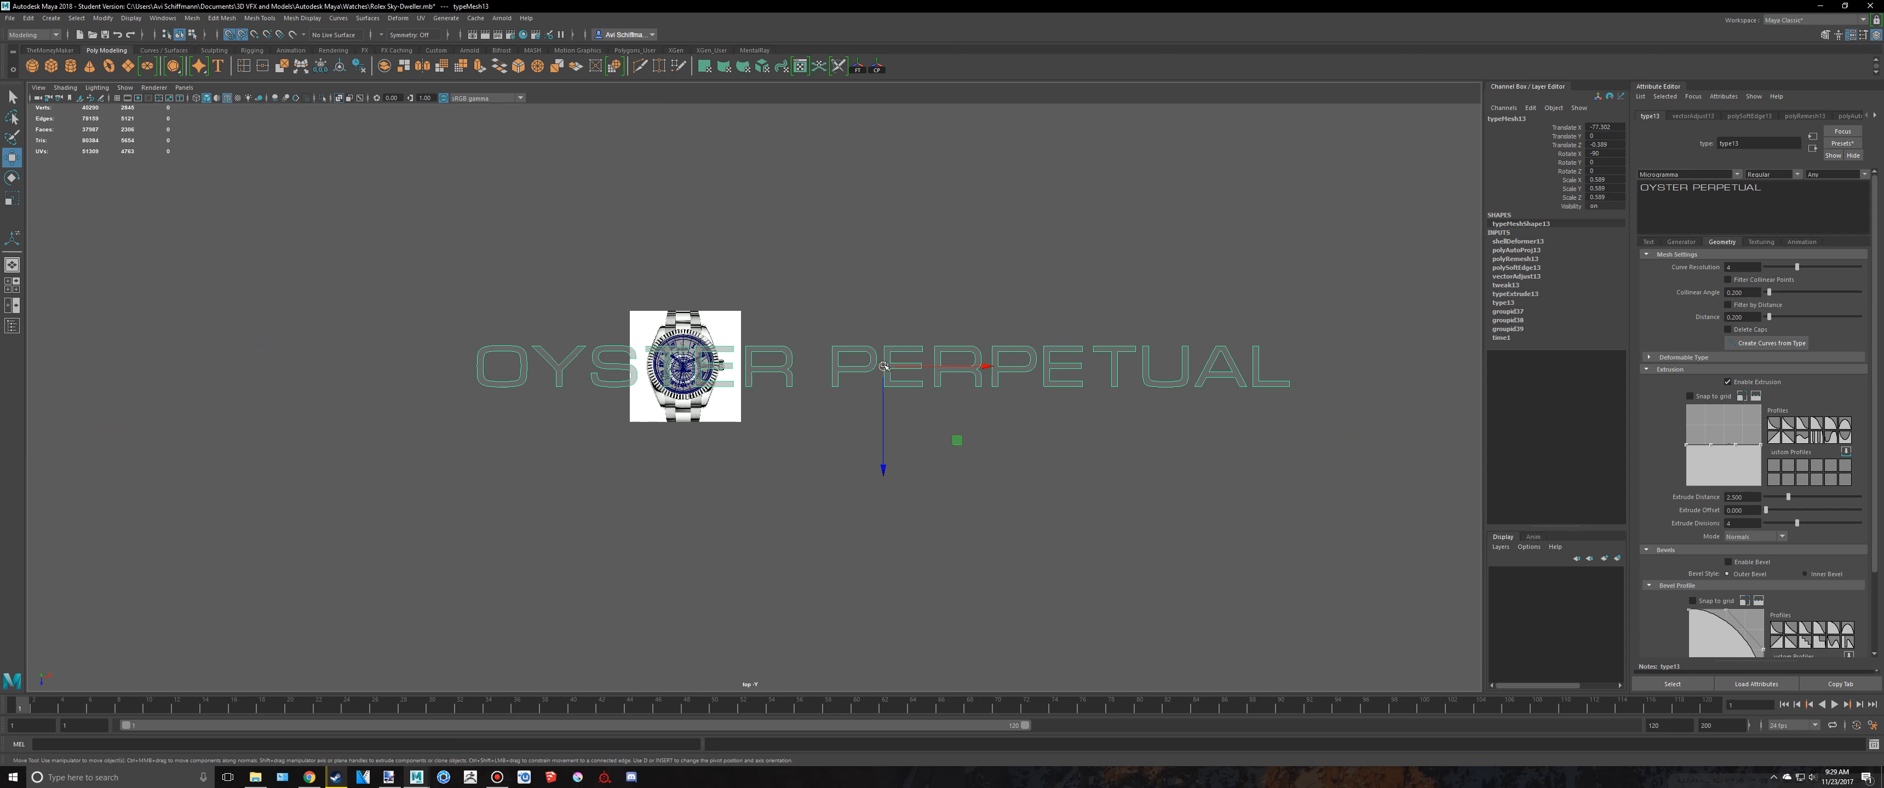
pyautogui.moveTo(883, 365); pyautogui.dragTo(710, 408)
pyautogui.press('f')
# Step: Shrink the OYSTER PERPETUAL text further until it roughly spans the inner dial
pyautogui.press('r')
pyautogui.scroll(4, 782, 397)
pyautogui.press('f')
pyautogui.scroll(-2, 729, 414)
pyautogui.moveTo(827, 326); pyautogui.dragTo(807, 333)
pyautogui.press('f')
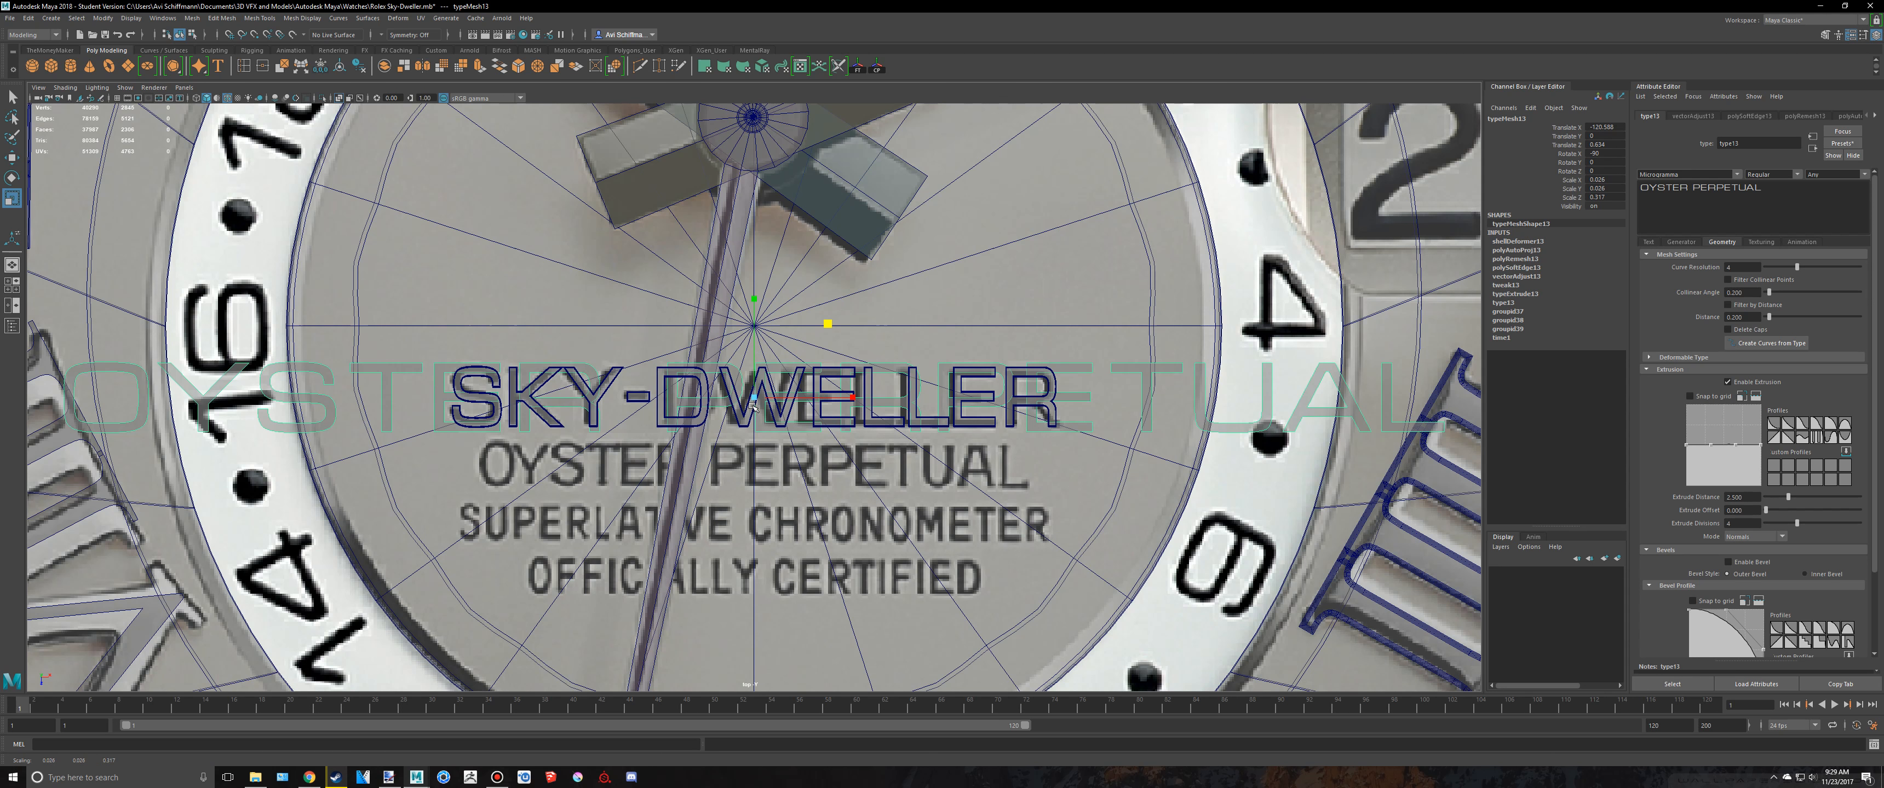
# Step: Scale the OYSTER PERPETUAL text to the reference line's width and move it down onto that line below SKY-DWELLER
pyautogui.moveTo(754, 397); pyautogui.dragTo(344, 425)
pyautogui.press('w')
pyautogui.moveTo(753, 527); pyautogui.dragTo(753, 599)
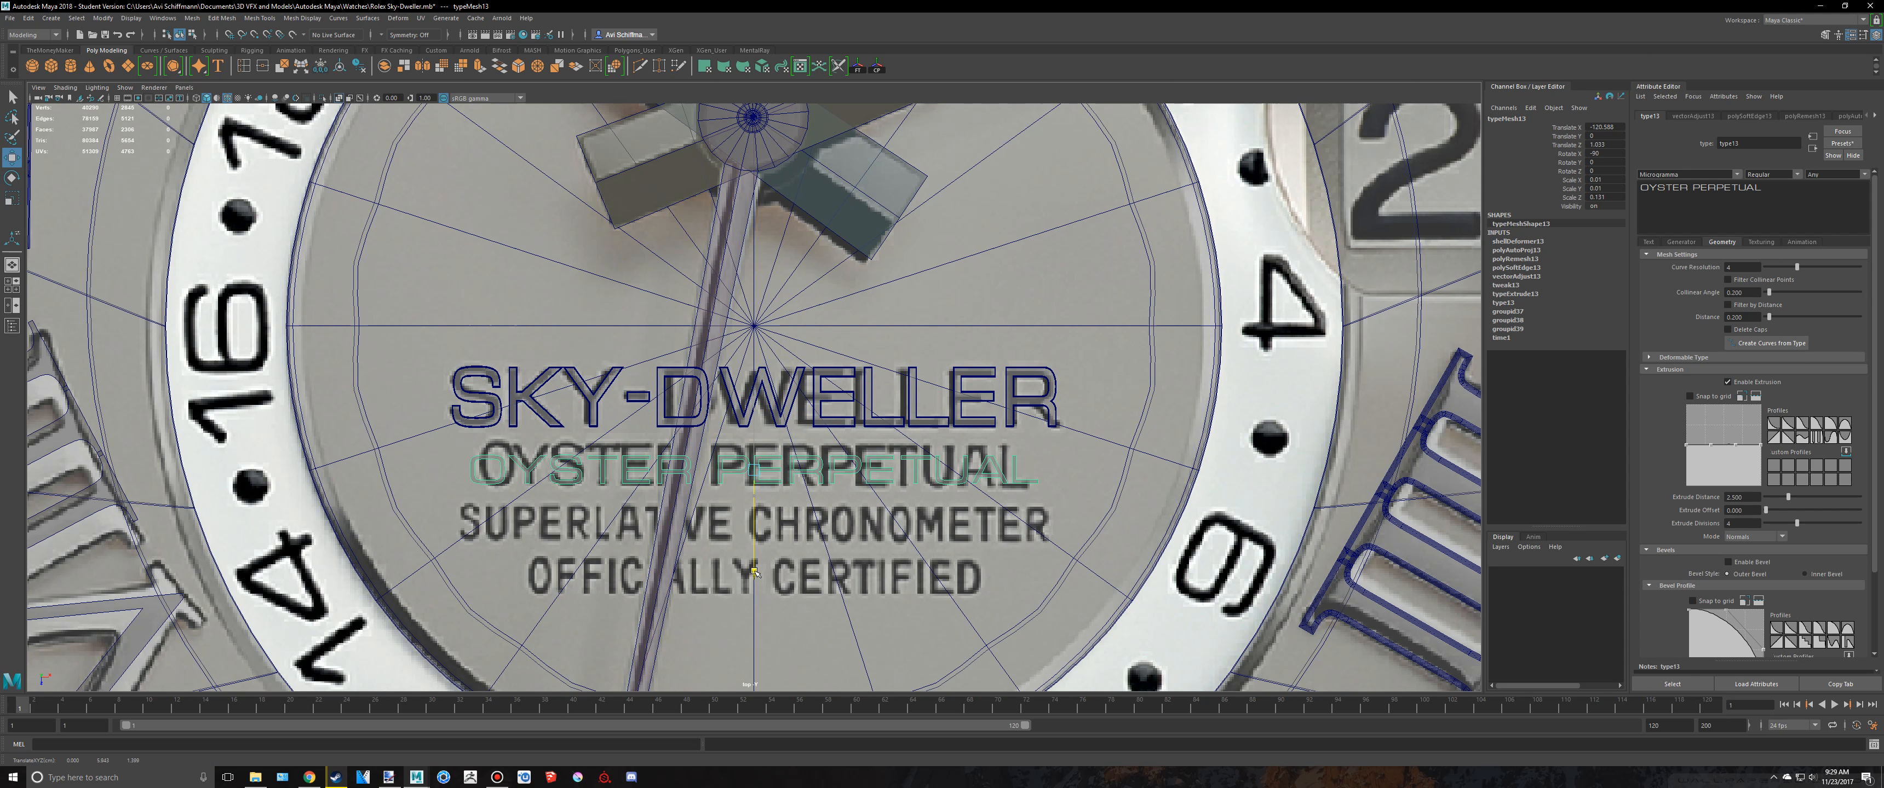
pyautogui.press('r')
pyautogui.scroll(2, 787, 479)
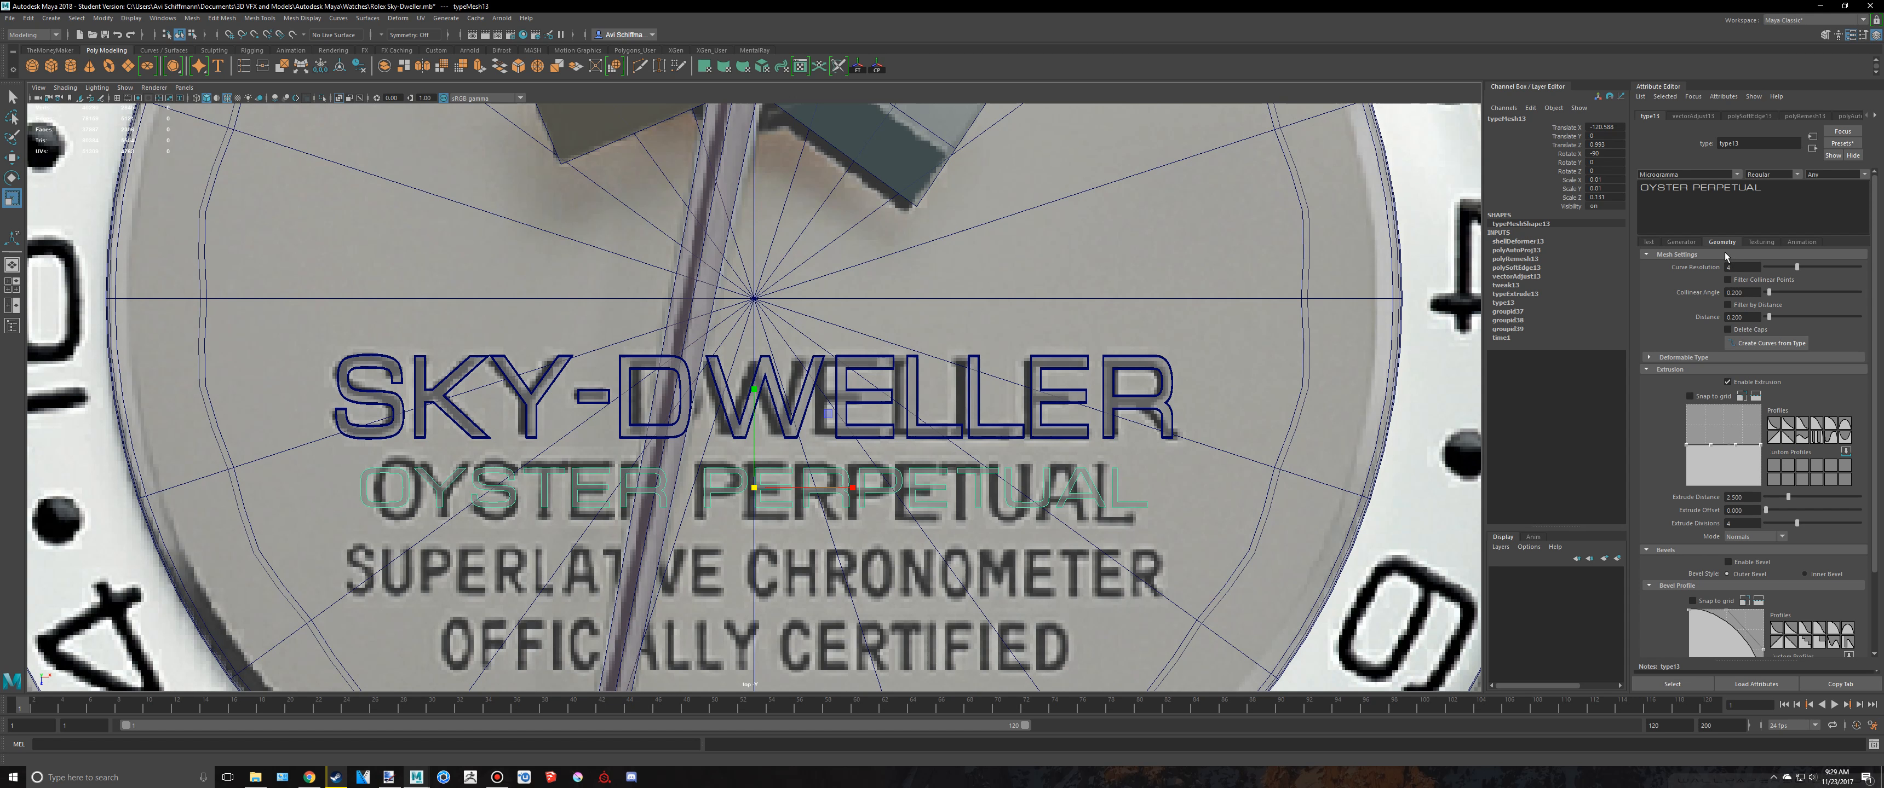
# Step: Slightly reduce the kerning scale of the OYSTER PERPETUAL type to tighten its letter spacing
pyautogui.click(1689, 242)
pyautogui.click(1648, 244)
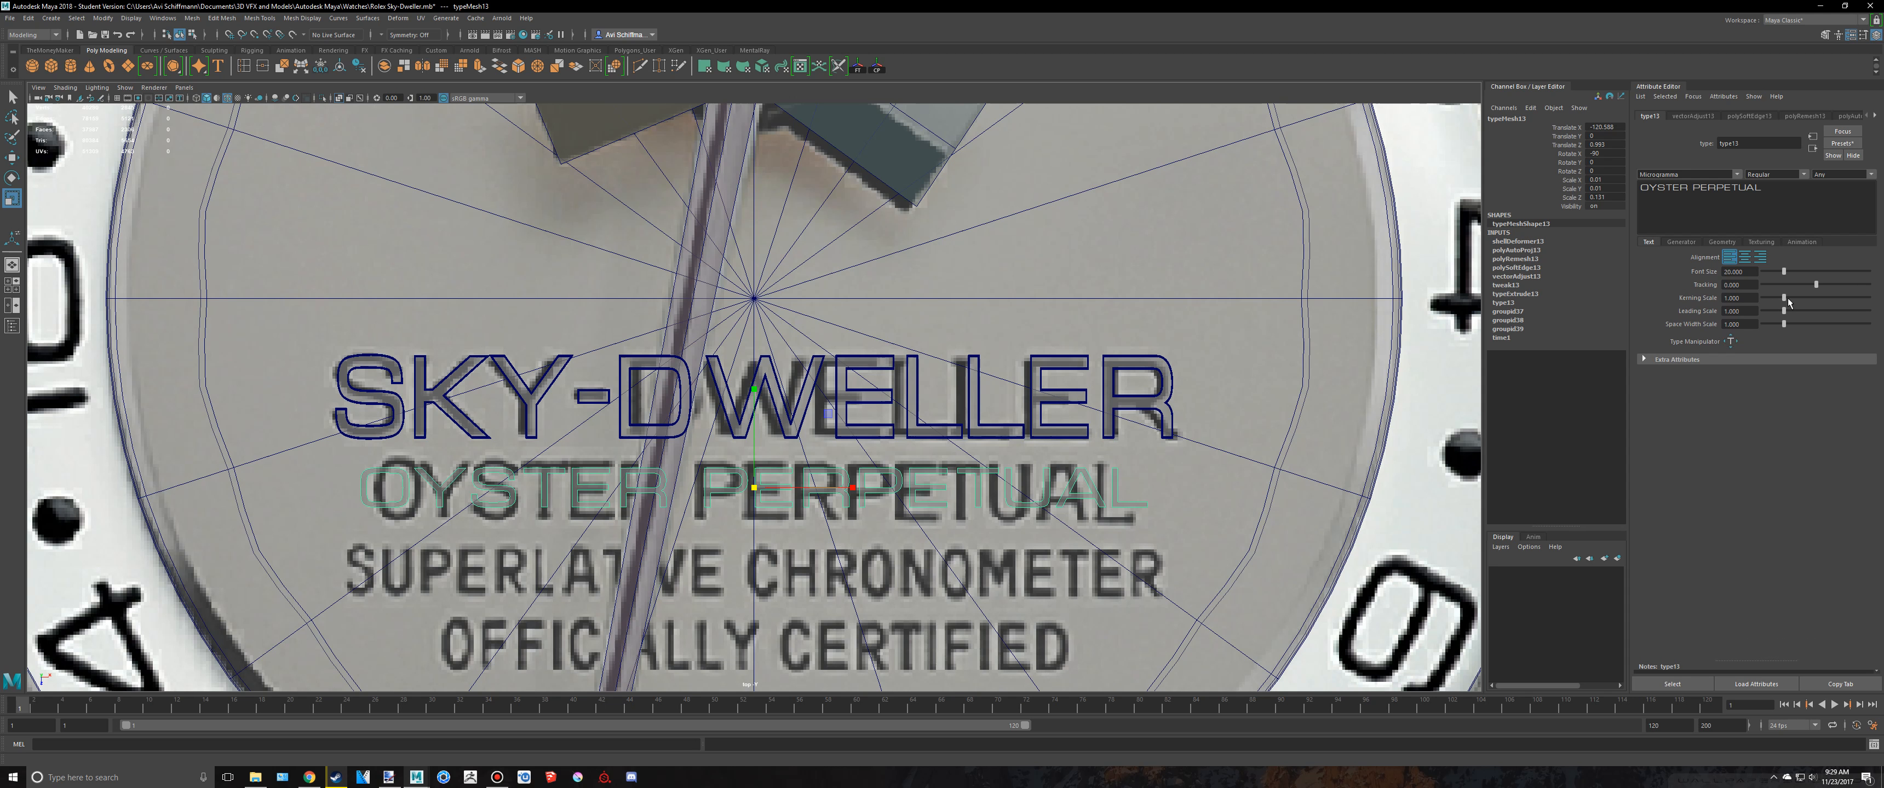
pyautogui.moveTo(1784, 297); pyautogui.dragTo(1784, 298)
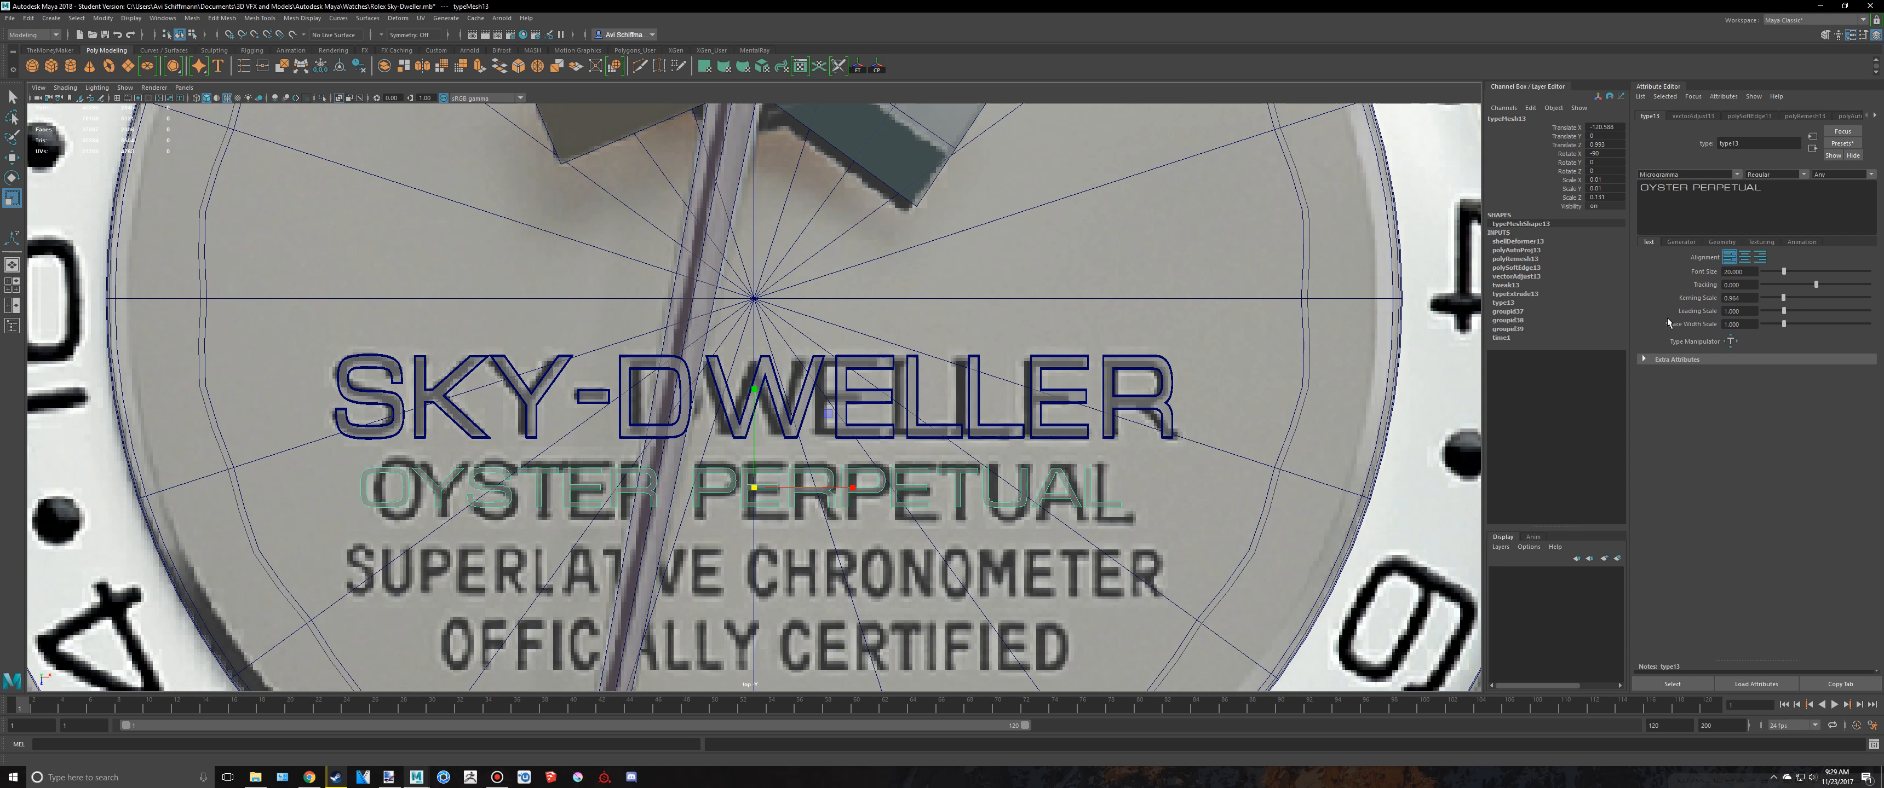
# Step: Stretch the OYSTER PERPETUAL letters vertically and nudge the text into alignment with the printed reference line
pyautogui.press('w')
pyautogui.moveTo(861, 487); pyautogui.dragTo(804, 471)
pyautogui.press('r')
pyautogui.press('w')
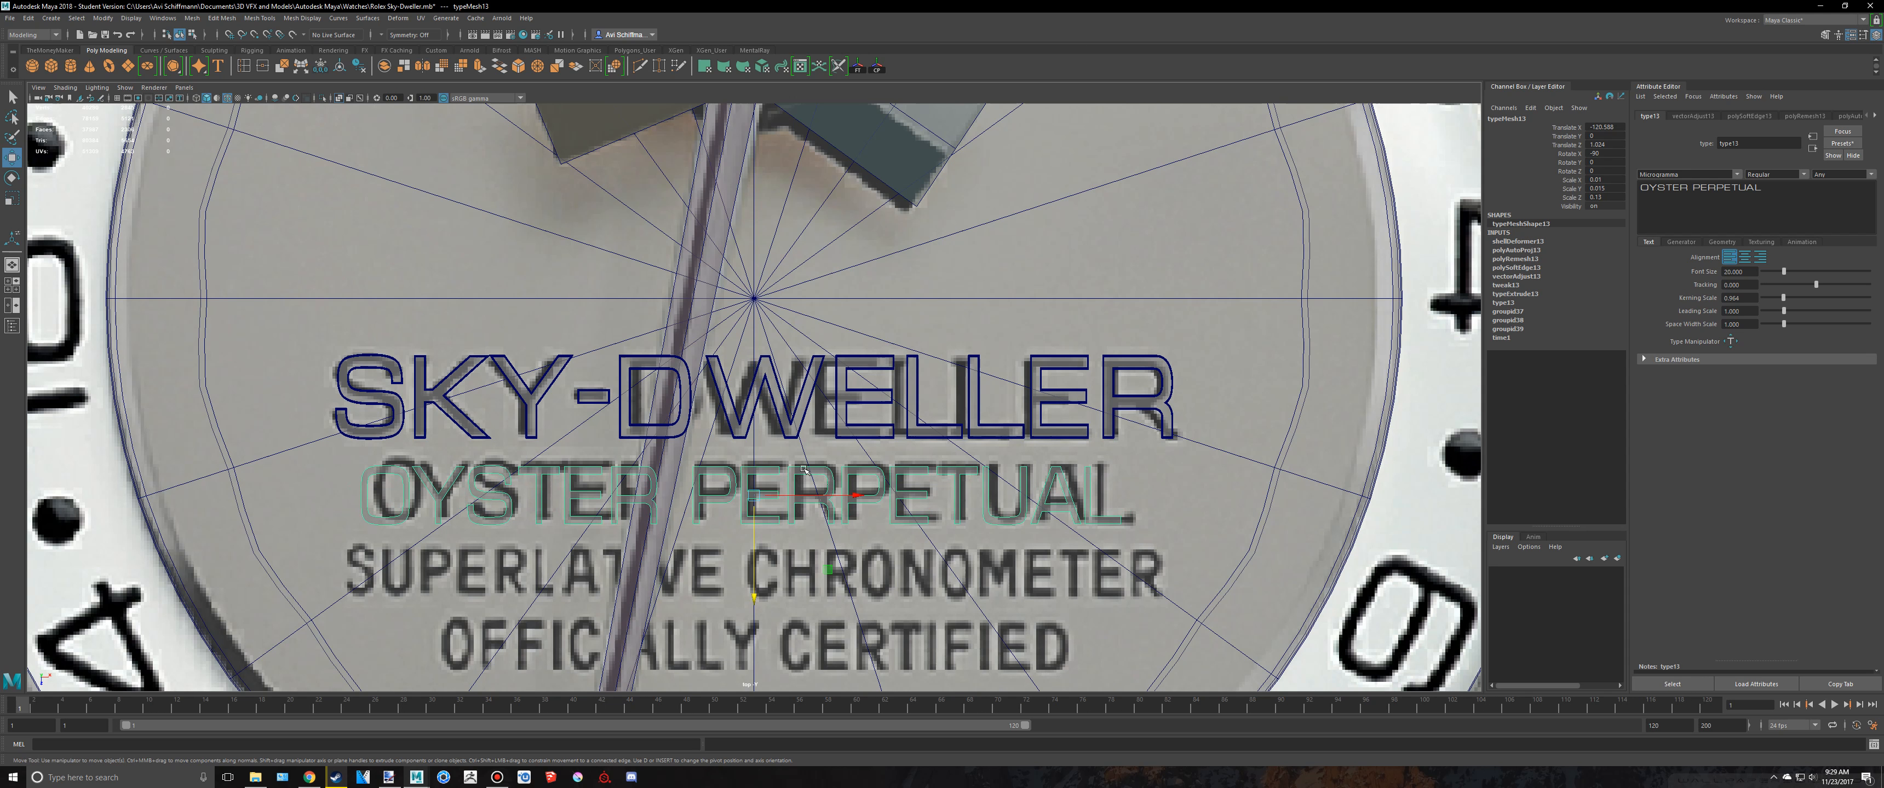
pyautogui.moveTo(757, 599); pyautogui.dragTo(757, 595)
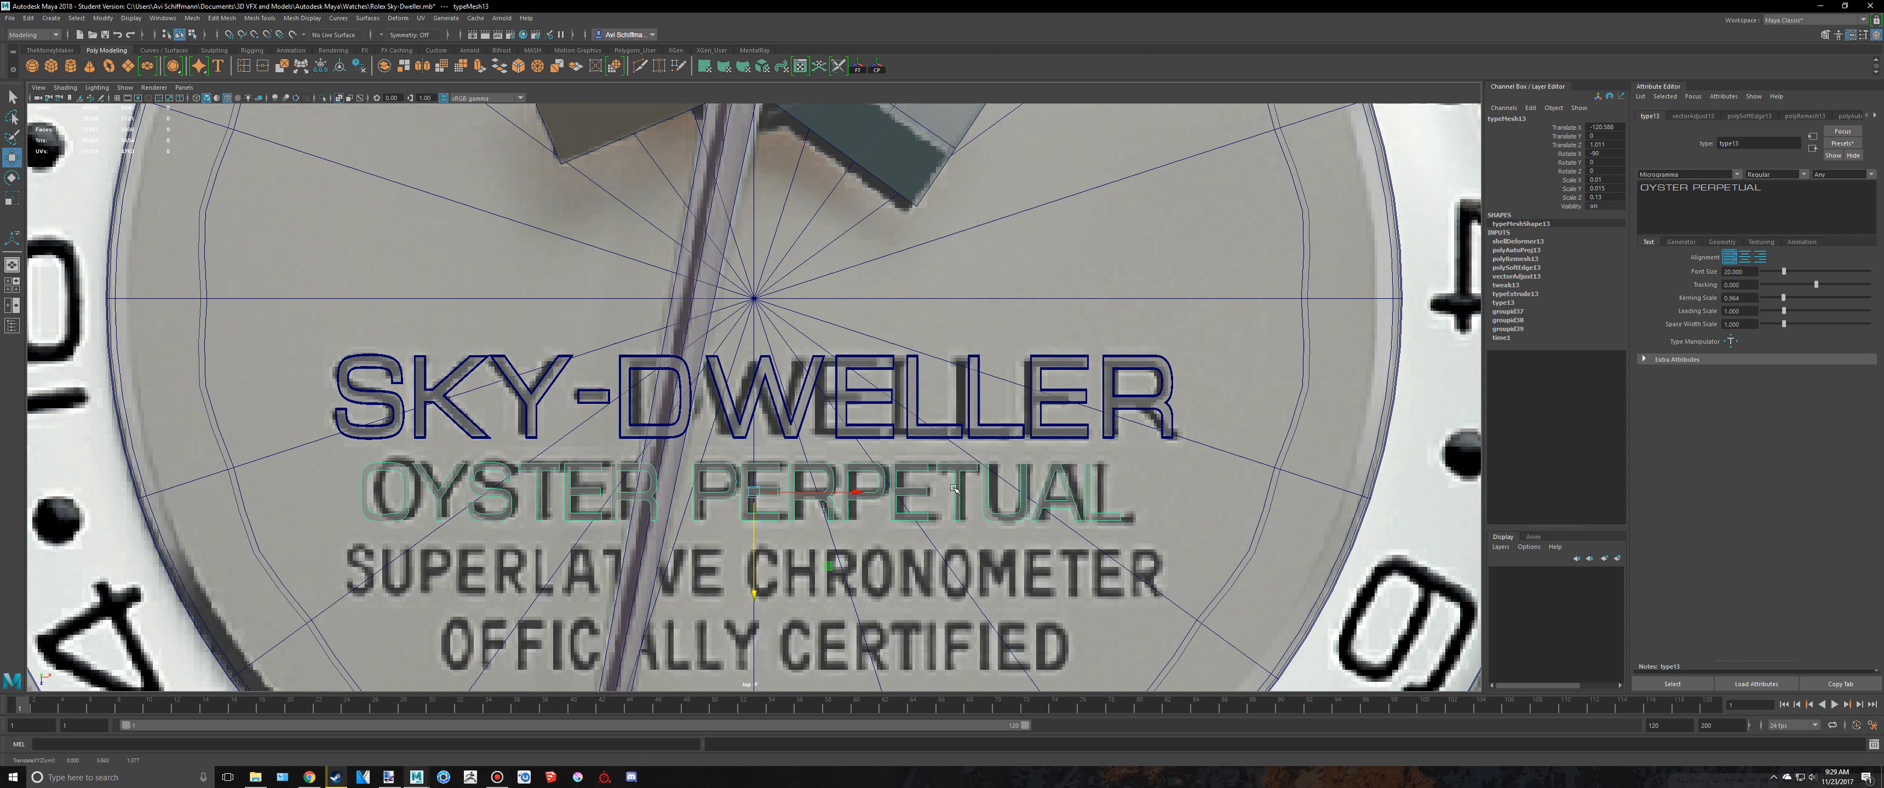
pyautogui.moveTo(859, 492); pyautogui.dragTo(870, 495)
pyautogui.scroll(-8, 873, 493)
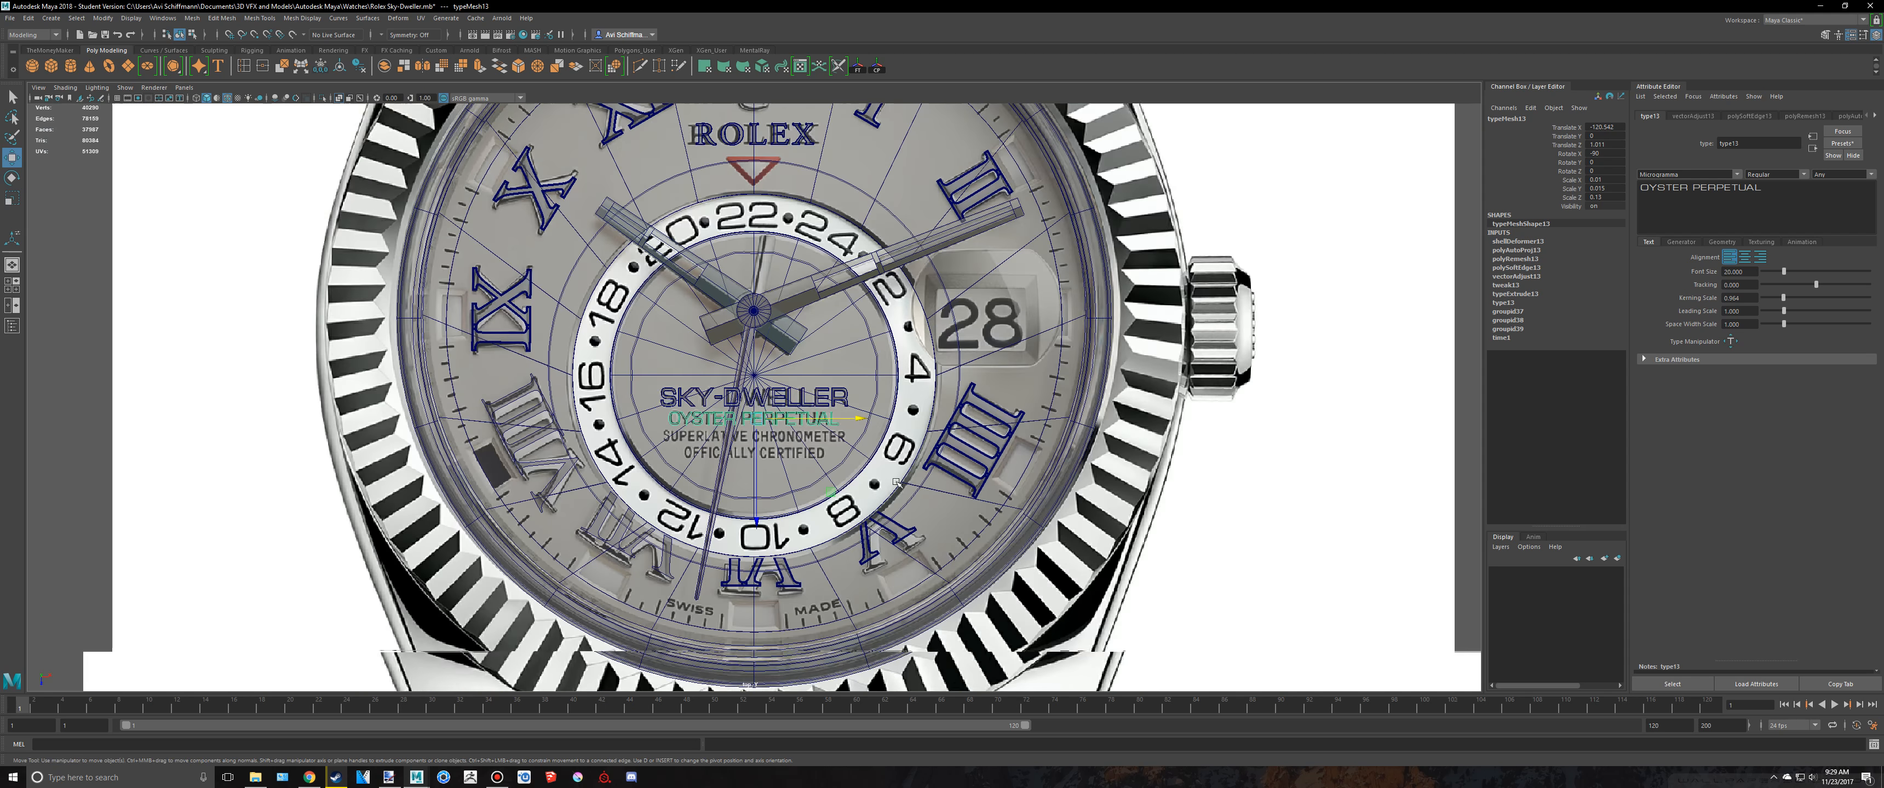
# Step: Scale down the depth of the OYSTER PERPETUAL letters by eye in the perspective view
pyautogui.press('space')
pyautogui.press('space')
pyautogui.press('f')
pyautogui.scroll(-9, 1162, 237)
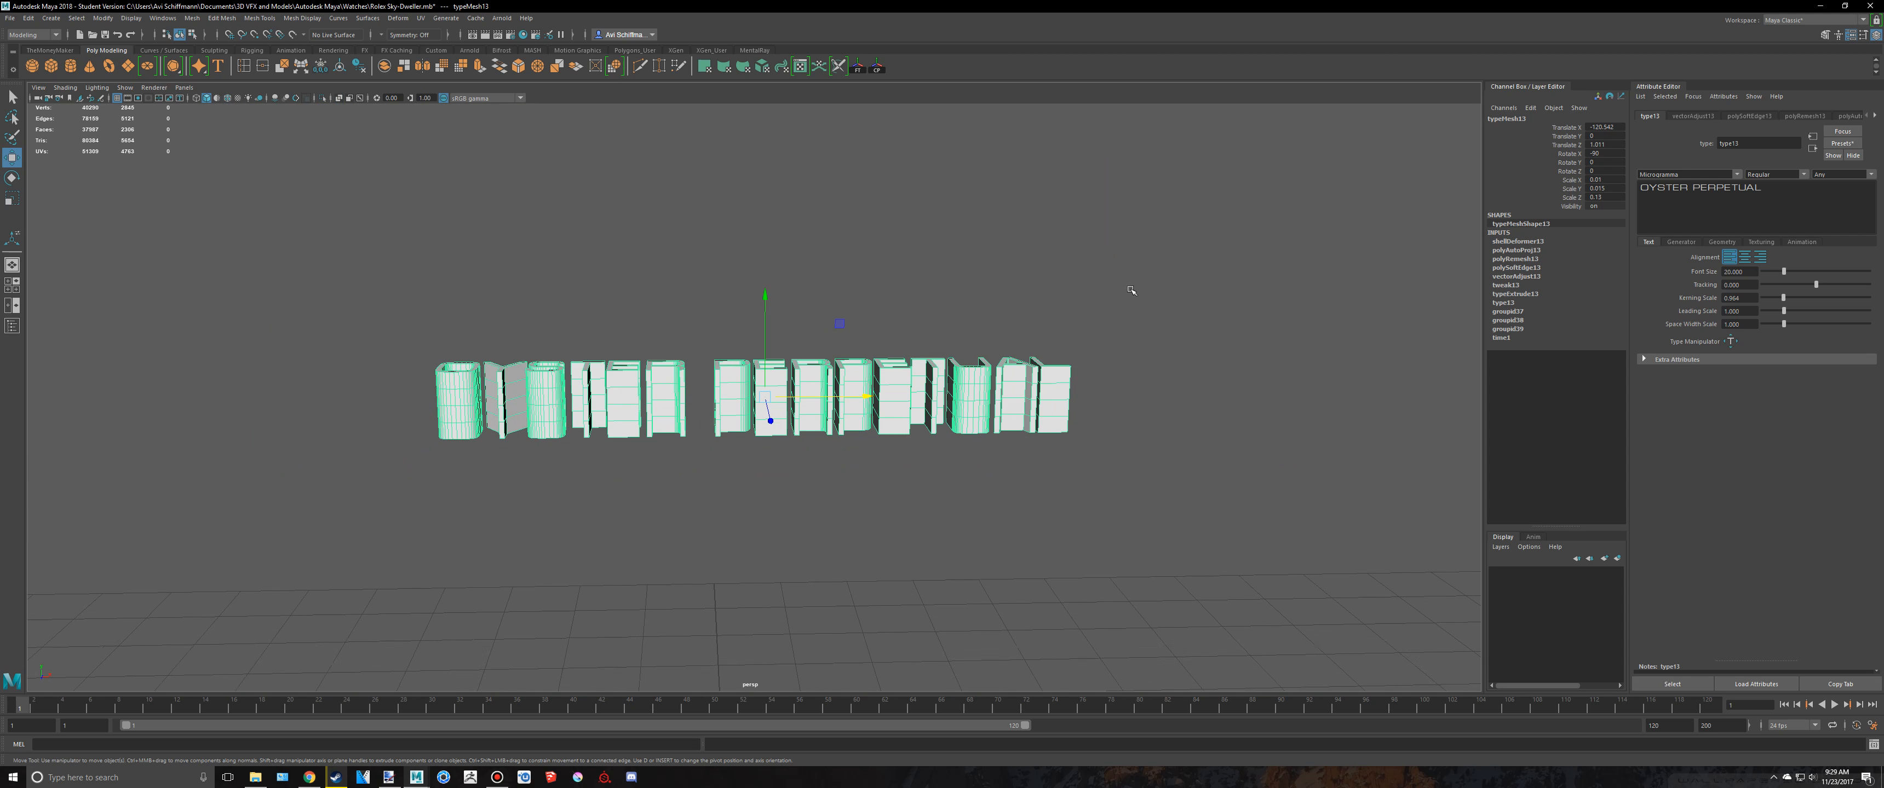
pyautogui.moveTo(1136, 287)
pyautogui.keyDown('alt'); pyautogui.mouseDown()
pyautogui.moveTo(1126, 316)
pyautogui.moveTo(1128, 300)
pyautogui.mouseUp(); pyautogui.keyUp('alt')
pyautogui.scroll(5, 1128, 301)
pyautogui.press('r')
pyautogui.moveTo(761, 299); pyautogui.dragTo(761, 355)
# Step: Copy the SKY-DWELLER text's Scale Z value and paste it into the OYSTER PERPETUAL text's Scale Z
pyautogui.click(805, 150)
pyautogui.moveTo(730, 115); pyautogui.dragTo(1002, 191)
pyautogui.click(1606, 198)
pyautogui.hotkey('ctrl', 'c')
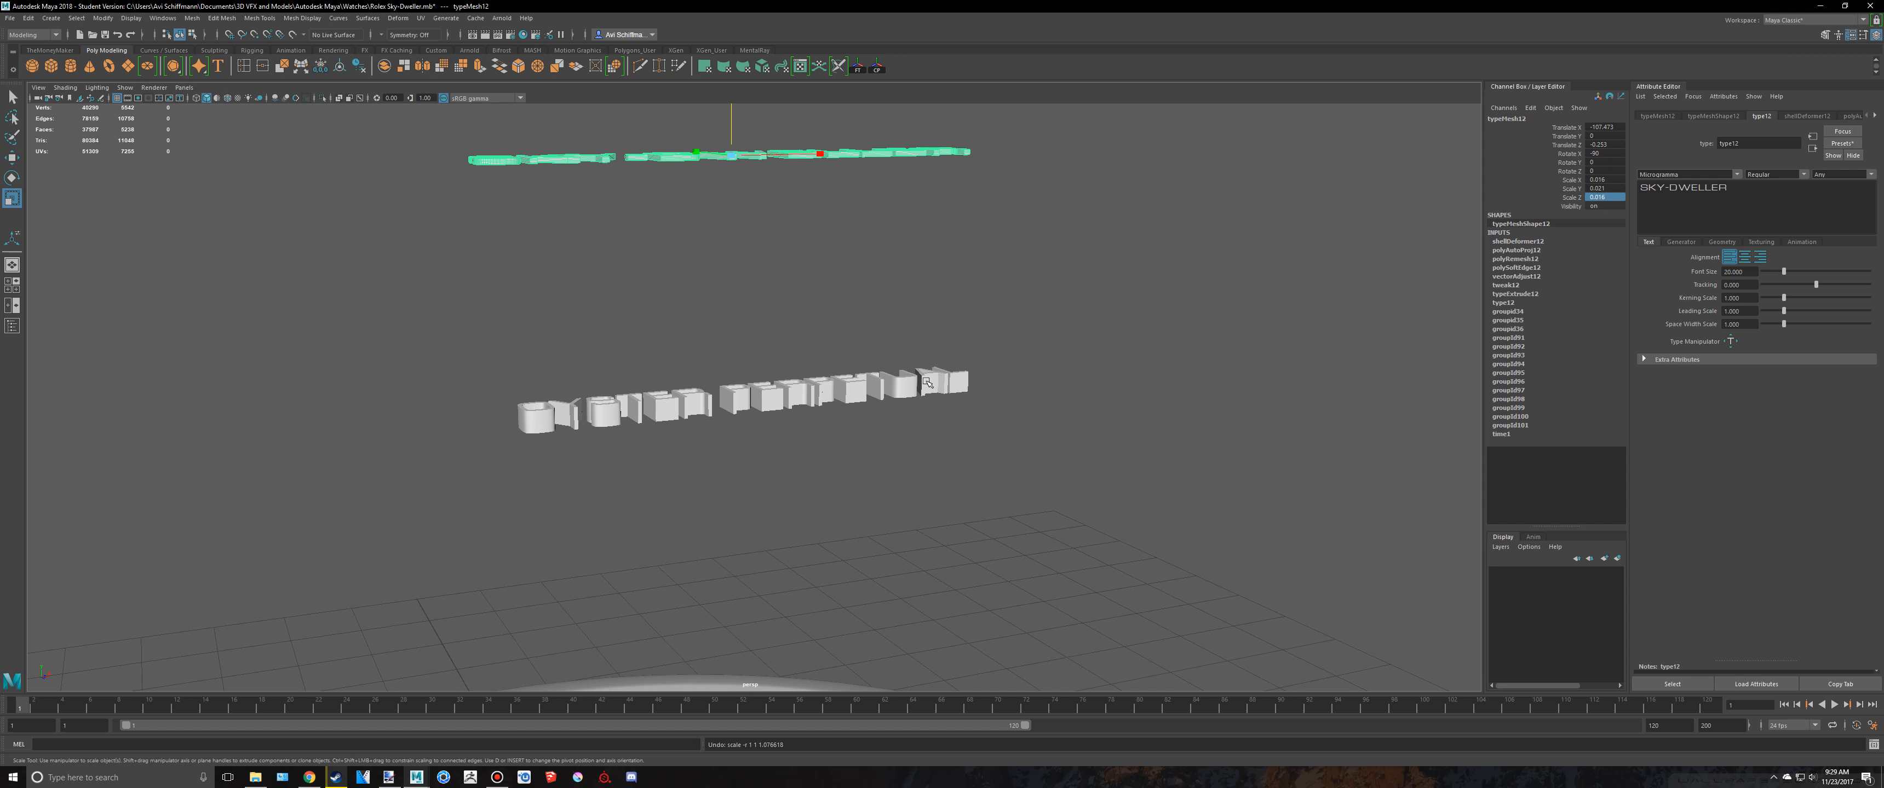
pyautogui.click(904, 384)
pyautogui.click(1605, 197)
pyautogui.hotkey('ctrl', 'v')
# Step: Examine both lettering lines above the dial with nothing selected and compare them with the reference photo in the browser
pyautogui.keyDown('alt'); pyautogui.moveTo(957, 376); pyautogui.dragTo(894, 397); pyautogui.keyUp('alt')
pyautogui.scroll(-8, 965, 355)
pyautogui.click(982, 351)
pyautogui.hotkey('alt', 'Tab')
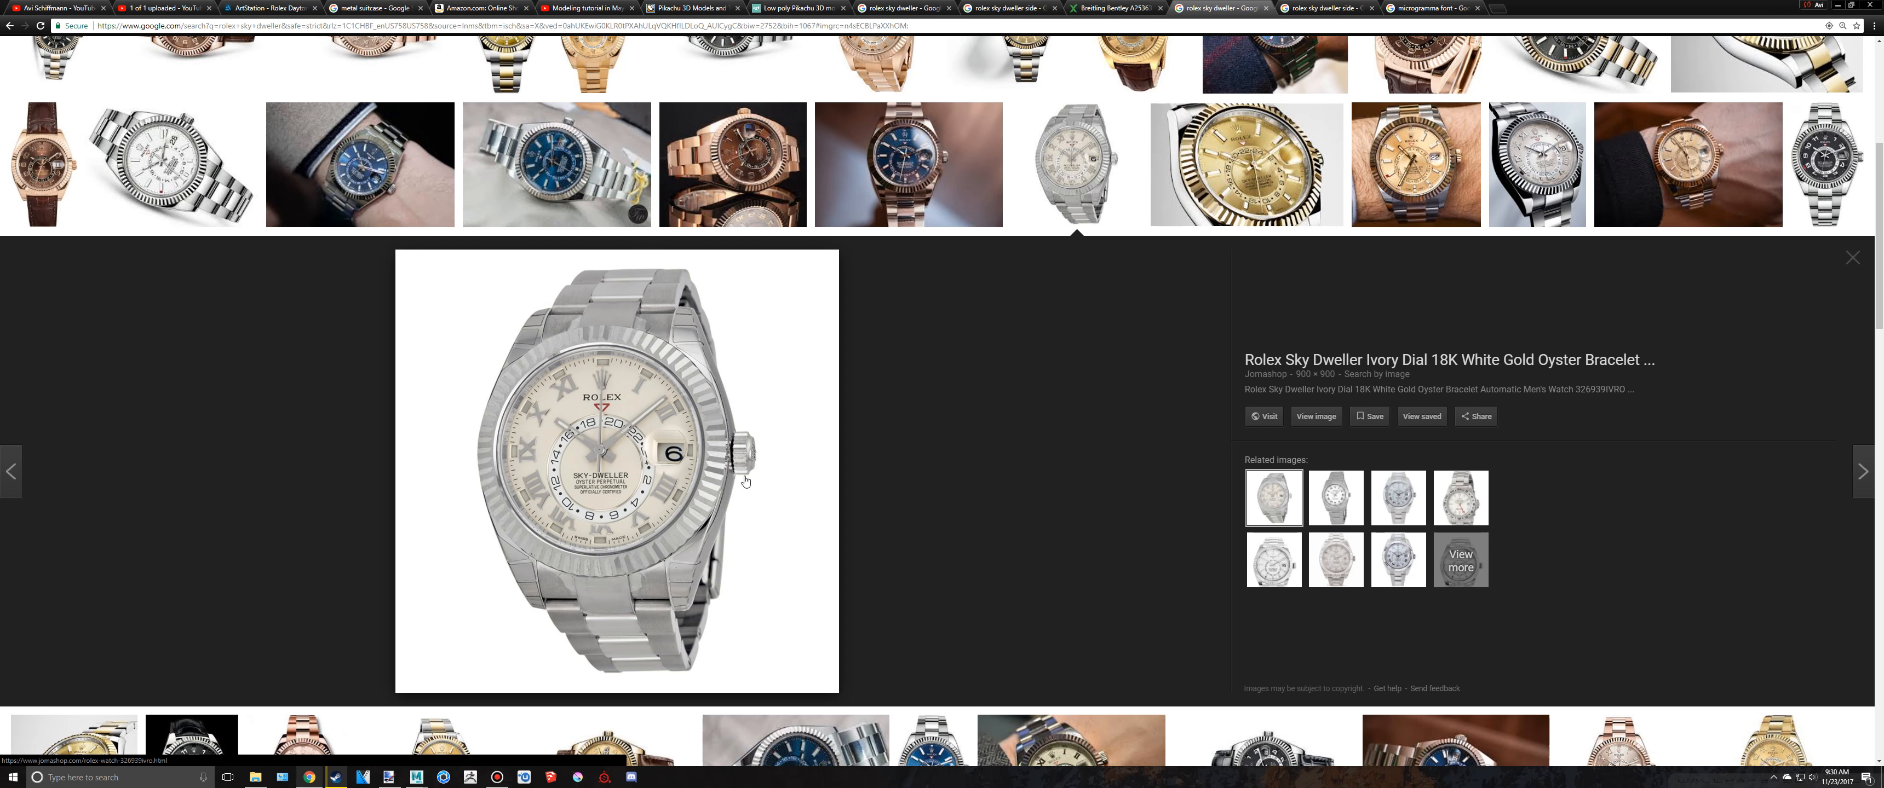
pyautogui.hotkey('alt', 'Tab')
pyautogui.scroll(-4, 1122, 240)
pyautogui.keyDown('alt'); pyautogui.moveTo(1123, 240); pyautogui.dragTo(1105, 273); pyautogui.keyUp('alt')
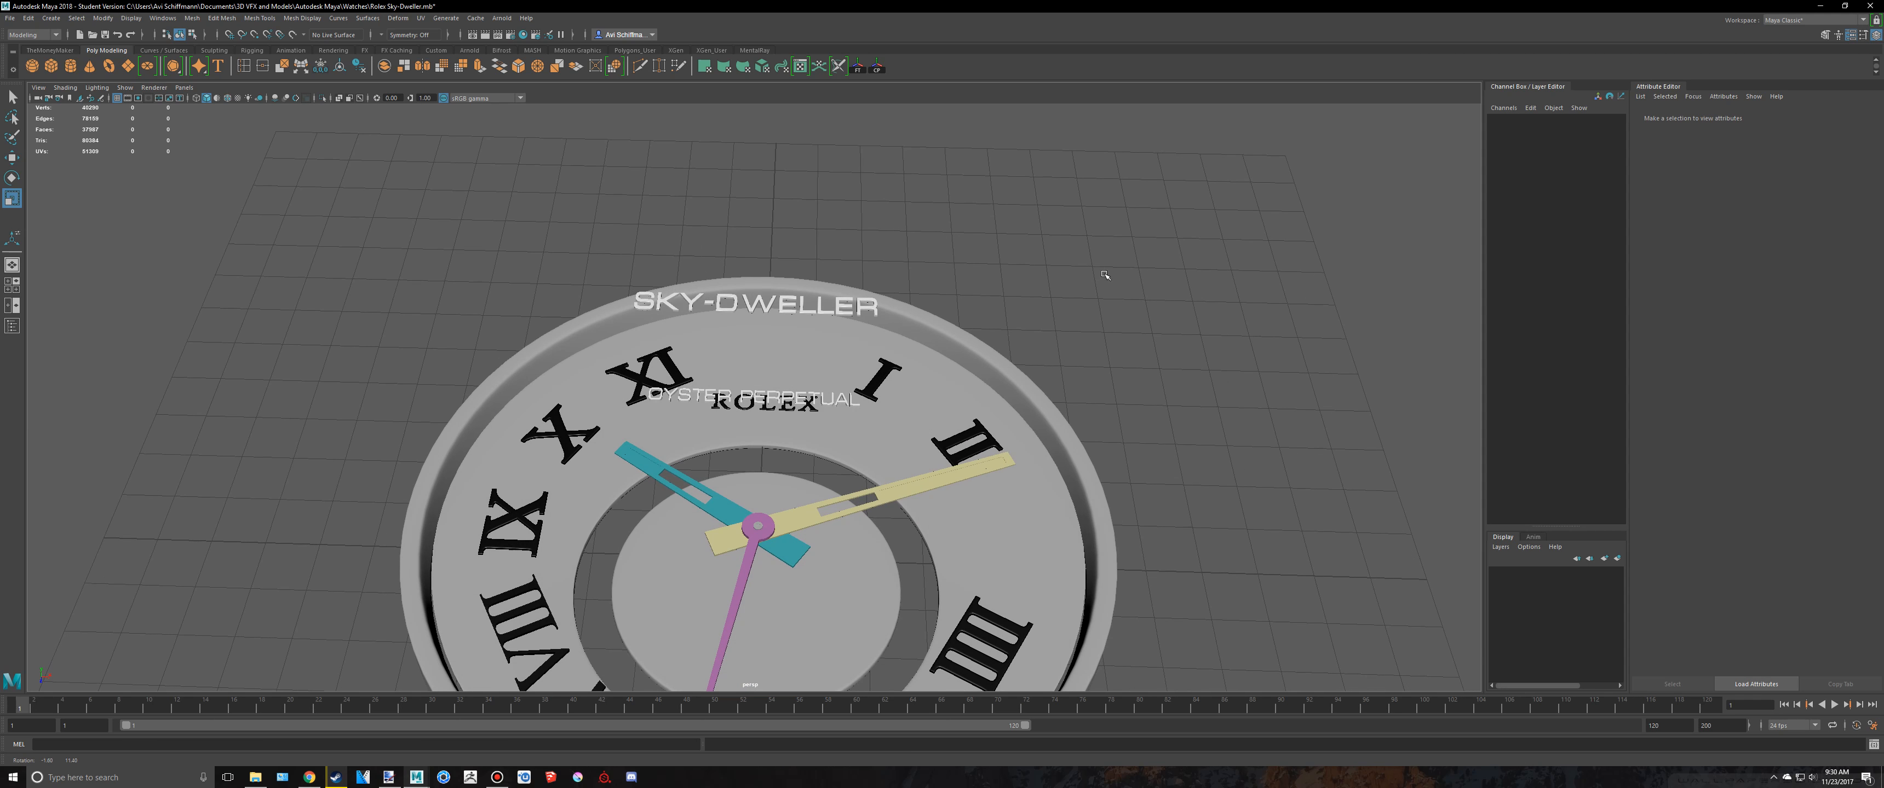
pyautogui.scroll(5, 807, 431)
# Step: Create another polygon Type object and set its text to SUPERLATIVE CHRONOMETER
pyautogui.click(217, 66)
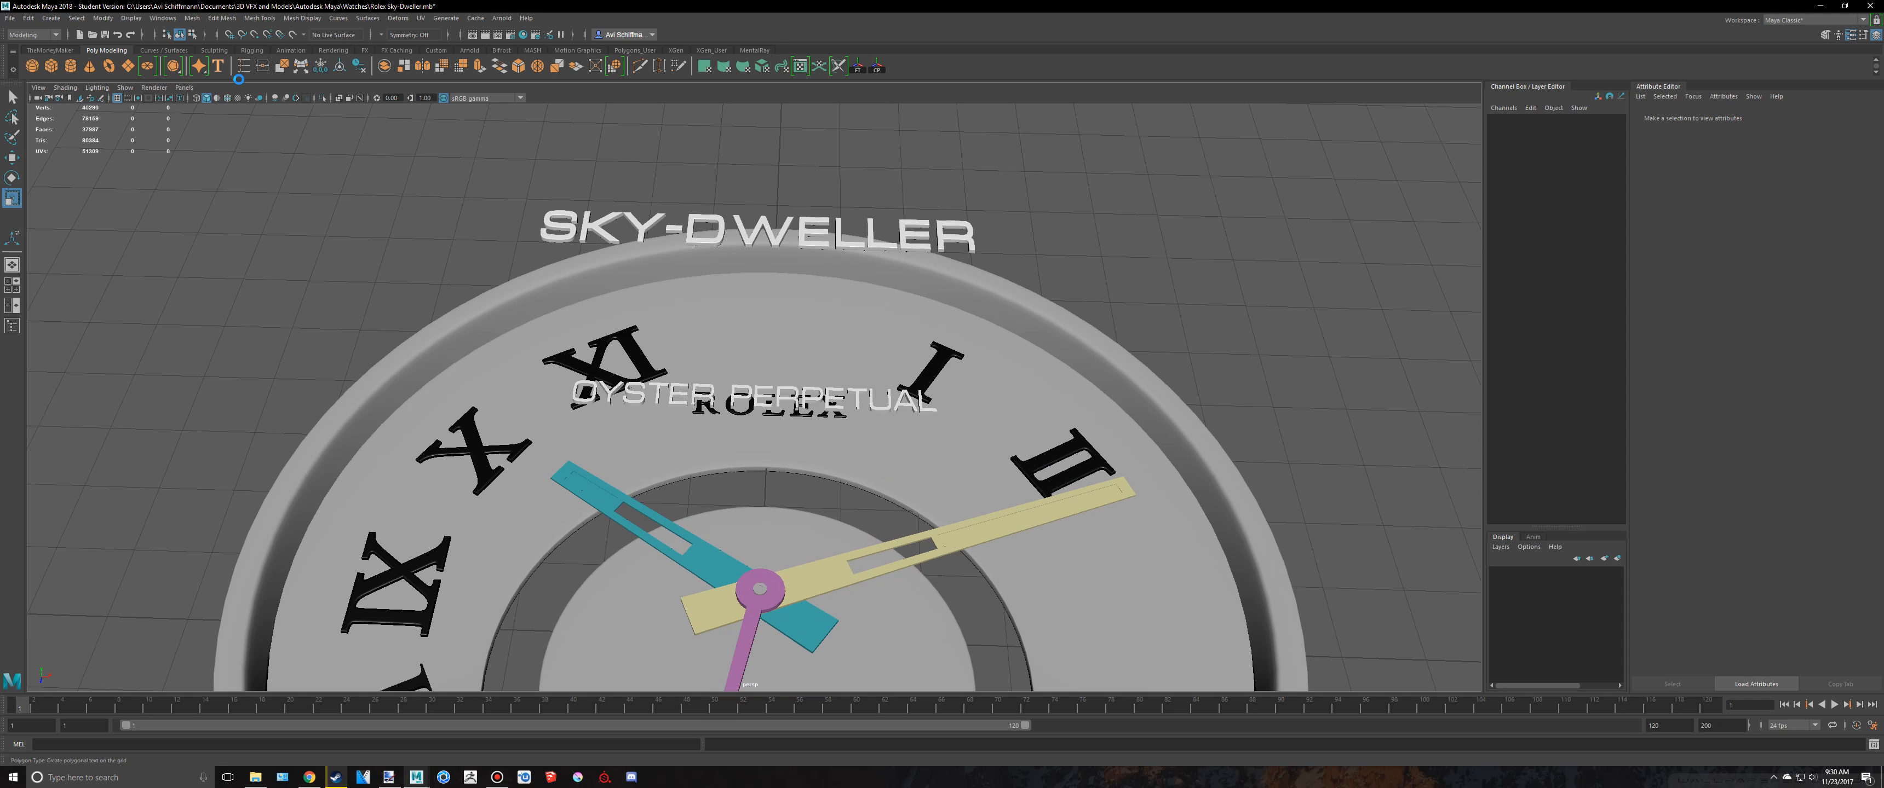
pyautogui.scroll(-3, 924, 364)
pyautogui.press('space')
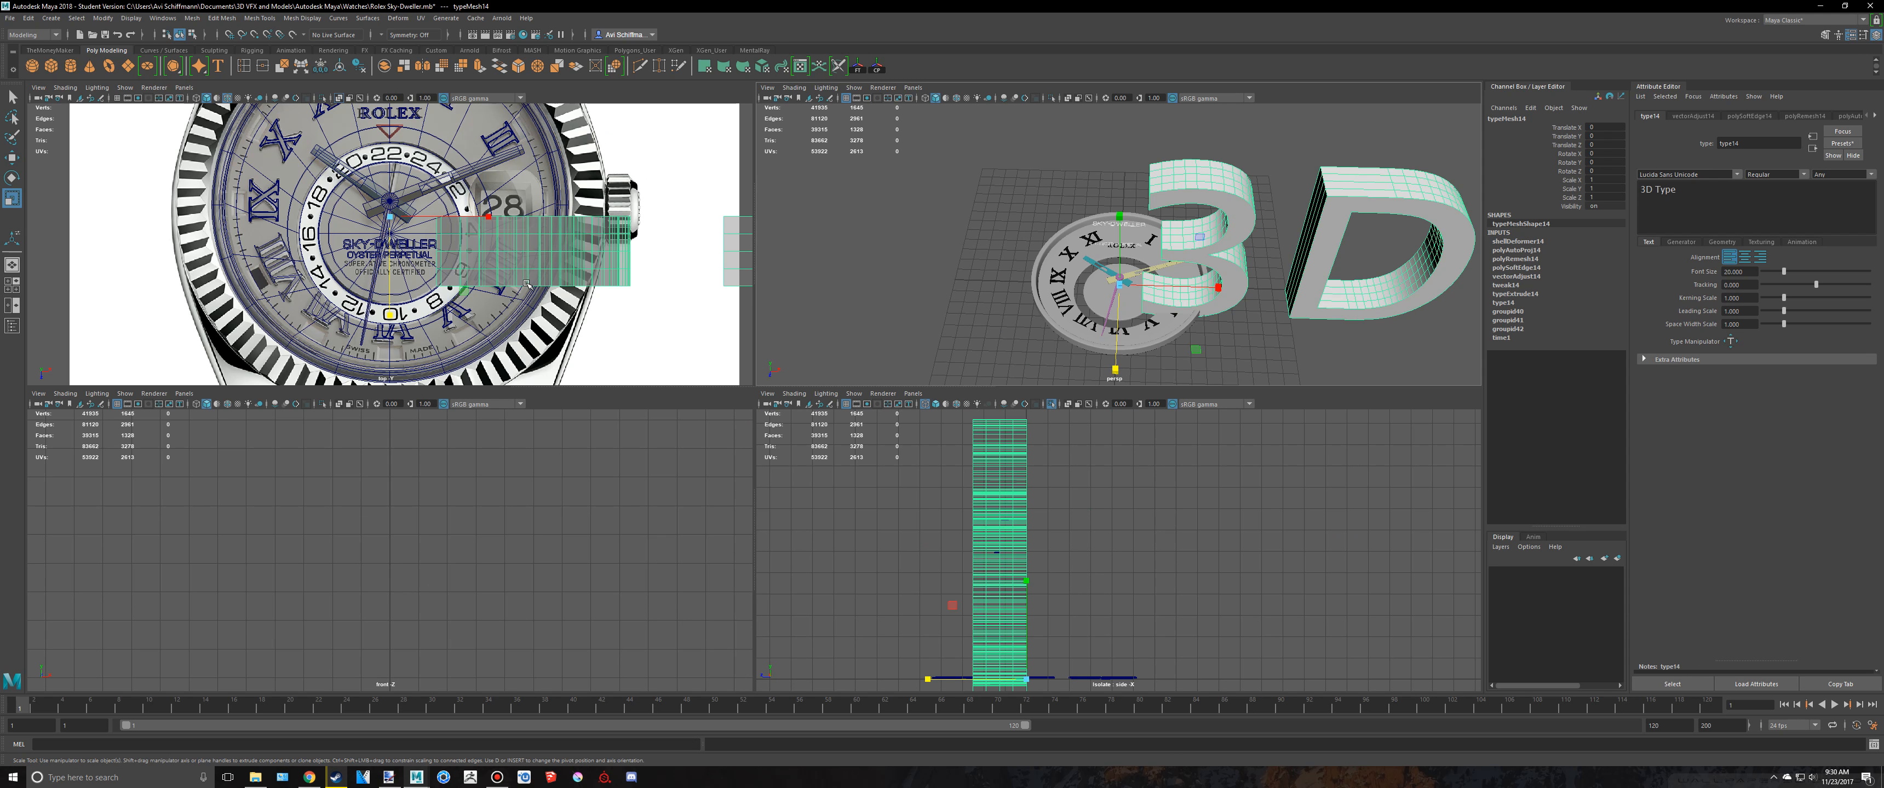
pyautogui.scroll(5, 490, 295)
pyautogui.scroll(3, 479, 276)
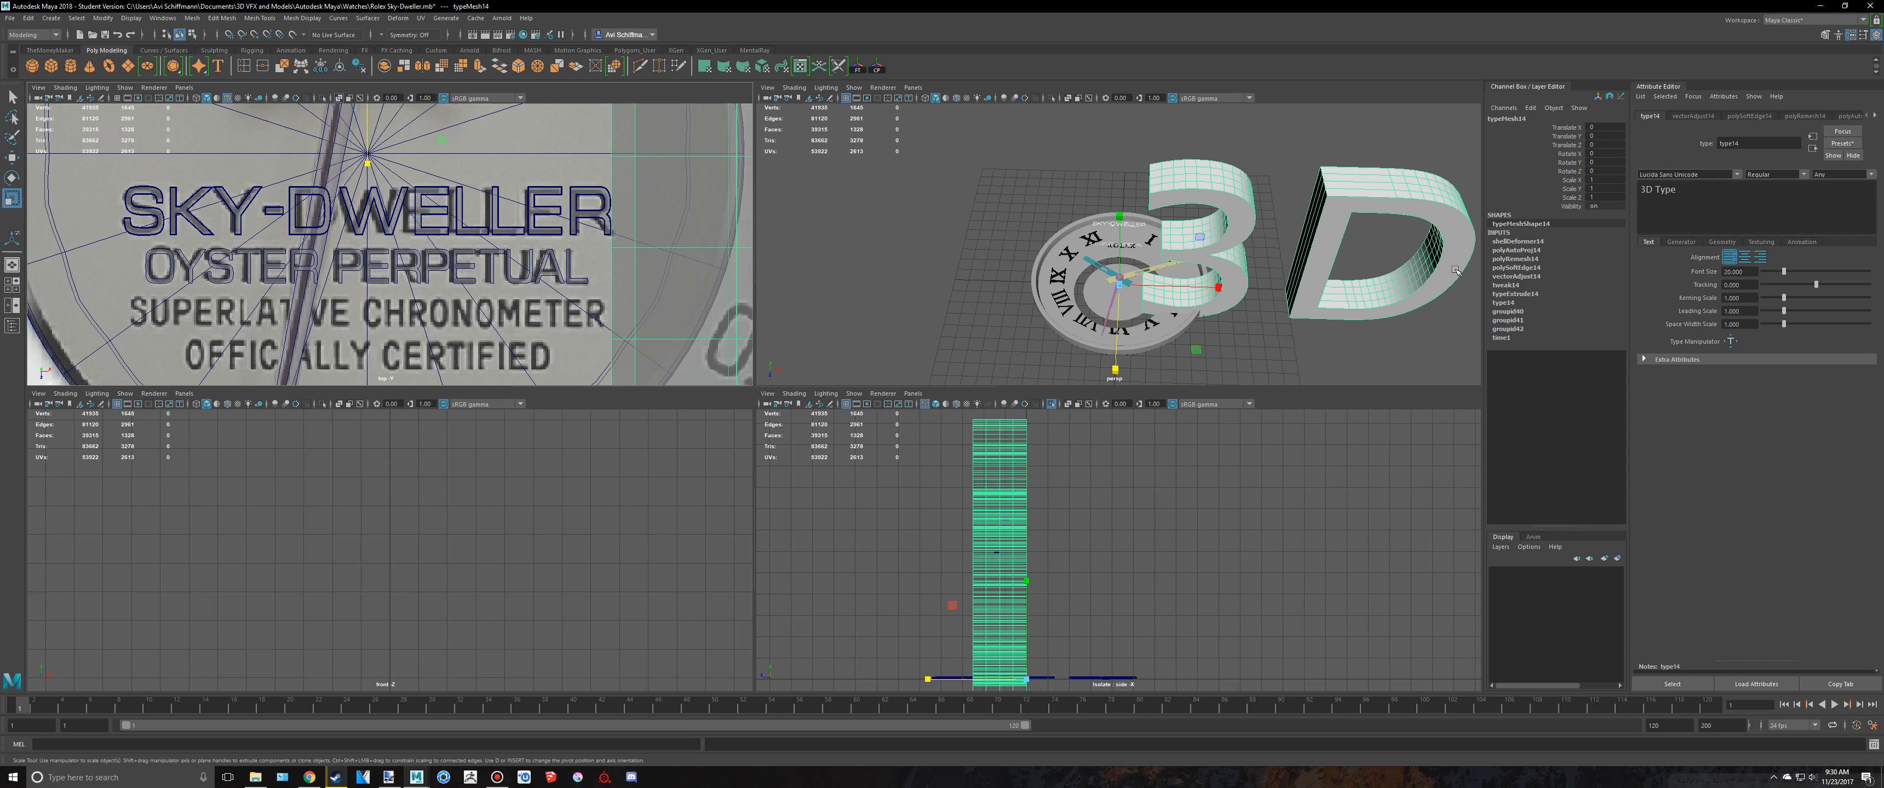
pyautogui.click(1714, 194)
pyautogui.hotkey('ctrl', 'a')
pyautogui.write('SUPER')
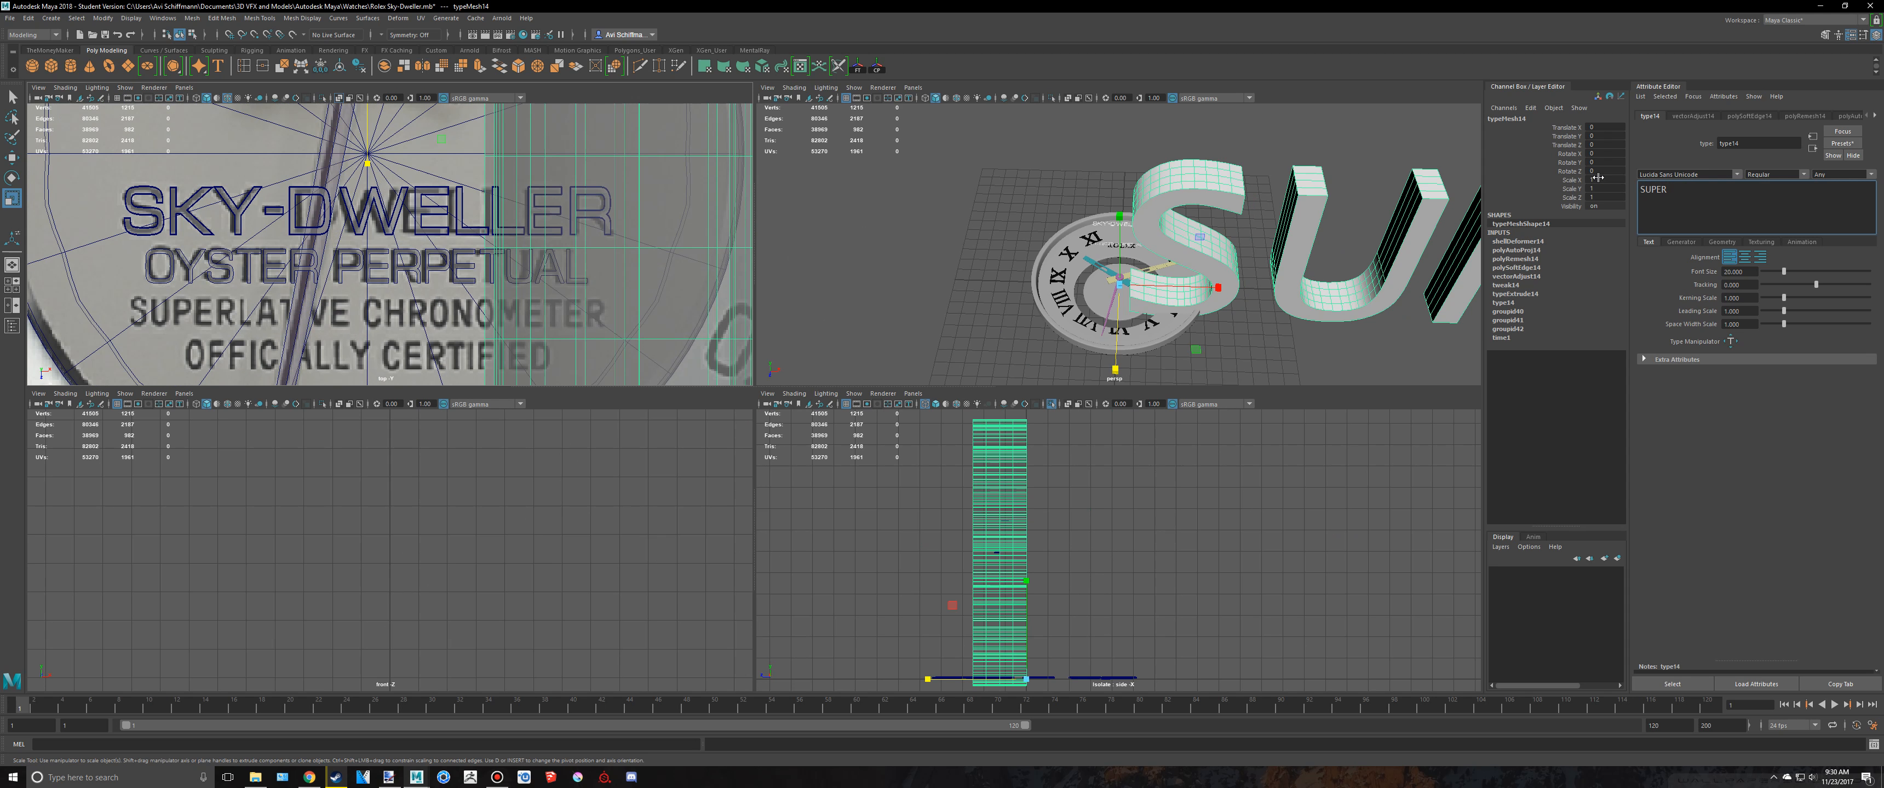
pyautogui.write('LATIVE CHRONOMETER')
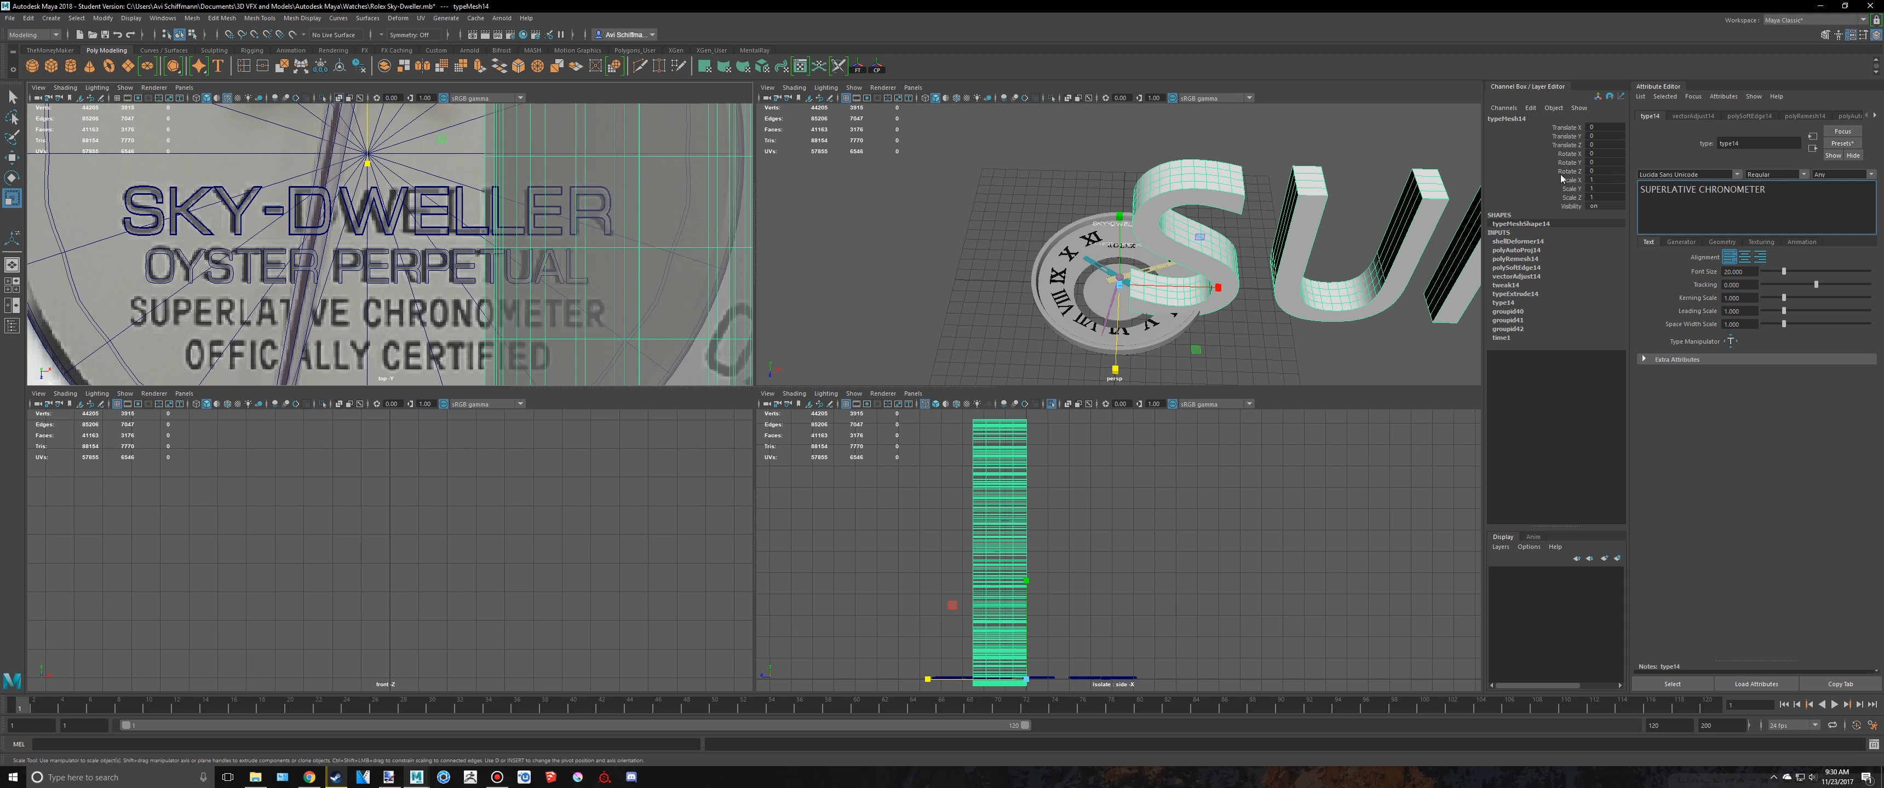
# Step: Try the Microgramma font on the SUPERLATIVE CHRONOMETER type
pyautogui.keyDown('alt'); pyautogui.moveTo(1389, 191); pyautogui.dragTo(1327, 194, button='middle'); pyautogui.keyUp('alt')
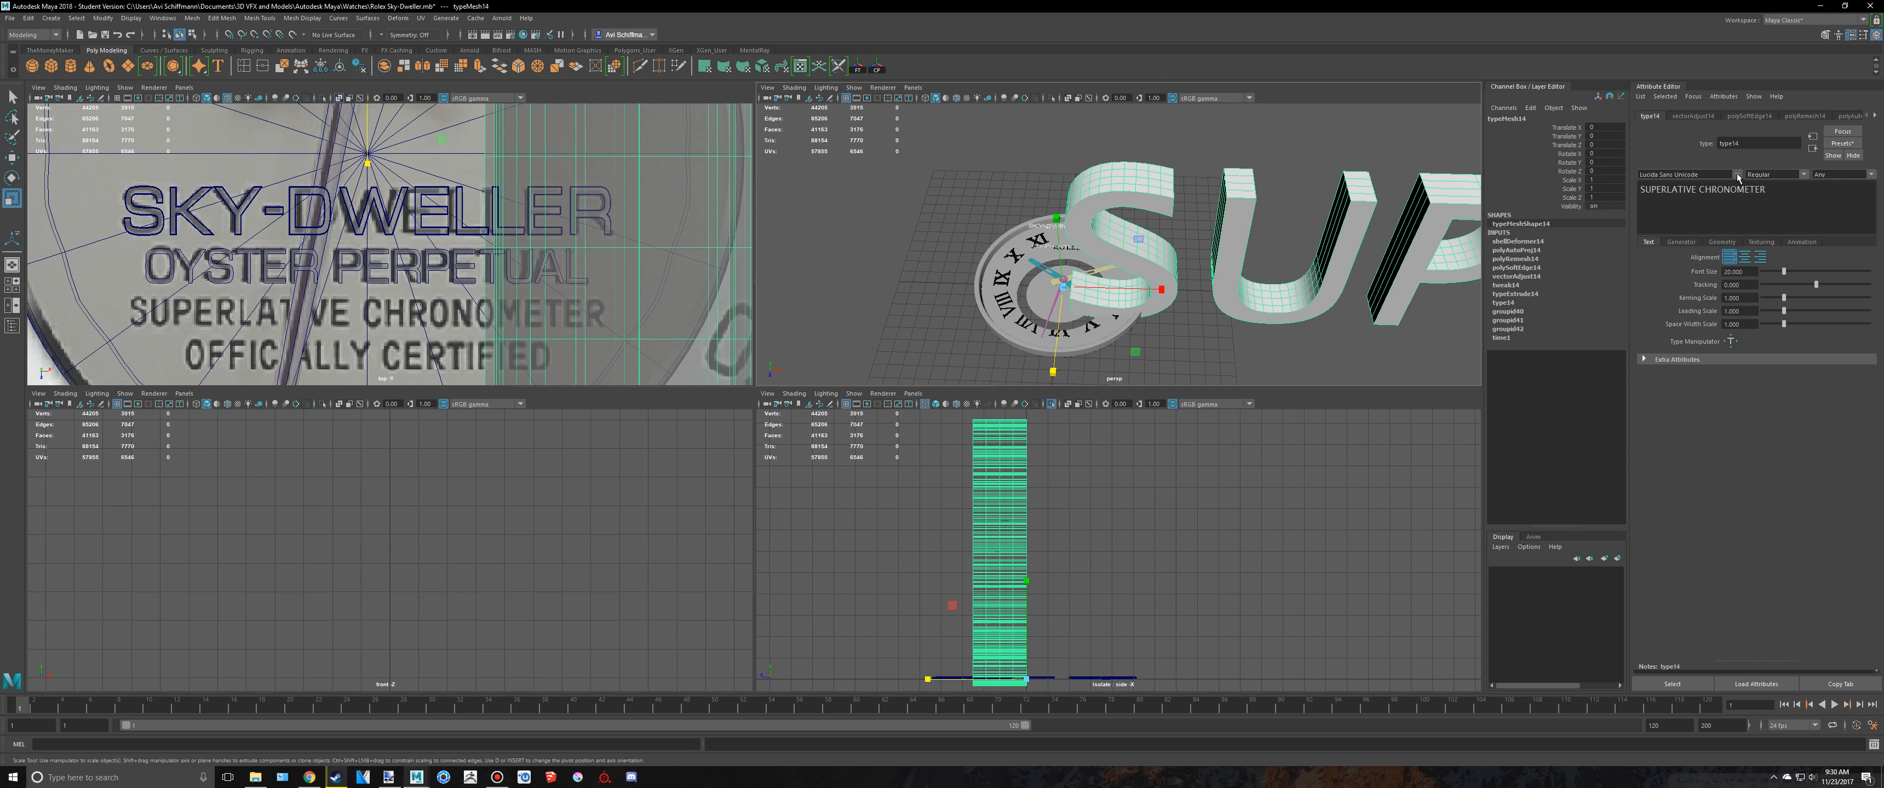
pyautogui.click(1737, 175)
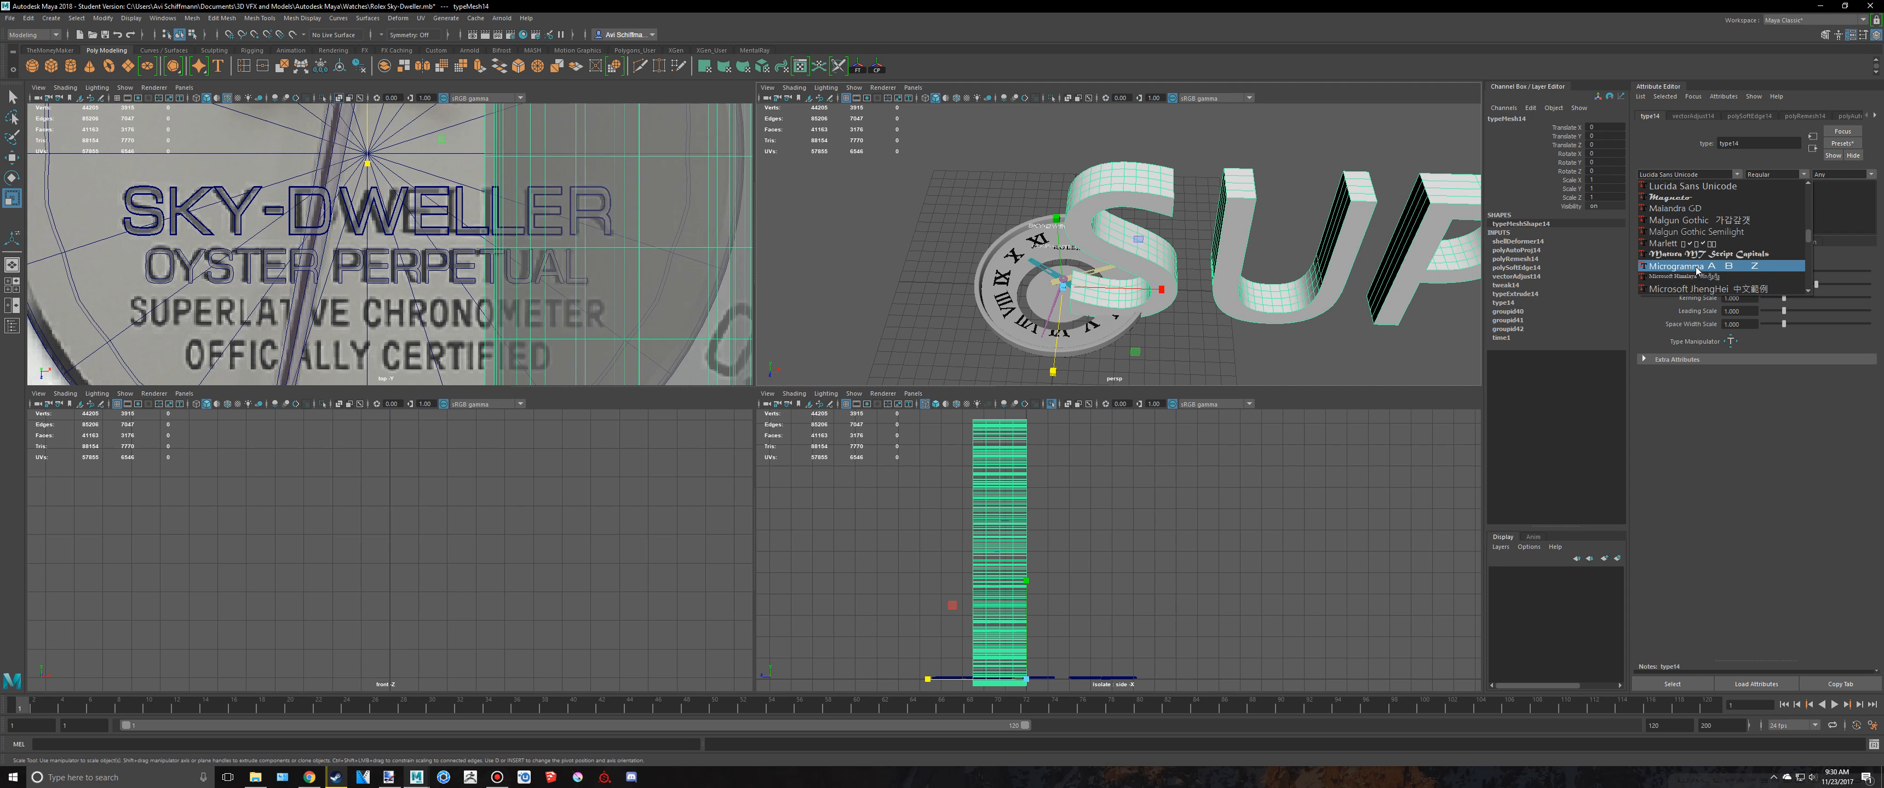
pyautogui.click(1681, 265)
pyautogui.scroll(-3, 1242, 256)
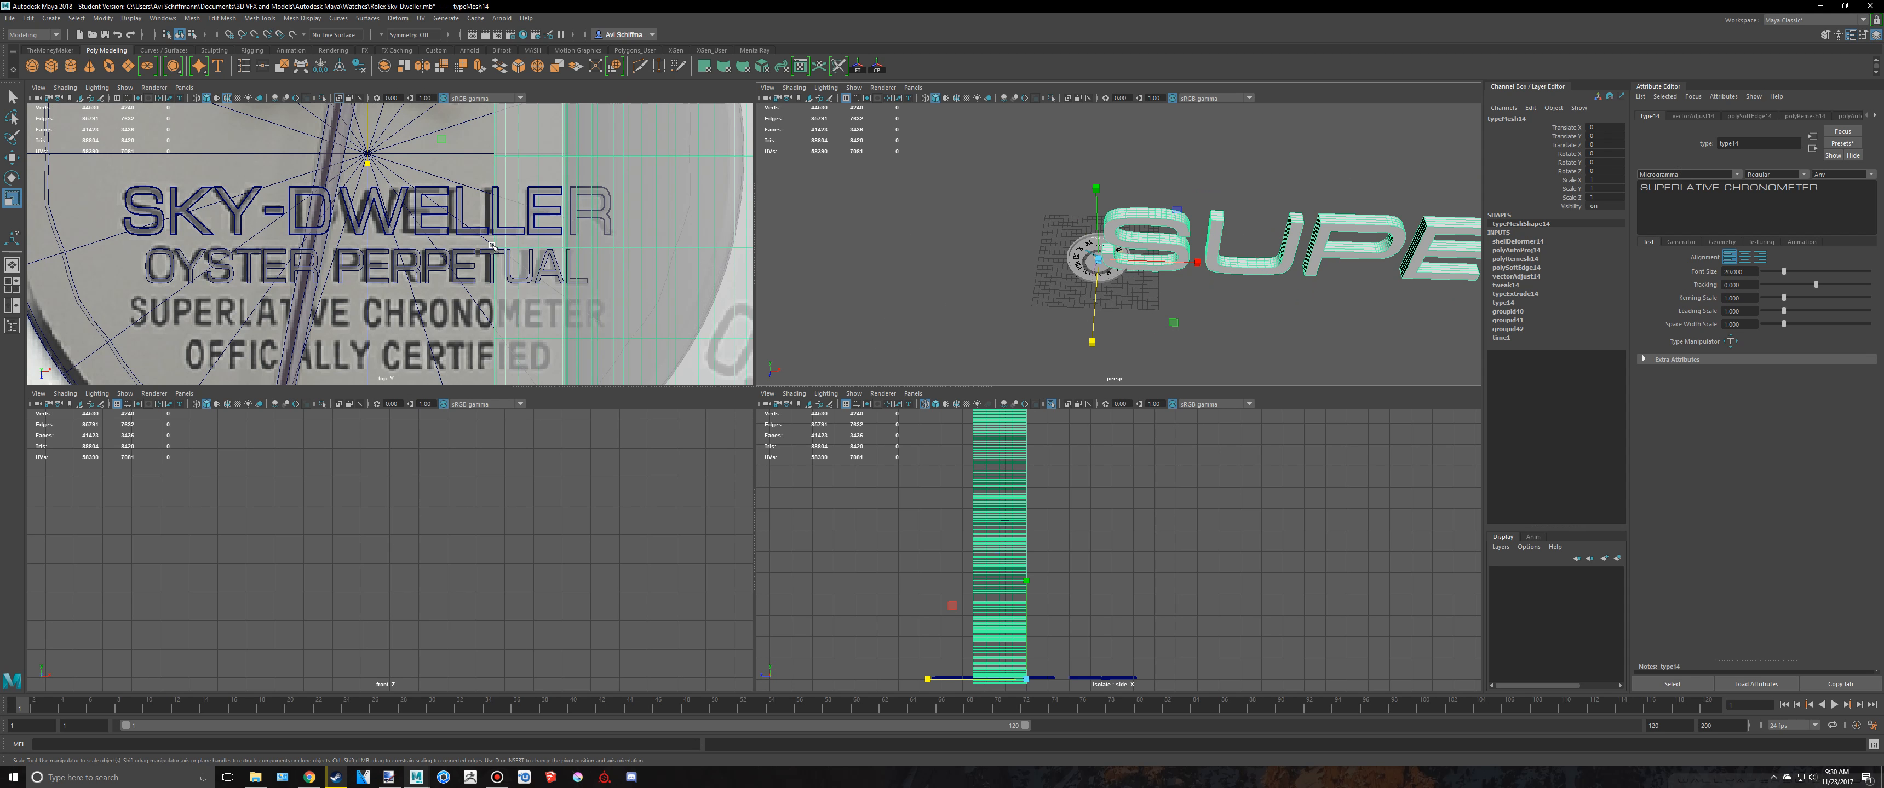
pyautogui.keyDown('alt'); pyautogui.moveTo(1077, 268); pyautogui.dragTo(1093, 216); pyautogui.keyUp('alt')
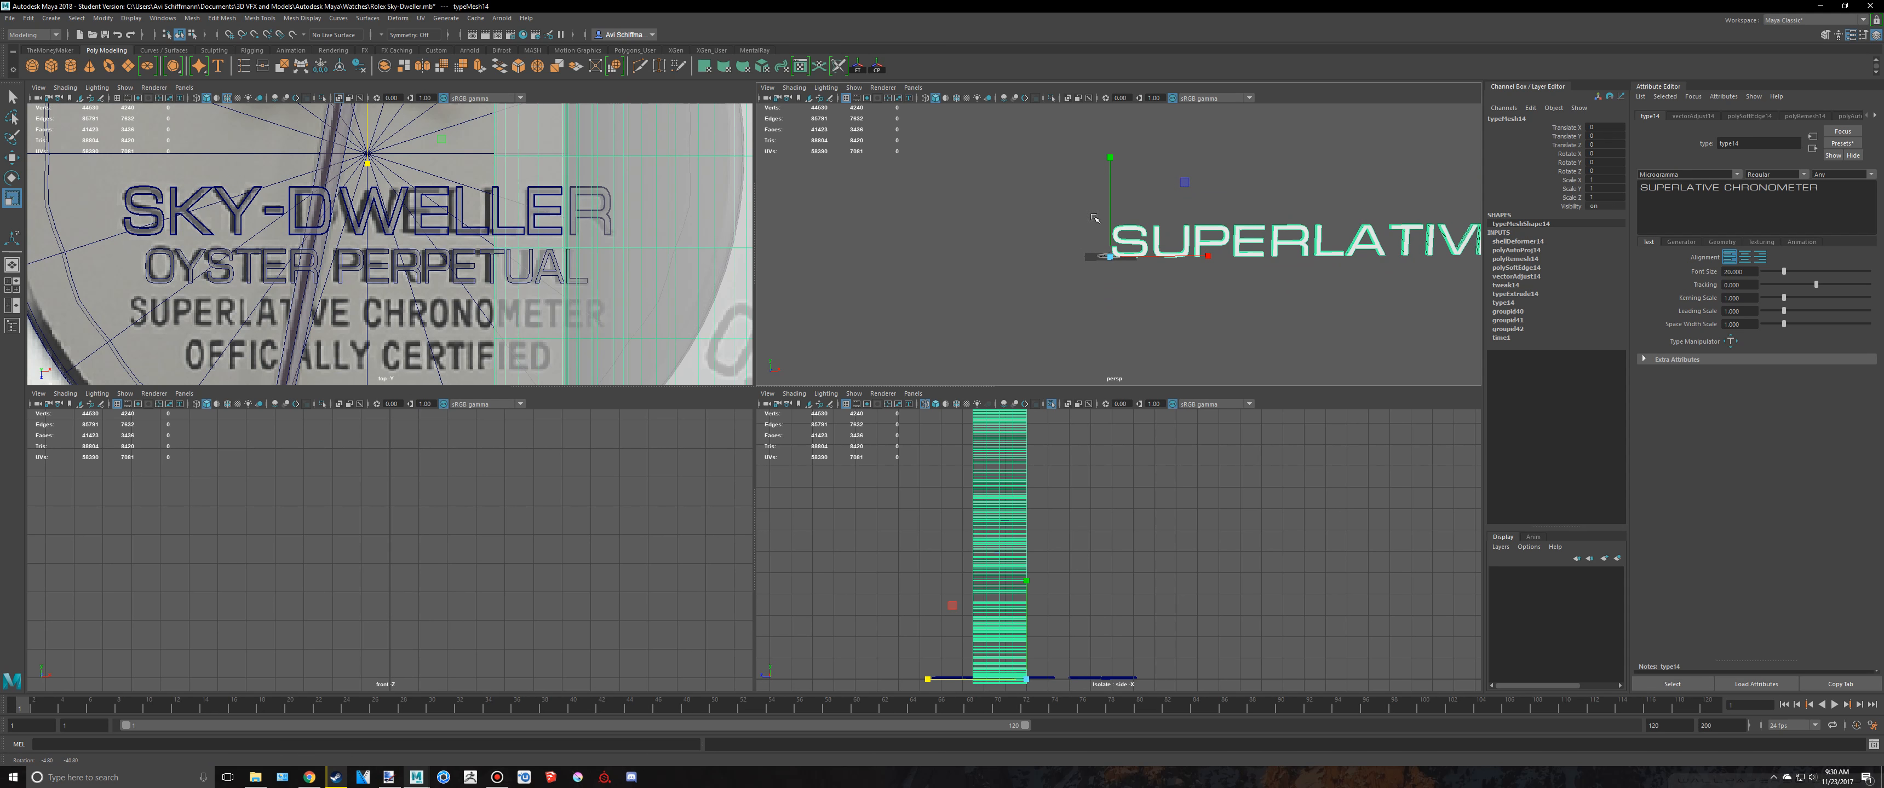
# Step: Try Adobe Garamond Pro Bold on the SUPERLATIVE CHRONOMETER type, then switch its font to Adobe Garamond Pro
pyautogui.scroll(3, 355, 333)
pyautogui.keyDown('alt'); pyautogui.moveTo(662, 107); pyautogui.dragTo(593, 130, button='middle'); pyautogui.keyUp('alt')
pyautogui.click(1737, 175)
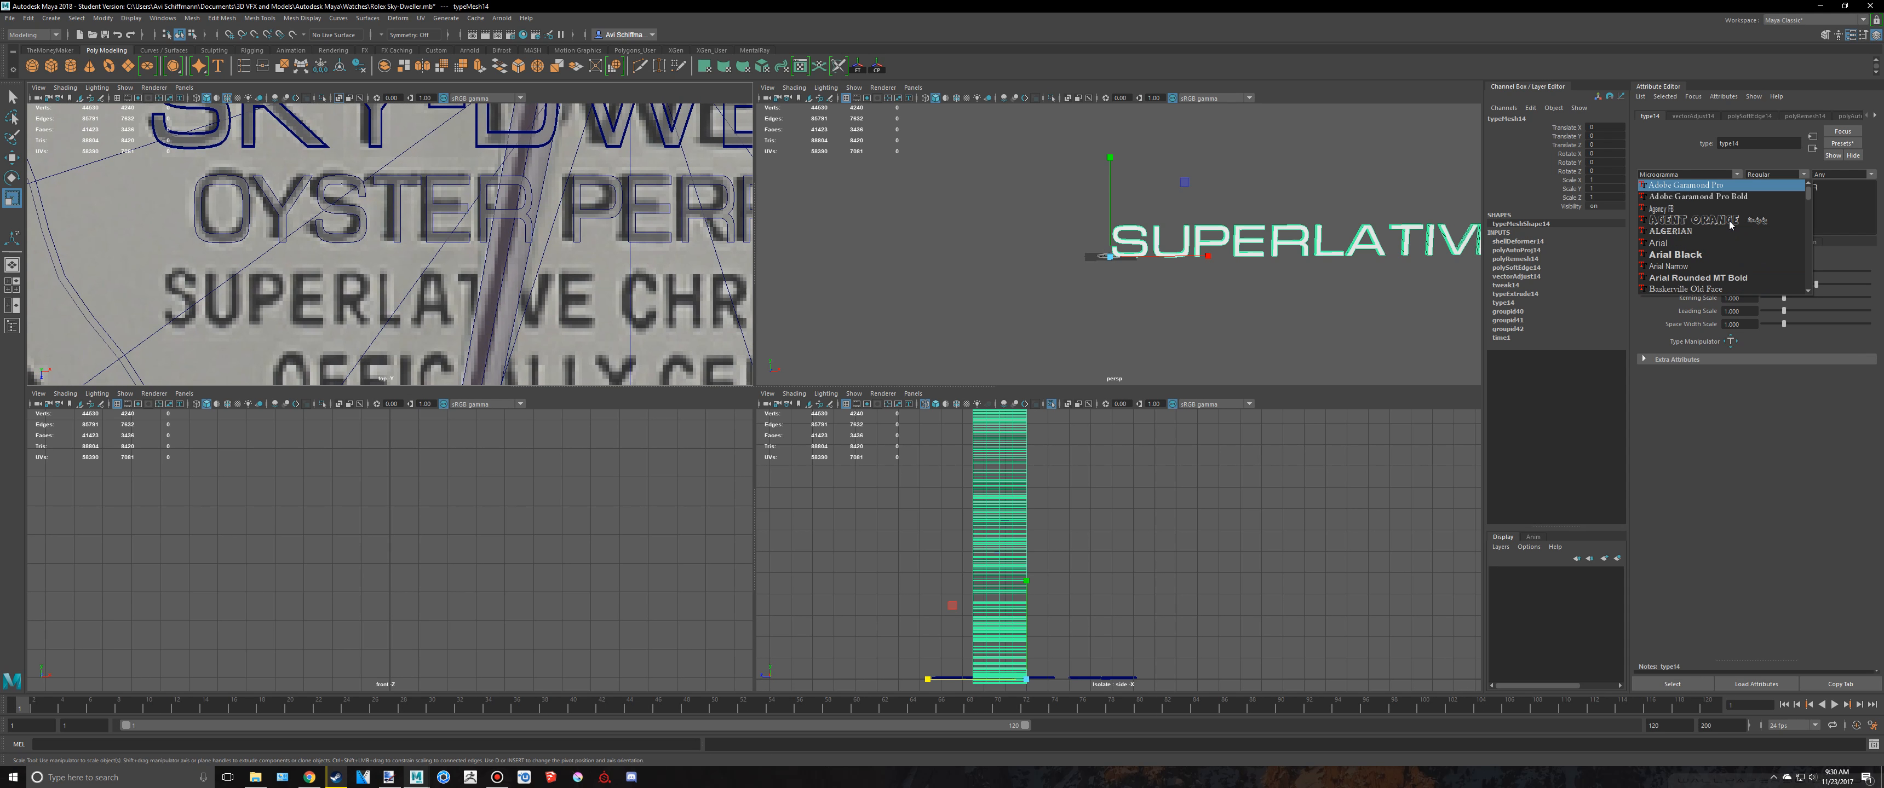
pyautogui.click(1720, 196)
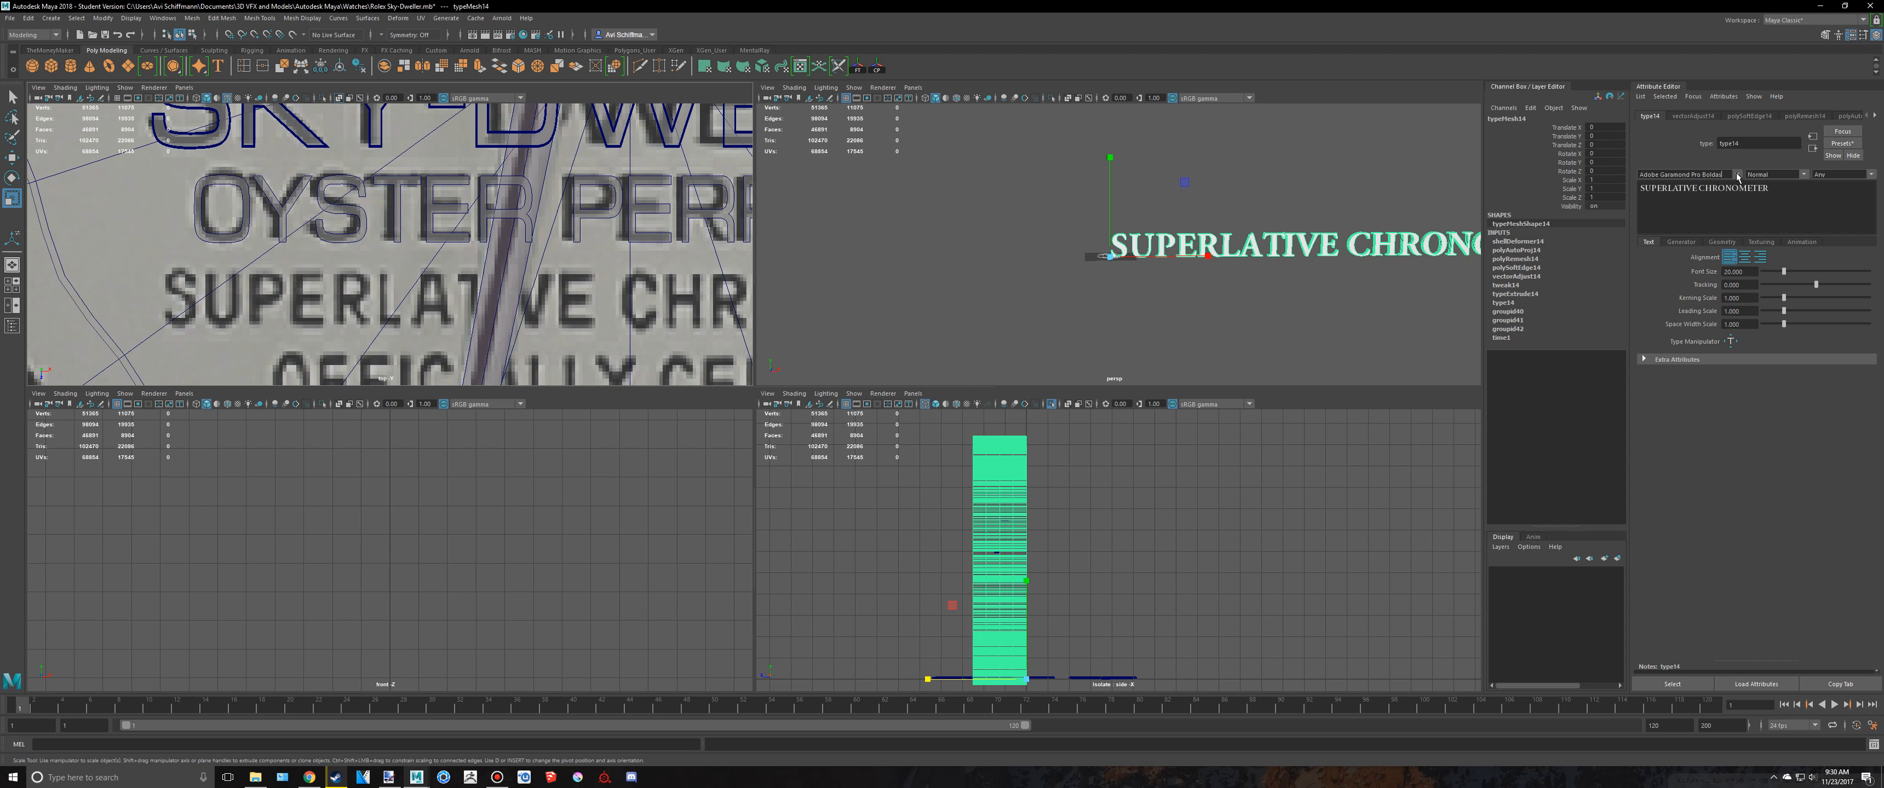
pyautogui.click(1737, 177)
pyautogui.click(1711, 188)
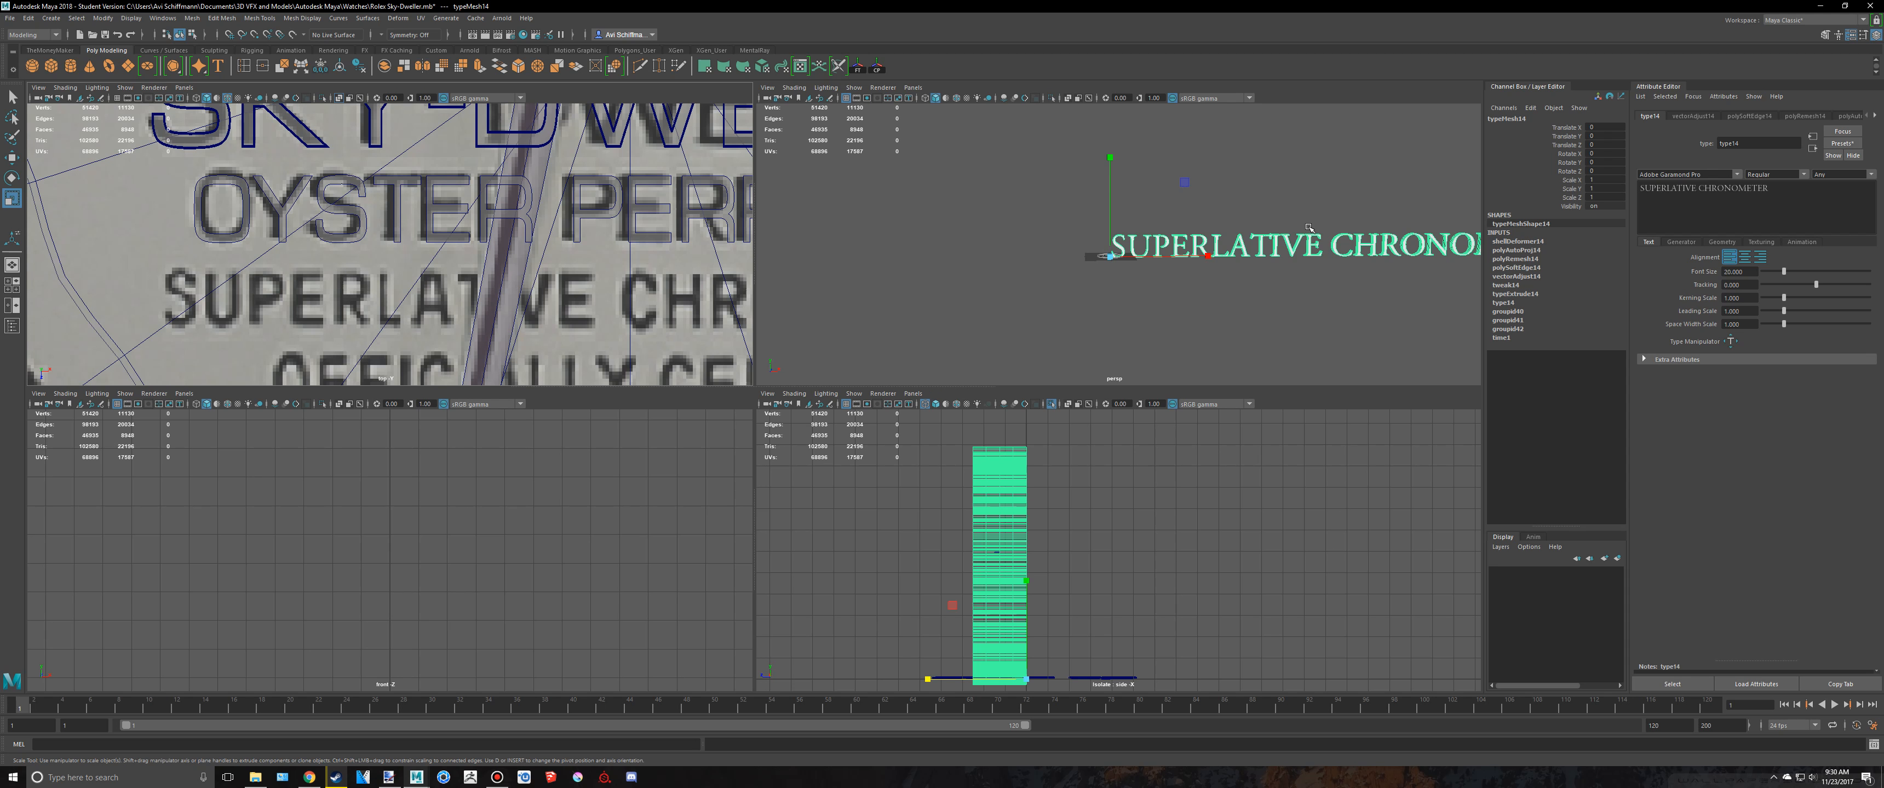
# Step: Try the Baskerville Old Face font on the SUPERLATIVE CHRONOMETER type and inspect its letter shapes
pyautogui.click(1737, 175)
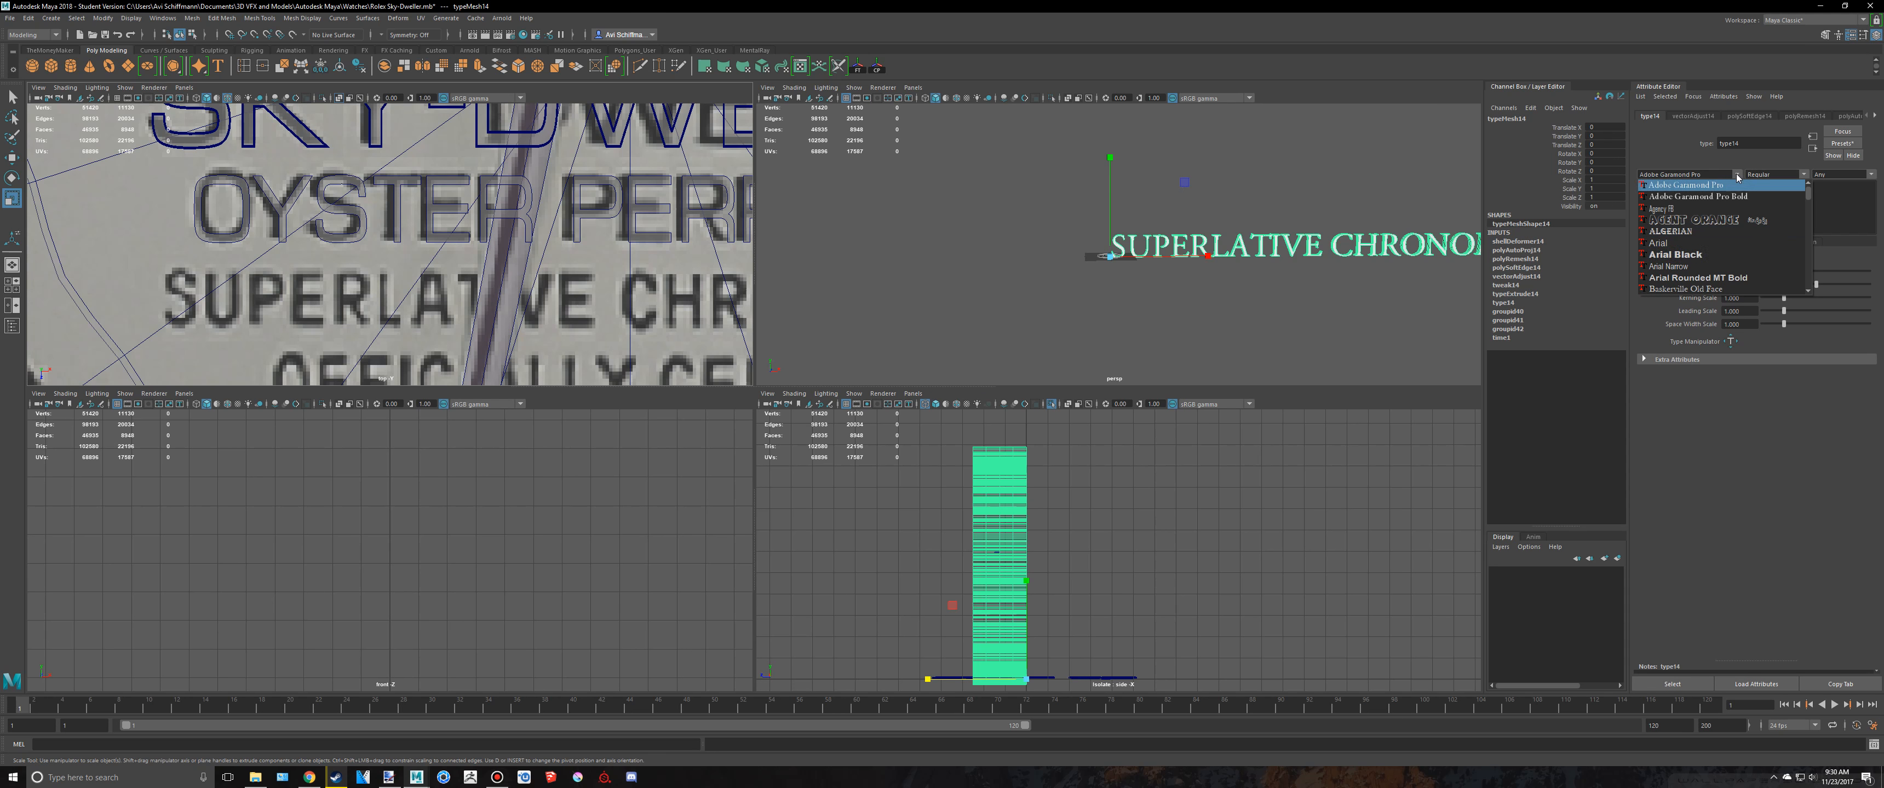
pyautogui.click(1688, 290)
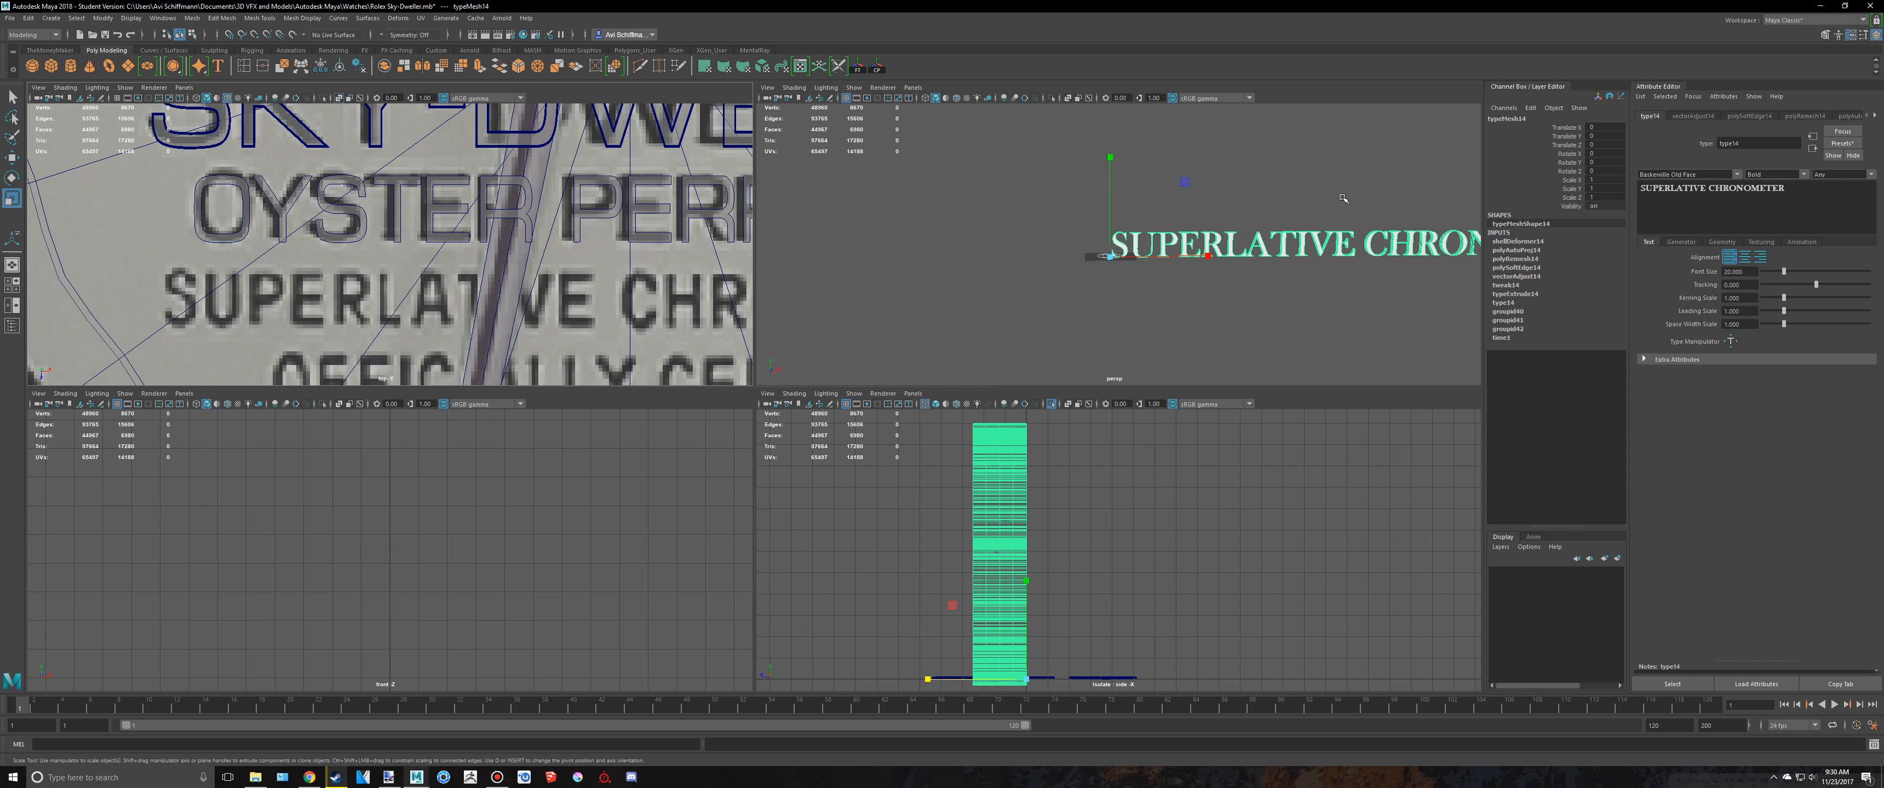
pyautogui.scroll(3, 1338, 198)
pyautogui.keyDown('alt'); pyautogui.moveTo(1333, 199); pyautogui.dragTo(1268, 144); pyautogui.keyUp('alt')
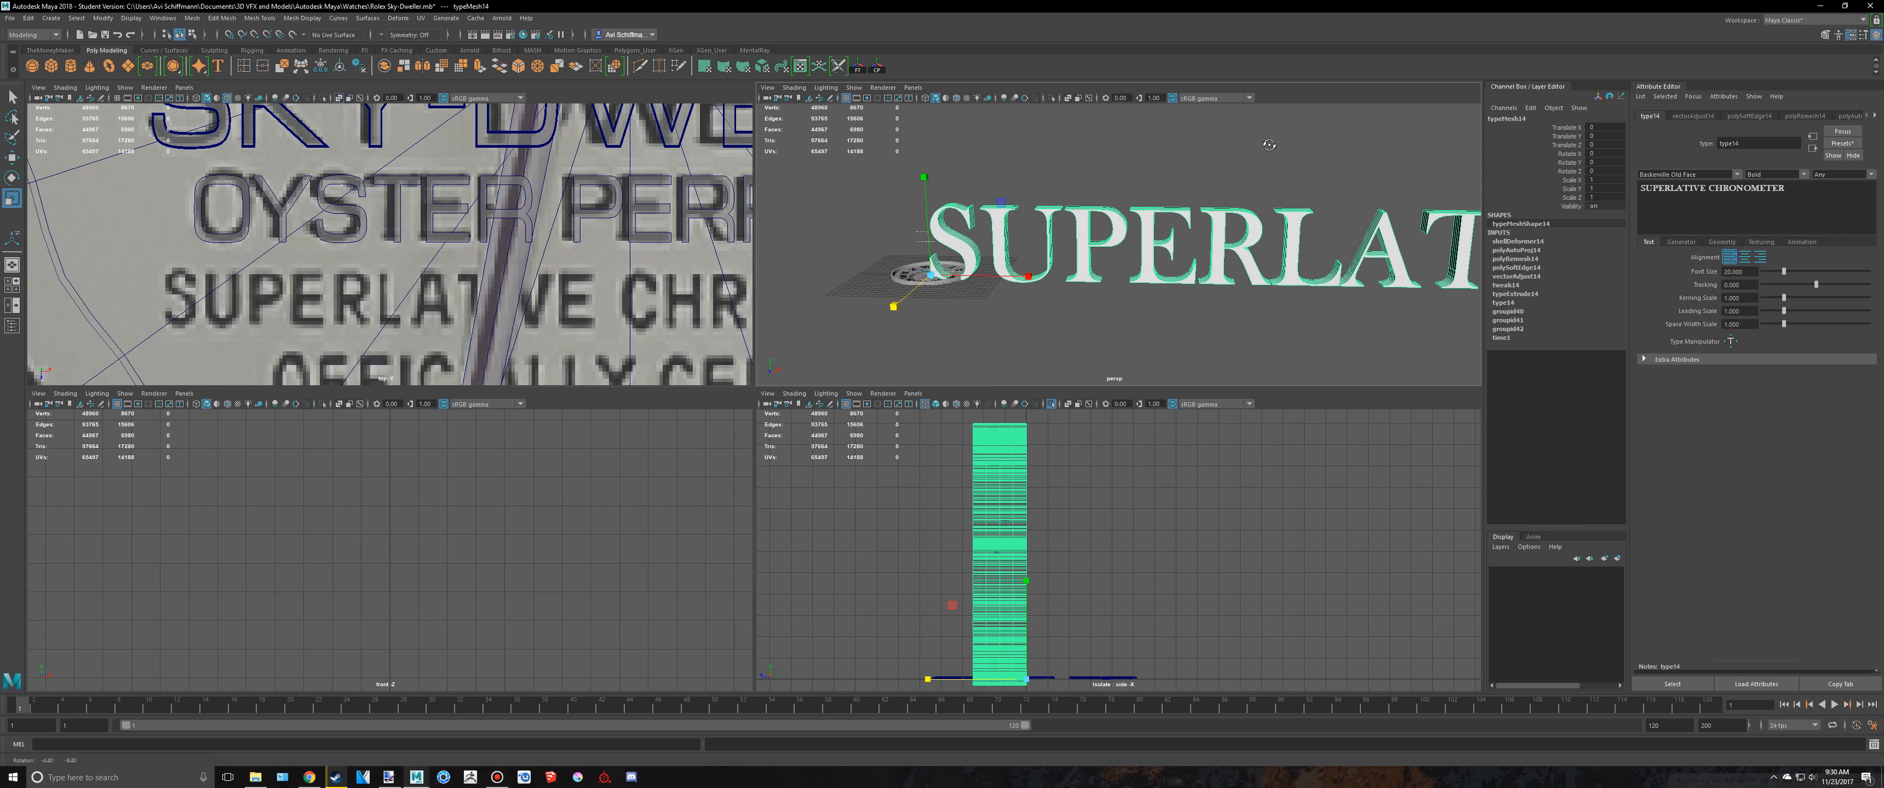
pyautogui.scroll(-3, 1268, 144)
pyautogui.scroll(-5, 529, 181)
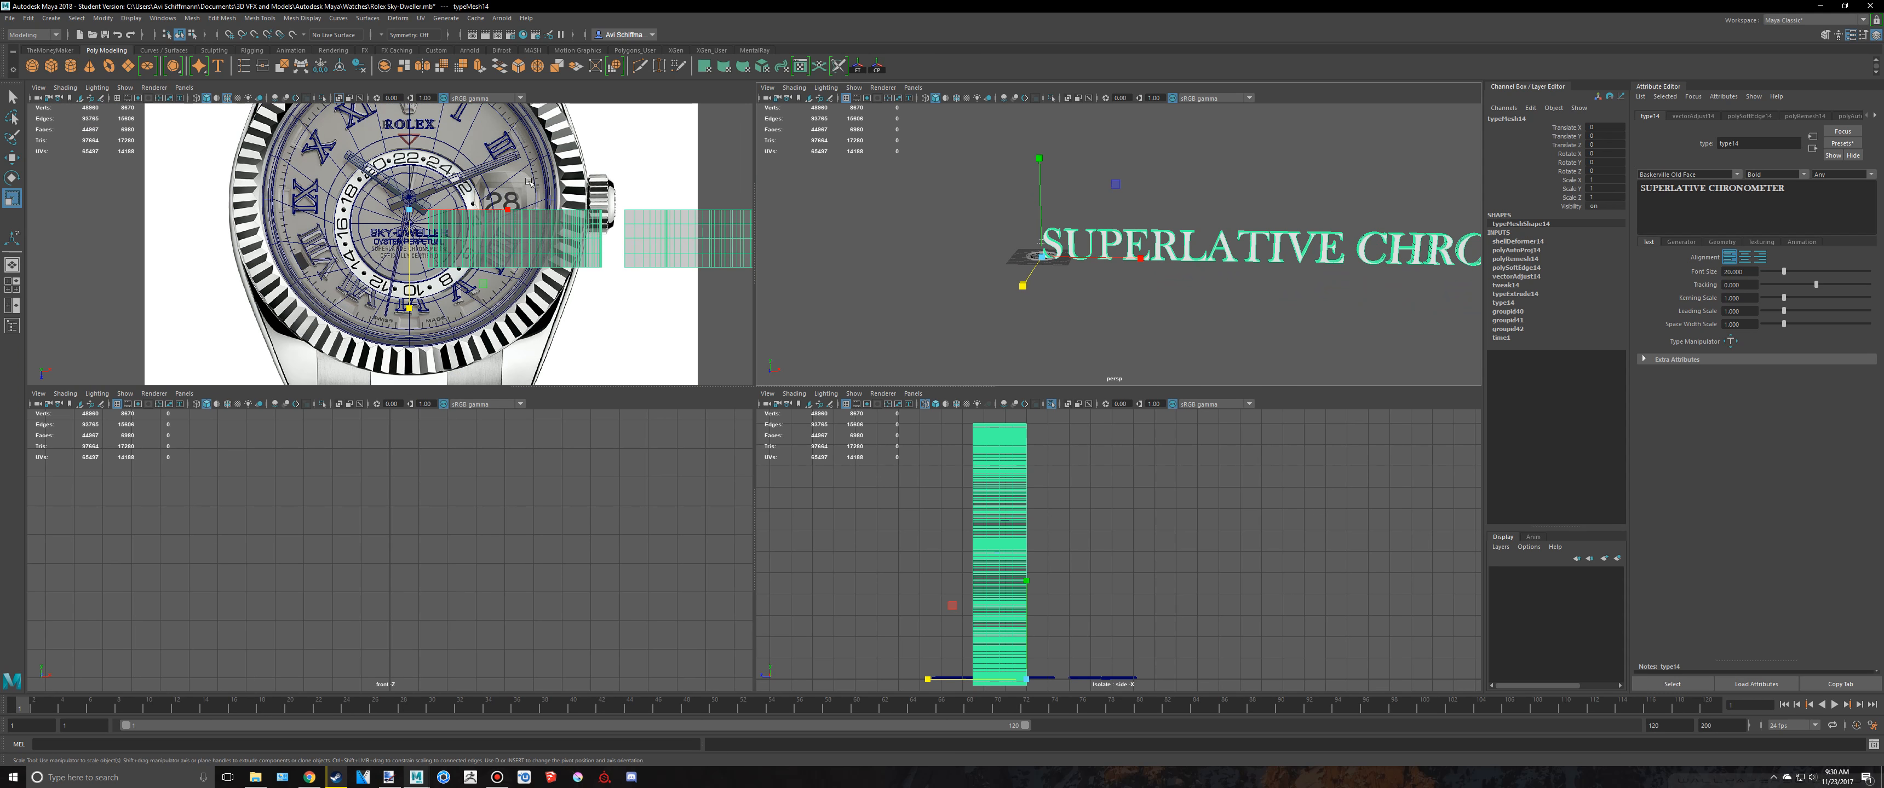
# Step: Set the SUPERLATIVE CHRONOMETER font to Arial and compare the lettering with the dial reference and the browser photo
pyautogui.scroll(8, 532, 173)
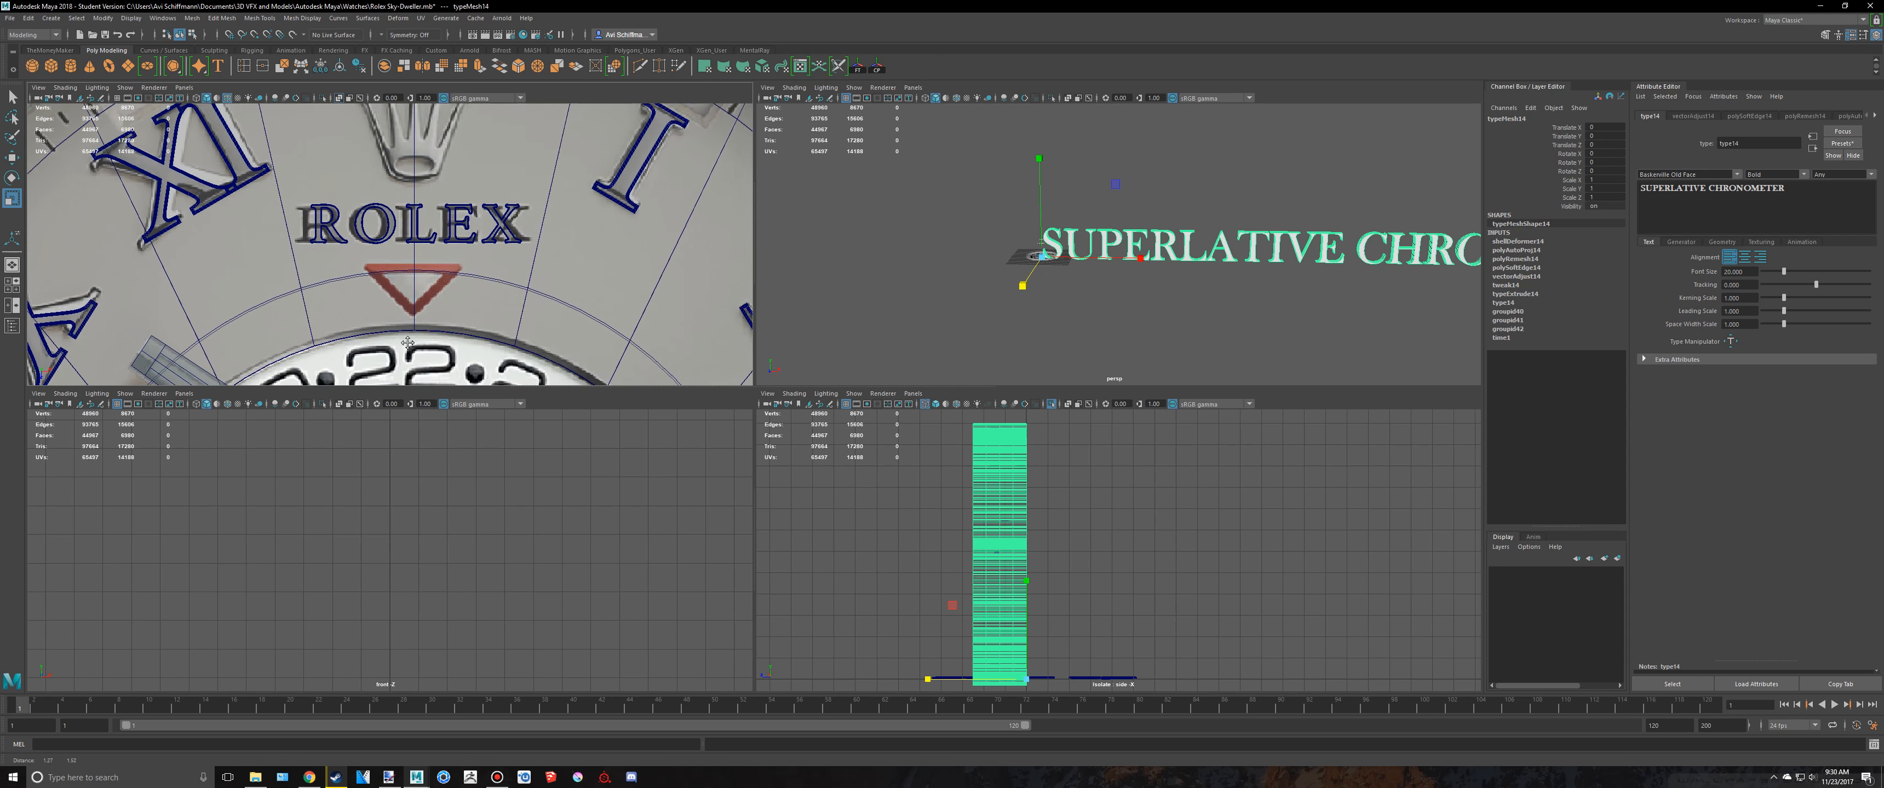
pyautogui.scroll(-6, 560, 222)
pyautogui.keyDown('alt'); pyautogui.moveTo(560, 222); pyautogui.dragTo(576, 124, button='middle'); pyautogui.keyUp('alt')
pyautogui.scroll(7, 571, 146)
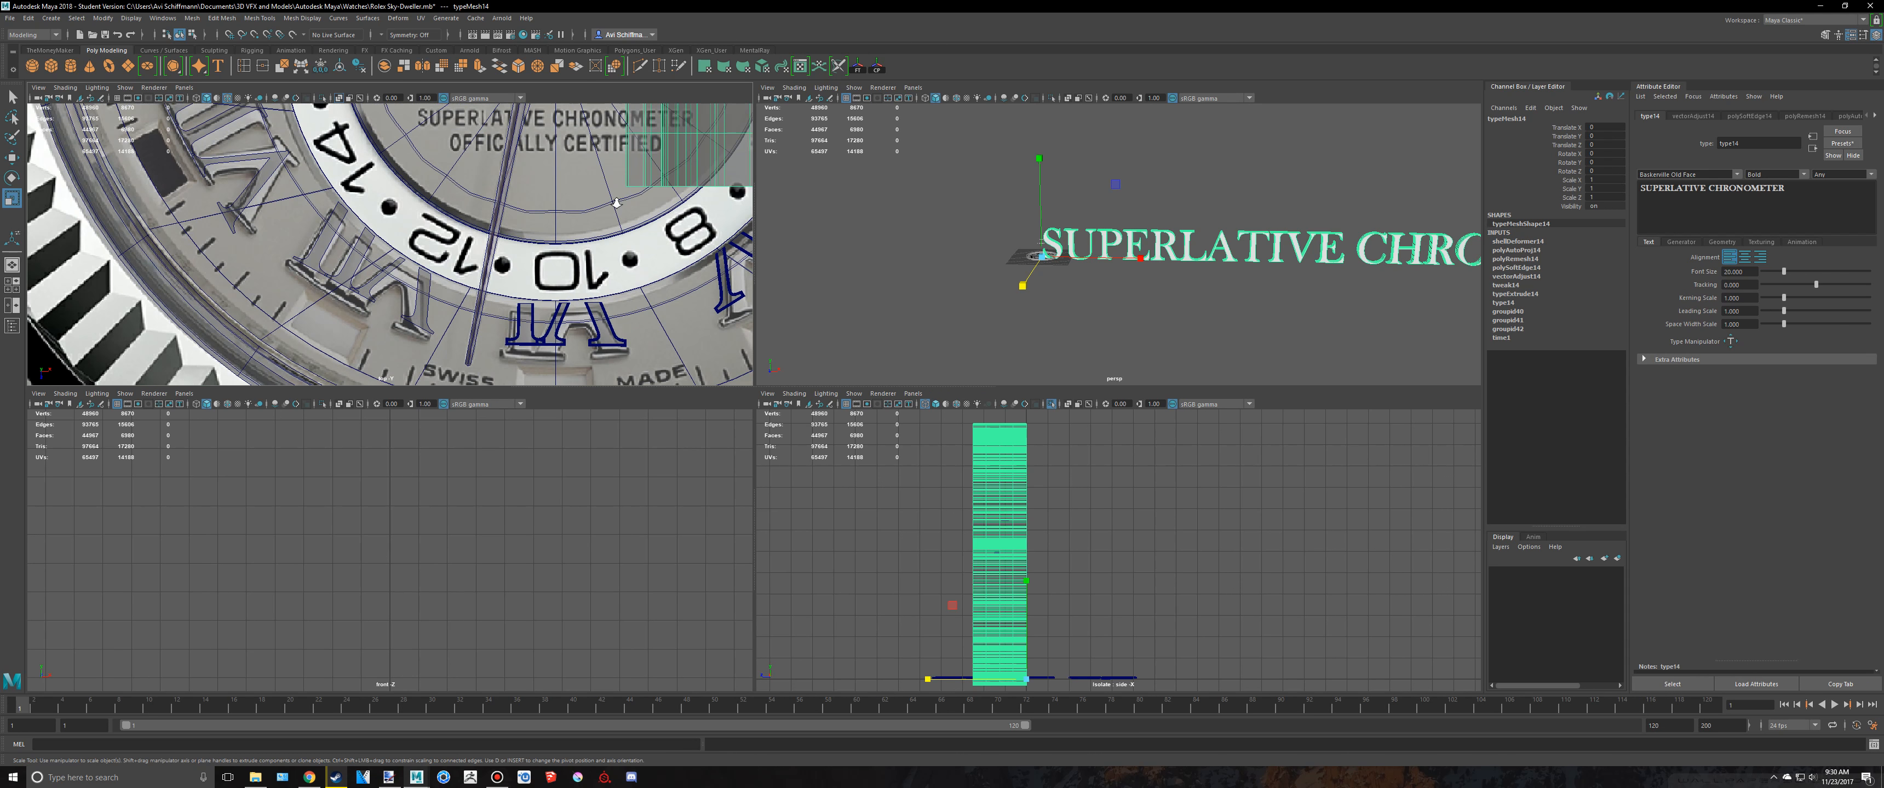
pyautogui.keyDown('alt'); pyautogui.moveTo(551, 215); pyautogui.dragTo(497, 354, button='middle'); pyautogui.keyUp('alt')
pyautogui.click(1737, 174)
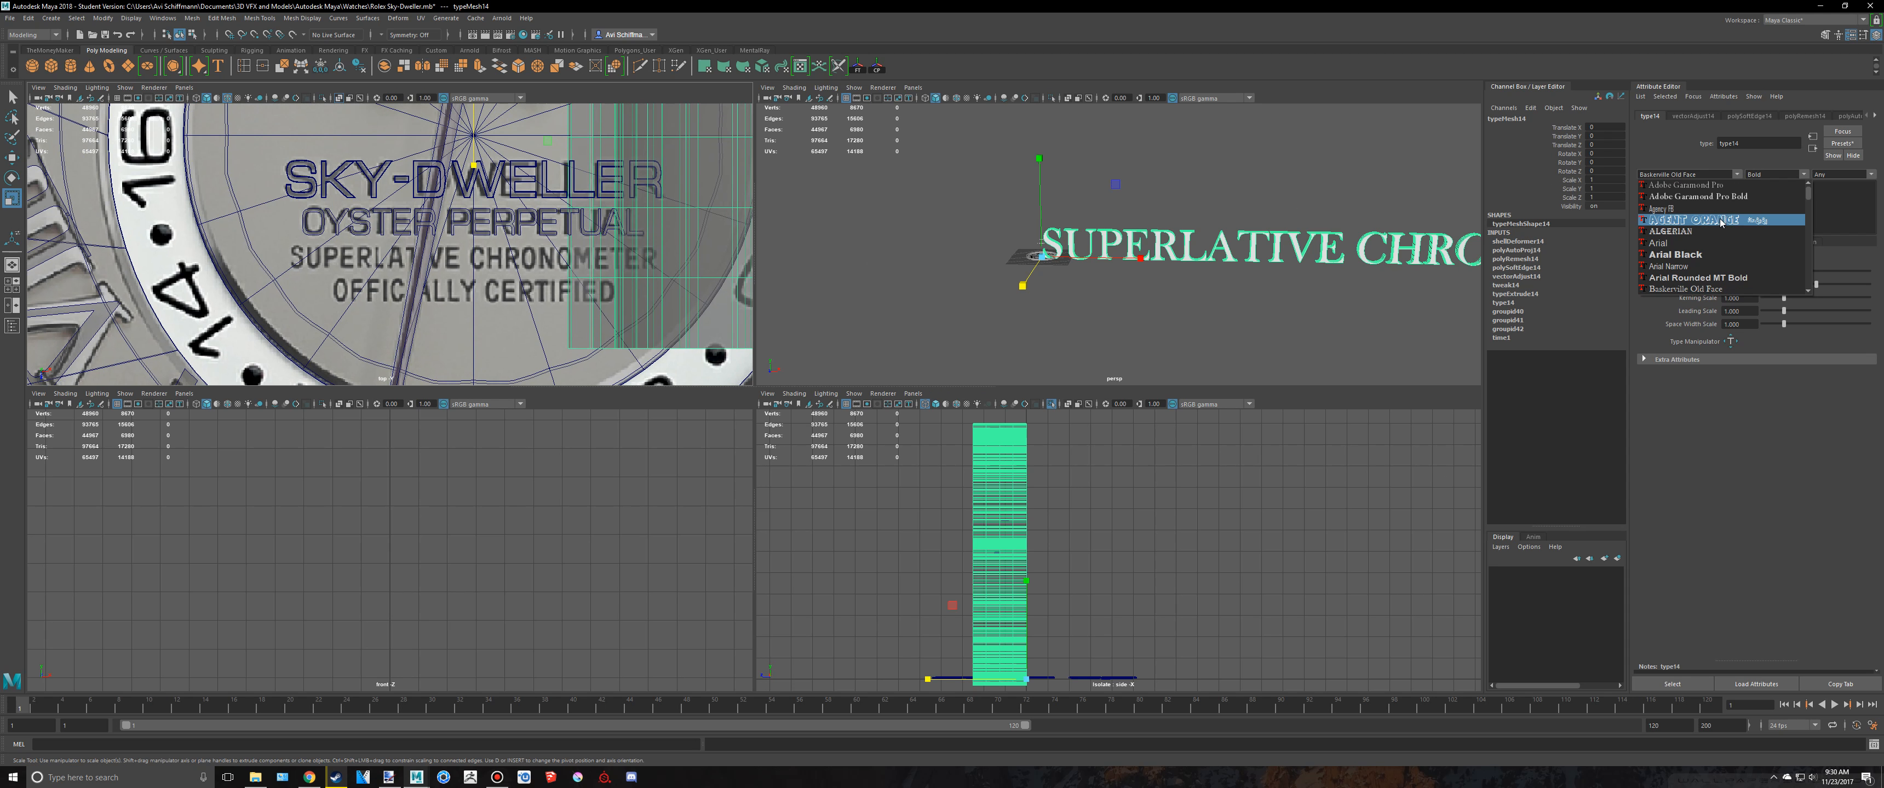
pyautogui.click(1681, 242)
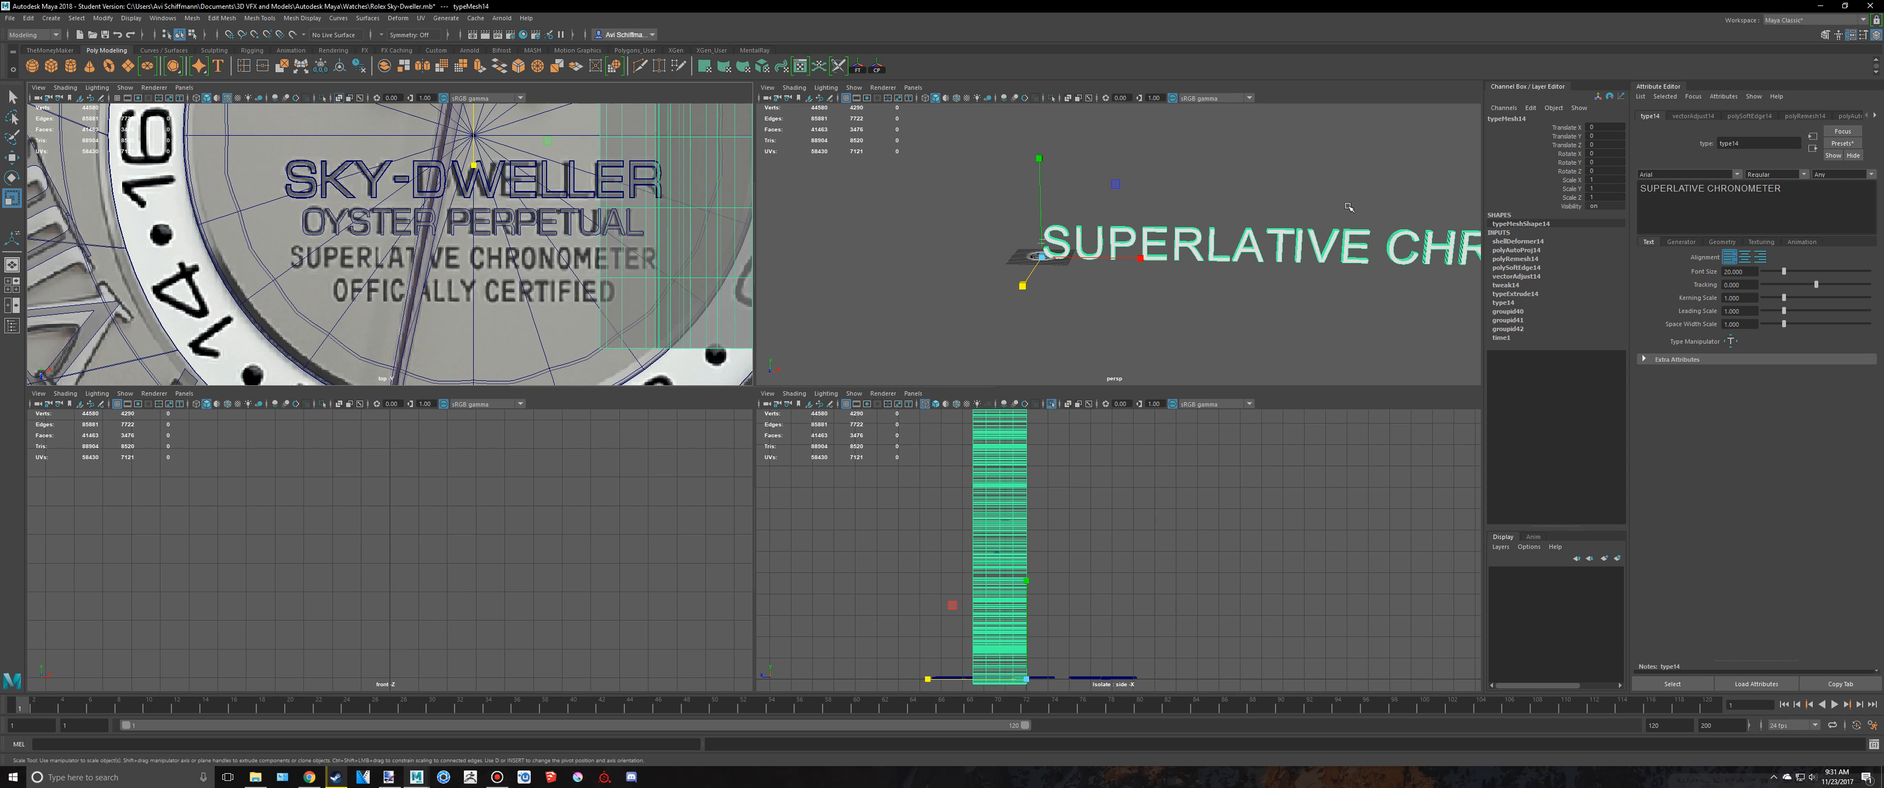
pyautogui.click(309, 777)
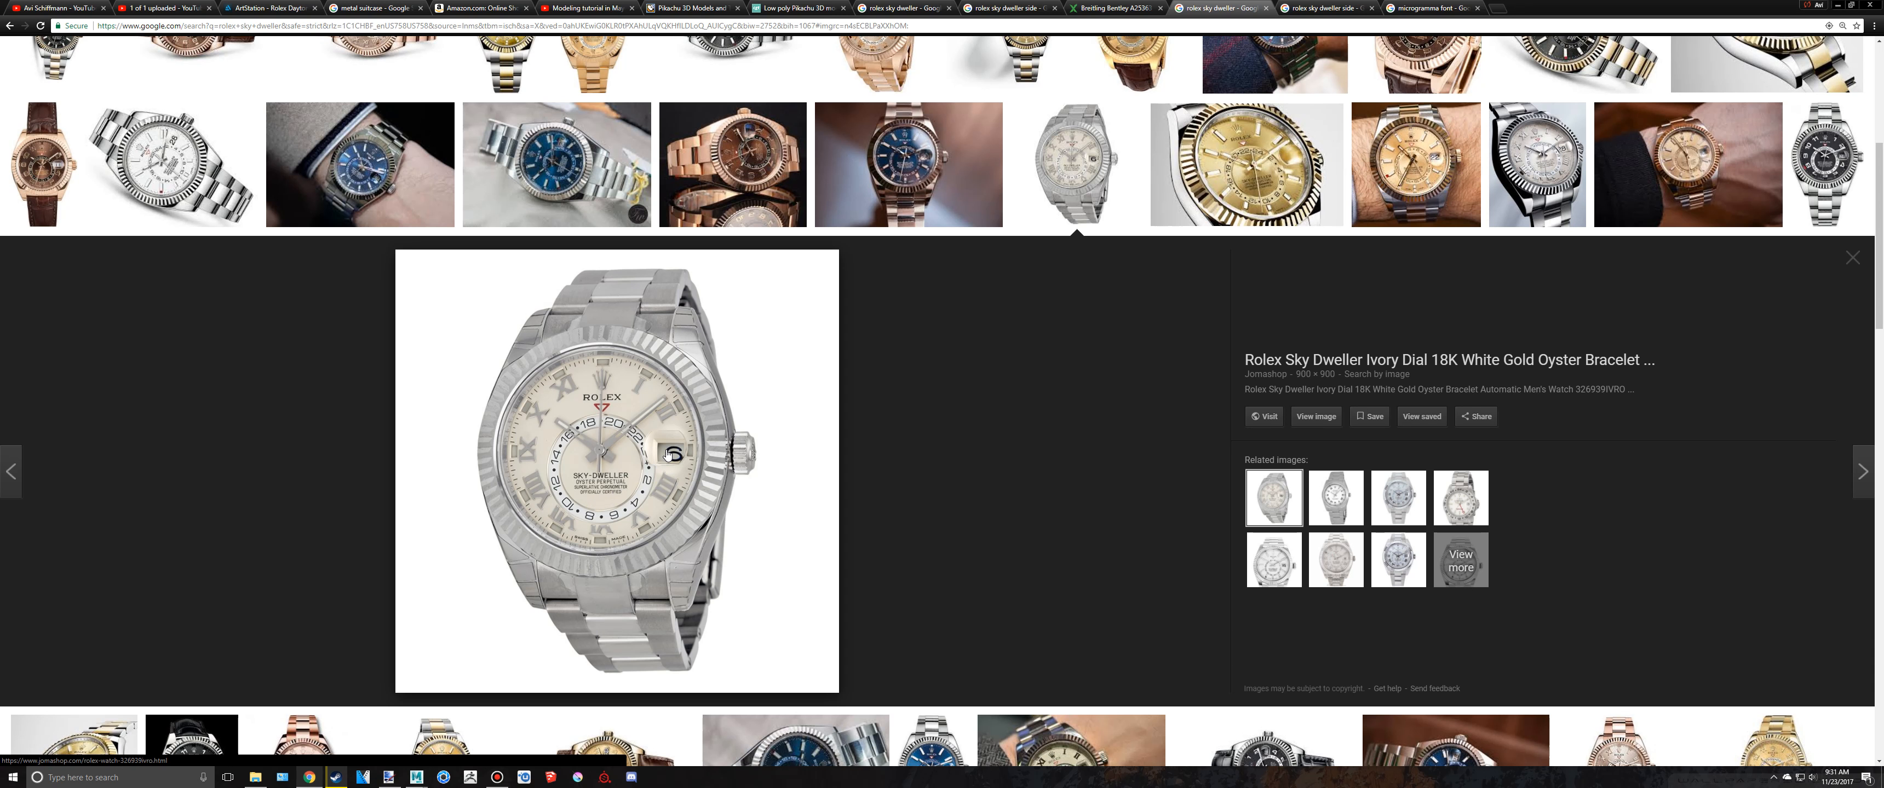
pyautogui.click(417, 777)
# Step: Center the pivot of the SUPERLATIVE CHRONOMETER type and move the text over the center of the watch
pyautogui.scroll(-6, 1127, 283)
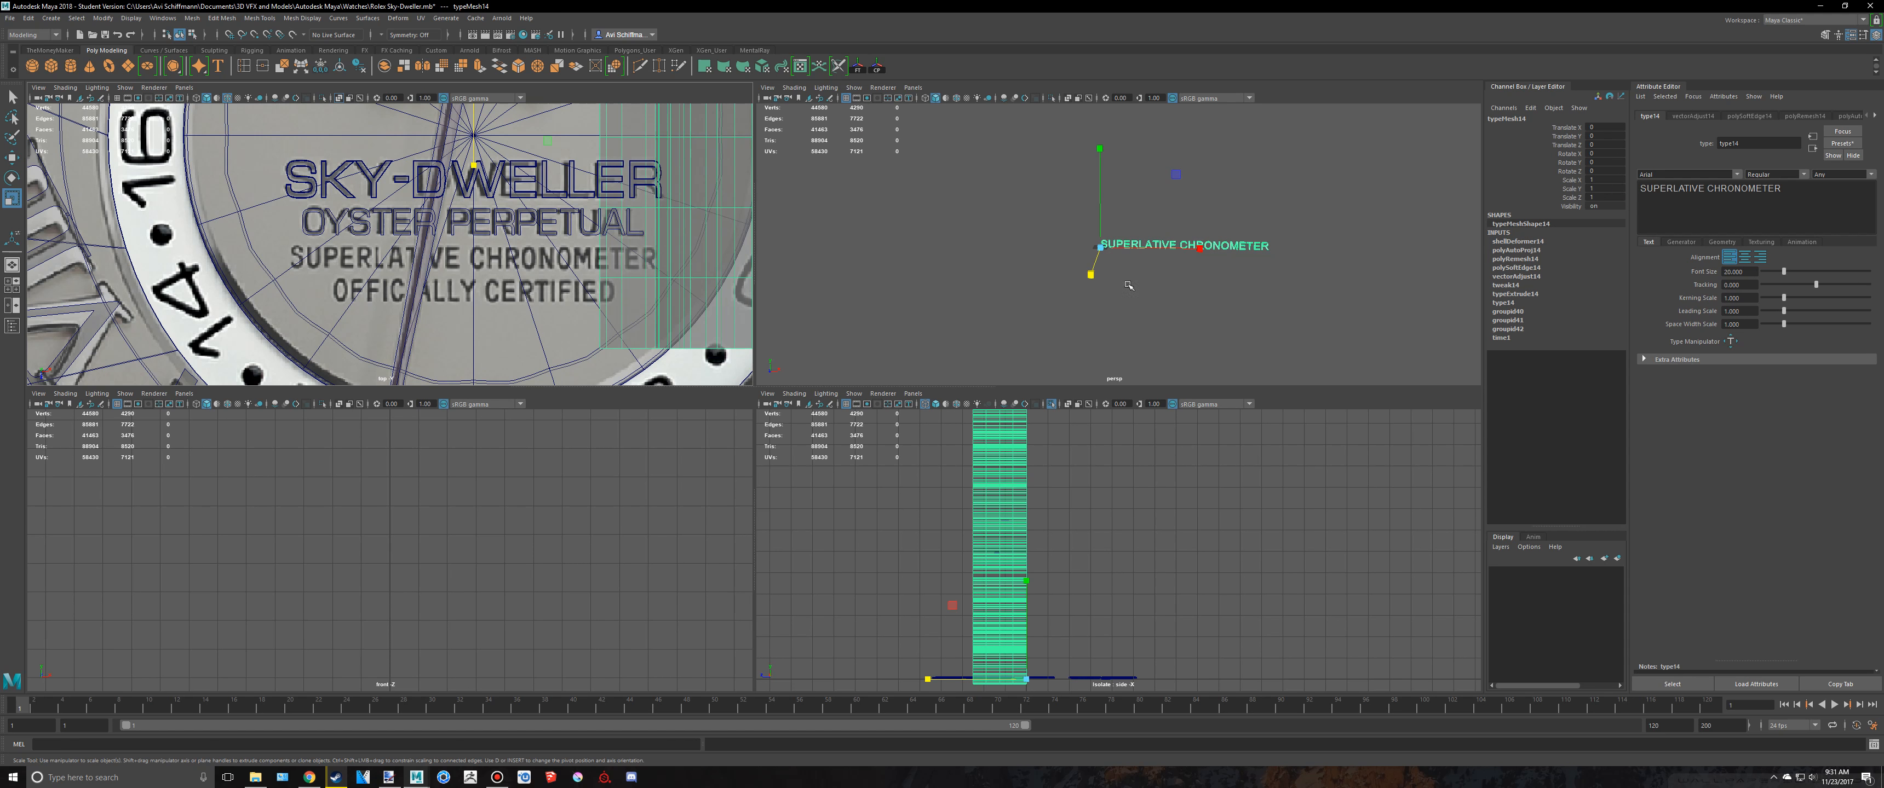
pyautogui.keyDown('alt'); pyautogui.moveTo(1126, 283); pyautogui.dragTo(1076, 338, button='middle'); pyautogui.keyUp('alt')
pyautogui.scroll(5, 924, 242)
pyautogui.scroll(-5, 924, 242)
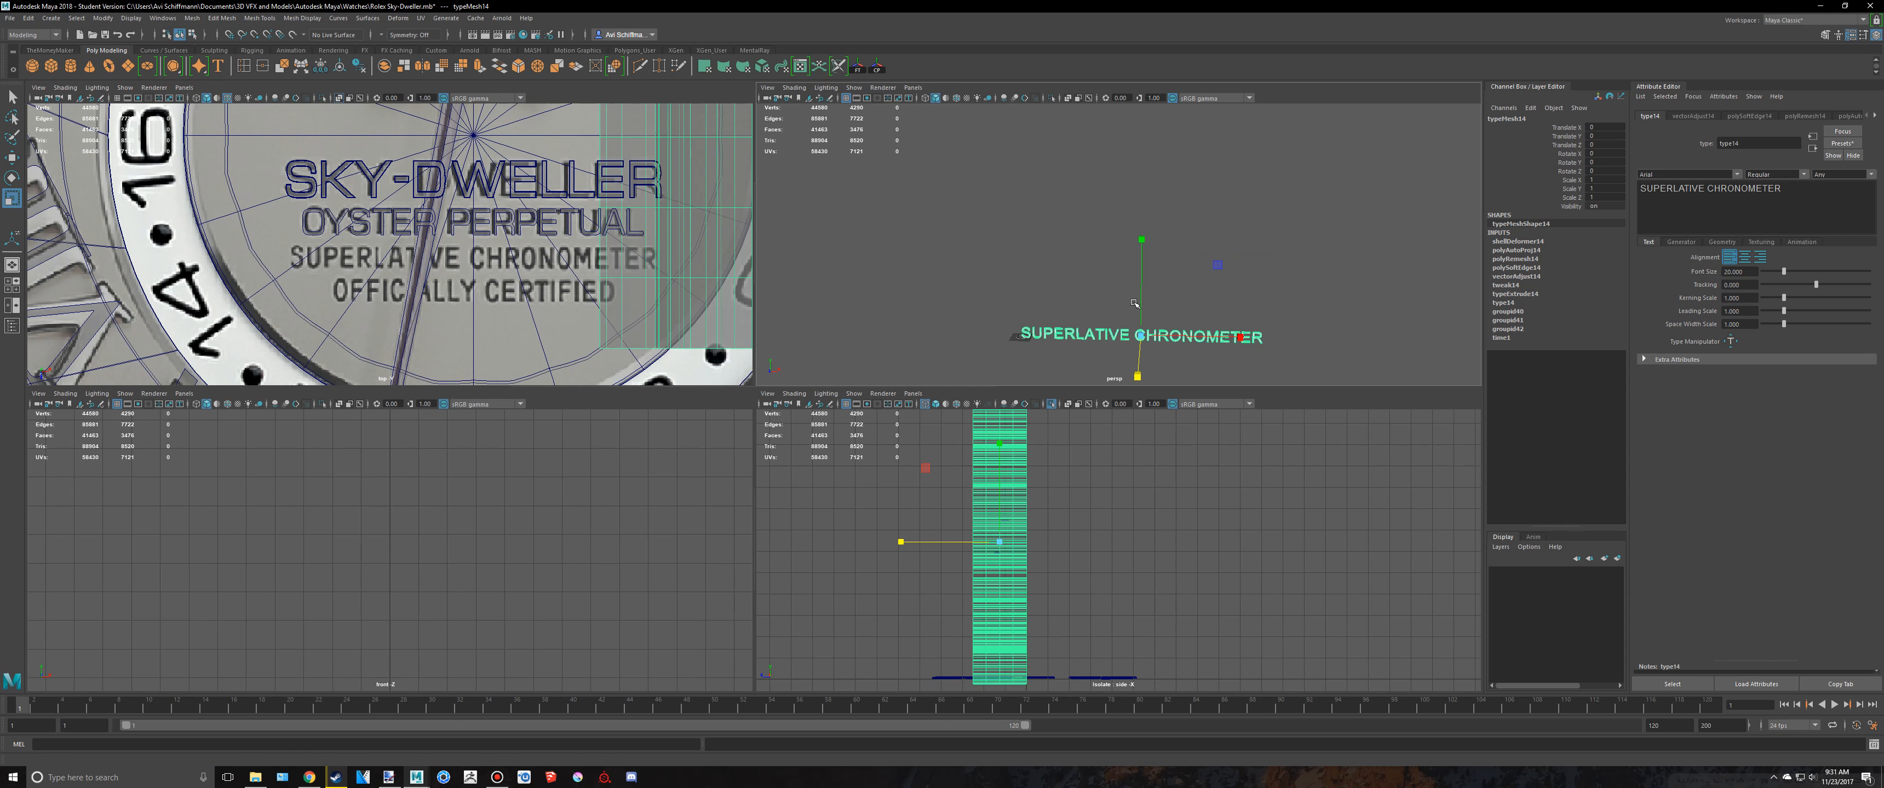
pyautogui.scroll(-10, 526, 238)
pyautogui.press('space')
pyautogui.press('e')
pyautogui.scroll(-8, 853, 315)
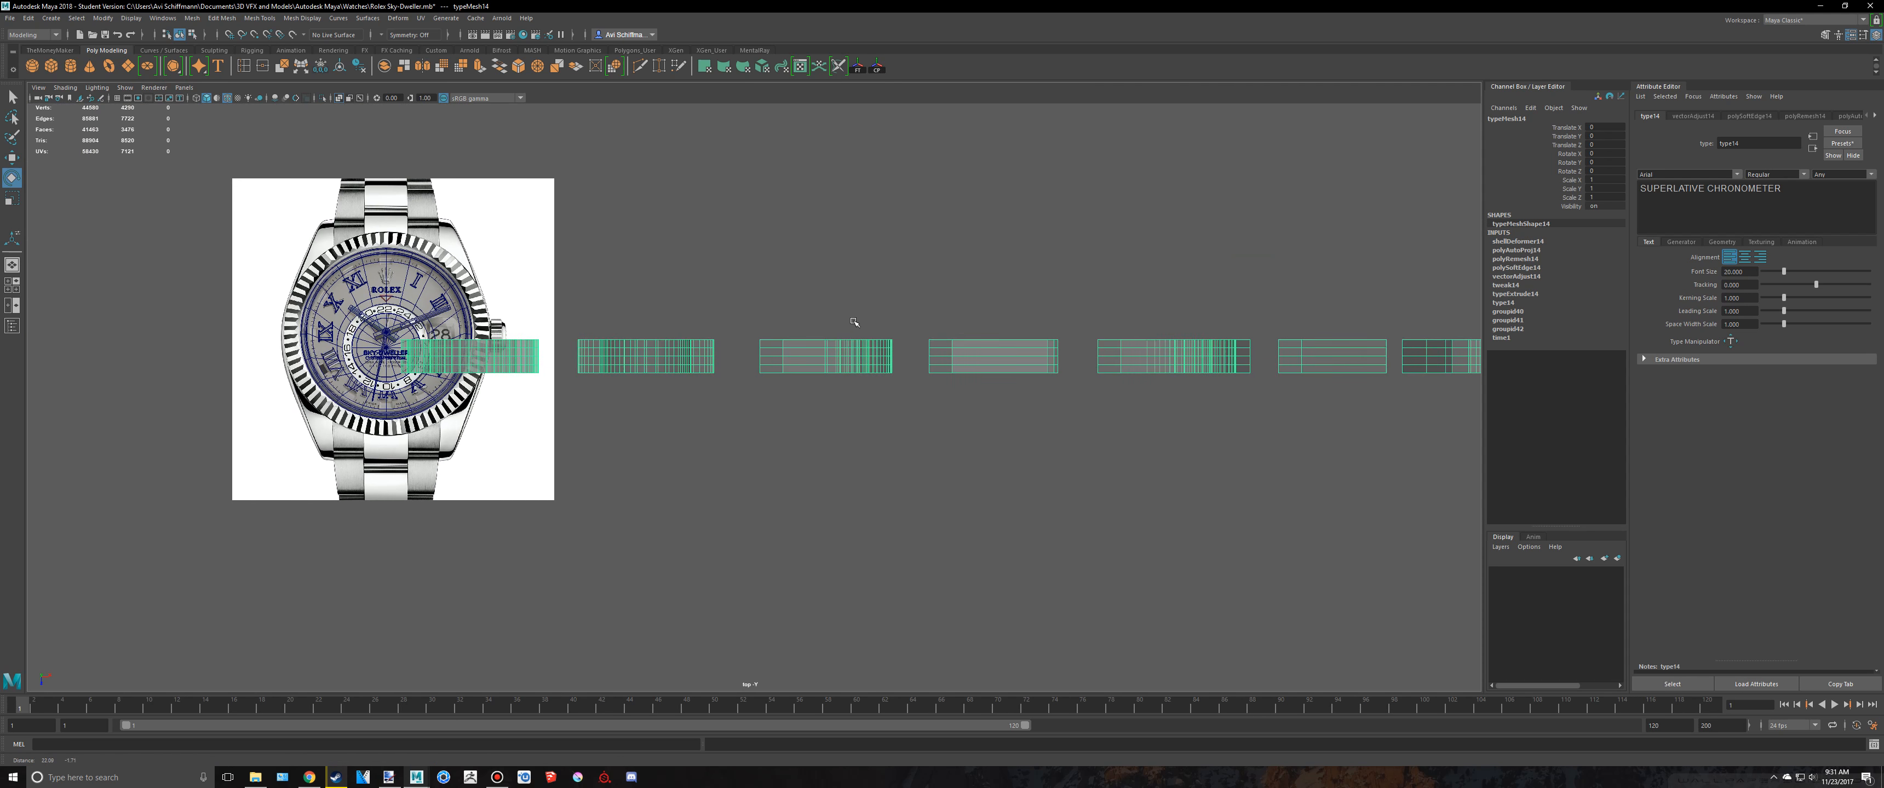
pyautogui.press('w')
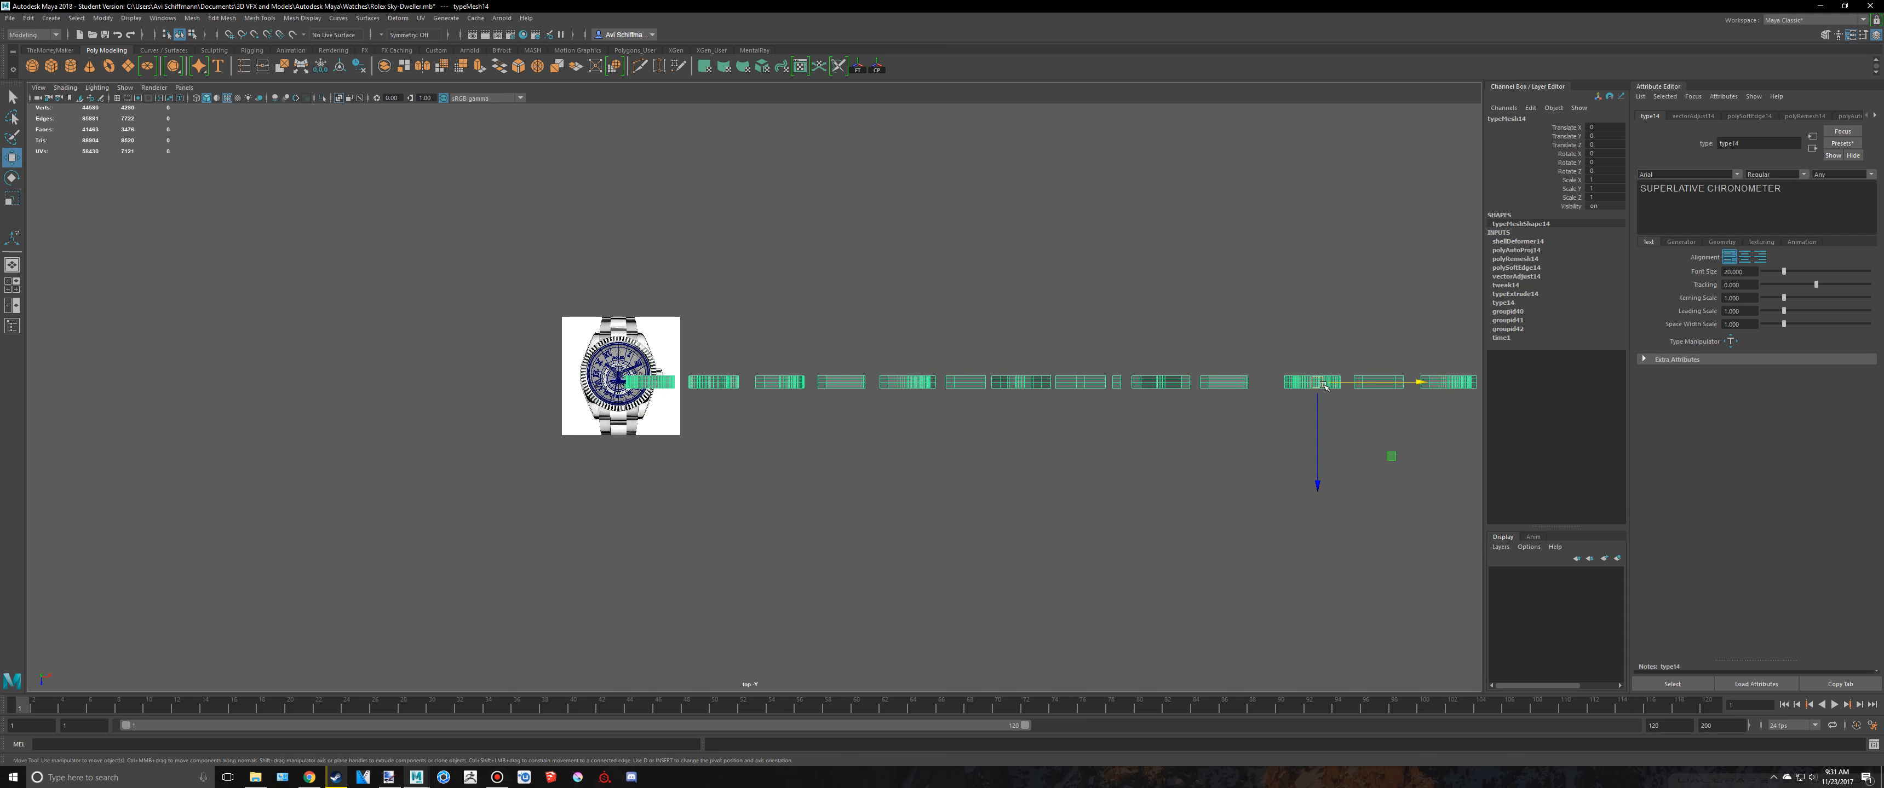
pyautogui.moveTo(1316, 382); pyautogui.dragTo(621, 379)
pyautogui.press('f')
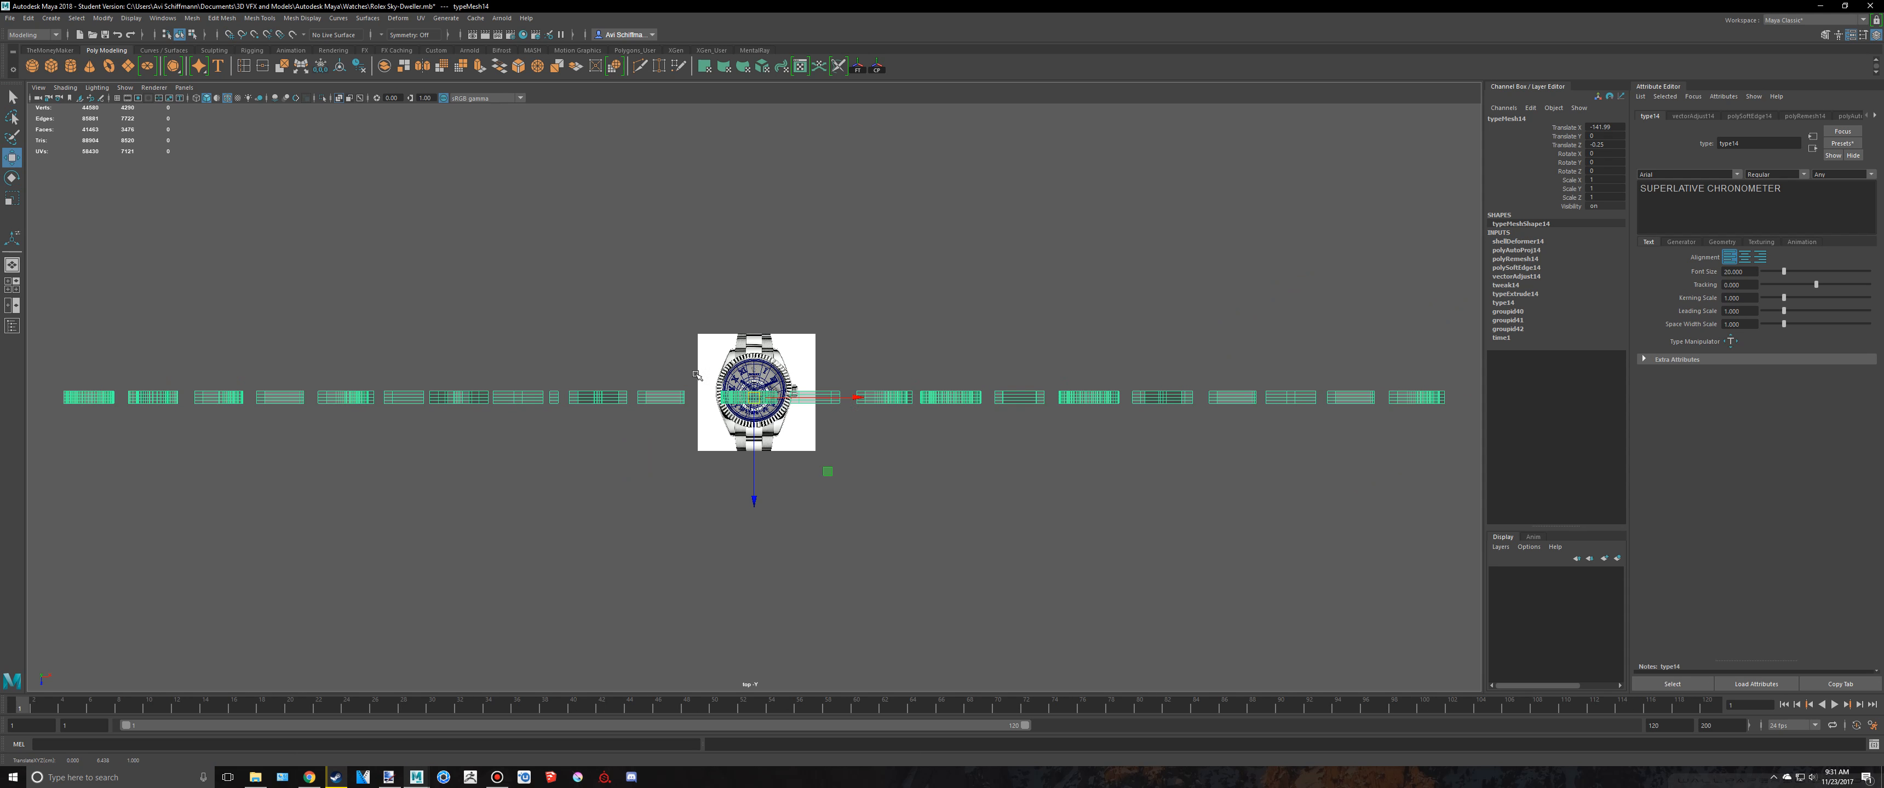
# Step: Rotate the SUPERLATIVE CHRONOMETER type -90 degrees about X so it lies flat in the dial plane
pyautogui.scroll(3, 757, 392)
pyautogui.press('e')
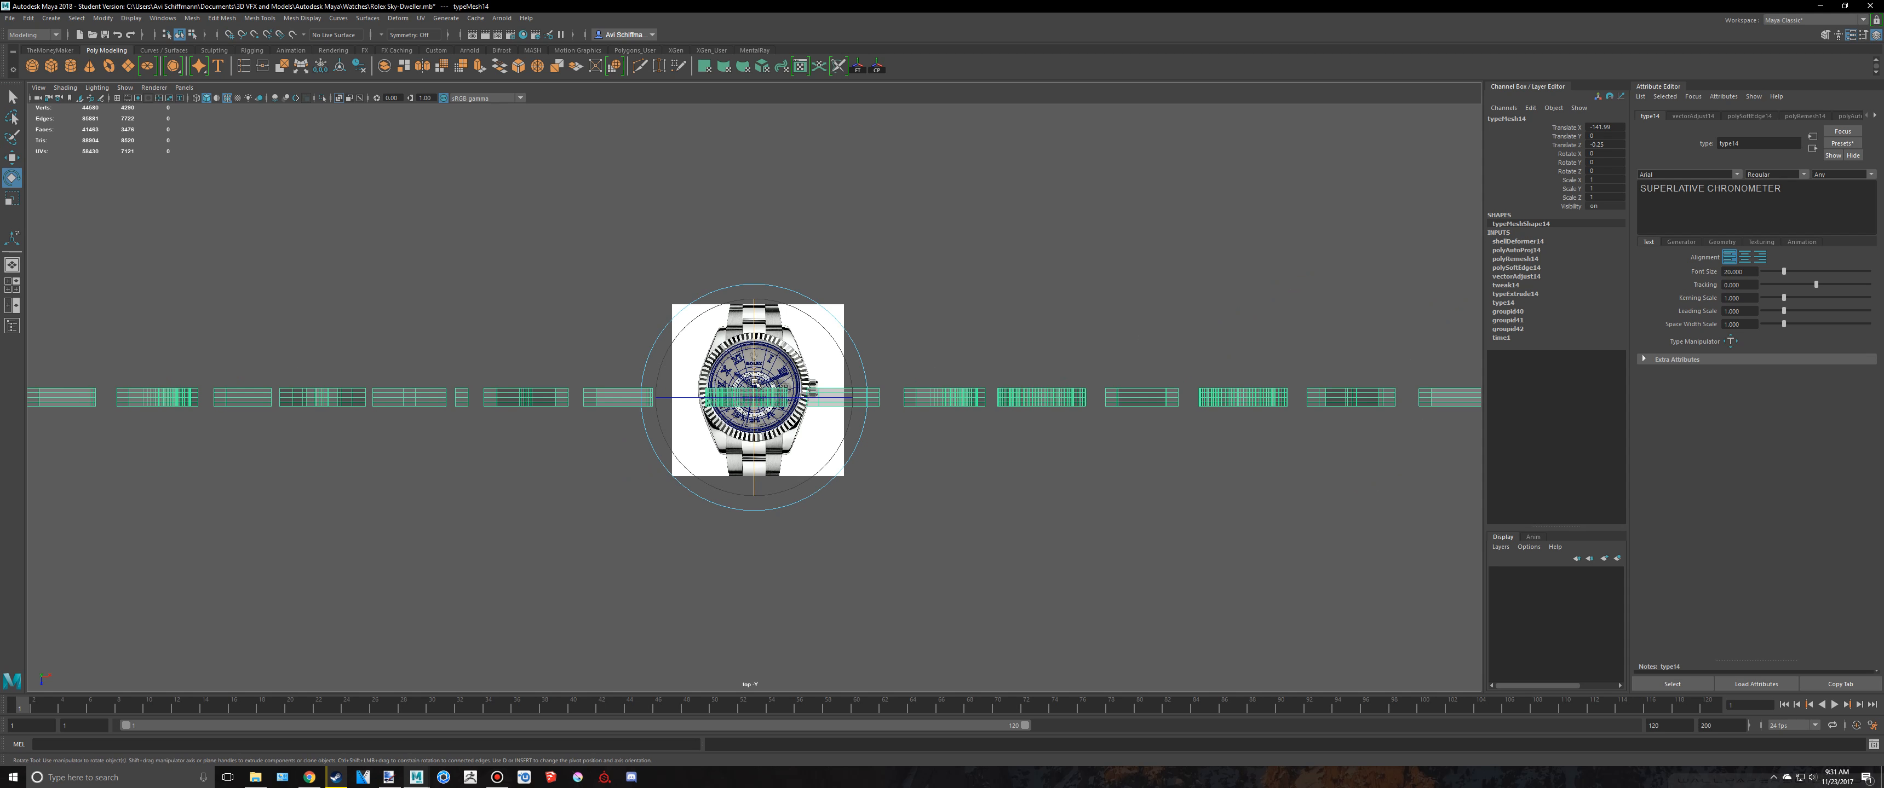
pyautogui.moveTo(754, 304); pyautogui.dragTo(767, 311)
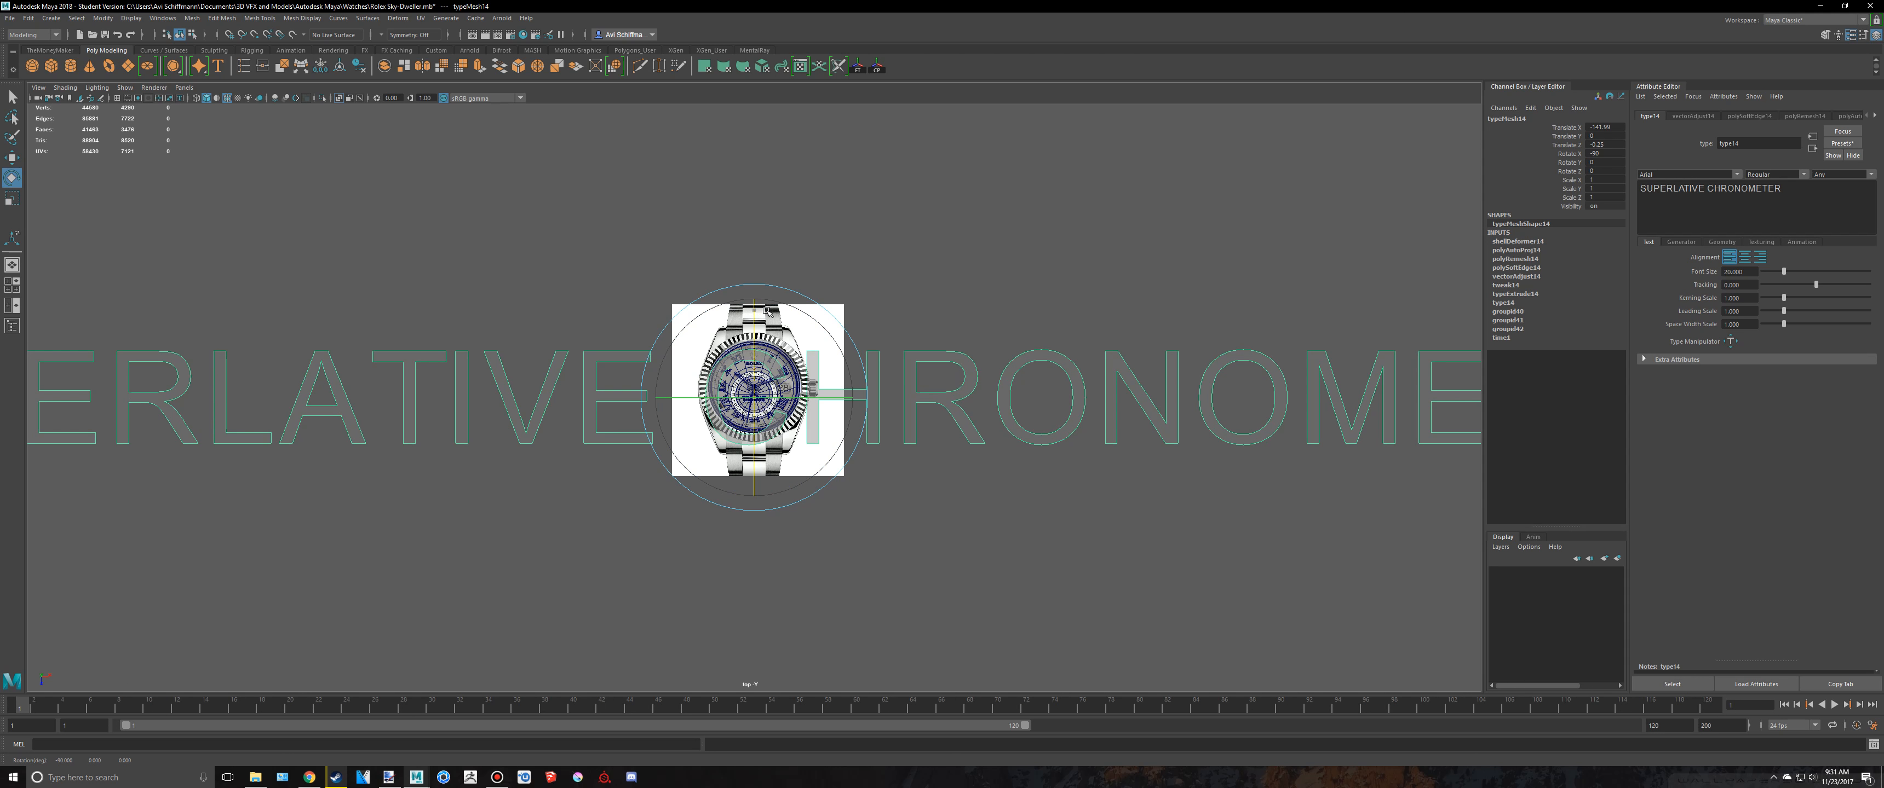
pyautogui.click(1603, 153)
pyautogui.scroll(3, 798, 437)
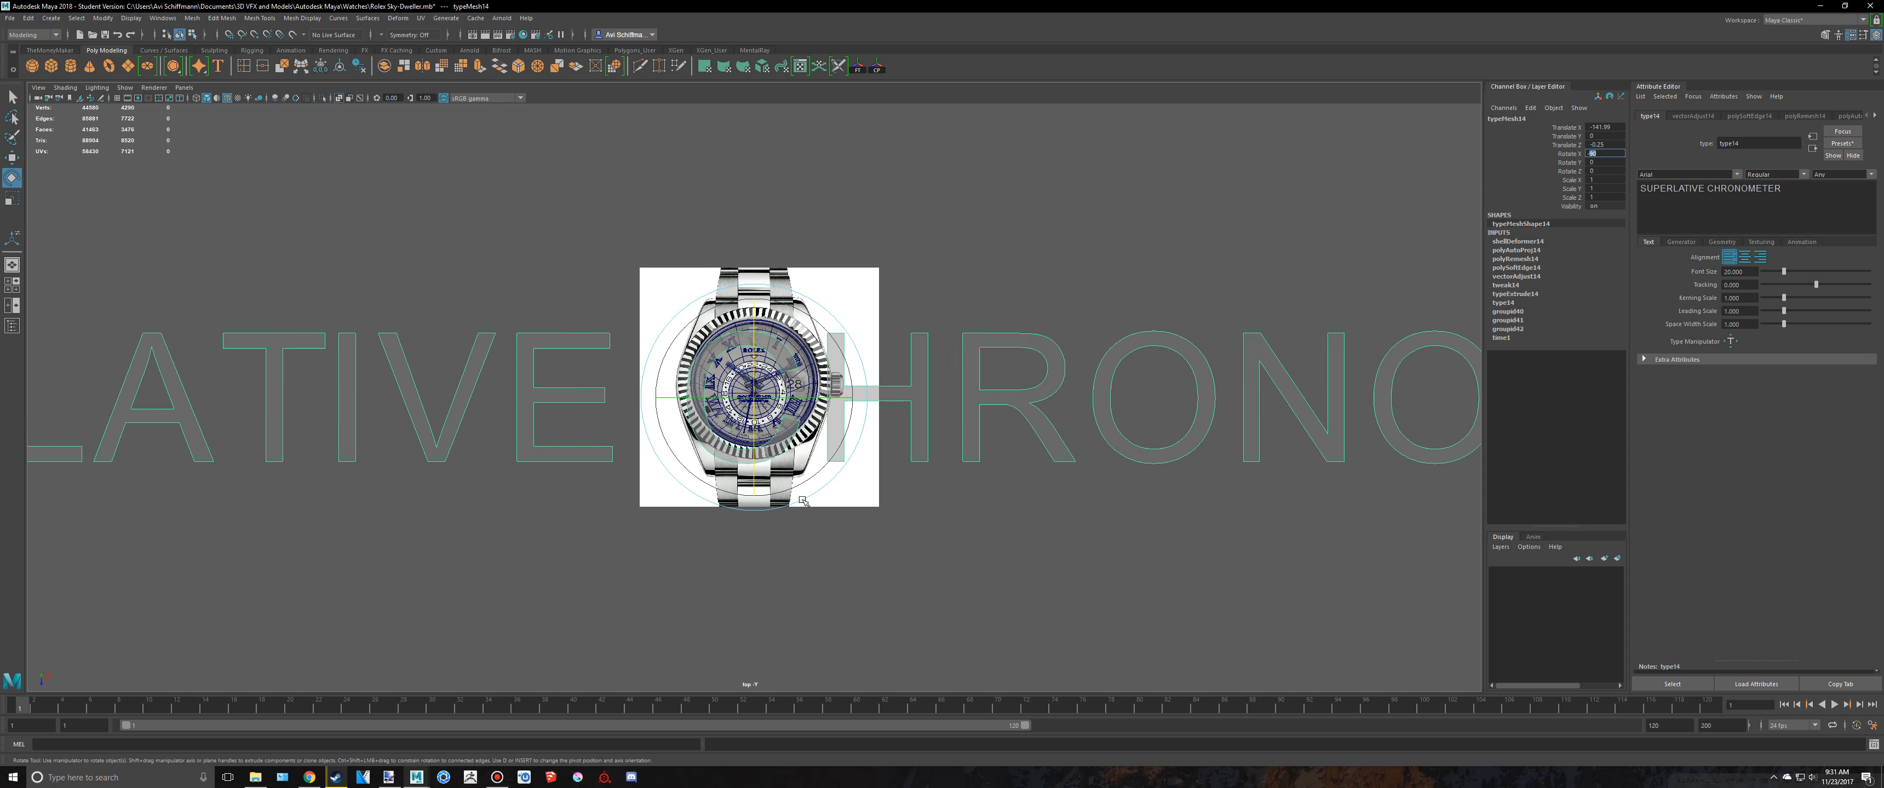
# Step: Scale down the SUPERLATIVE CHRONOMETER type and move it onto the matching reference line below OYSTER PERPETUAL
pyautogui.press('r')
pyautogui.moveTo(863, 340); pyautogui.dragTo(817, 349)
pyautogui.press('f')
pyautogui.moveTo(754, 399); pyautogui.dragTo(481, 596)
pyautogui.moveTo(754, 487); pyautogui.dragTo(754, 465)
pyautogui.press('w')
pyautogui.moveTo(755, 671); pyautogui.dragTo(755, 673)
pyautogui.keyDown('alt'); pyautogui.moveTo(729, 669); pyautogui.dragTo(777, 540, button='middle'); pyautogui.keyUp('alt')
pyautogui.scroll(2, 589, 514)
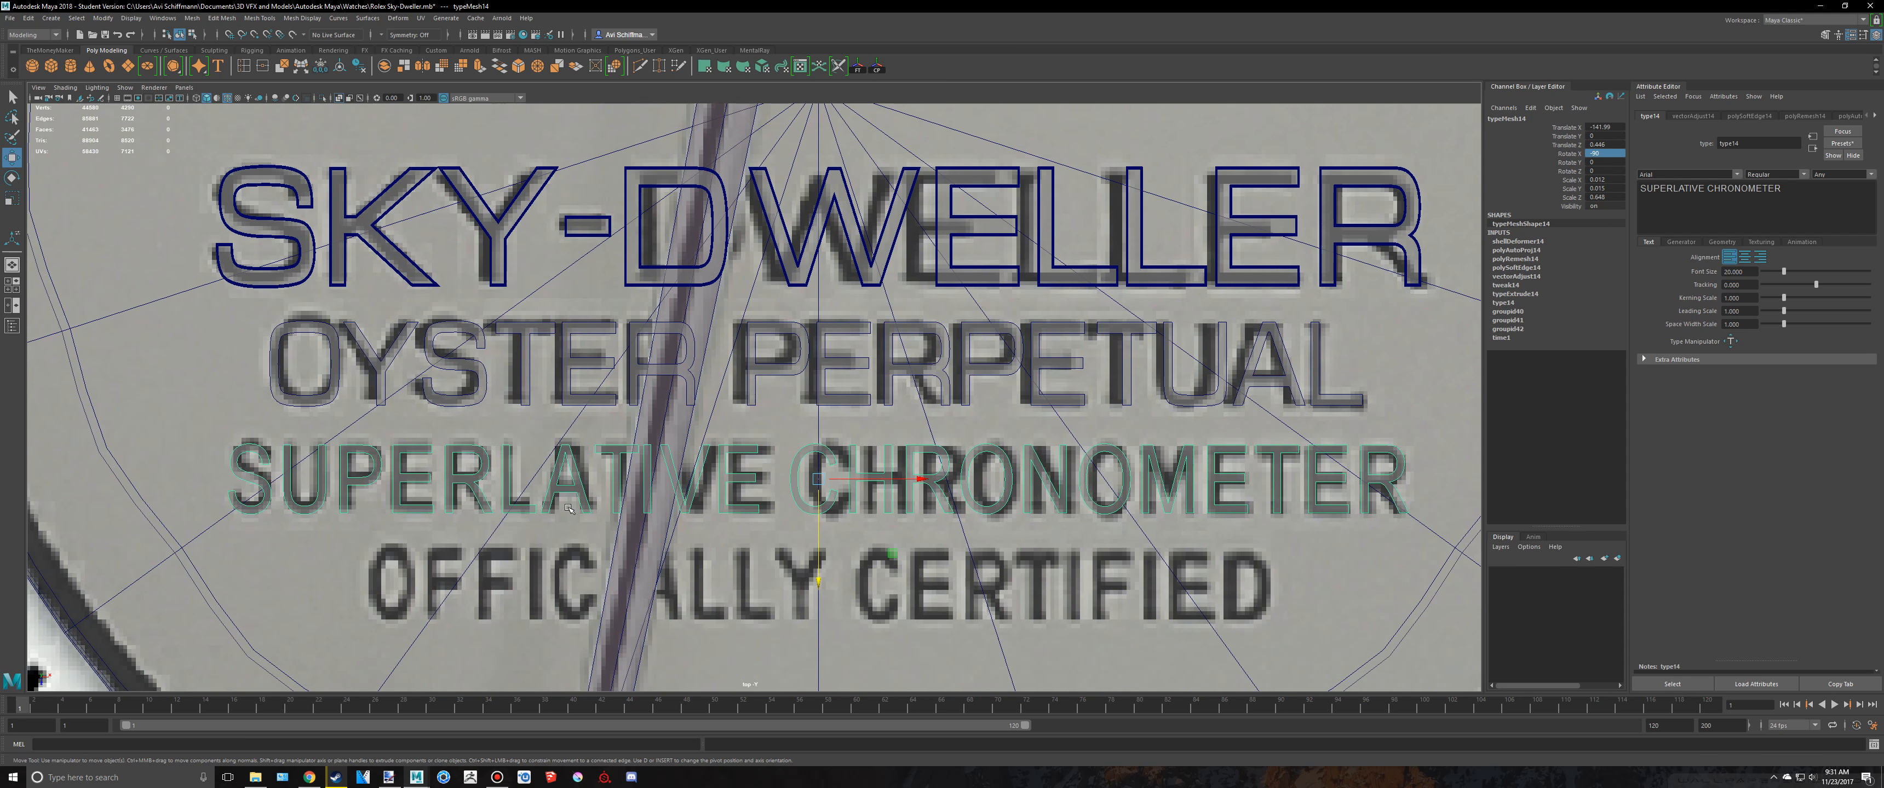
pyautogui.keyDown('alt'); pyautogui.moveTo(296, 490); pyautogui.dragTo(319, 457, button='middle'); pyautogui.keyUp('alt')
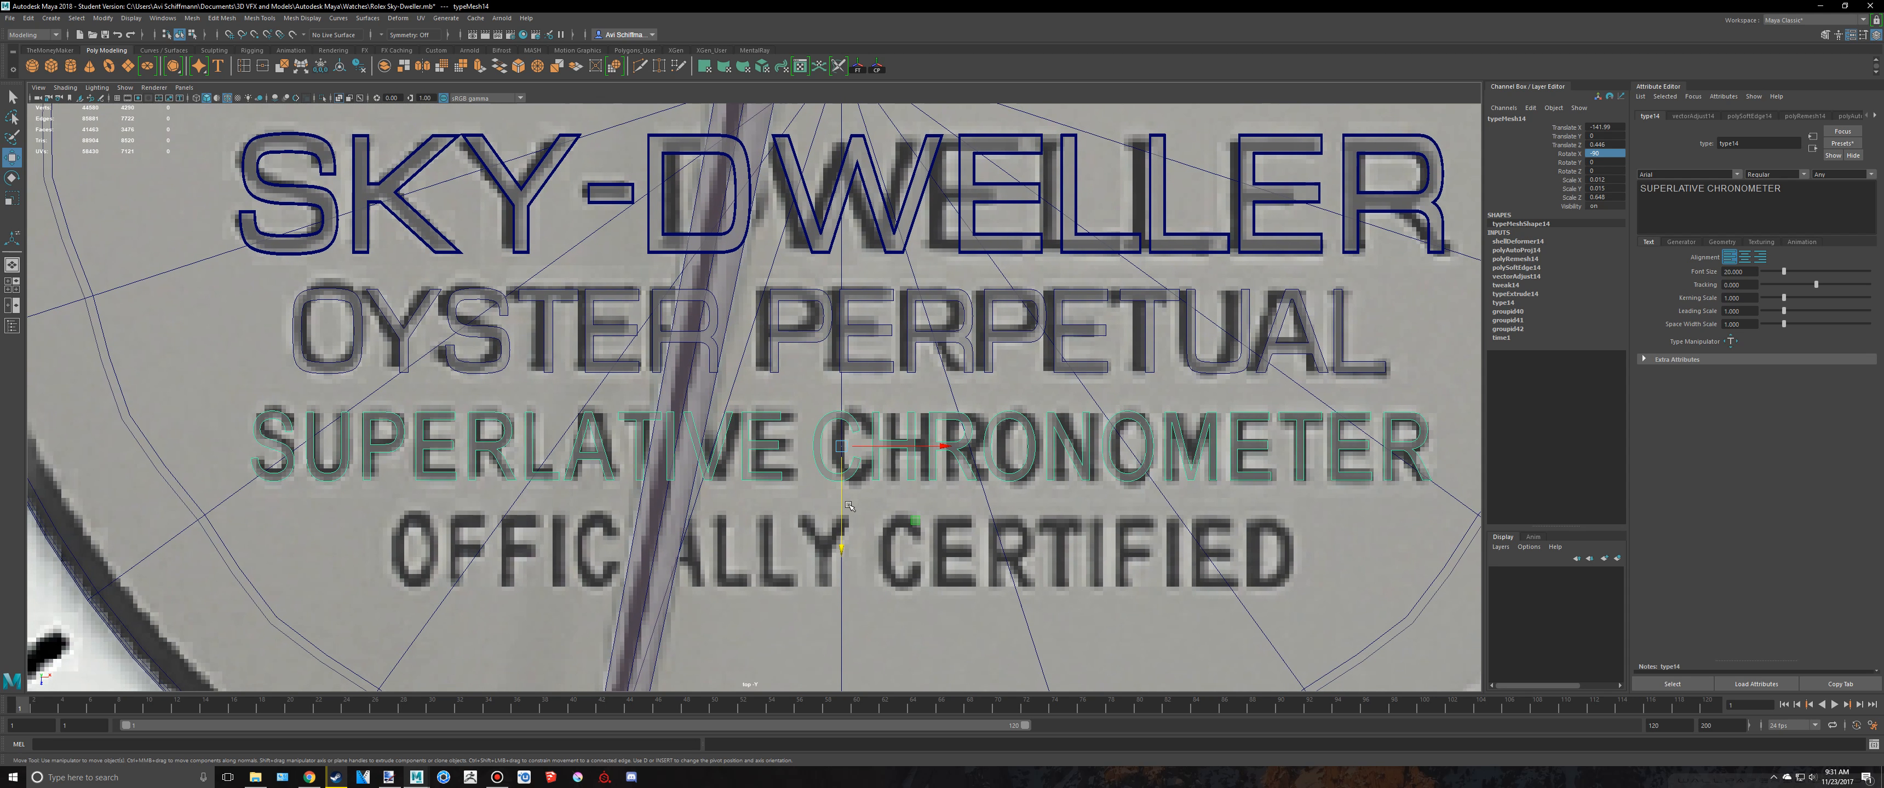
# Step: Flatten the SUPERLATIVE CHRONOMETER lettering by setting its Z scale to 0.016, comparing the thickness before and after the change
pyautogui.scroll(-6, 635, 454)
pyautogui.scroll(1, 634, 453)
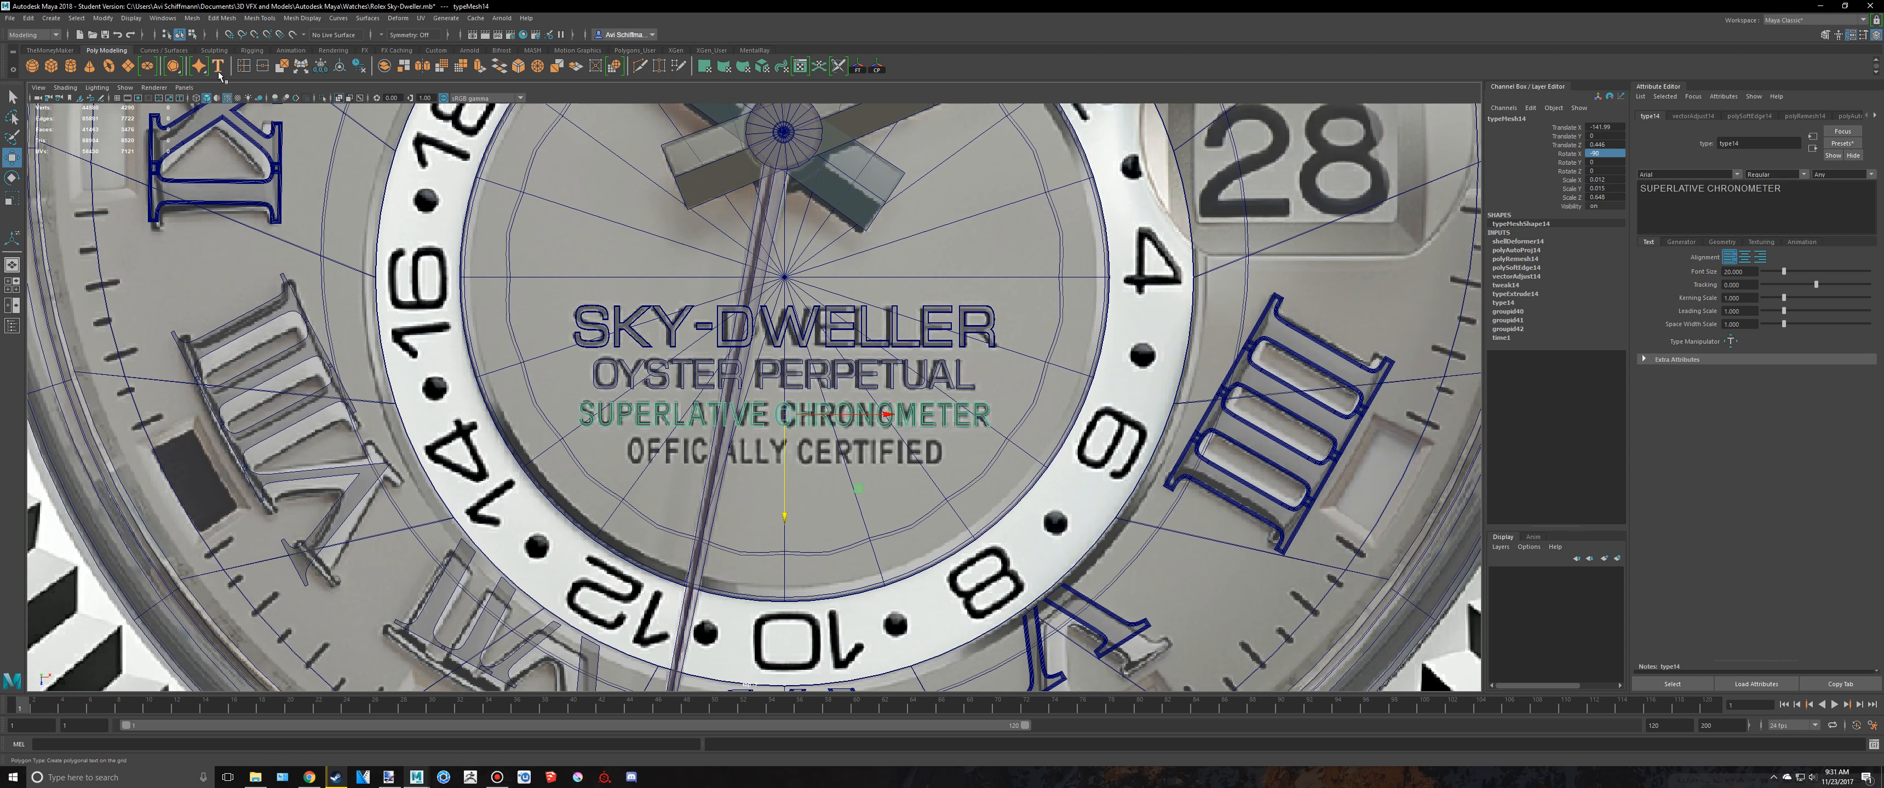
pyautogui.click(1609, 198)
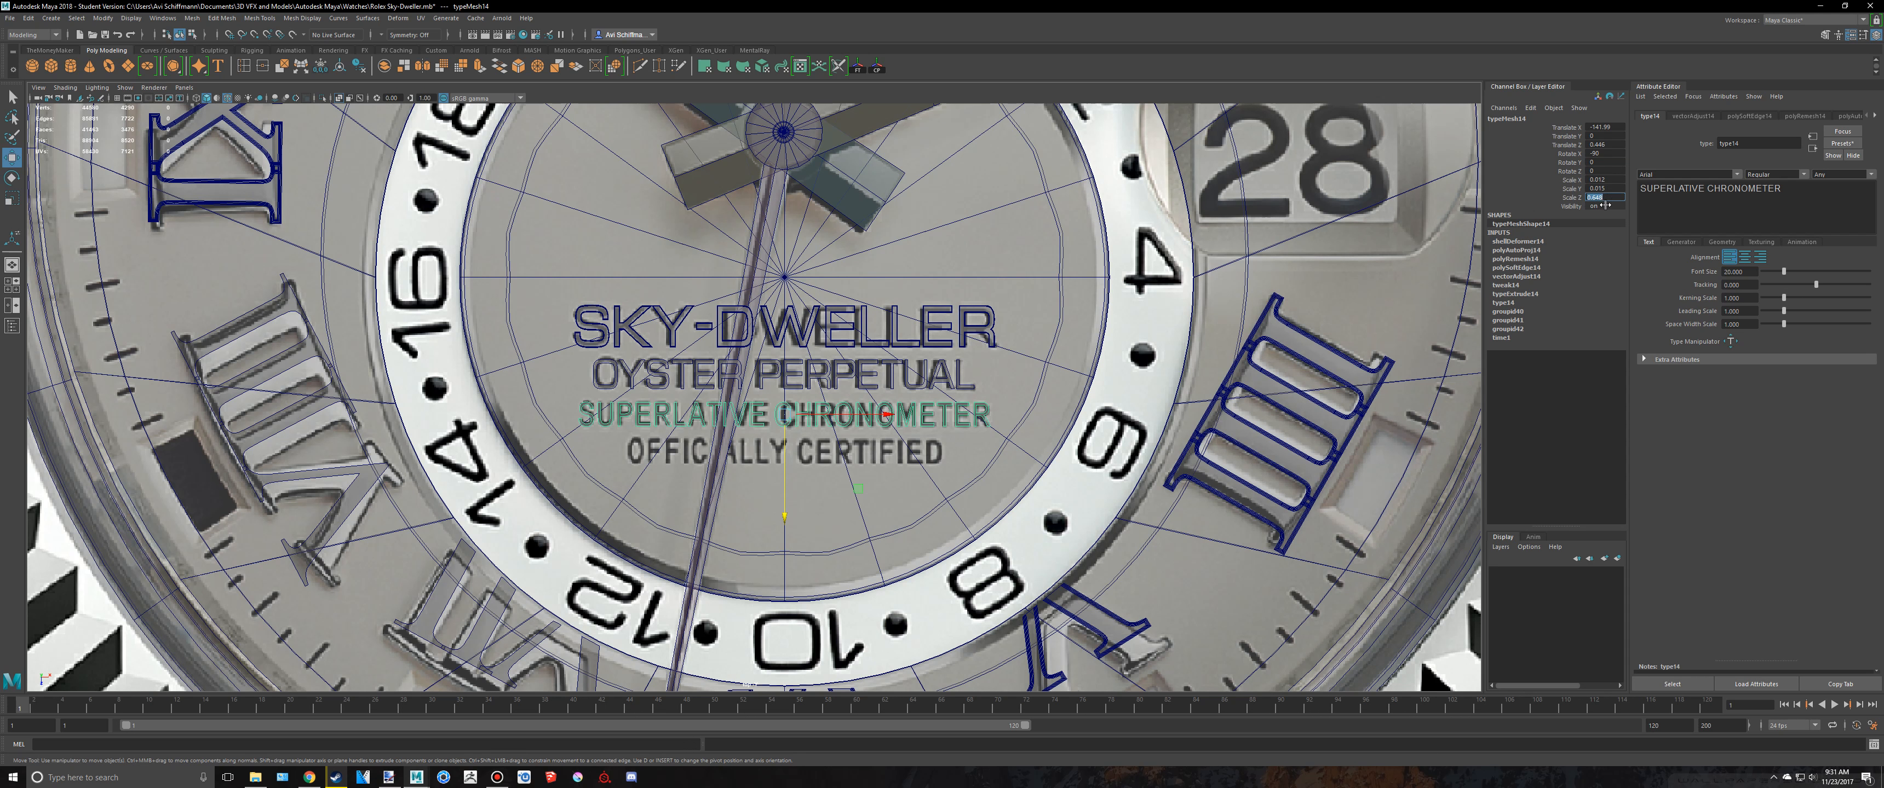
pyautogui.write('0.016')
pyautogui.press('Return')
pyautogui.keyDown('alt'); pyautogui.moveTo(1120, 350); pyautogui.dragTo(1099, 360, button='middle'); pyautogui.keyUp('alt')
pyautogui.press('space')
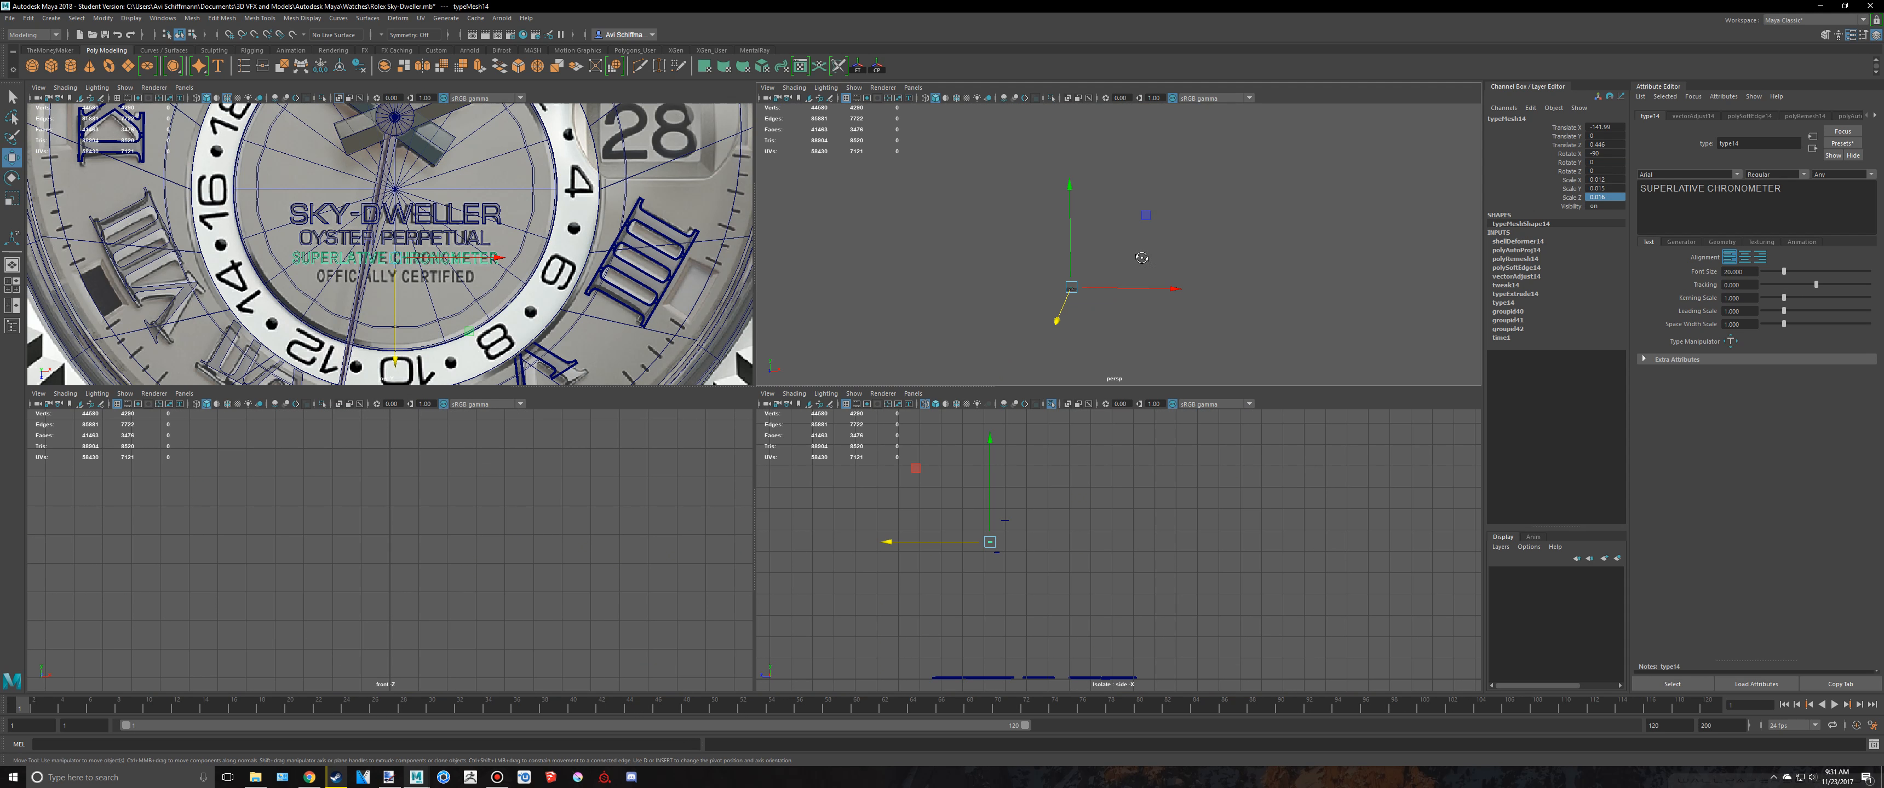
pyautogui.hotkey('ctrl', 'z')
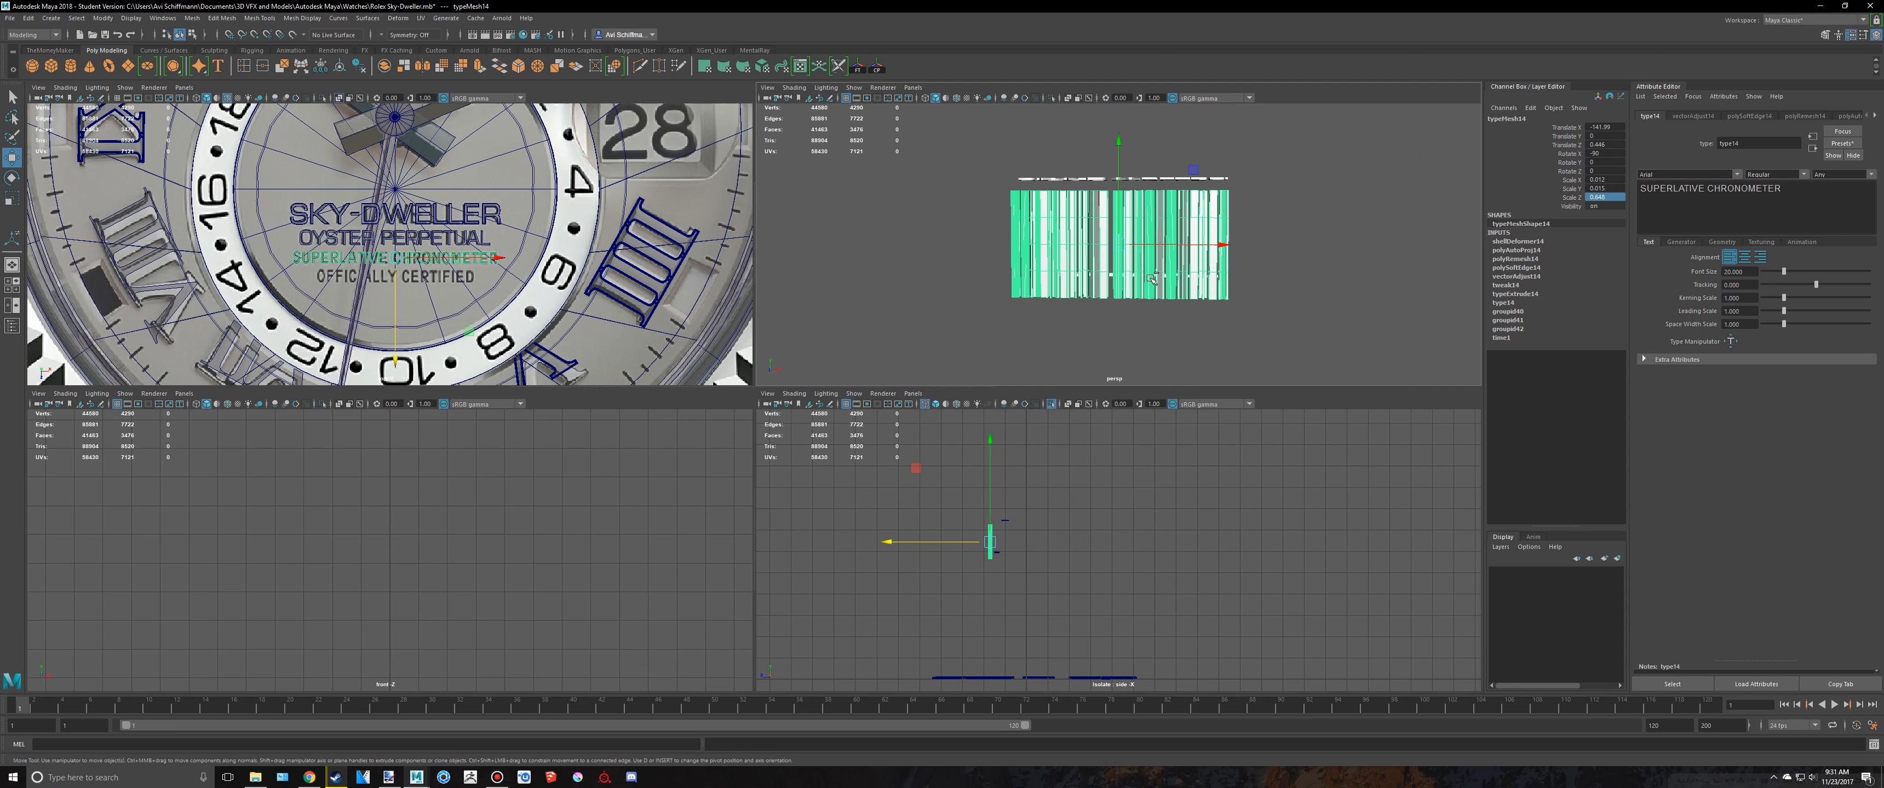
pyautogui.hotkey('ctrl', 'y')
# Step: Create another polygon Type object, check the three existing lettering lines in the perspective view, and reselect the new type
pyautogui.click(219, 68)
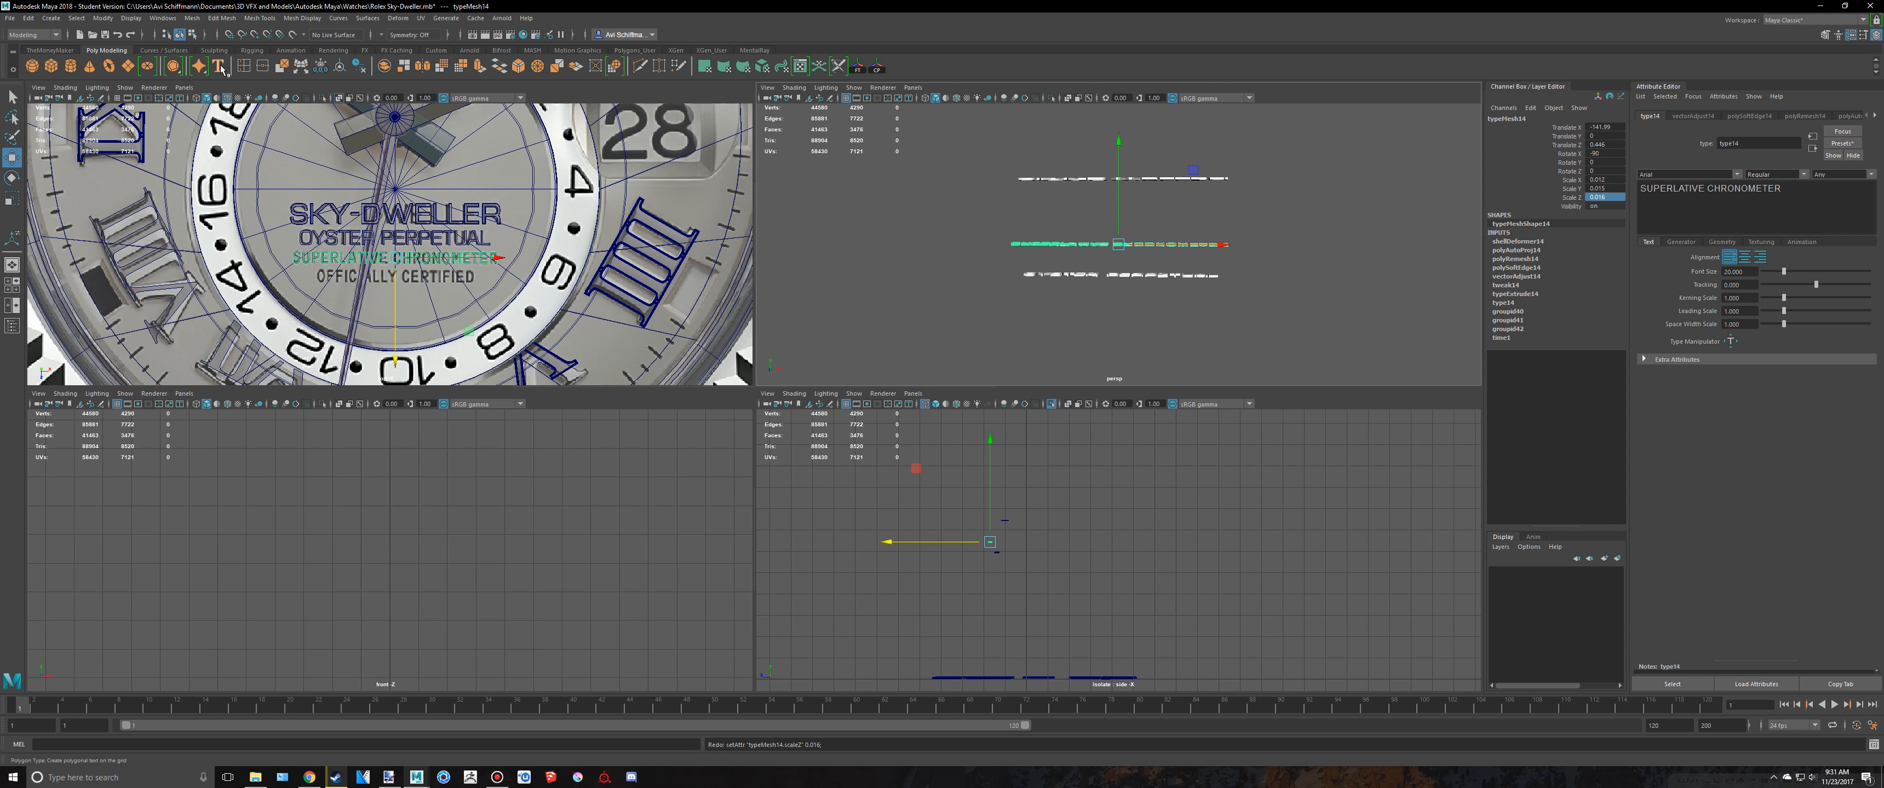
pyautogui.keyDown('alt'); pyautogui.moveTo(1262, 263); pyautogui.dragTo(1211, 318); pyautogui.keyUp('alt')
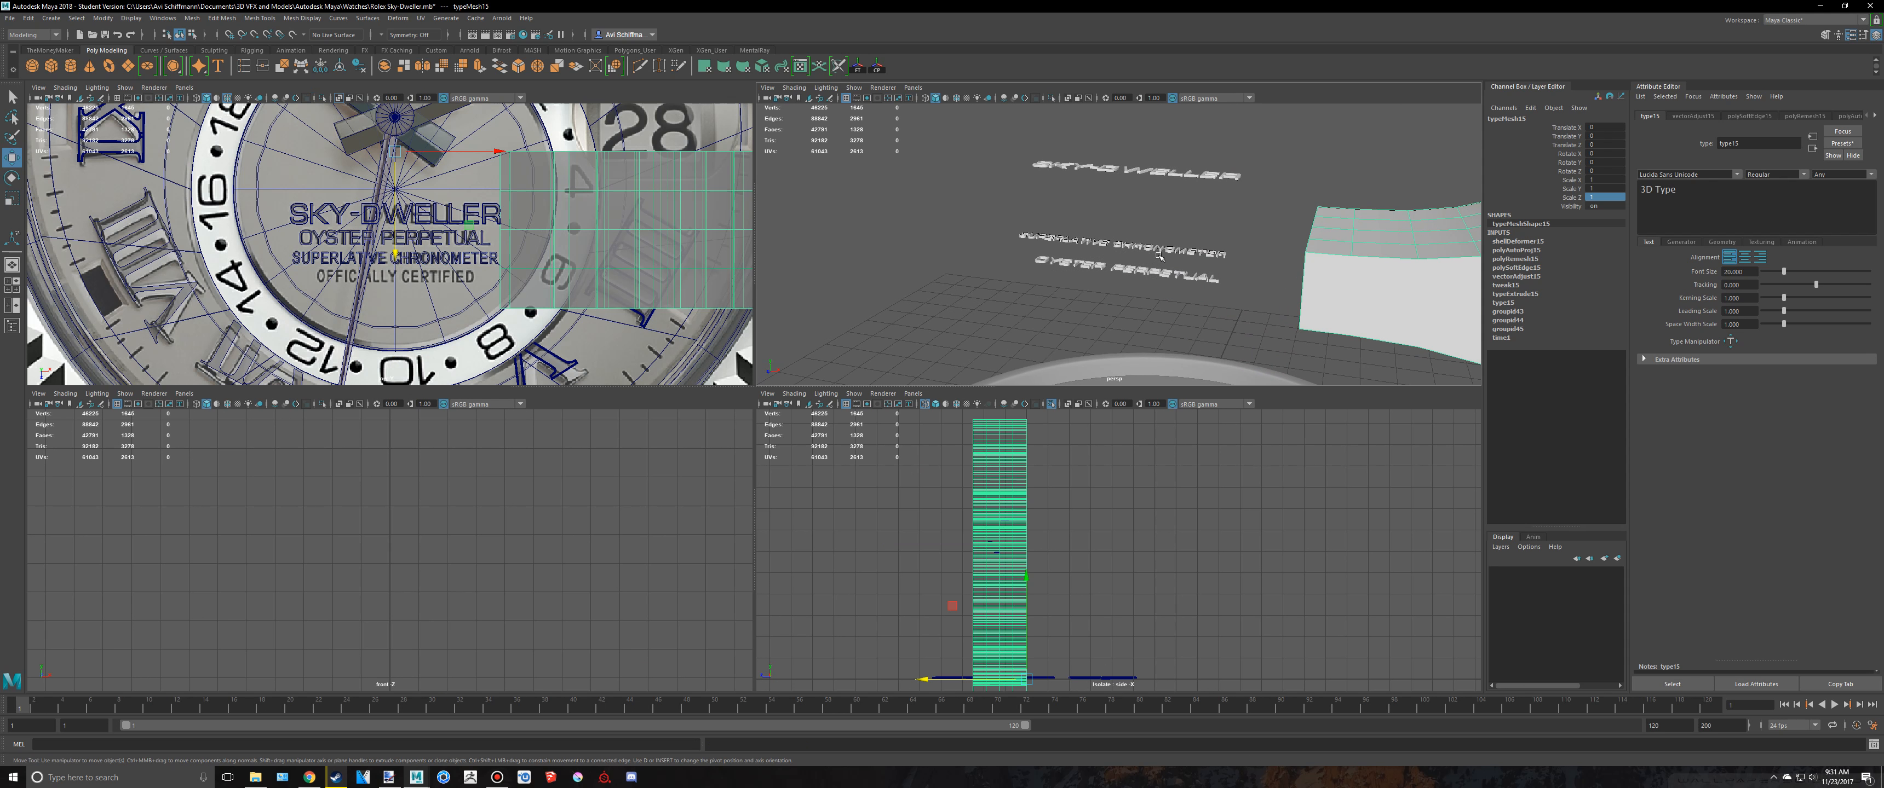
pyautogui.click(1160, 251)
pyautogui.click(1228, 175)
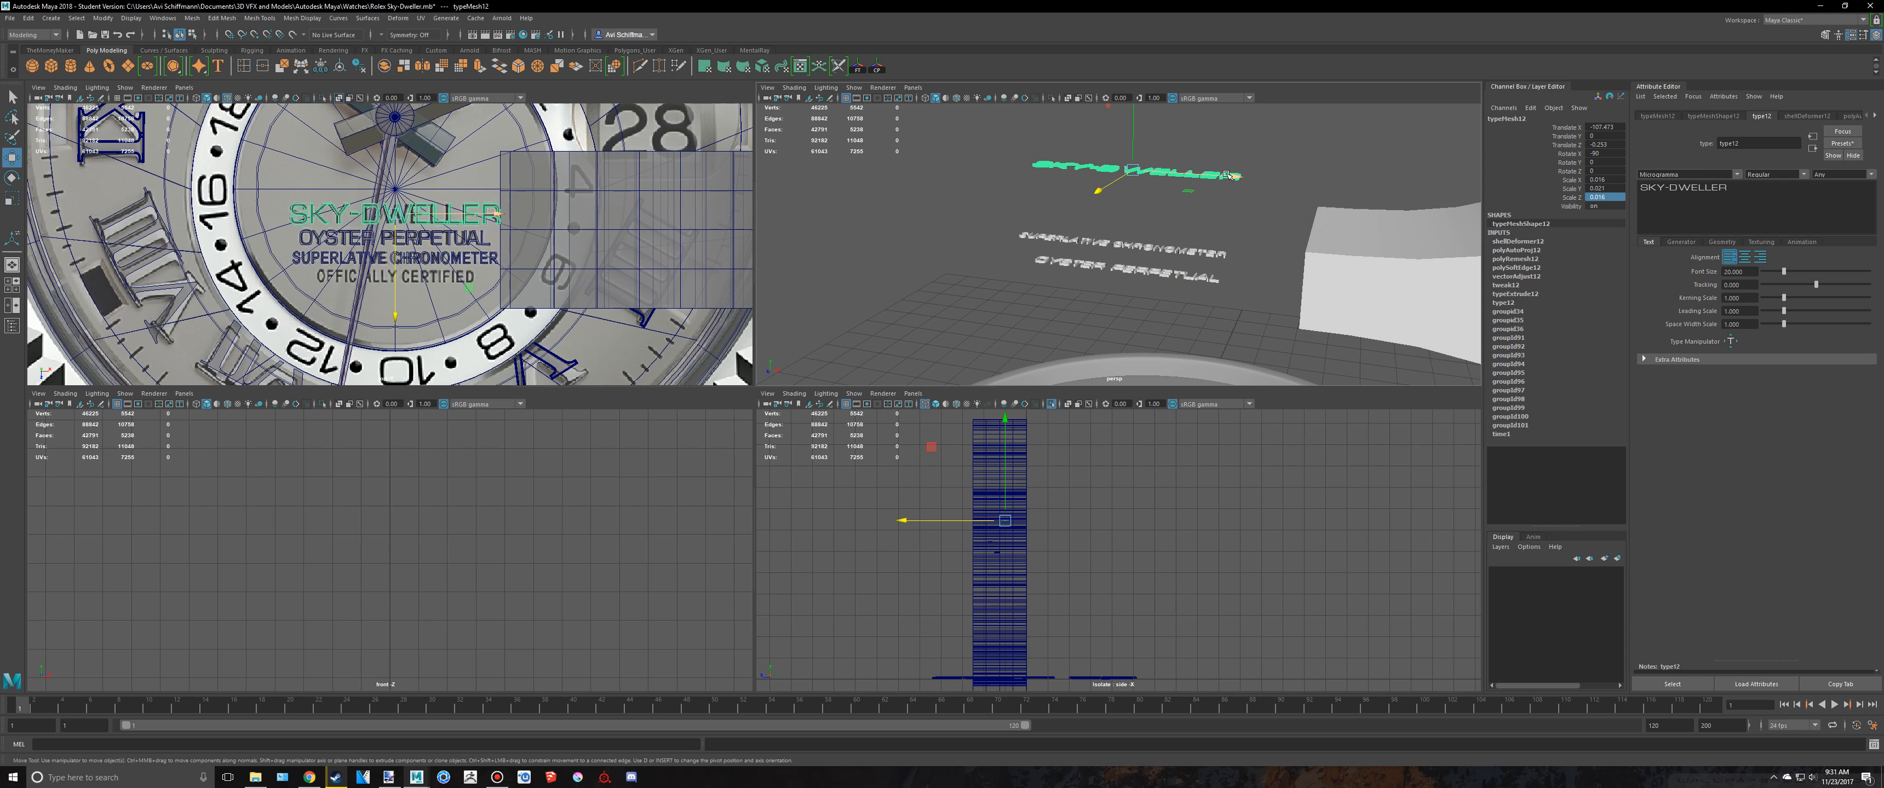
pyautogui.click(1192, 279)
pyautogui.moveTo(1129, 183); pyautogui.dragTo(1146, 162)
pyautogui.click(1214, 253)
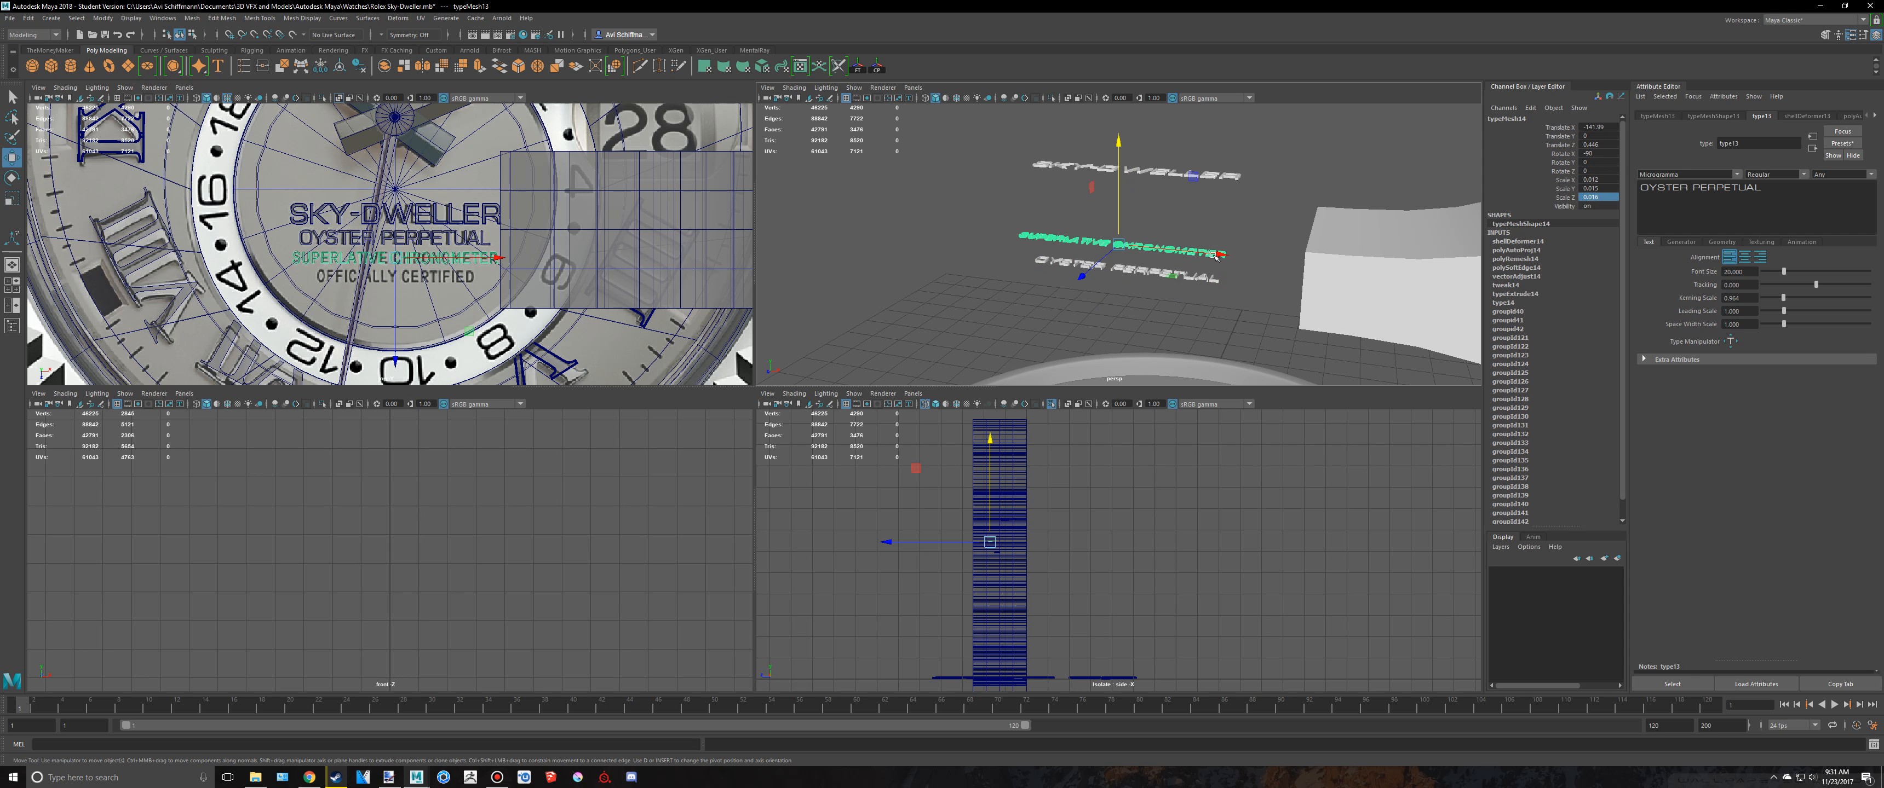
pyautogui.click(1225, 176)
pyautogui.scroll(-5, 1219, 219)
pyautogui.keyDown('alt'); pyautogui.moveTo(1205, 295); pyautogui.dragTo(1216, 275); pyautogui.keyUp('alt')
pyautogui.click(1217, 275)
pyautogui.press('f')
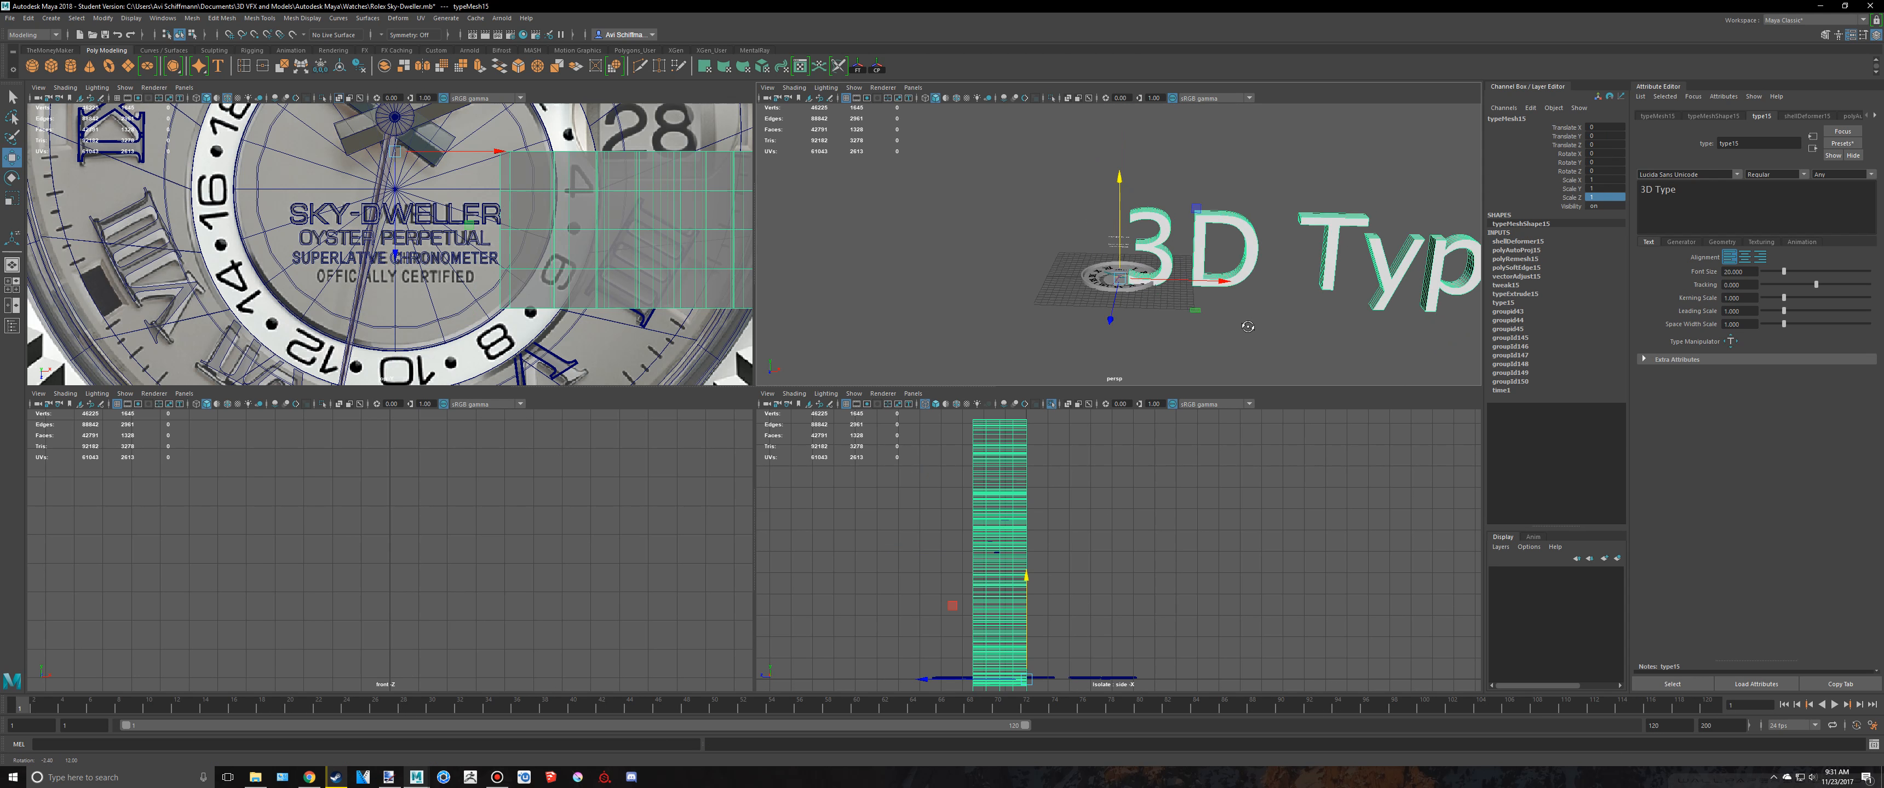
# Step: Set the new type's text to OFFICIALLY CERTIFIED and its font to Microgramma
pyautogui.moveTo(1693, 196); pyautogui.dragTo(1604, 193)
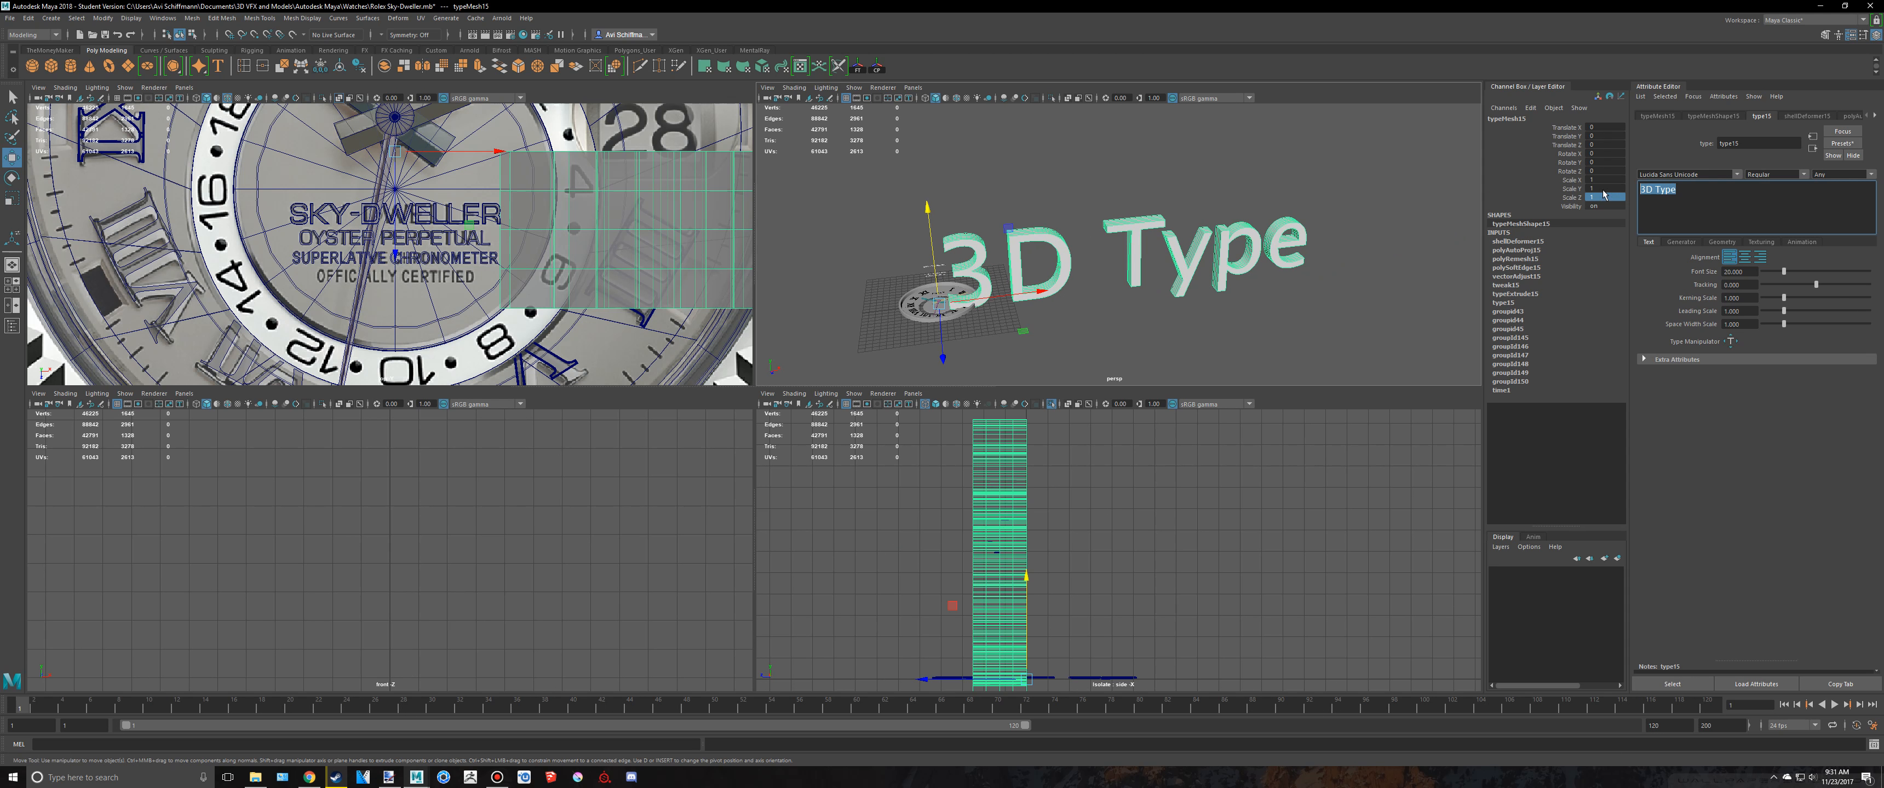
pyautogui.write('OFF')
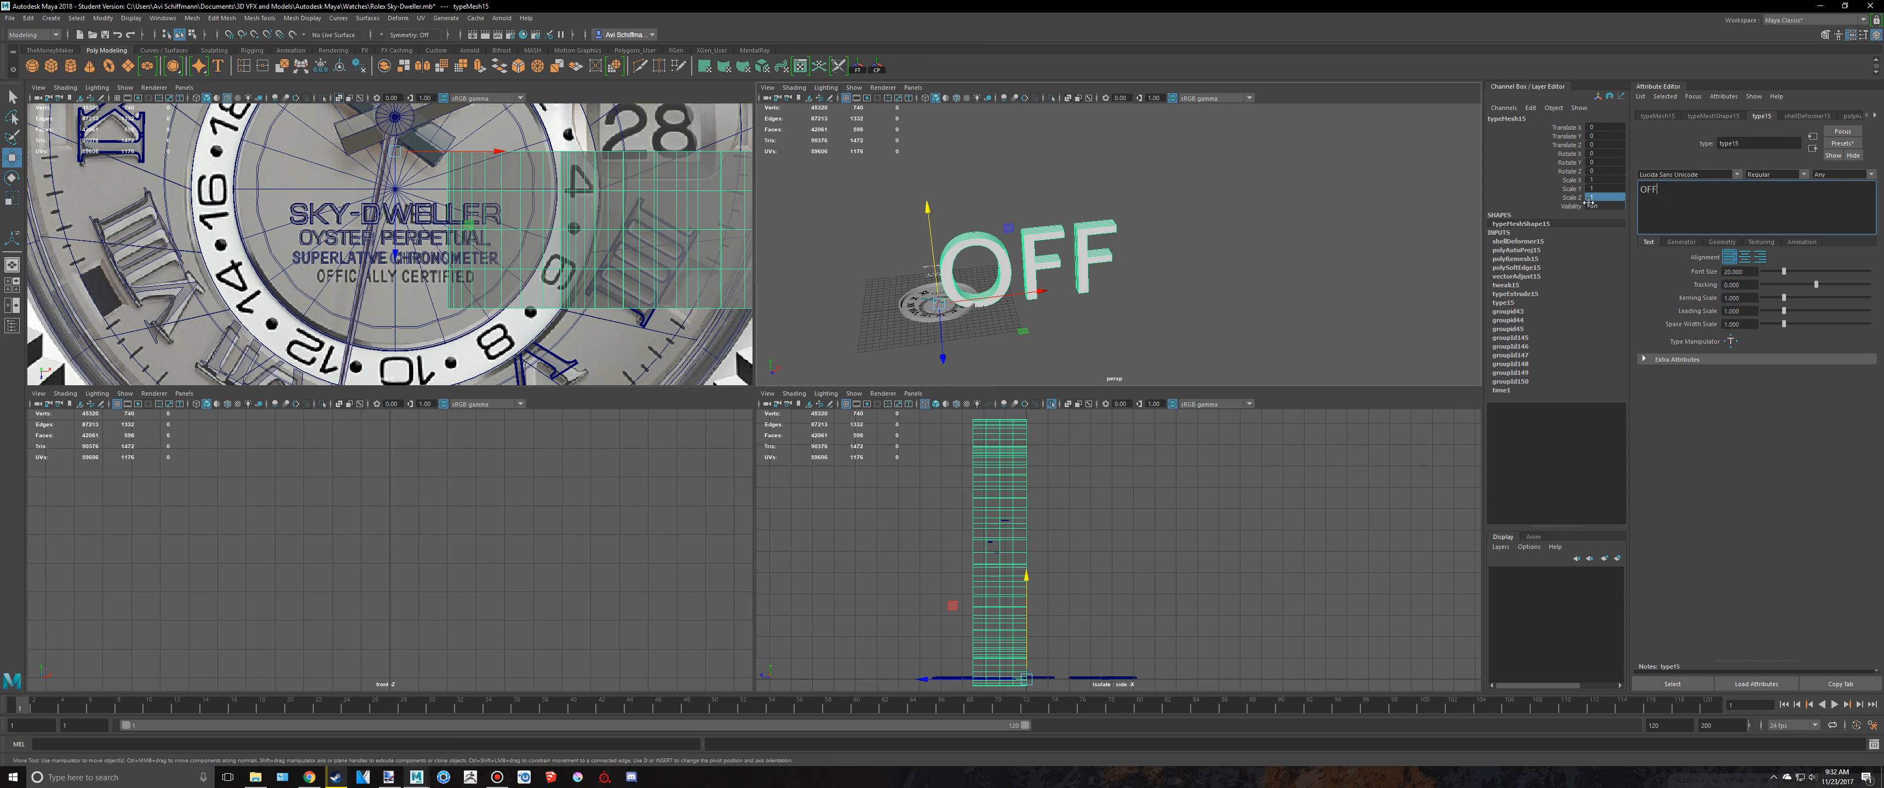
pyautogui.write('ICIALLY ')
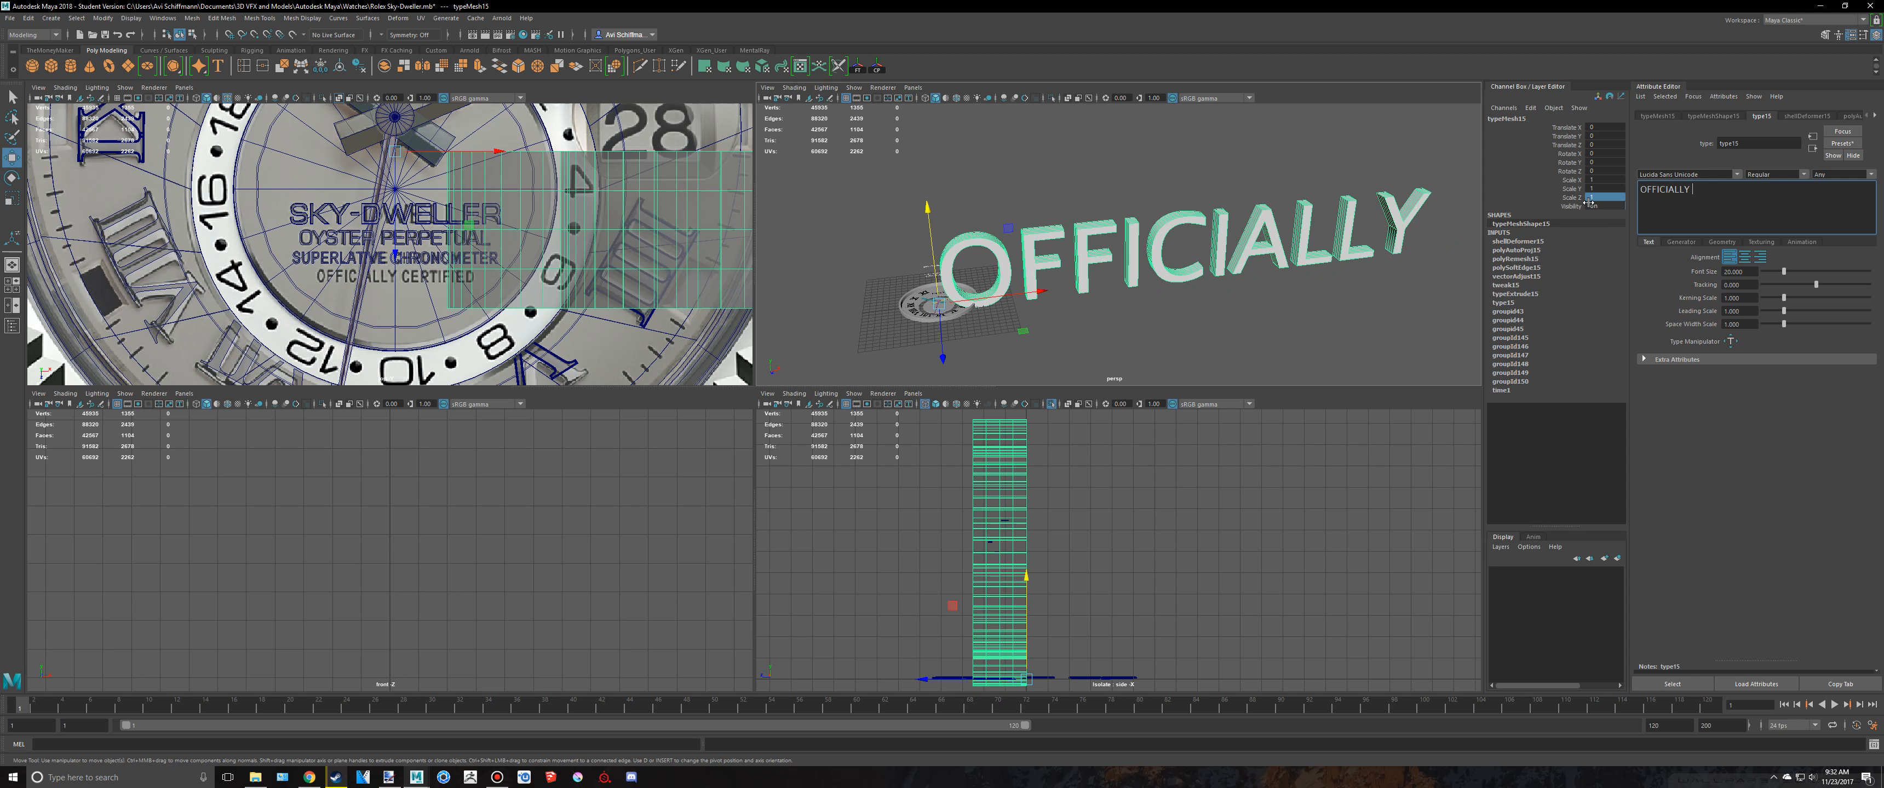
pyautogui.write('CERT')
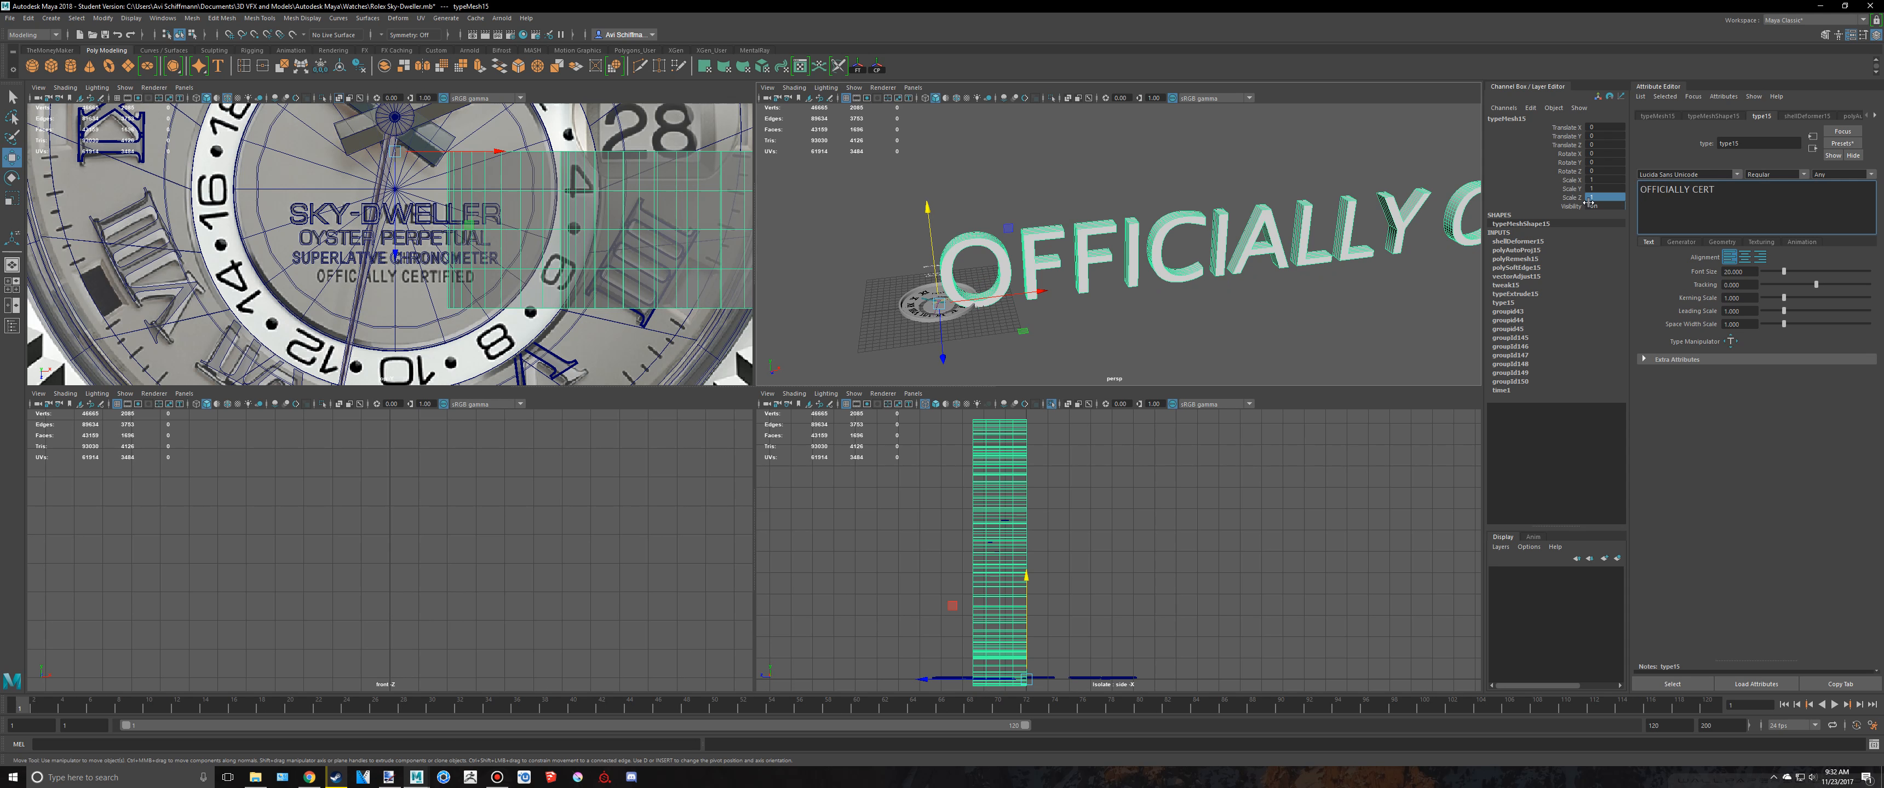
pyautogui.write('IFIED')
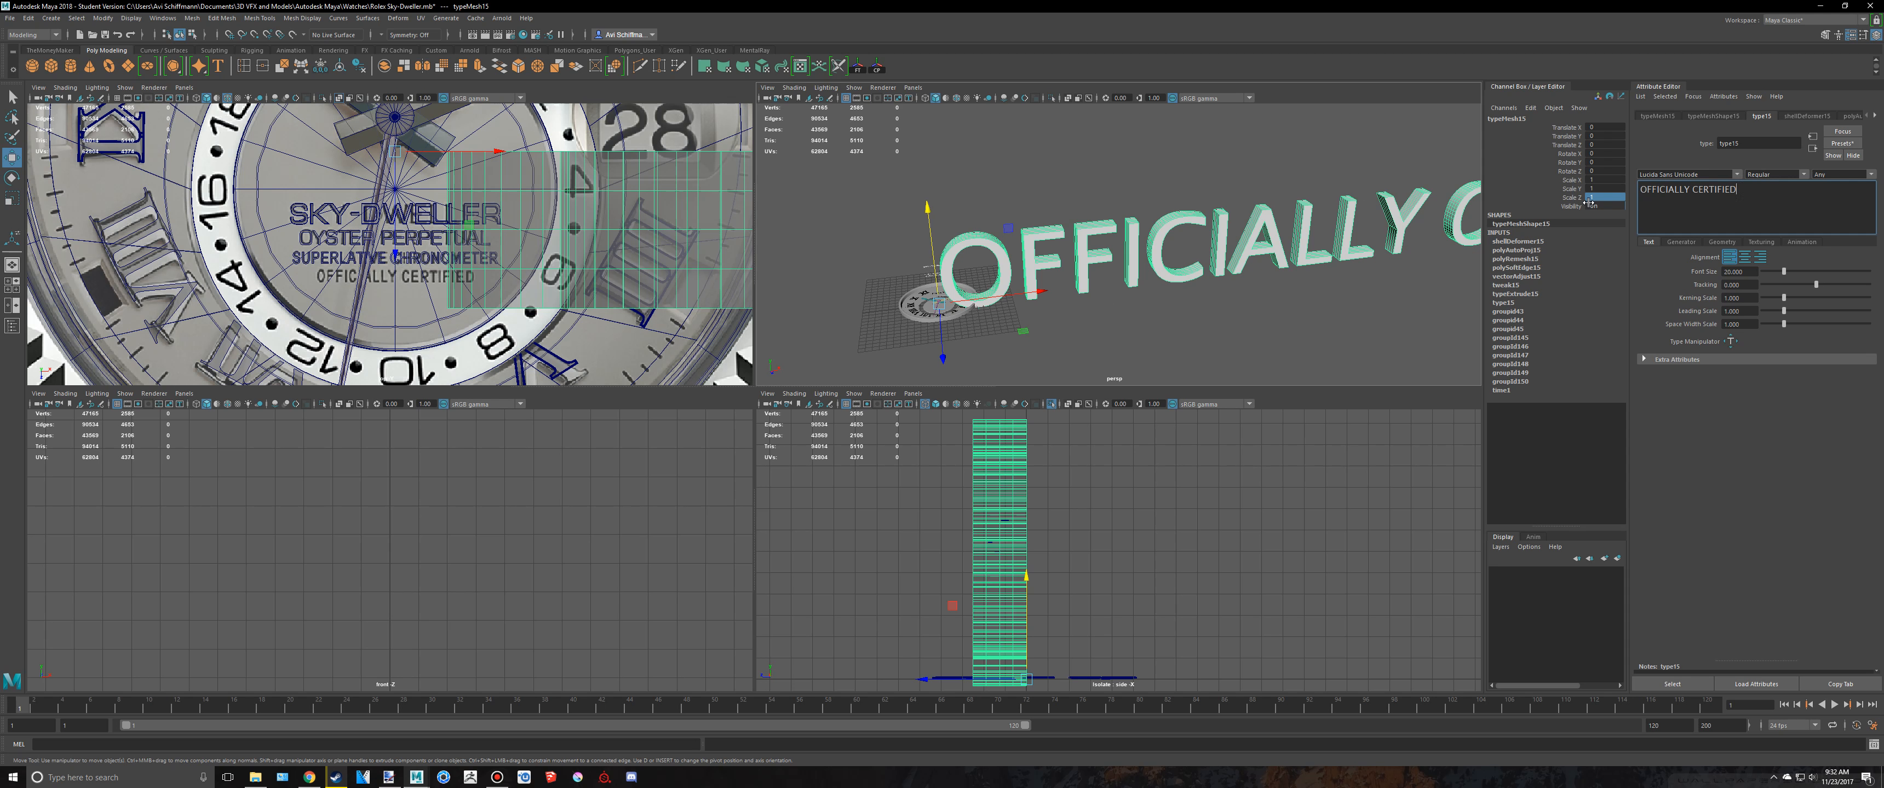
pyautogui.keyDown('alt'); pyautogui.moveTo(1212, 281); pyautogui.dragTo(1139, 294, button='middle'); pyautogui.keyUp('alt')
pyautogui.click(1737, 174)
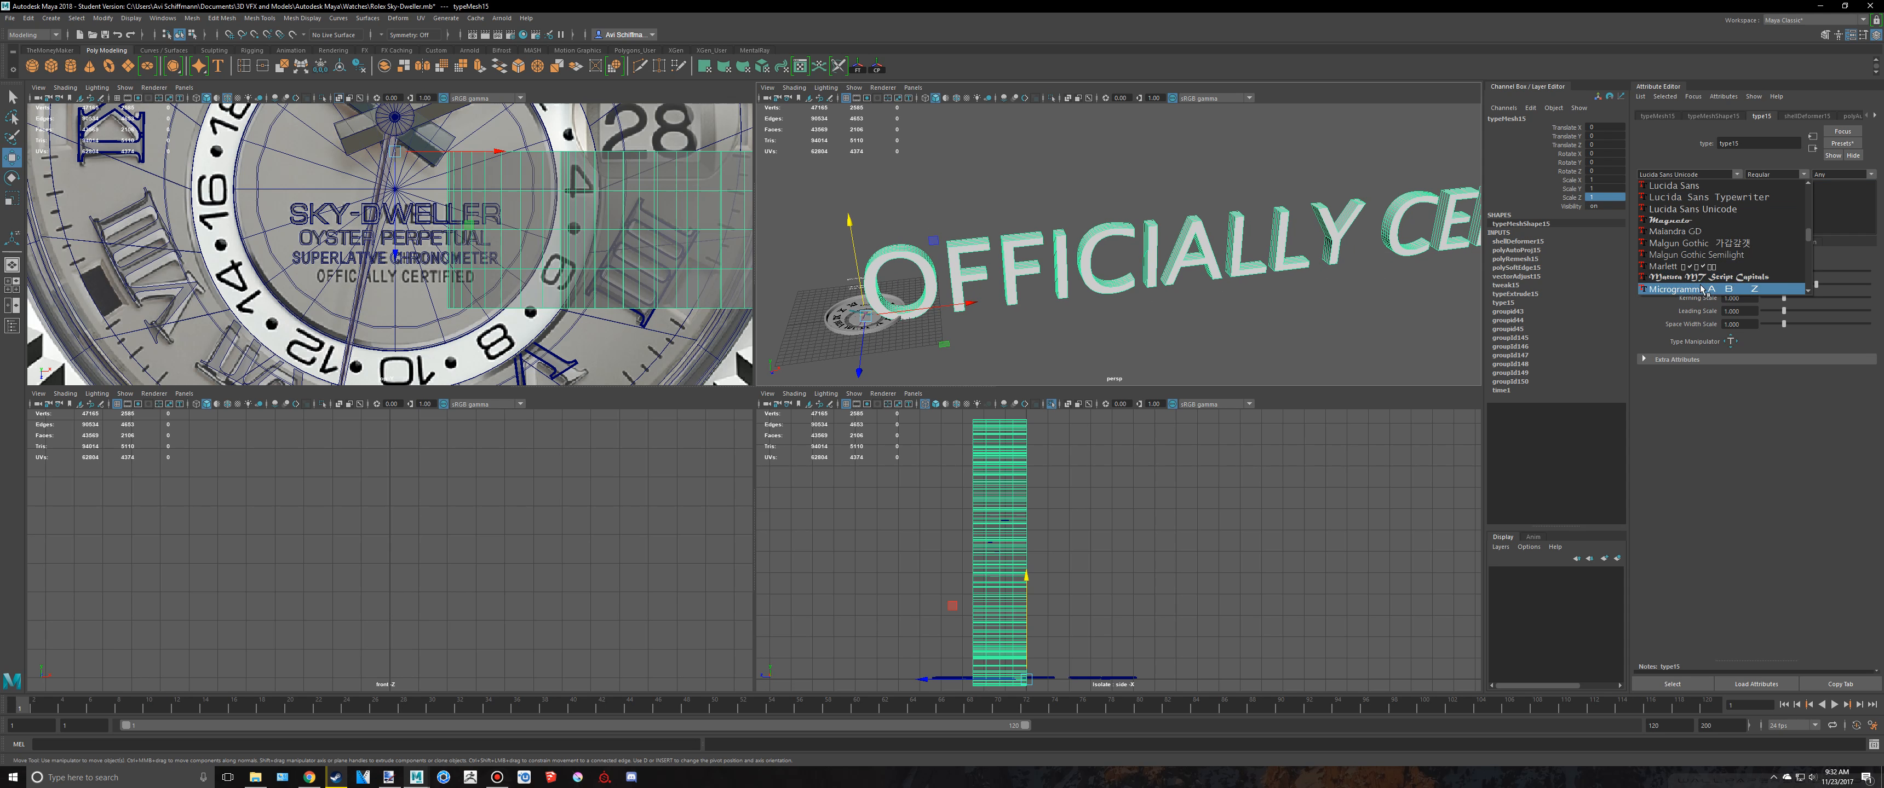
pyautogui.click(1681, 289)
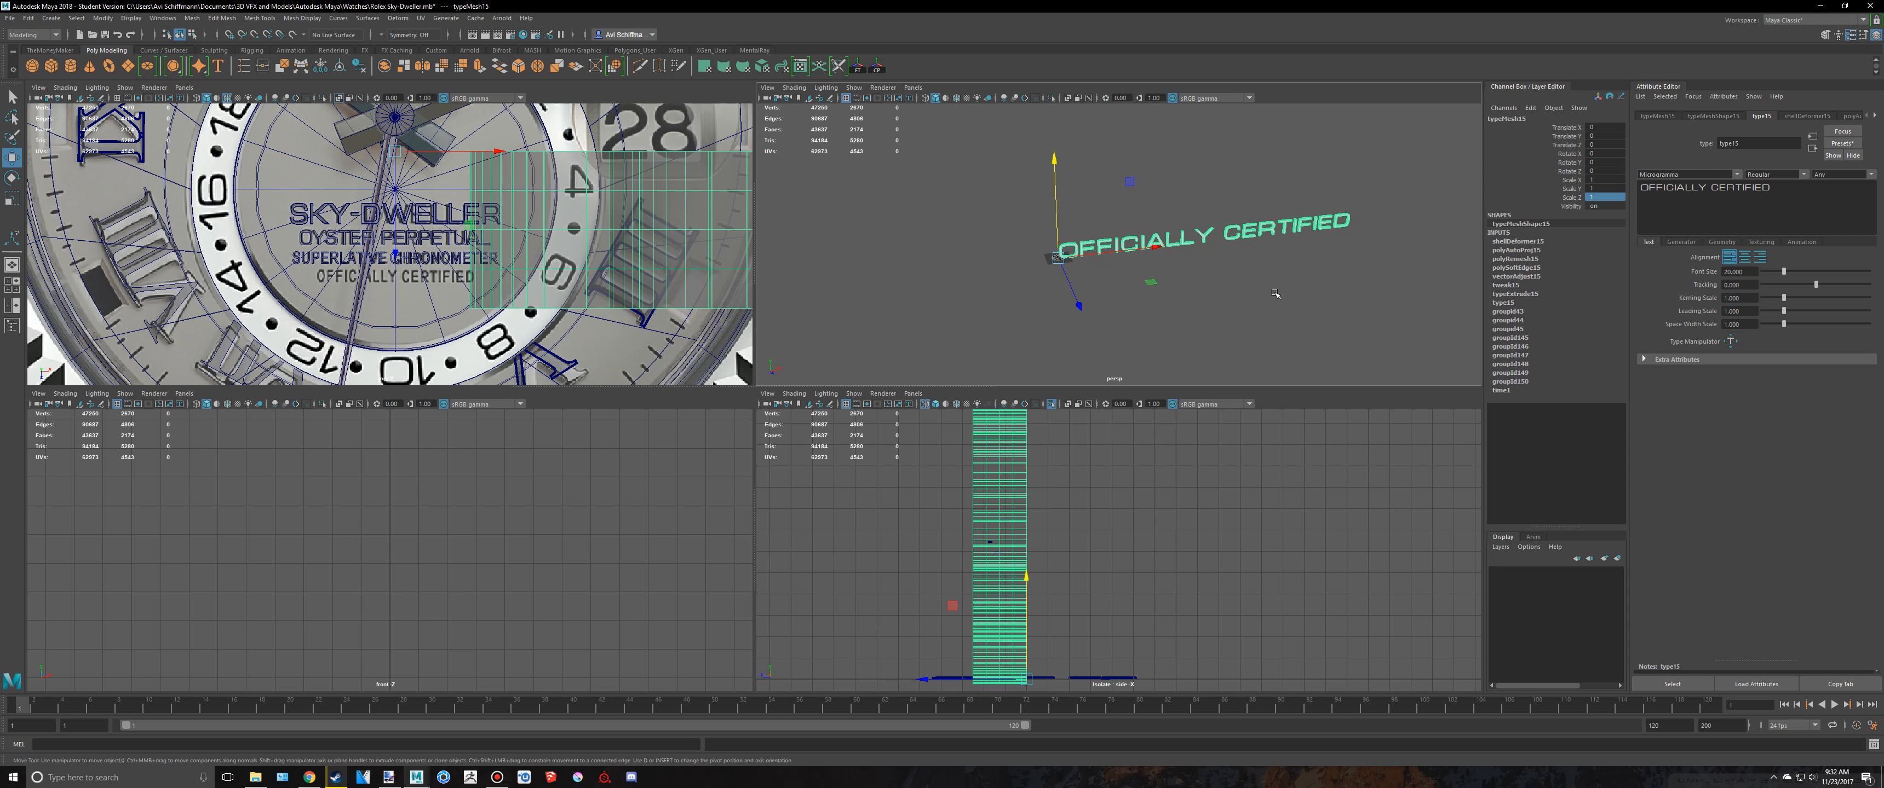
# Step: Center the pivot of the OFFICIALLY CERTIFIED type and rotate it -90 degrees about X so it lies flat
pyautogui.keyDown('alt'); pyautogui.moveTo(1274, 291); pyautogui.dragTo(1241, 307, button='middle'); pyautogui.keyUp('alt')
pyautogui.click(880, 67)
pyautogui.scroll(4, 1308, 238)
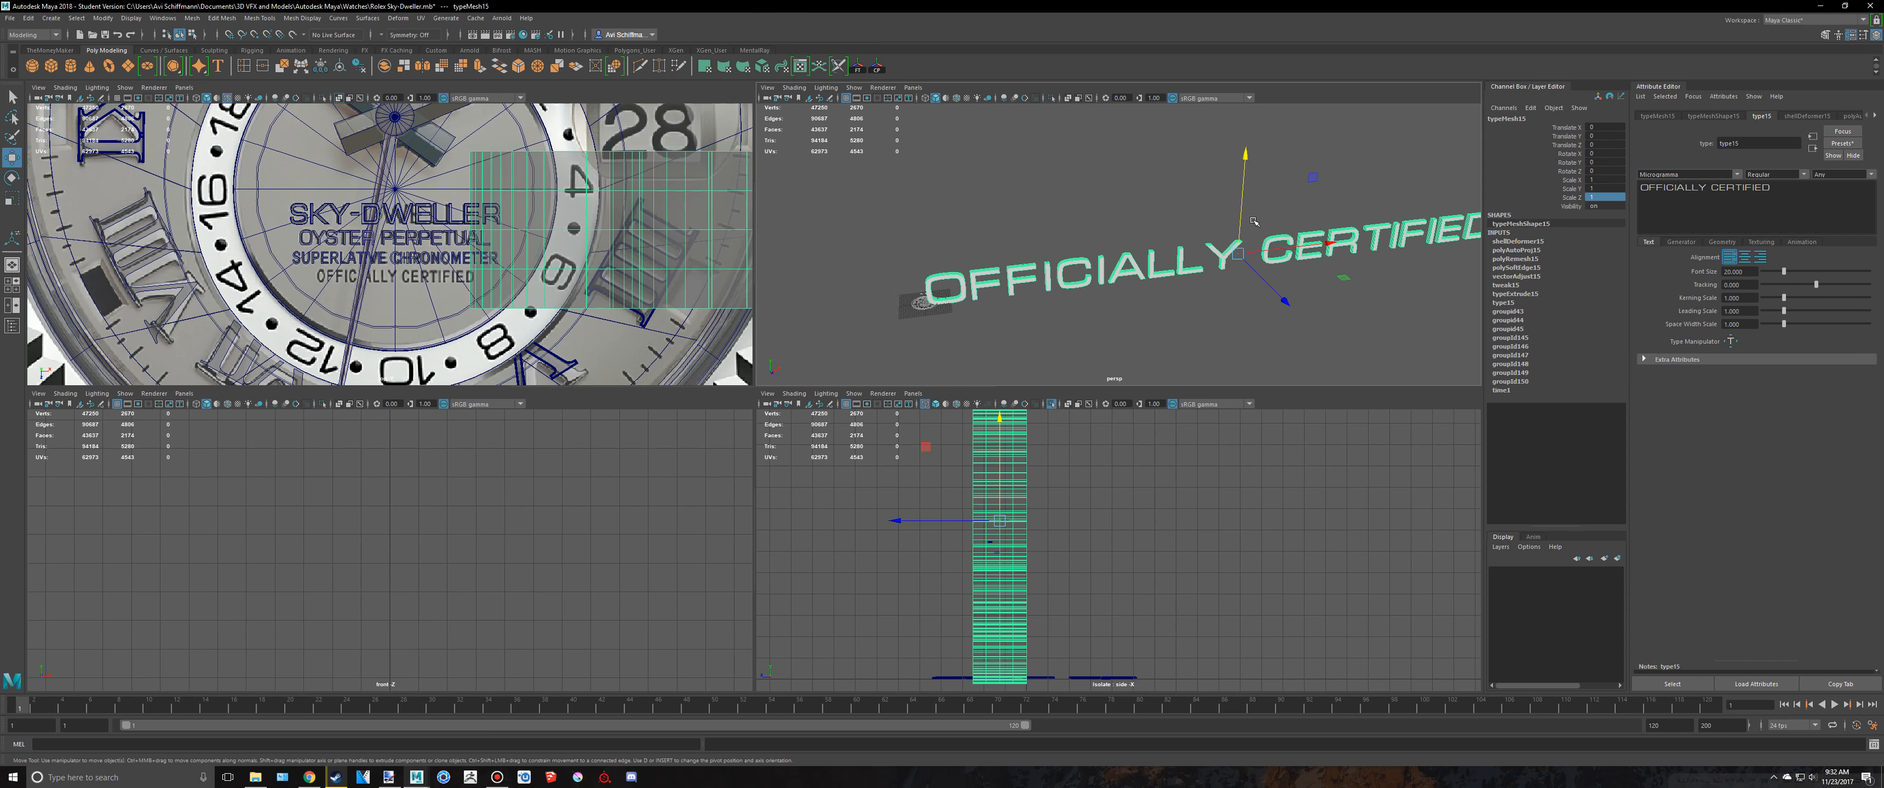
pyautogui.keyDown('alt'); pyautogui.moveTo(1322, 245); pyautogui.dragTo(1280, 261, button='middle'); pyautogui.keyUp('alt')
pyautogui.press('e')
pyautogui.moveTo(1236, 242); pyautogui.dragTo(1185, 165)
# Step: In the top view, scale the OFFICIALLY CERTIFIED type down uniformly and move it over the watch dial
pyautogui.press('space')
pyautogui.scroll(-10, 516, 242)
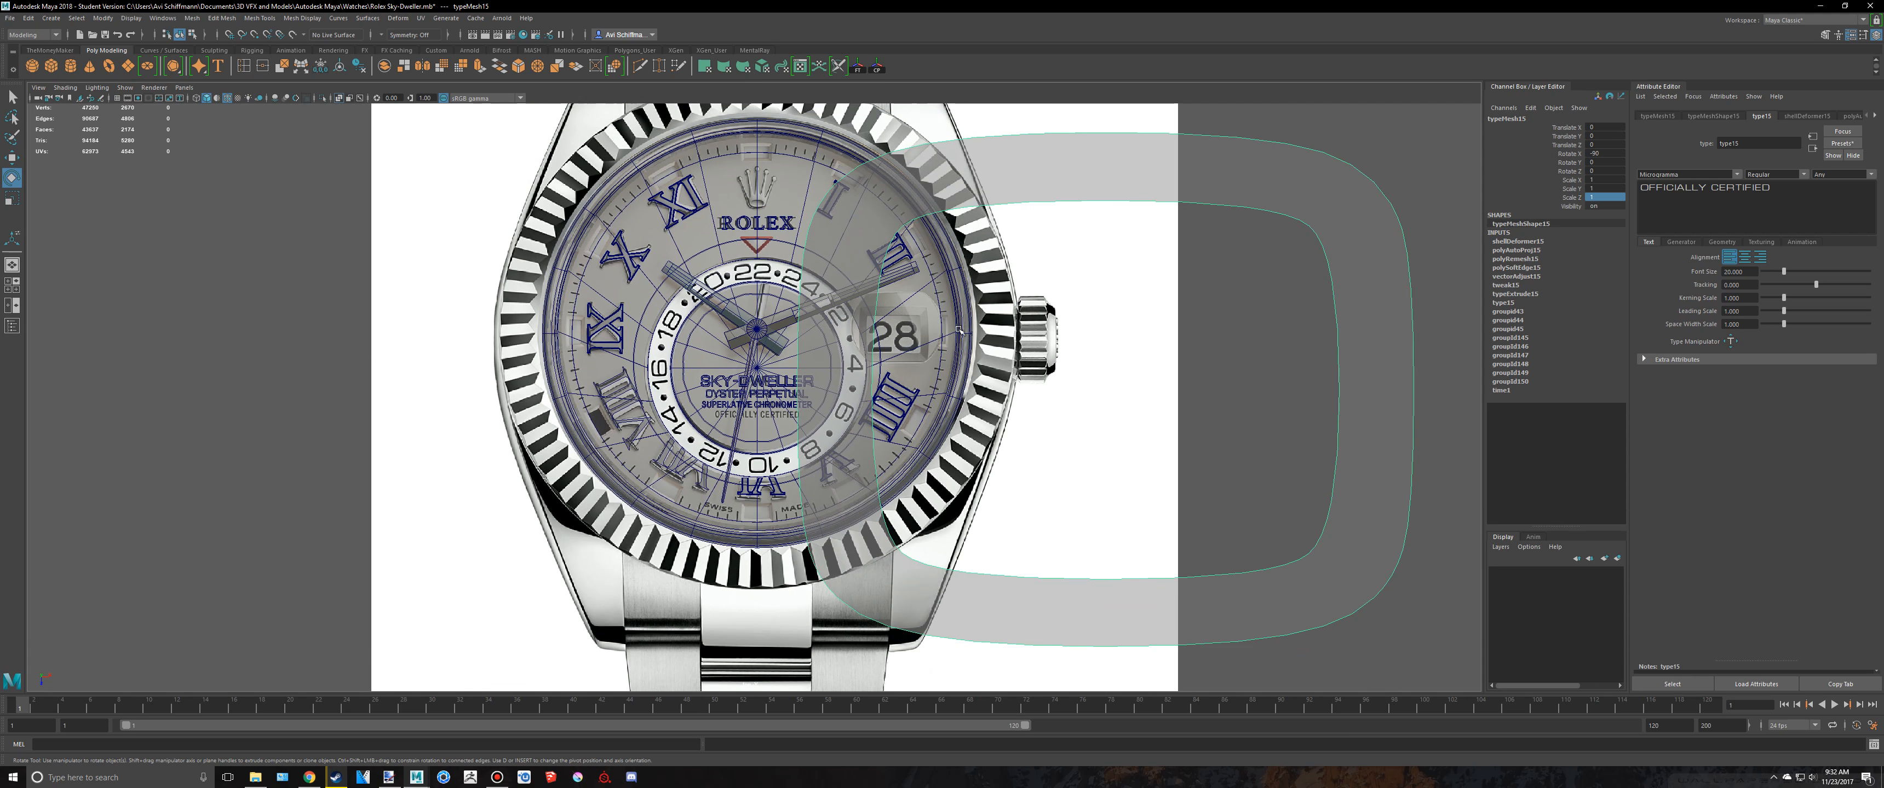
pyautogui.press('r')
pyautogui.scroll(-2, 1160, 355)
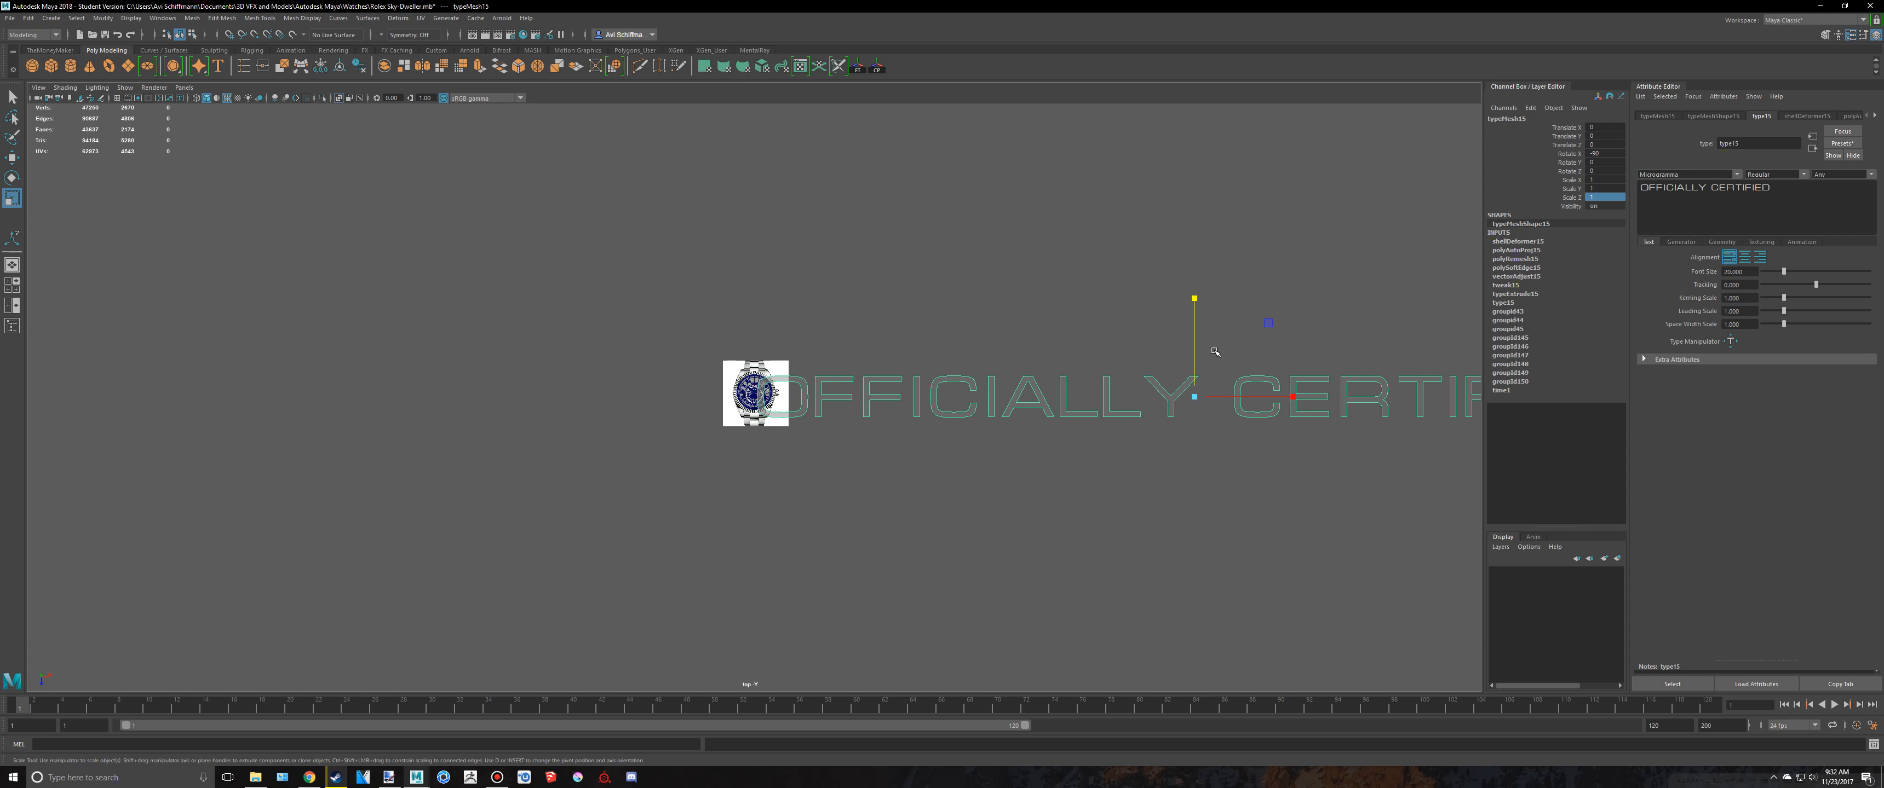
pyautogui.moveTo(1268, 322); pyautogui.dragTo(1229, 344)
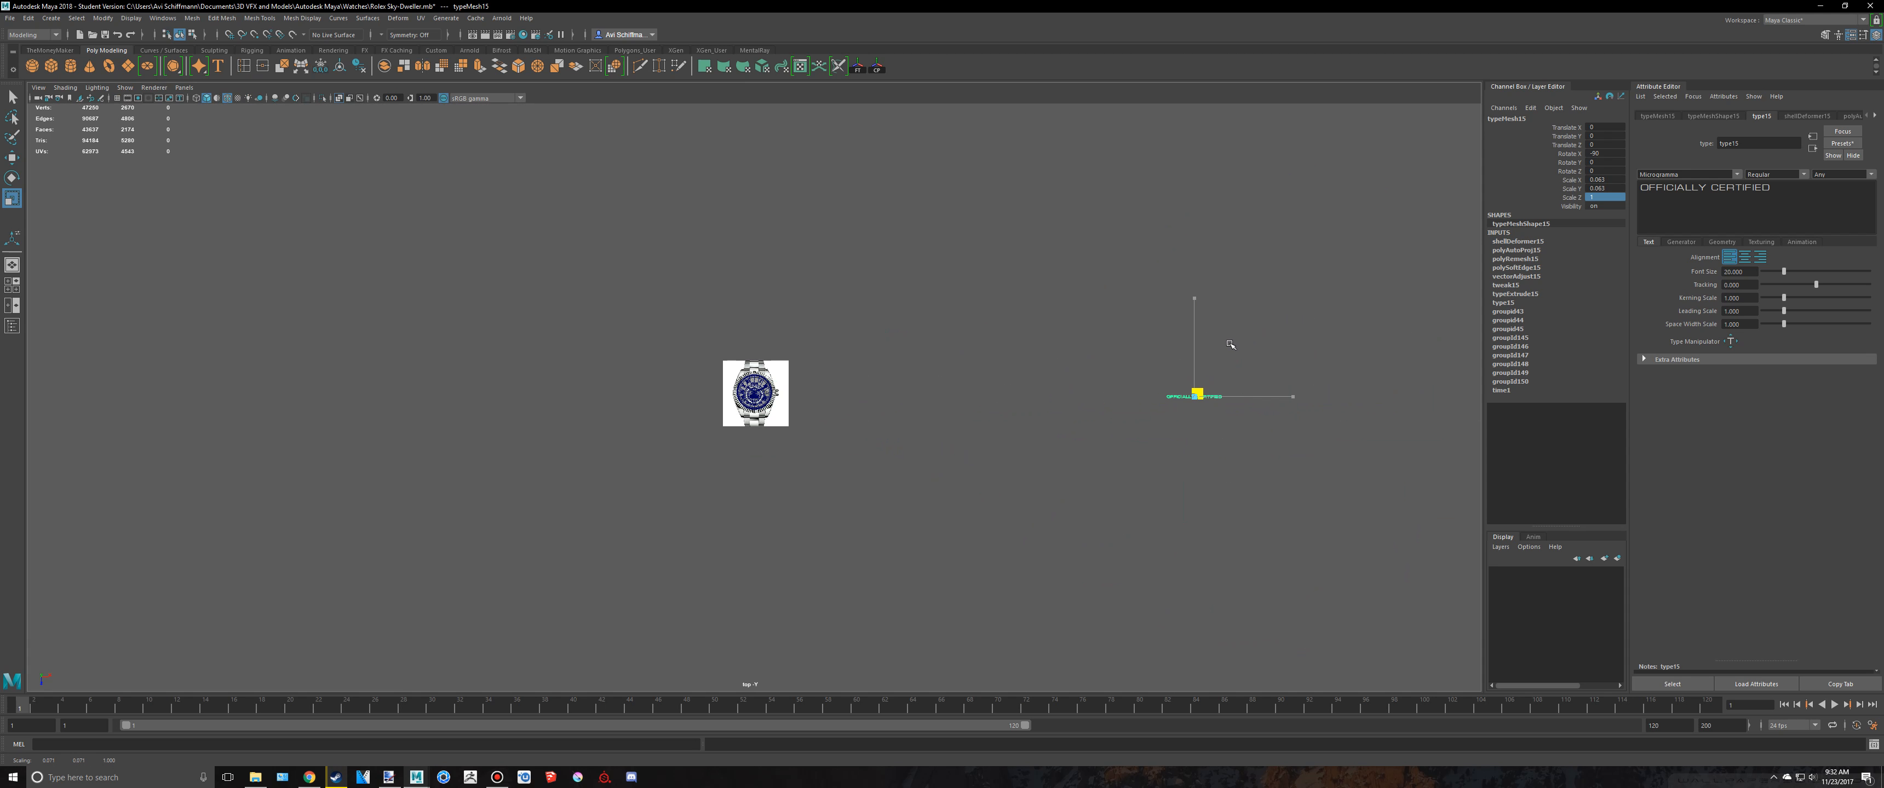
pyautogui.press('w')
pyautogui.moveTo(1199, 401); pyautogui.dragTo(762, 399)
pyautogui.press('f')
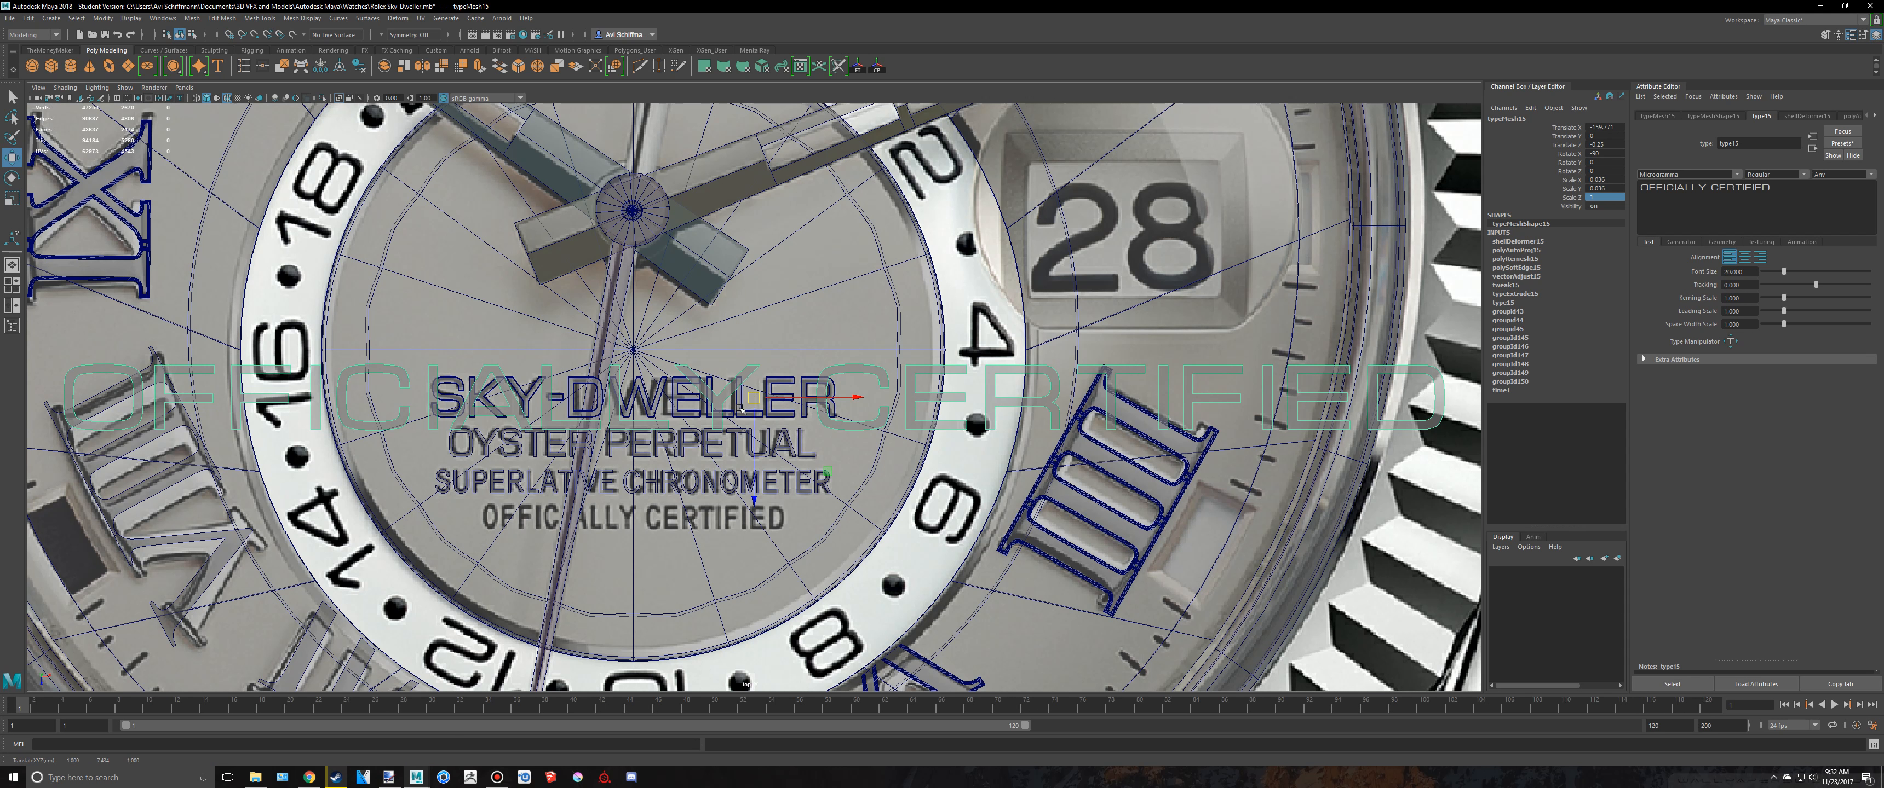
# Step: Fit the OFFICIALLY CERTIFIED type onto its reference line below SUPERLATIVE CHRONOMETER and stretch its letter height to match
pyautogui.moveTo(708, 414); pyautogui.dragTo(803, 411, button='middle')
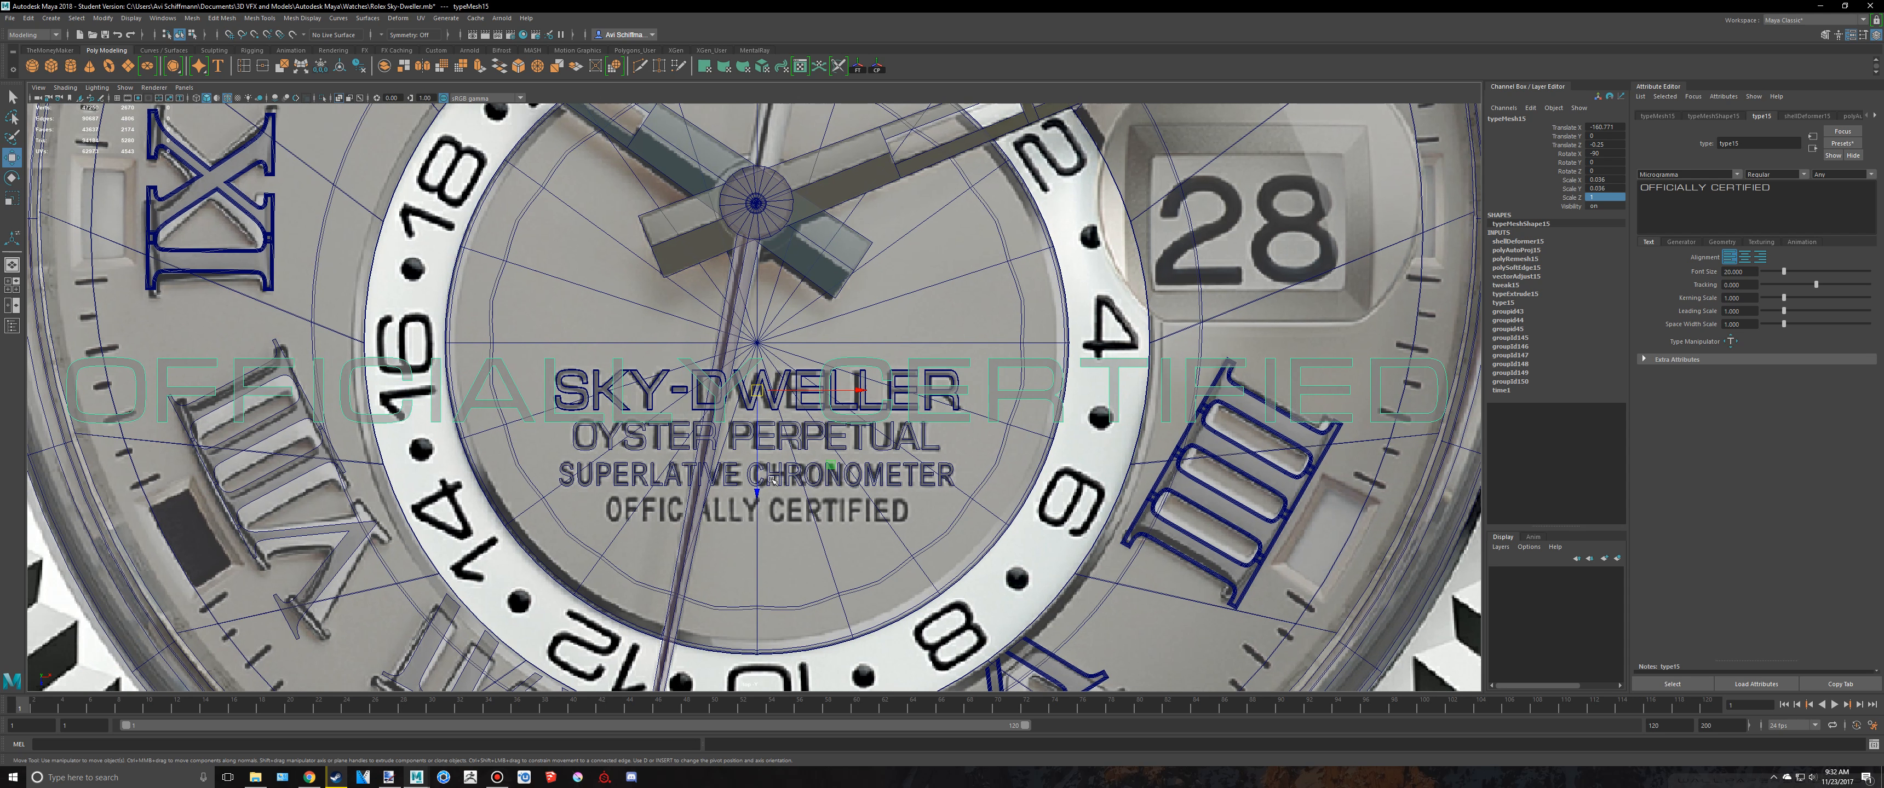
pyautogui.moveTo(757, 493); pyautogui.dragTo(219, 519)
pyautogui.press('r')
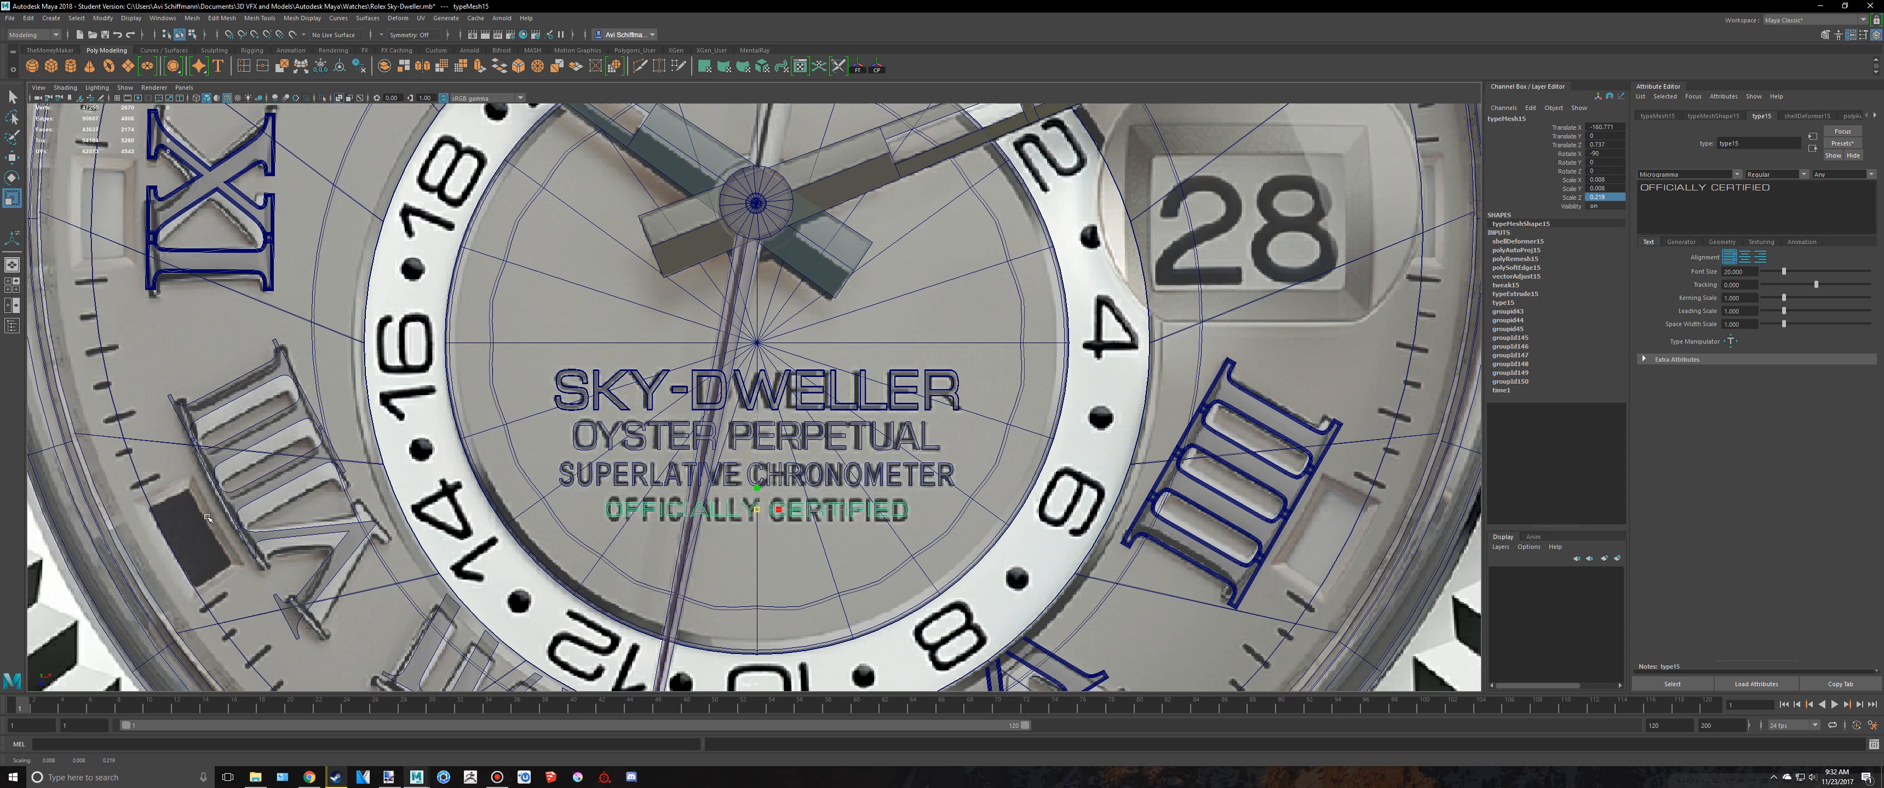
pyautogui.press('f')
pyautogui.scroll(-3, 895, 348)
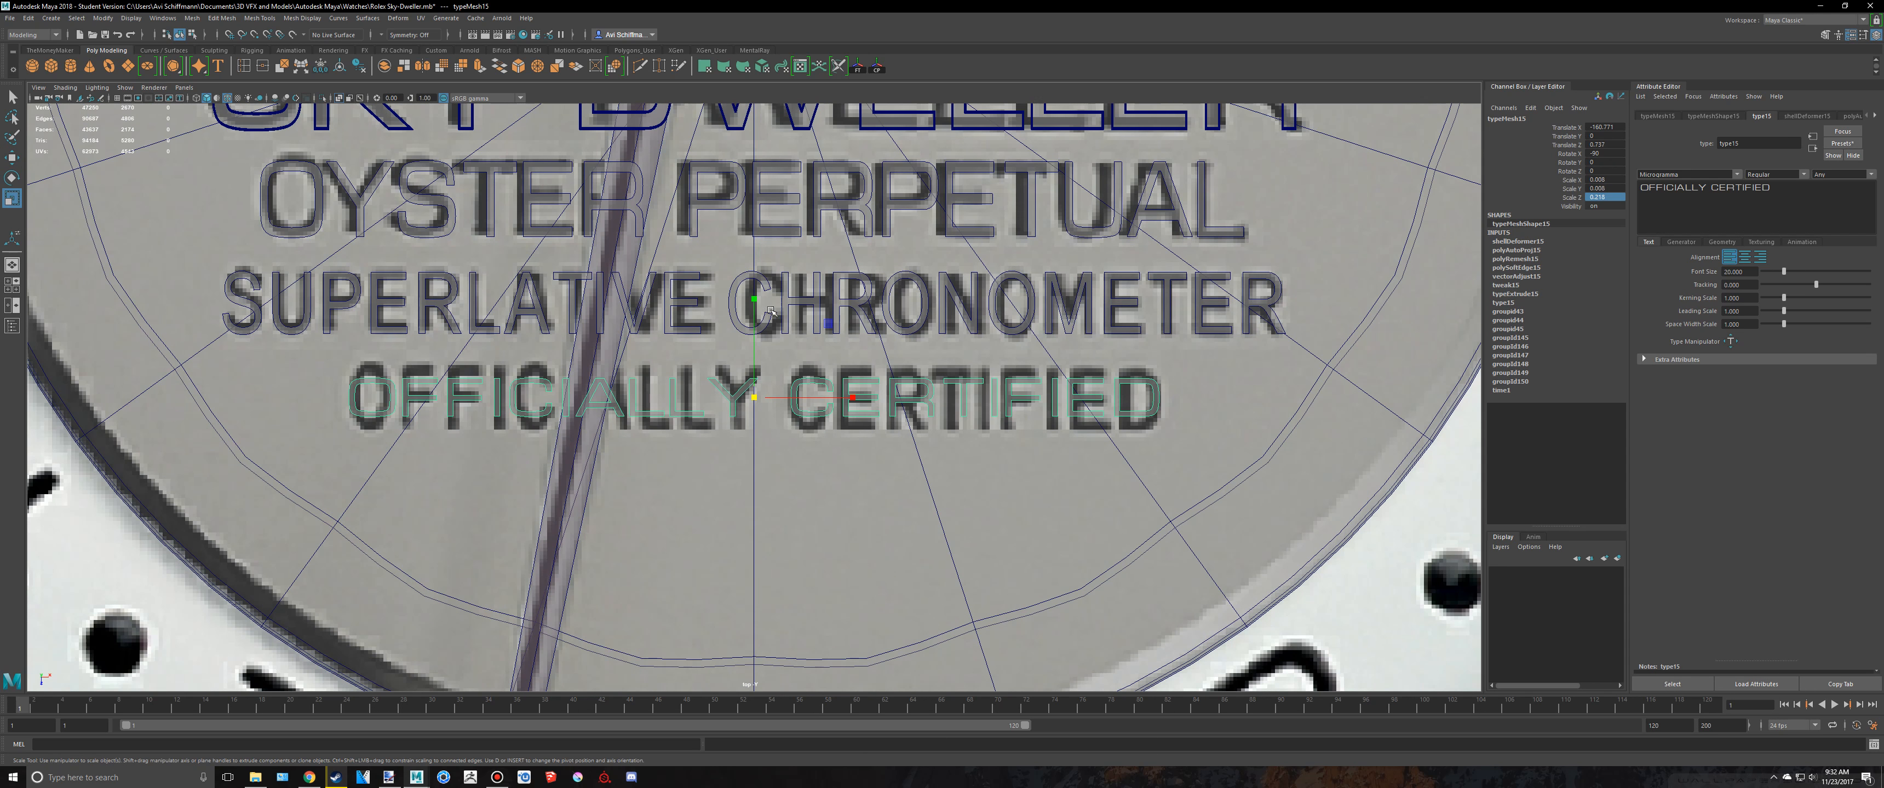
pyautogui.moveTo(754, 298); pyautogui.dragTo(762, 233)
pyautogui.press('w')
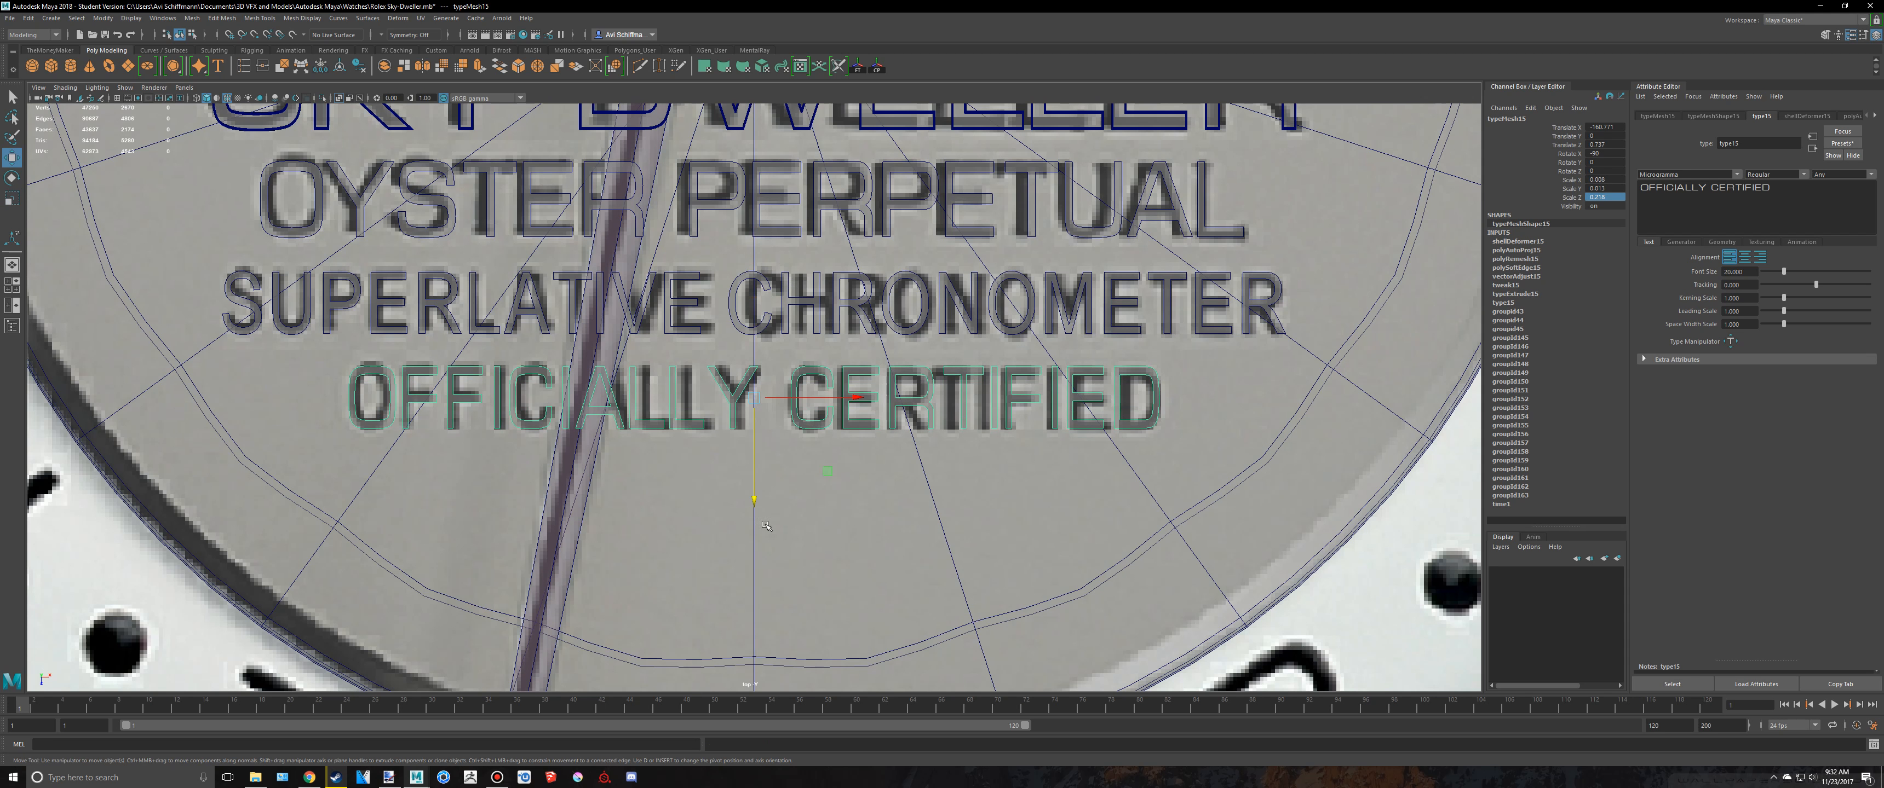
pyautogui.moveTo(754, 502); pyautogui.dragTo(754, 502)
# Step: Set the OFFICIALLY CERTIFIED type's Z scale to 0.016 and compare all four lettering lines in the perspective view
pyautogui.press('space')
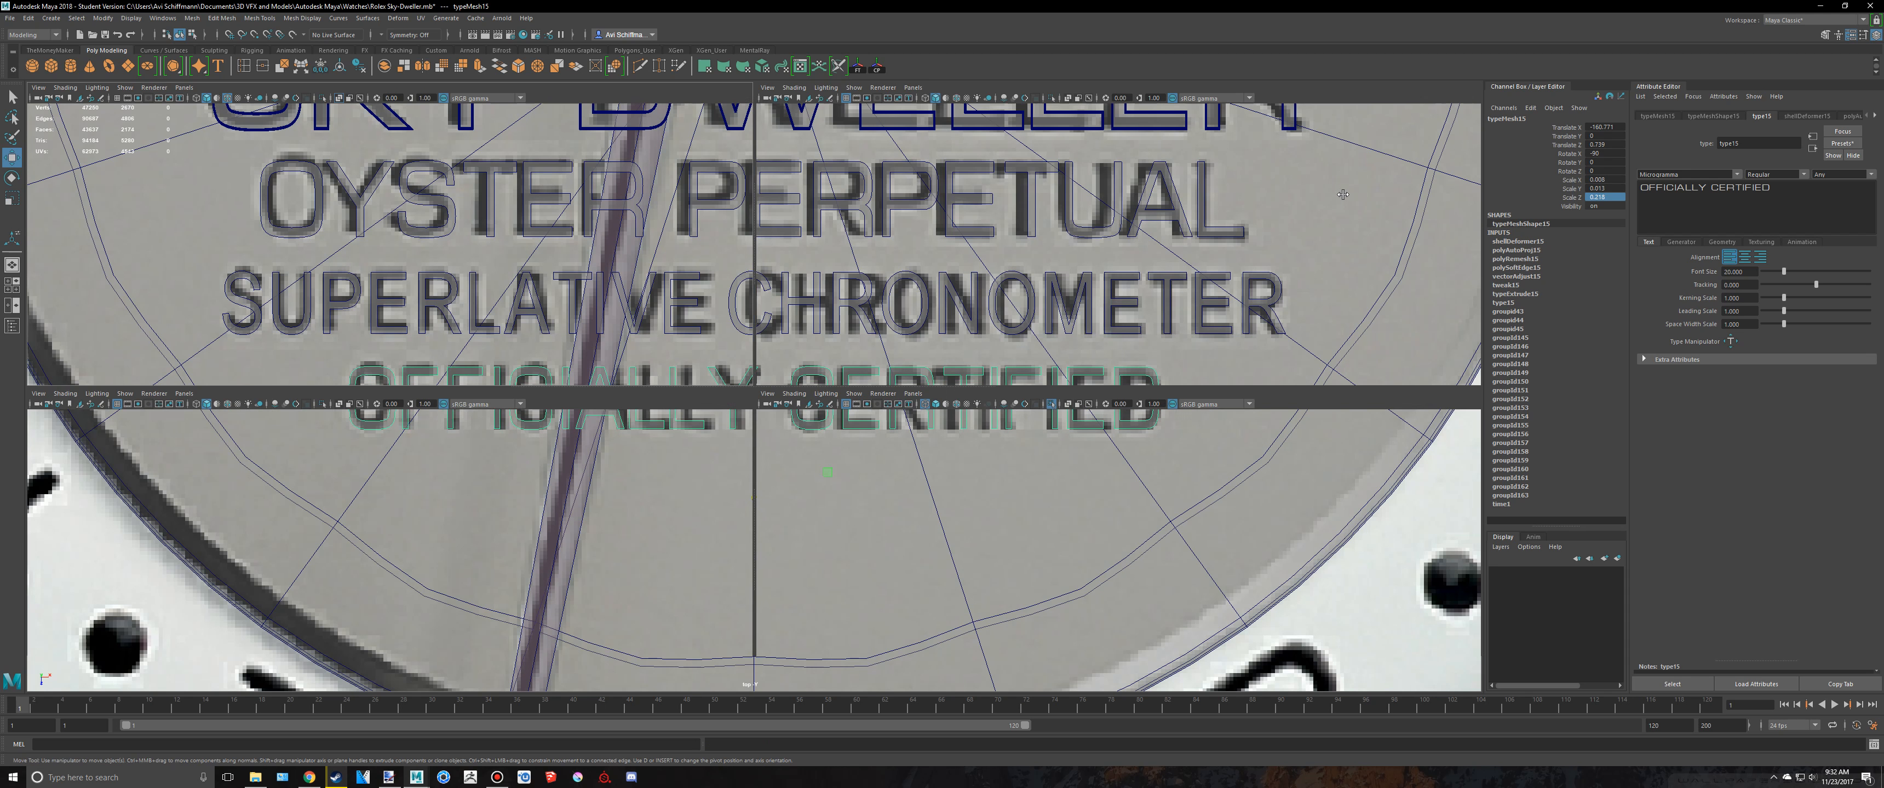
pyautogui.press('space')
pyautogui.write('0.016')
pyautogui.press('Return')
pyautogui.keyDown('alt'); pyautogui.moveTo(906, 322); pyautogui.dragTo(992, 294, button='middle'); pyautogui.keyUp('alt')
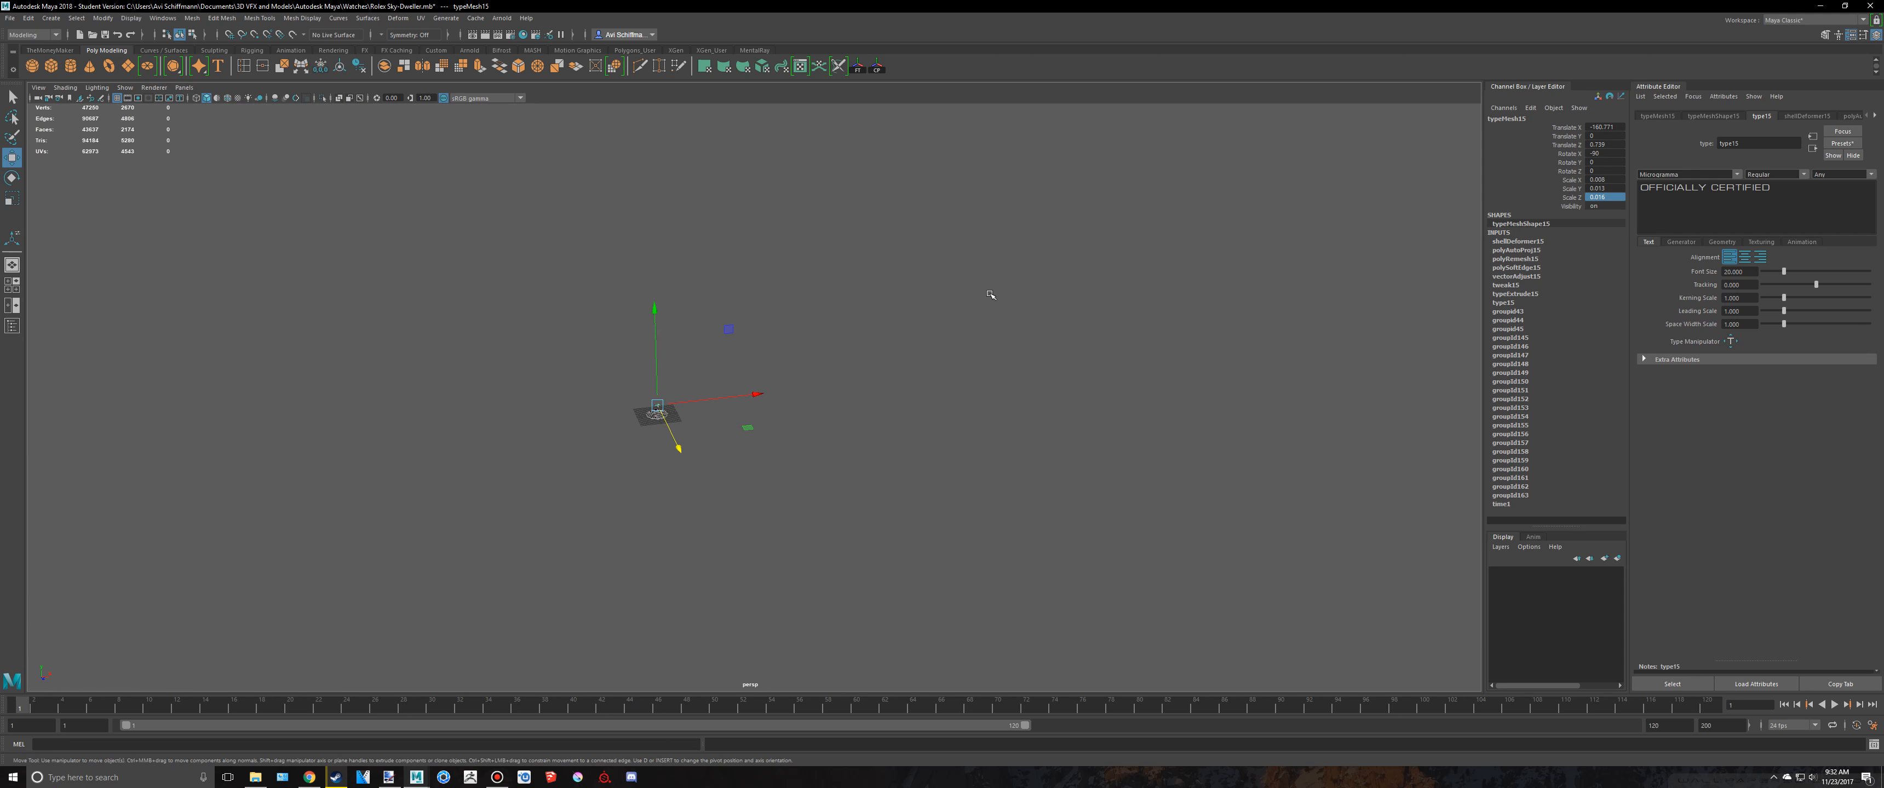
pyautogui.press('f')
pyautogui.scroll(-5, 952, 320)
pyautogui.keyDown('alt'); pyautogui.moveTo(952, 320); pyautogui.dragTo(1114, 291); pyautogui.keyUp('alt')
pyautogui.moveTo(1115, 290); pyautogui.dragTo(1060, 345)
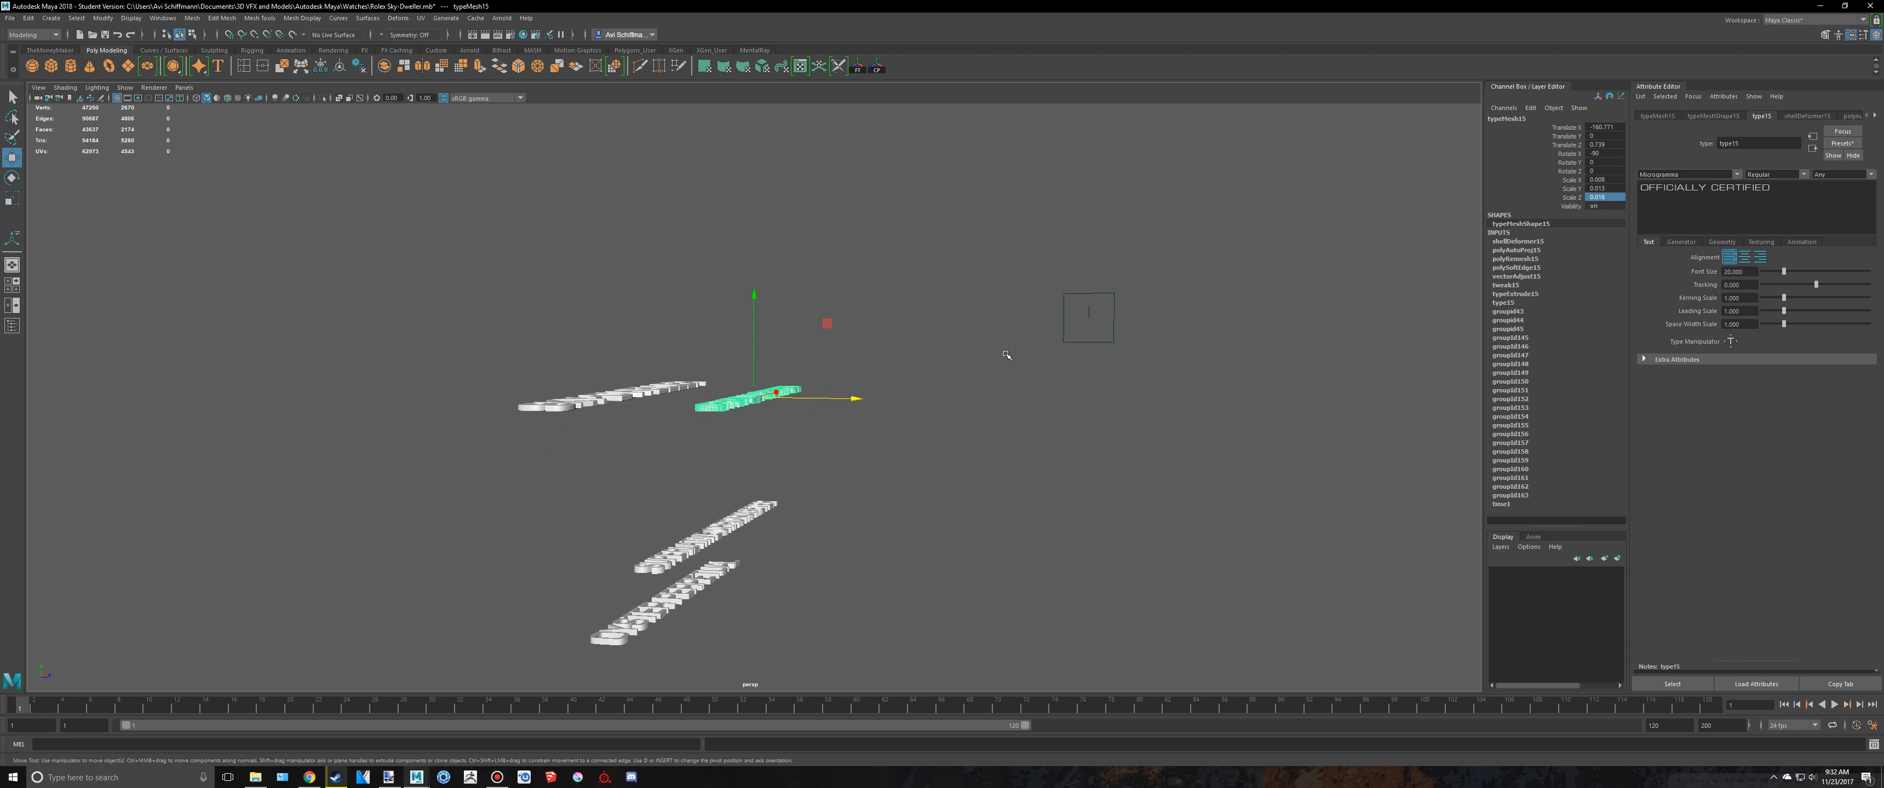
pyautogui.keyDown('alt'); pyautogui.moveTo(1055, 428); pyautogui.dragTo(981, 466); pyautogui.keyUp('alt')
# Step: In the side view, raise the SUPERLATIVE CHRONOMETER lettering to the same height as the OFFICIALLY CERTIFIED line
pyautogui.press('space')
pyautogui.press('space')
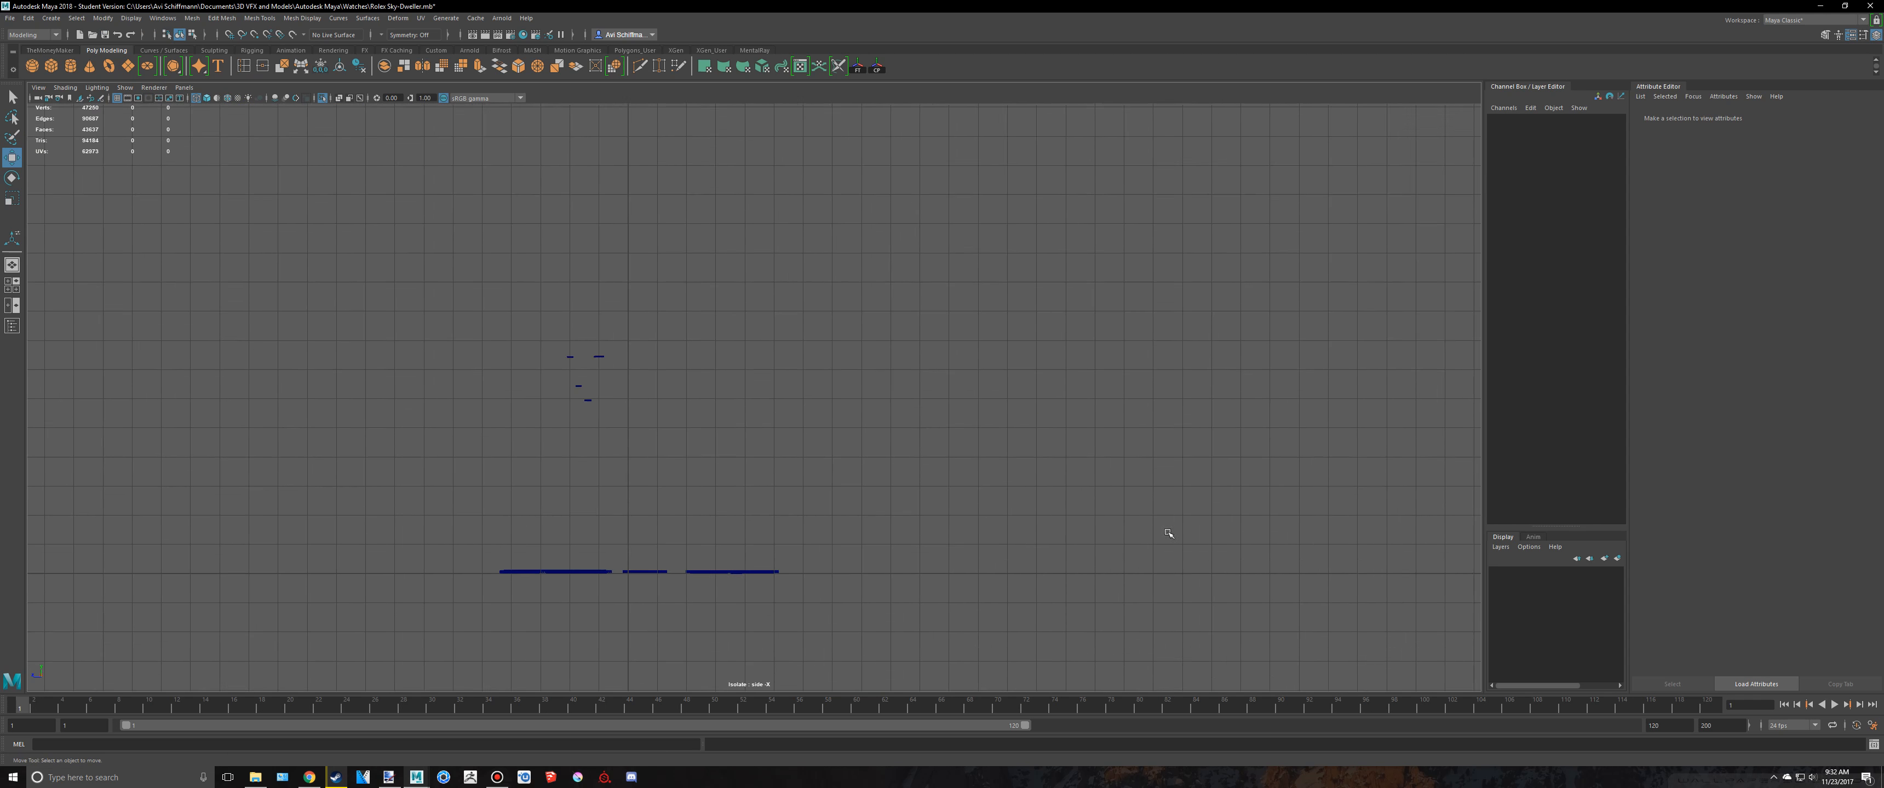
pyautogui.scroll(4, 1168, 534)
pyautogui.keyDown('alt'); pyautogui.moveTo(560, 392); pyautogui.dragTo(832, 403, button='middle'); pyautogui.keyUp('alt')
pyautogui.scroll(4, 832, 404)
pyautogui.scroll(2, 832, 404)
pyautogui.click(937, 345)
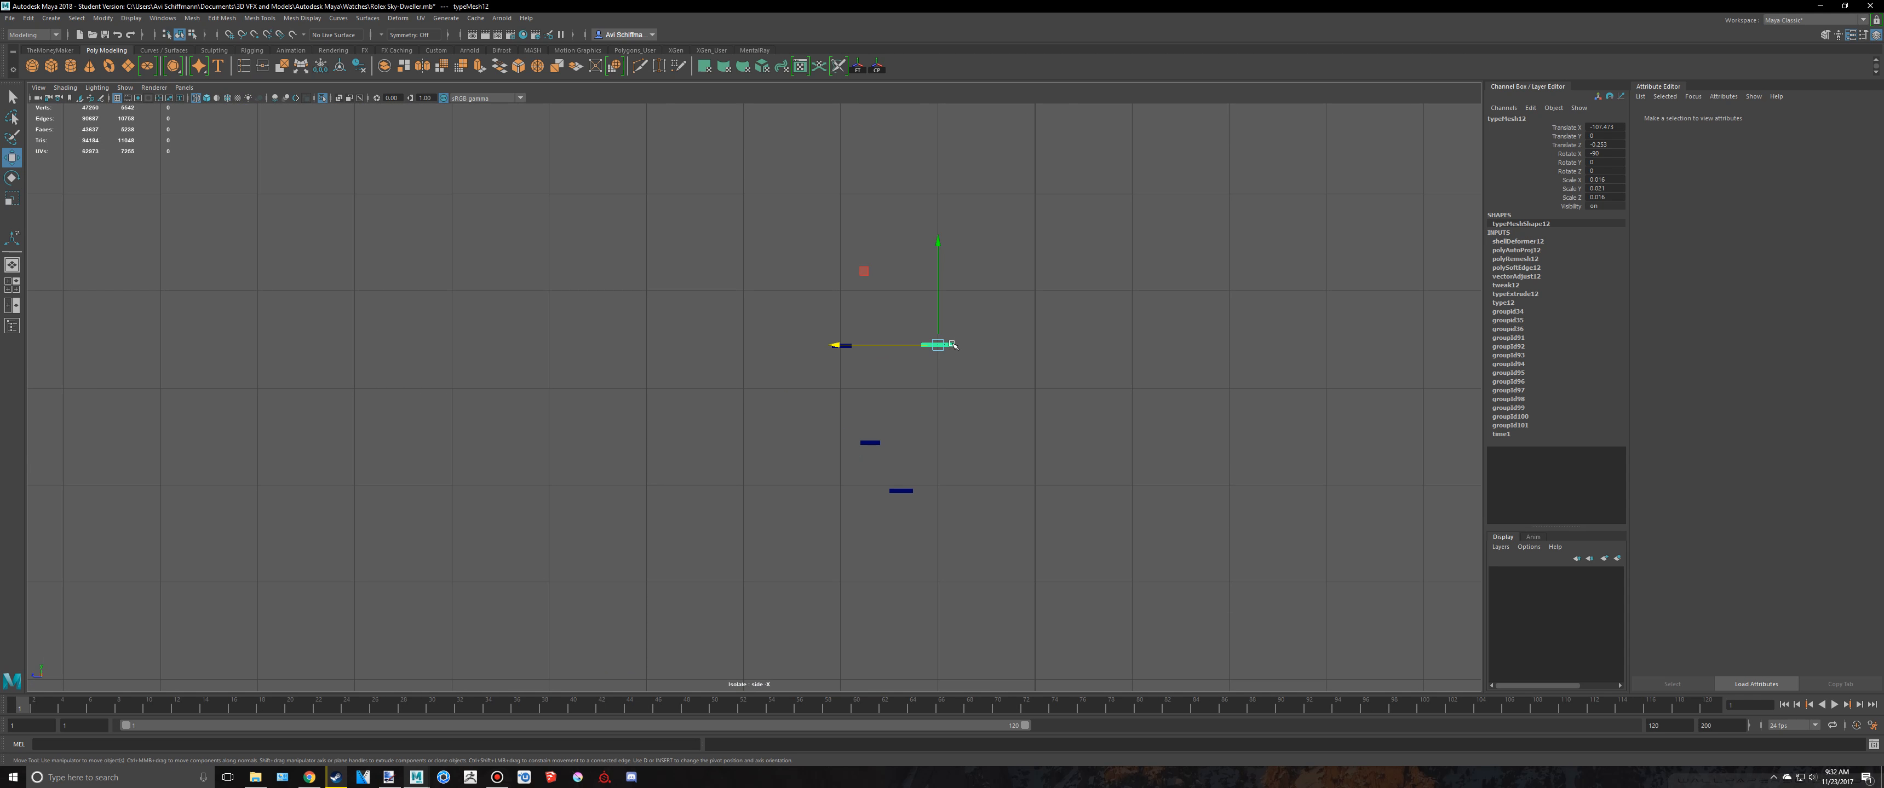
pyautogui.click(870, 443)
pyautogui.press('f')
pyautogui.scroll(-10, 879, 306)
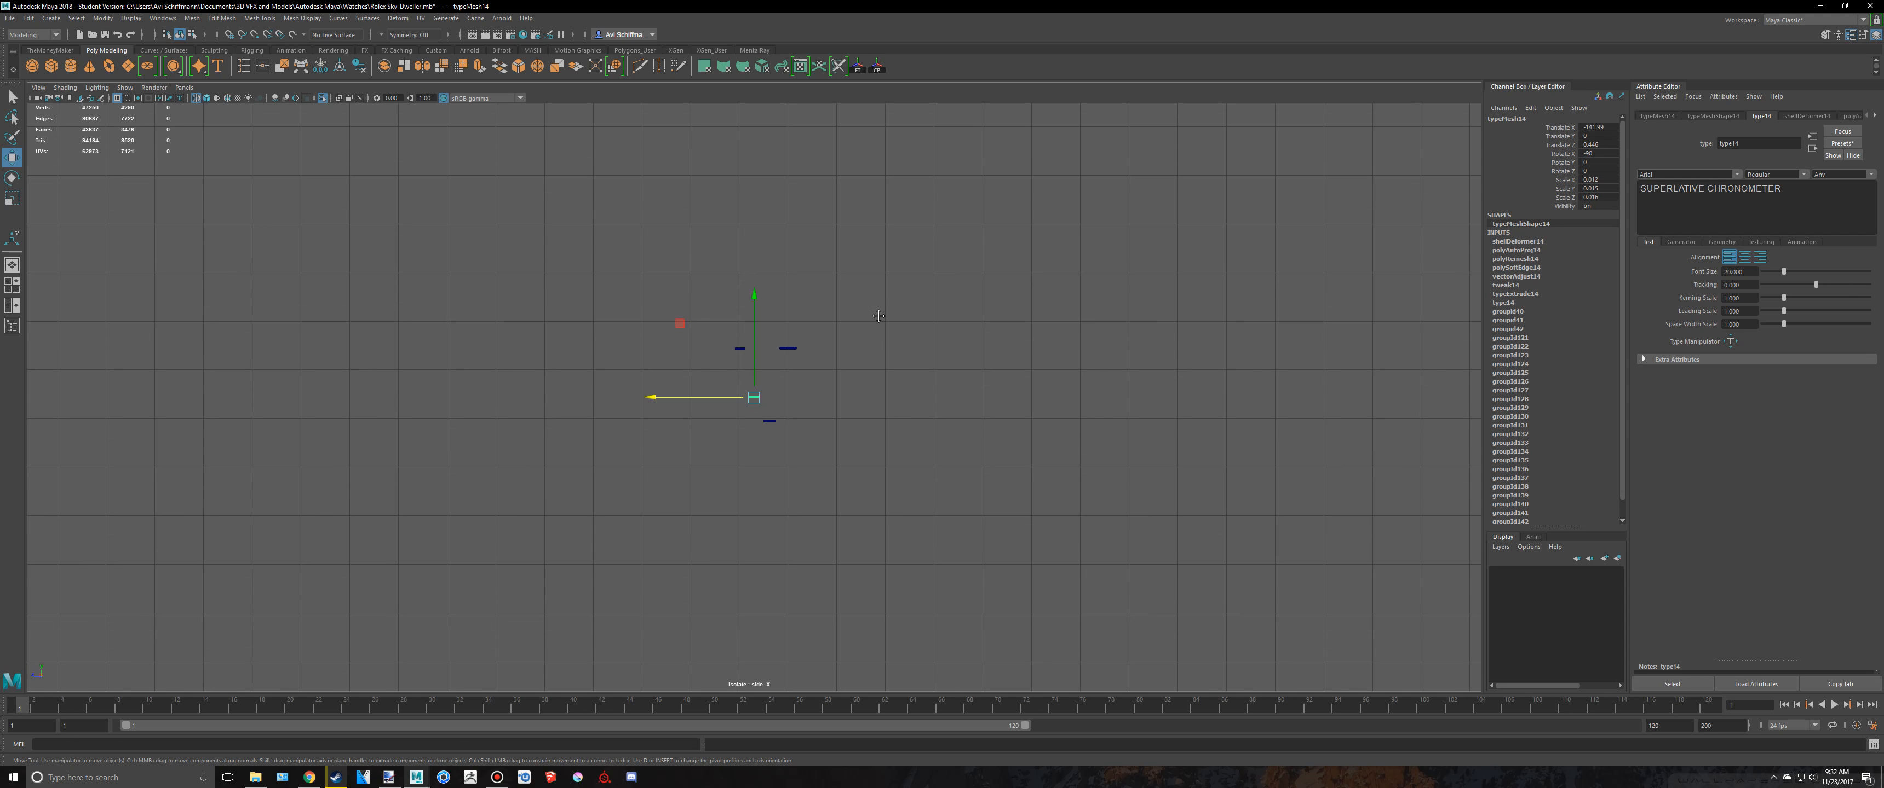
pyautogui.keyDown('alt'); pyautogui.moveTo(784, 340); pyautogui.dragTo(785, 418, button='middle'); pyautogui.keyUp('alt')
pyautogui.scroll(4, 785, 420)
pyautogui.scroll(2, 828, 492)
pyautogui.keyDown('alt'); pyautogui.moveTo(830, 494); pyautogui.dragTo(854, 415, button='middle'); pyautogui.keyUp('alt')
pyautogui.press('v')
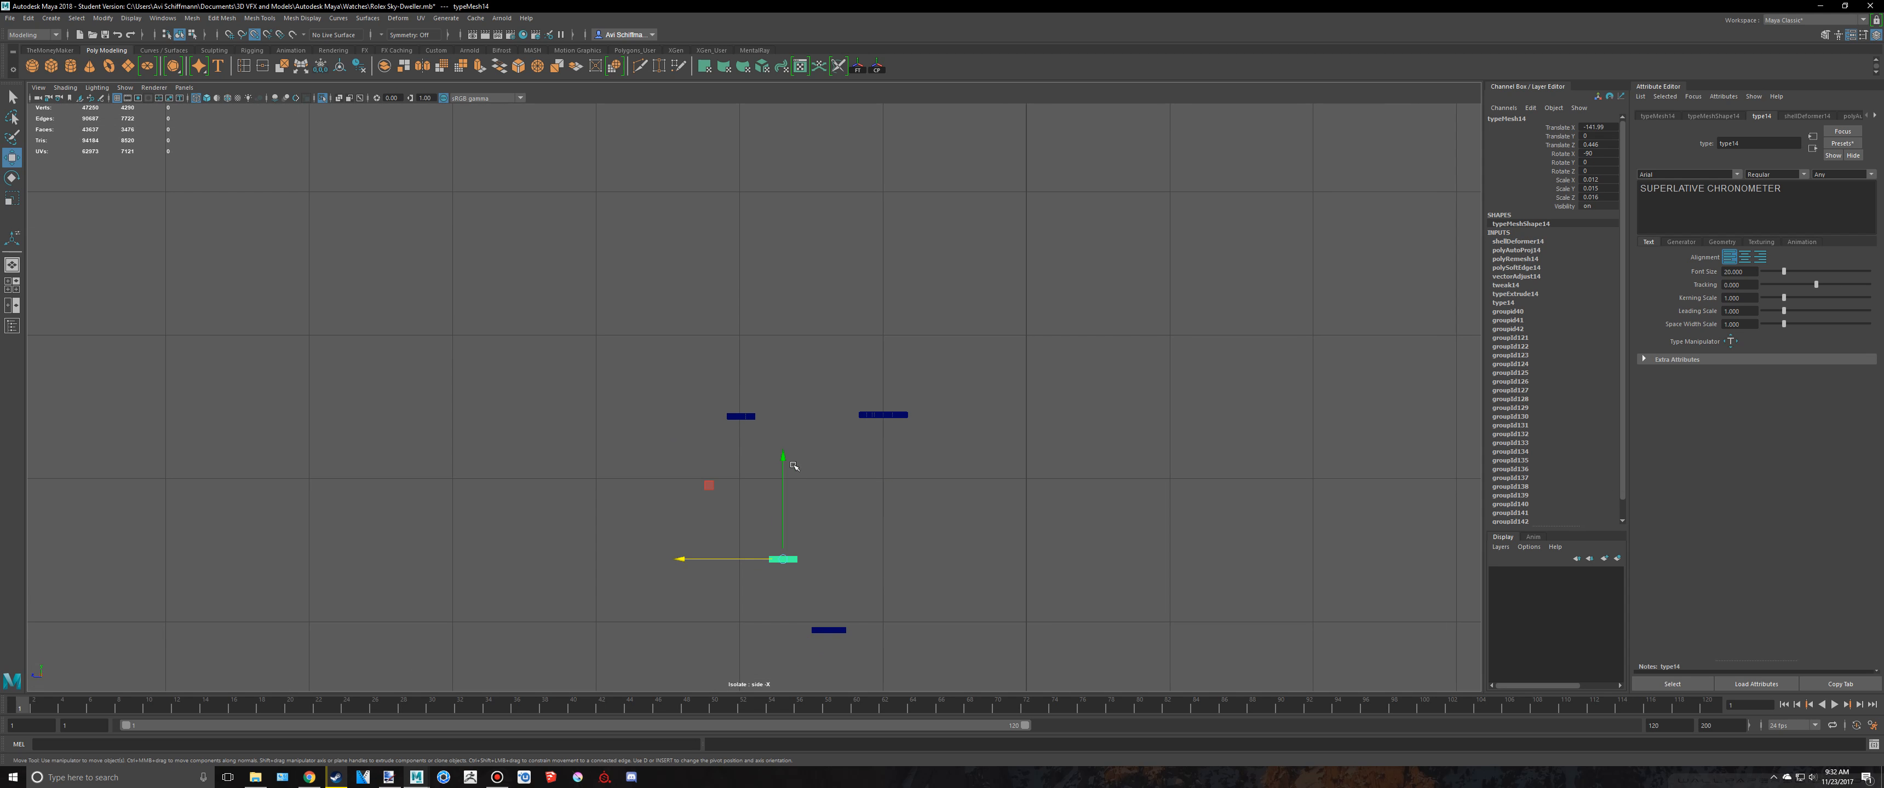
pyautogui.moveTo(784, 459); pyautogui.dragTo(782, 419)
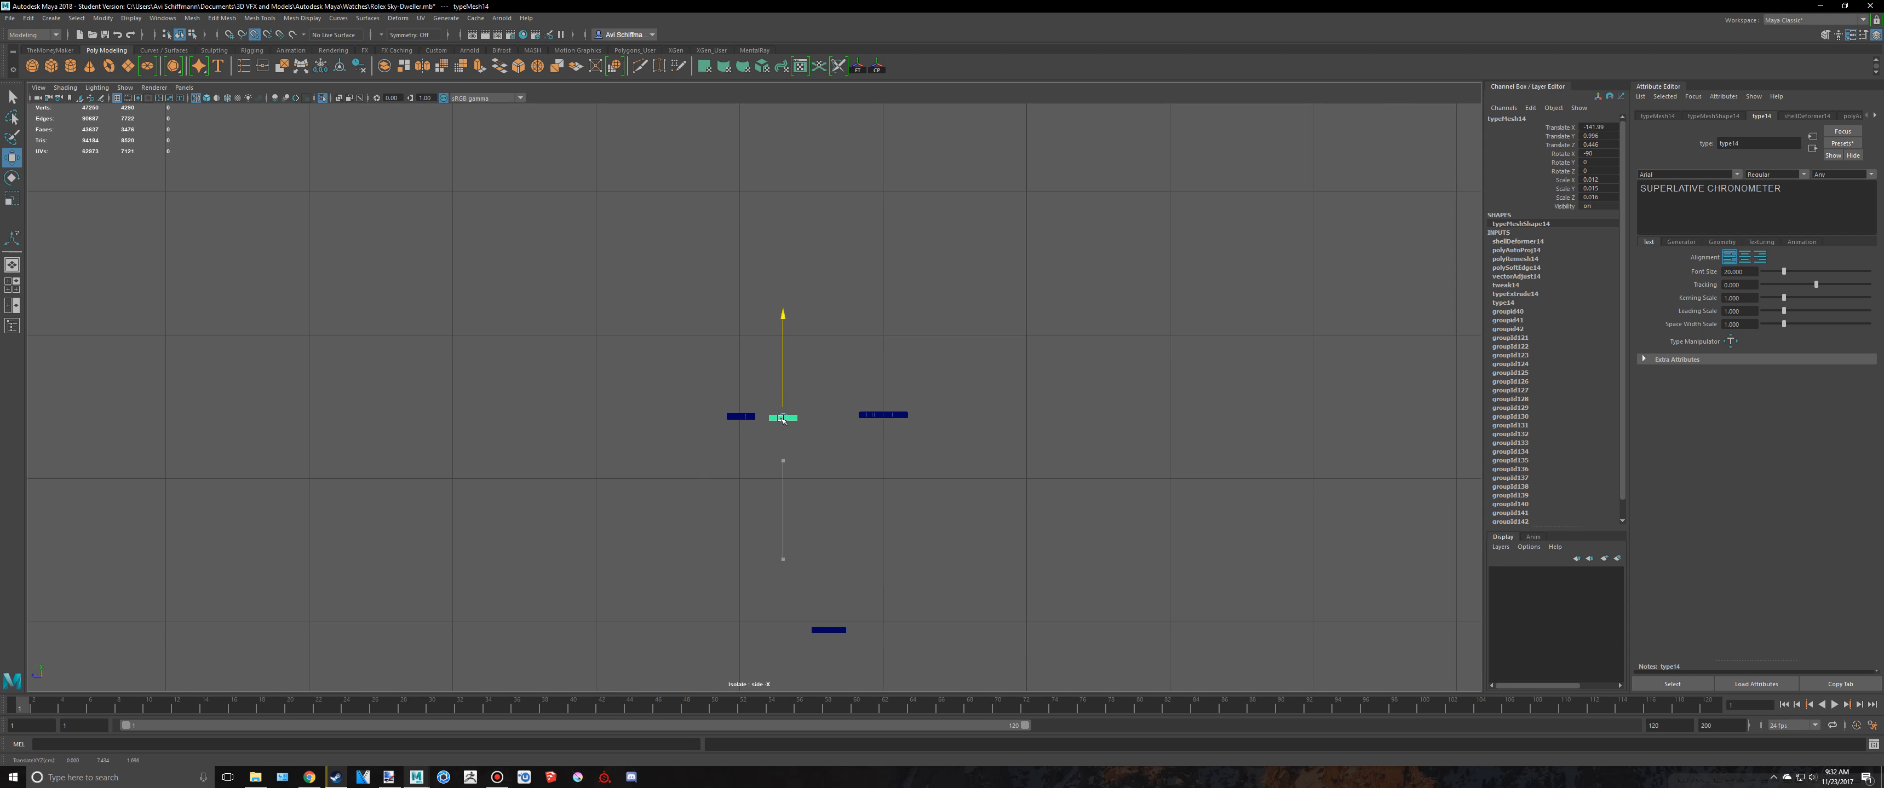
# Step: Lower the SKY-DWELLER lettering slightly toward the height of the two aligned lines
pyautogui.click(882, 414)
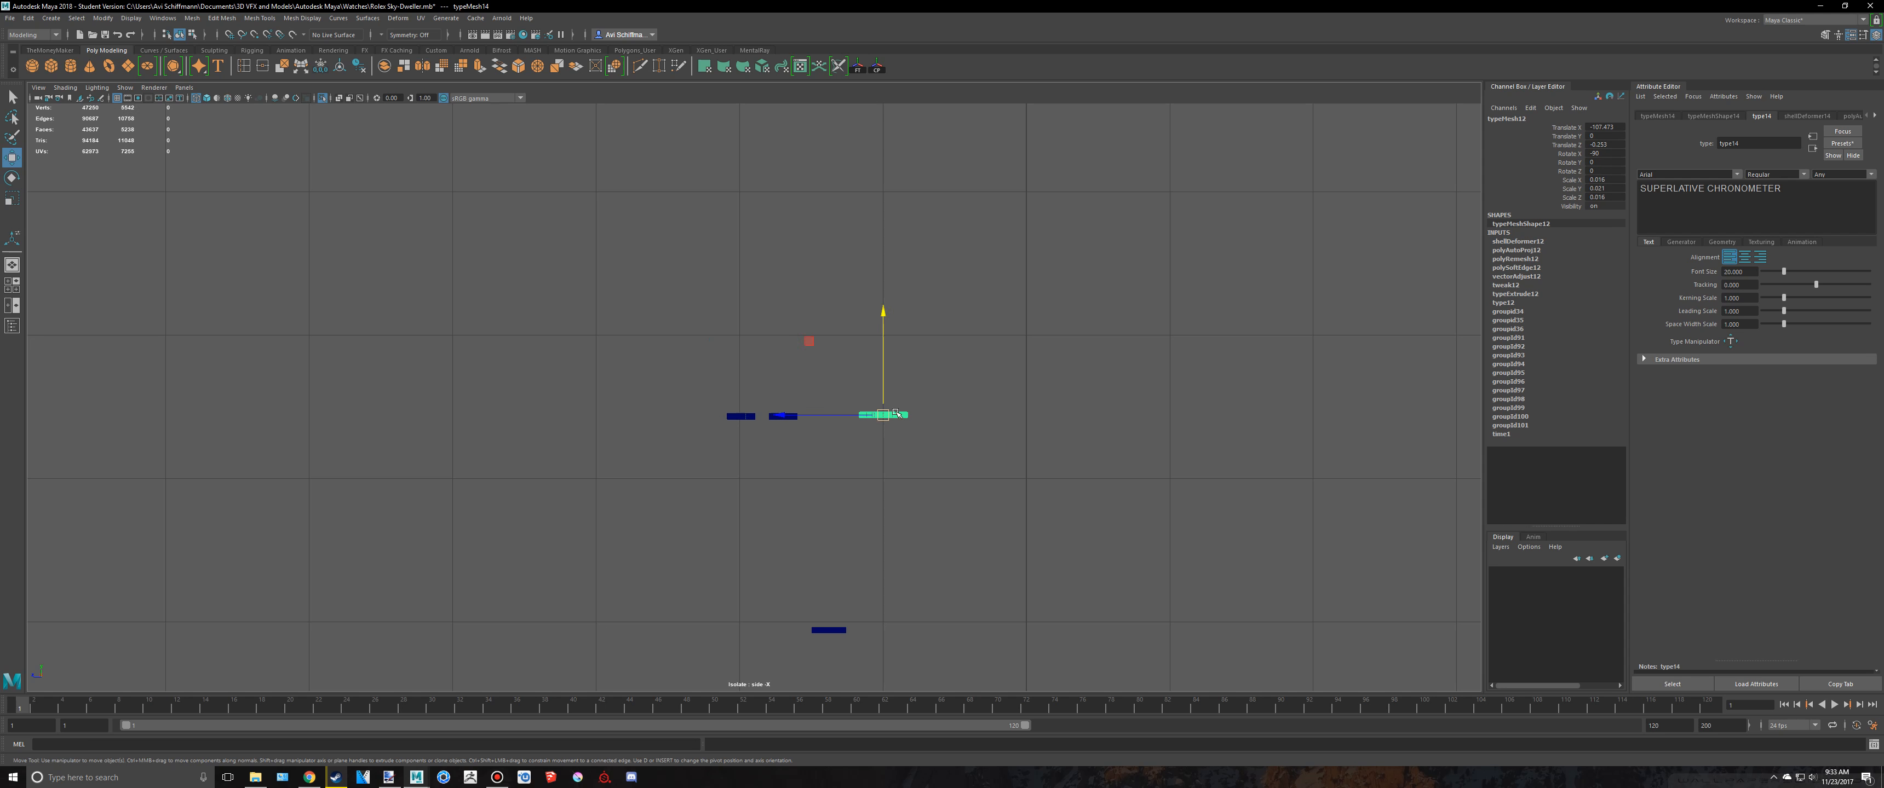
pyautogui.scroll(3, 1009, 342)
pyautogui.moveTo(1031, 331); pyautogui.dragTo(1027, 359)
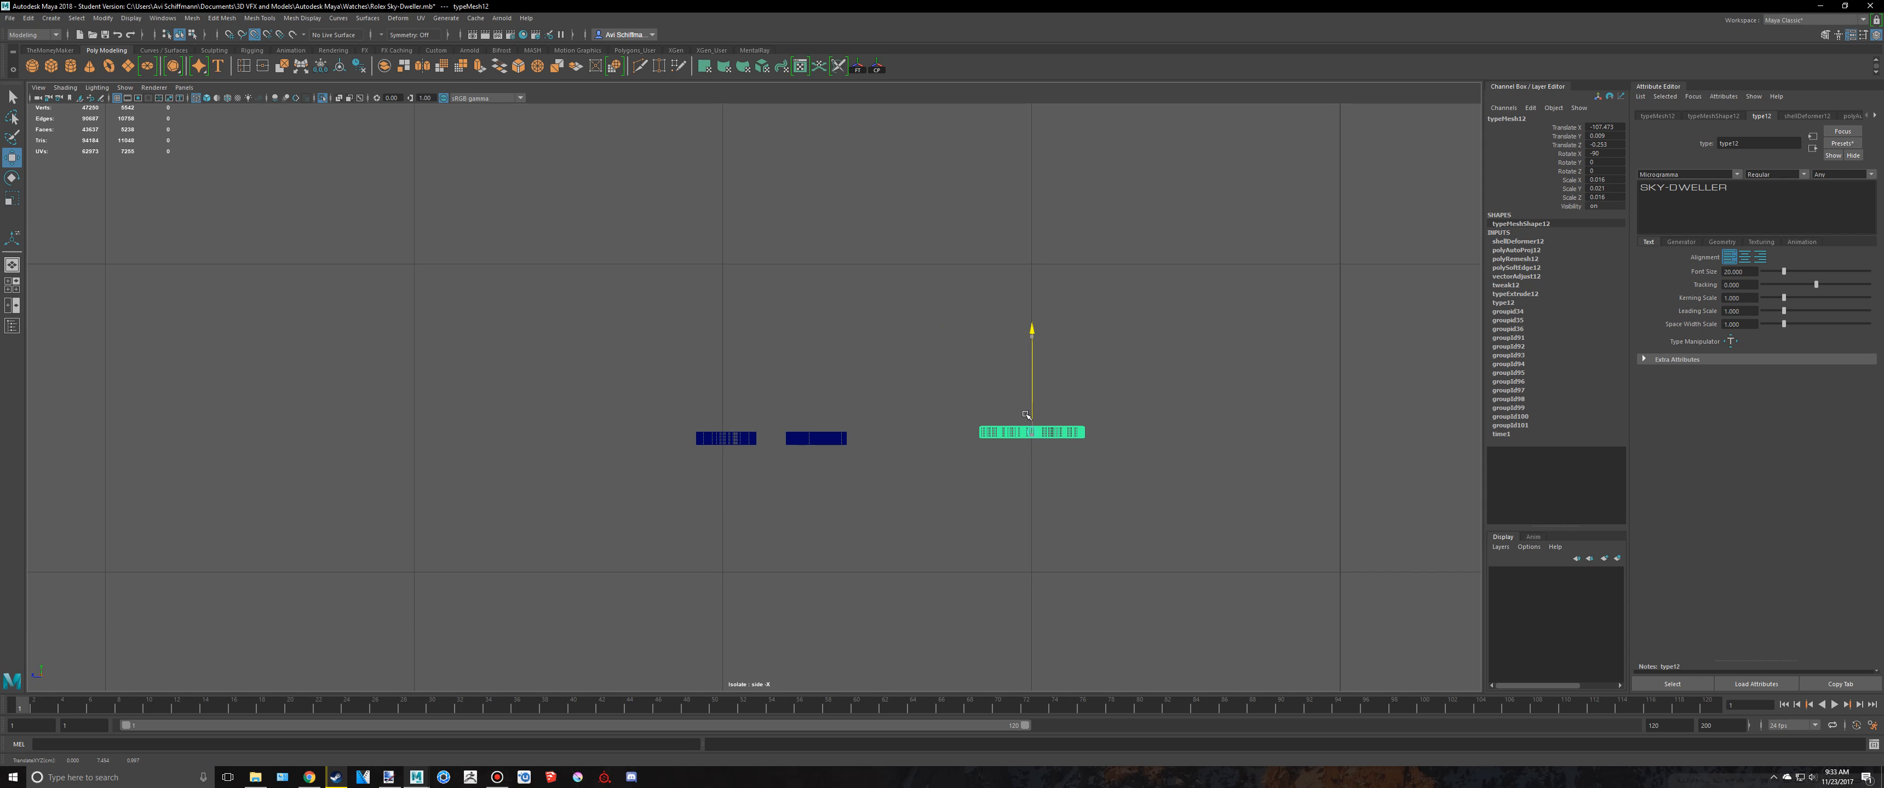
pyautogui.moveTo(1026, 414); pyautogui.dragTo(1027, 429)
pyautogui.keyDown('alt'); pyautogui.moveTo(1027, 429); pyautogui.dragTo(1348, 386, button='right'); pyautogui.keyUp('alt')
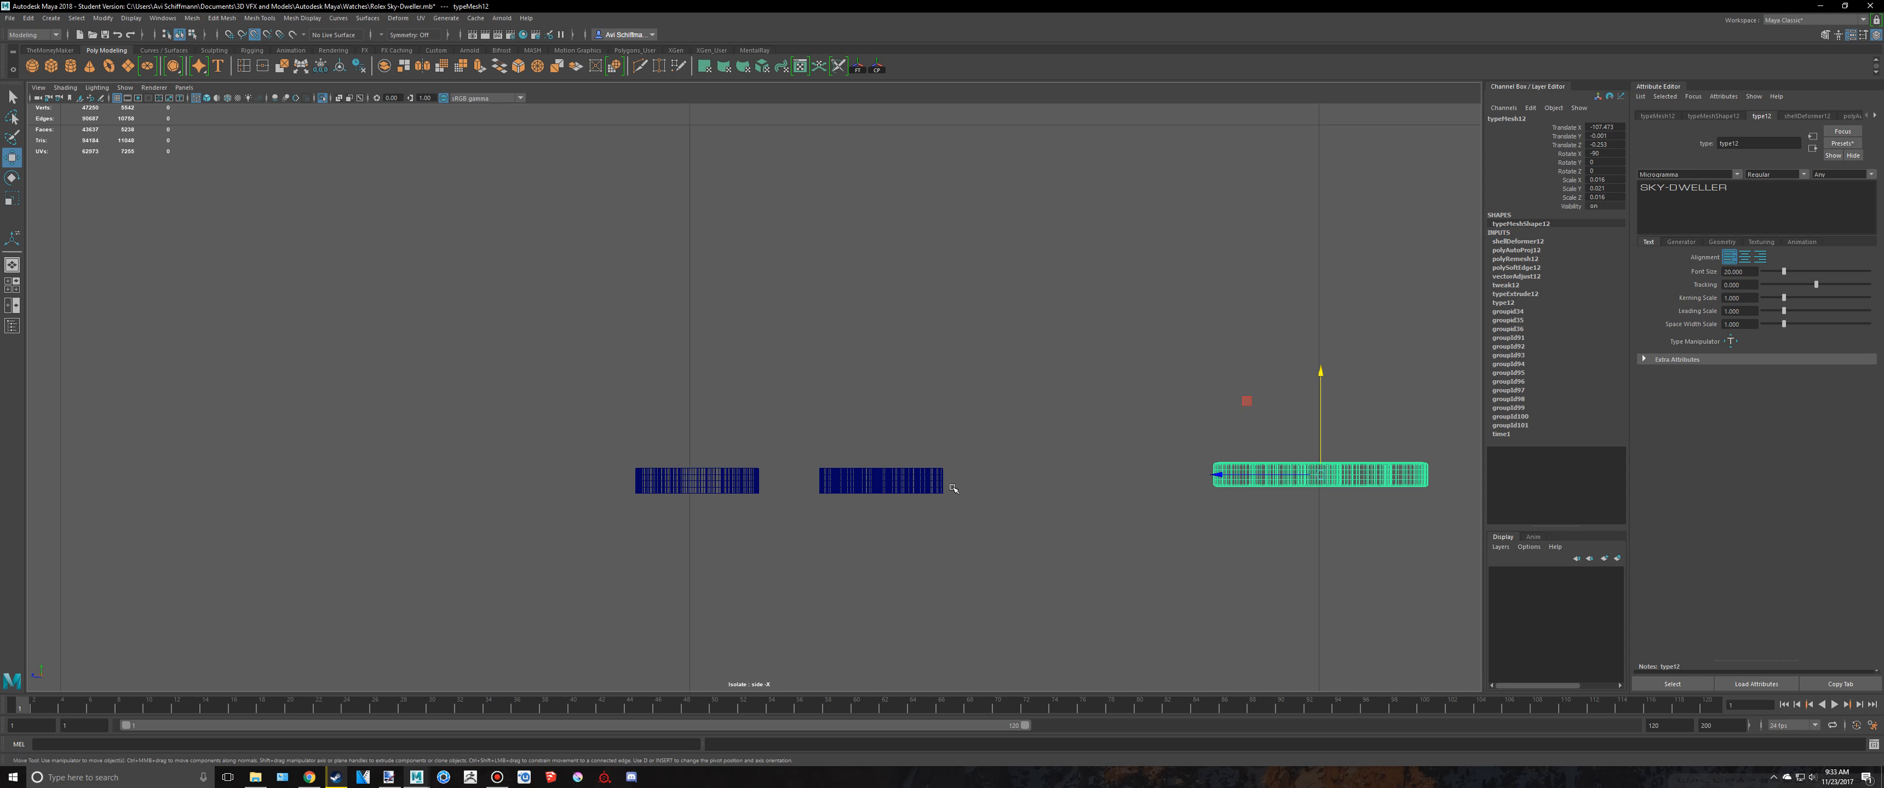
pyautogui.moveTo(949, 486); pyautogui.dragTo(1056, 420, button='middle')
pyautogui.scroll(-5, 978, 491)
pyautogui.scroll(1, 1055, 420)
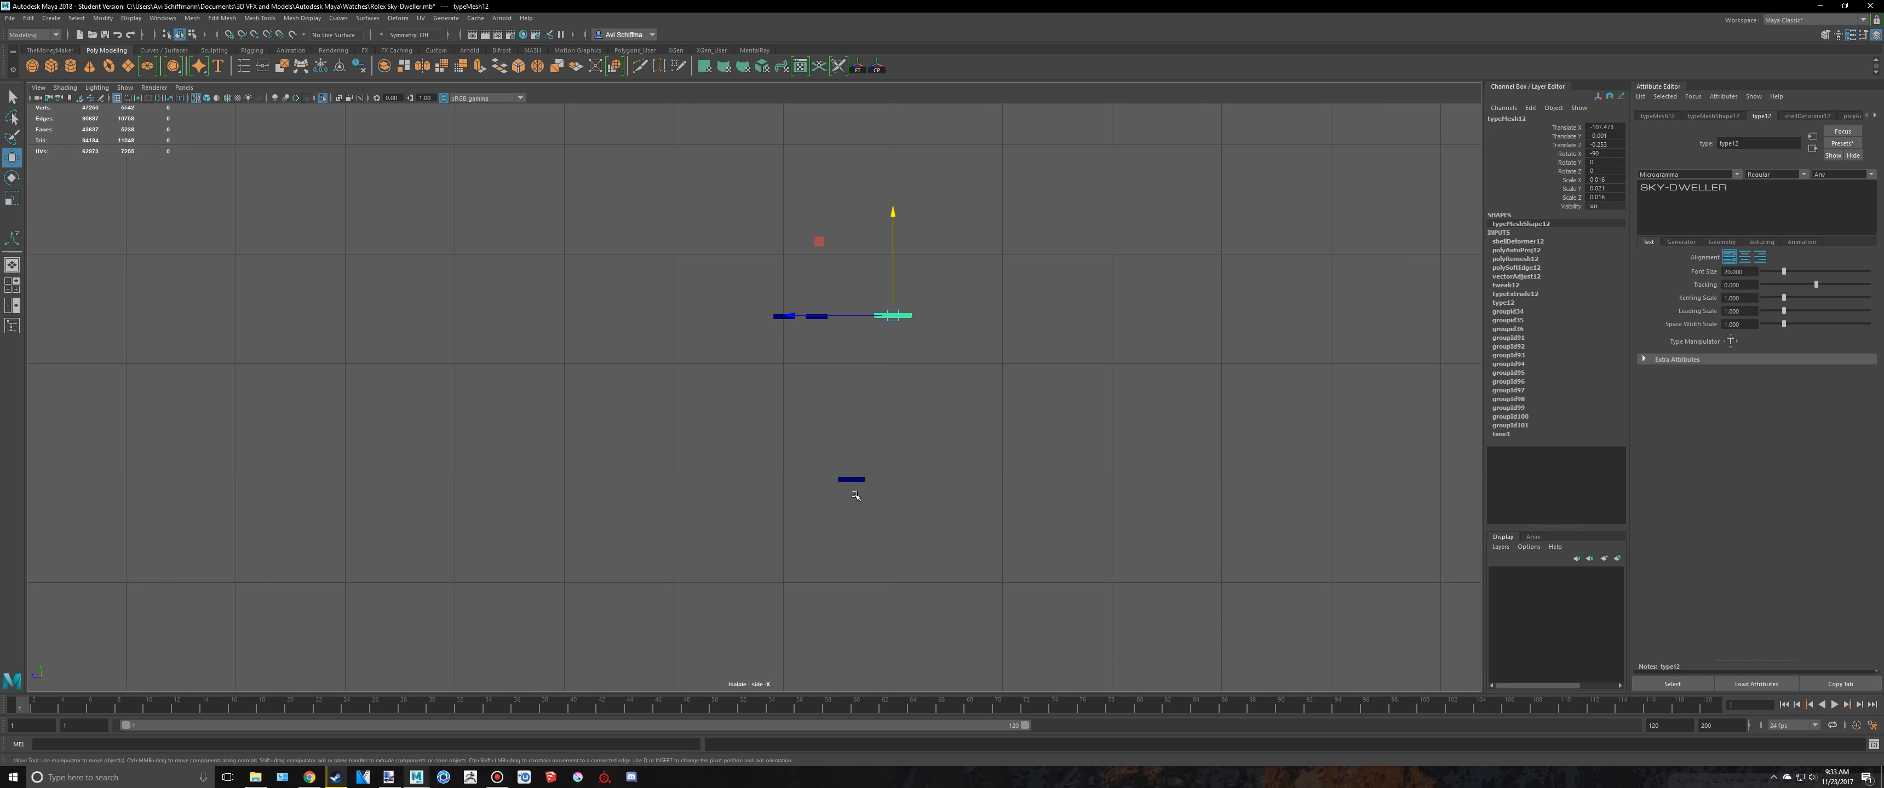
# Step: Raise the OYSTER PERPETUAL lettering and snap it level with the SUPERLATIVE CHRONOMETER line
pyautogui.click(860, 481)
pyautogui.scroll(2, 876, 440)
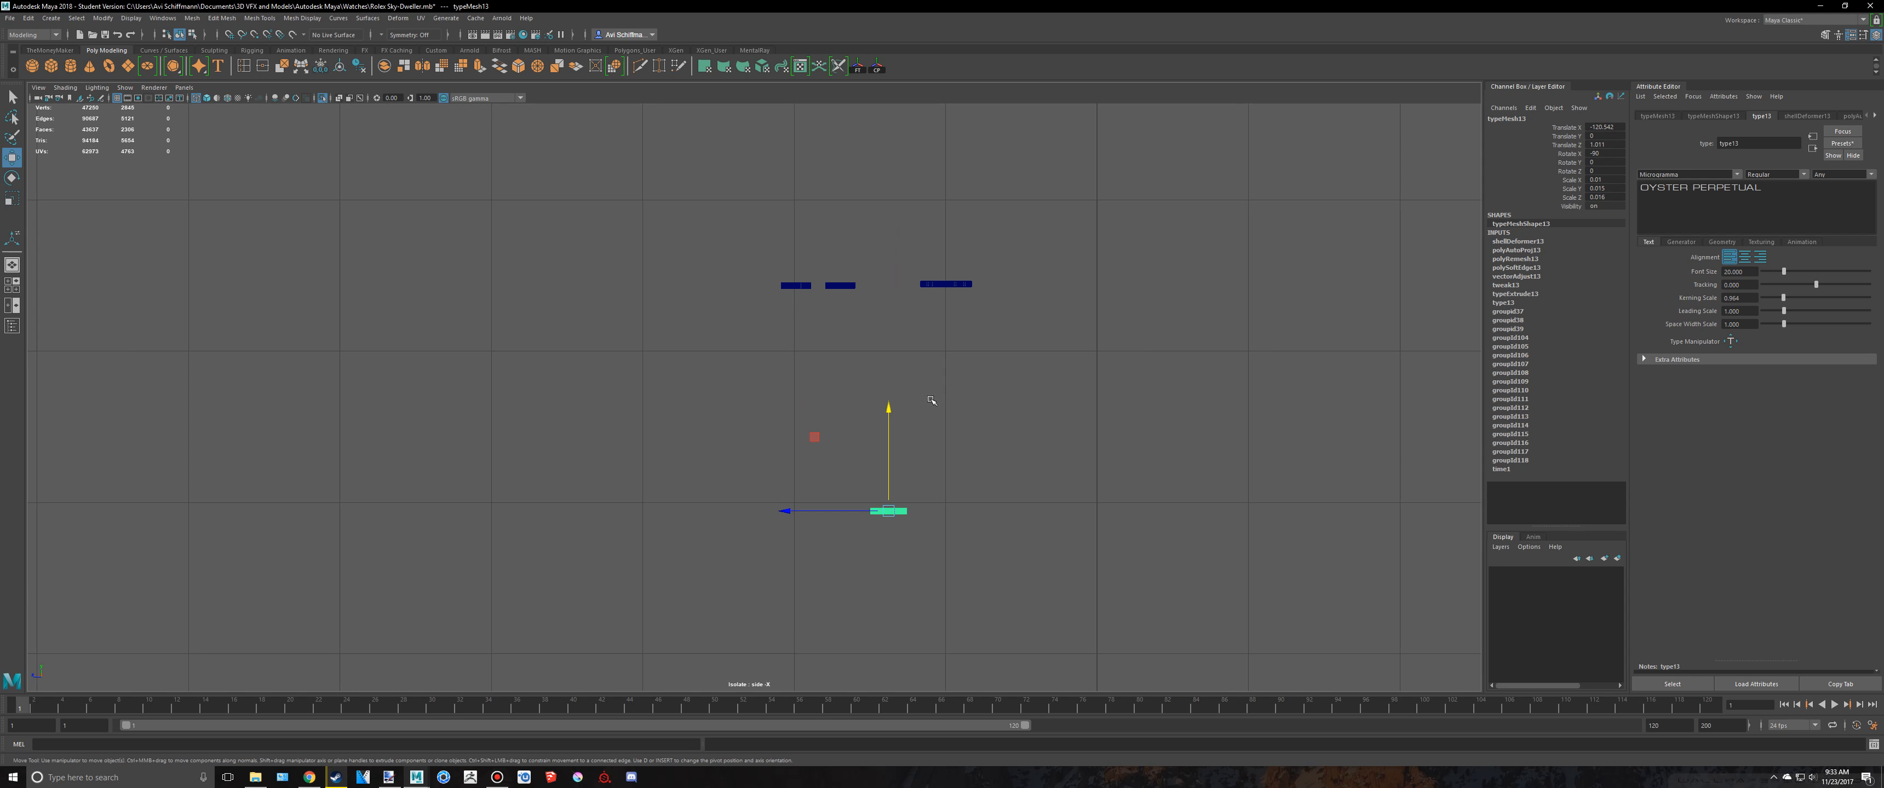
pyautogui.moveTo(898, 407); pyautogui.dragTo(883, 282)
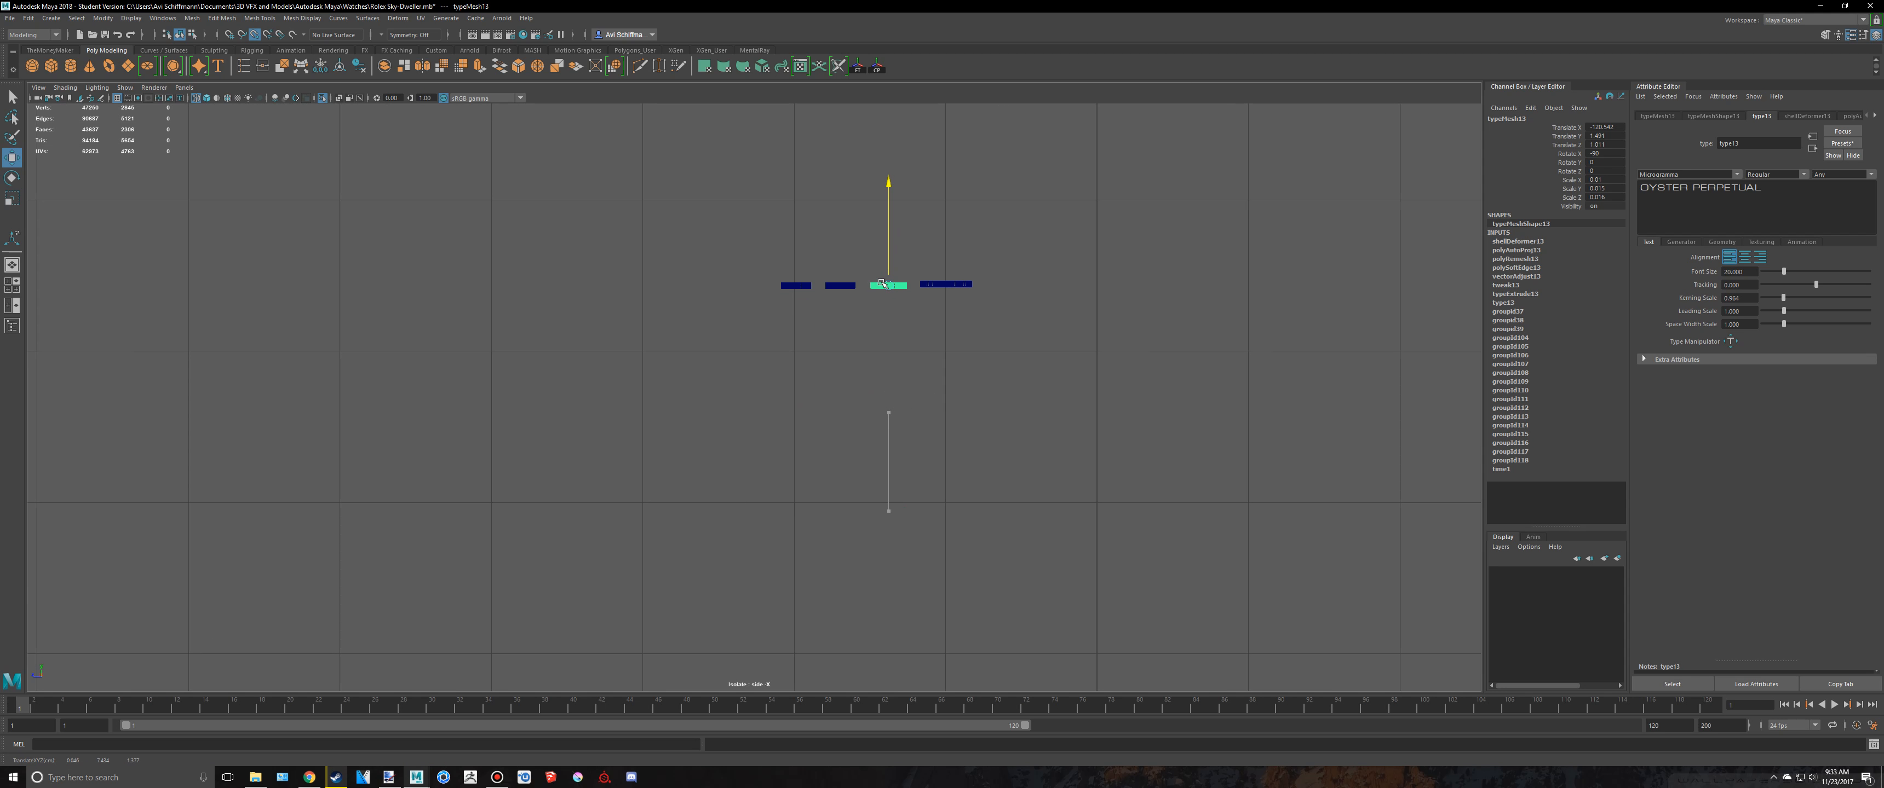
pyautogui.press('f')
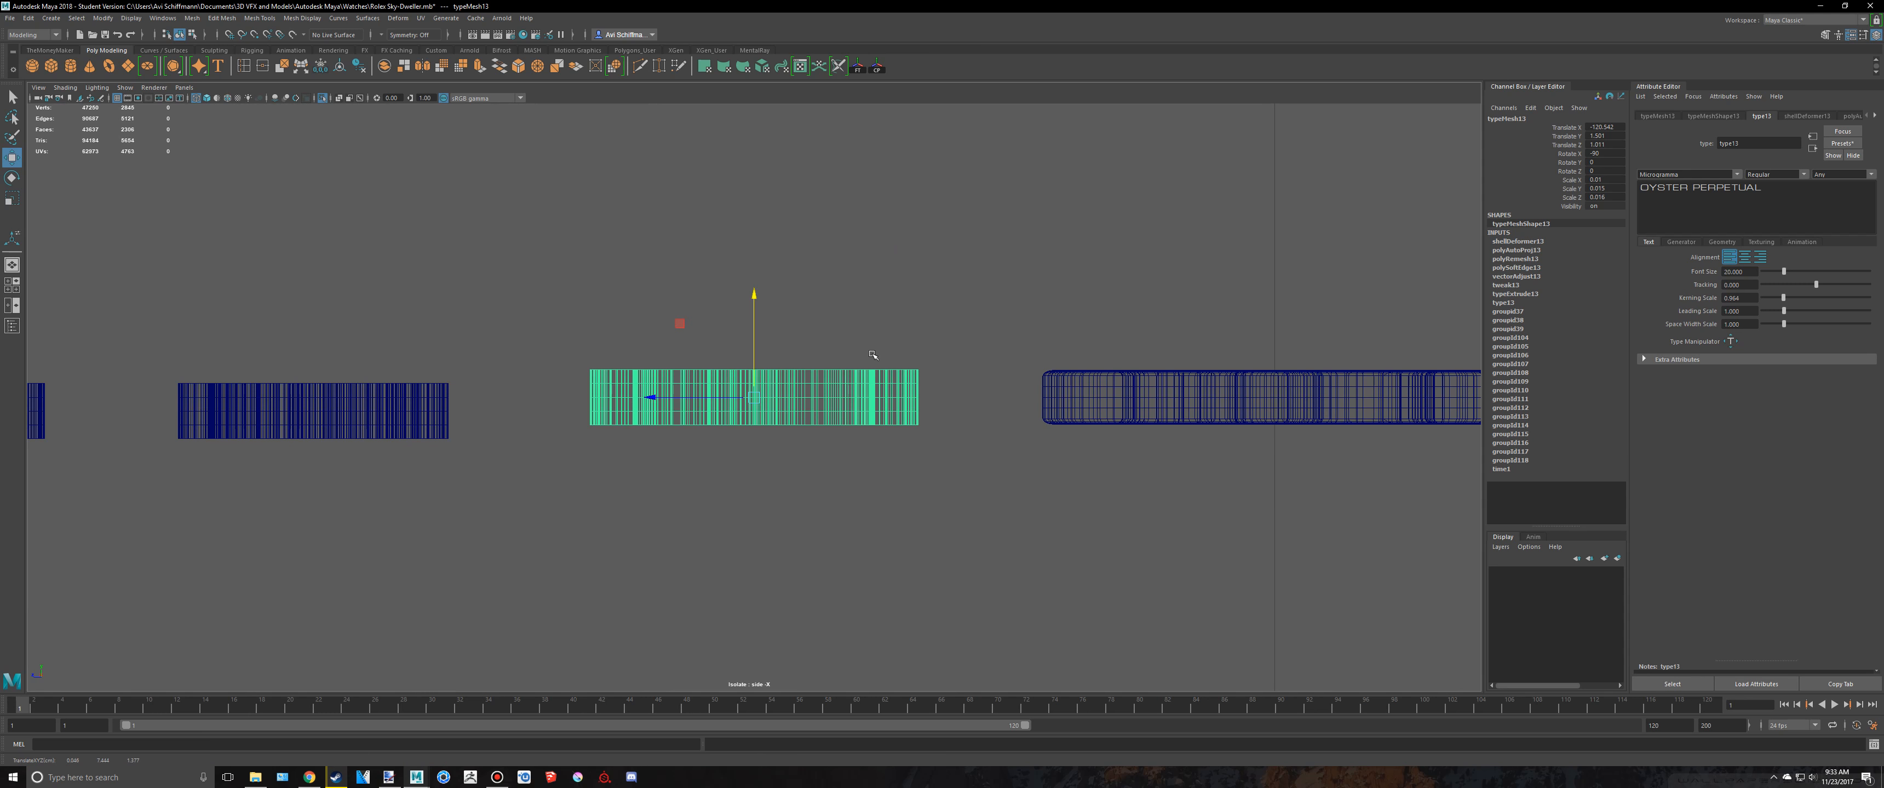
pyautogui.moveTo(755, 295); pyautogui.dragTo(754, 282)
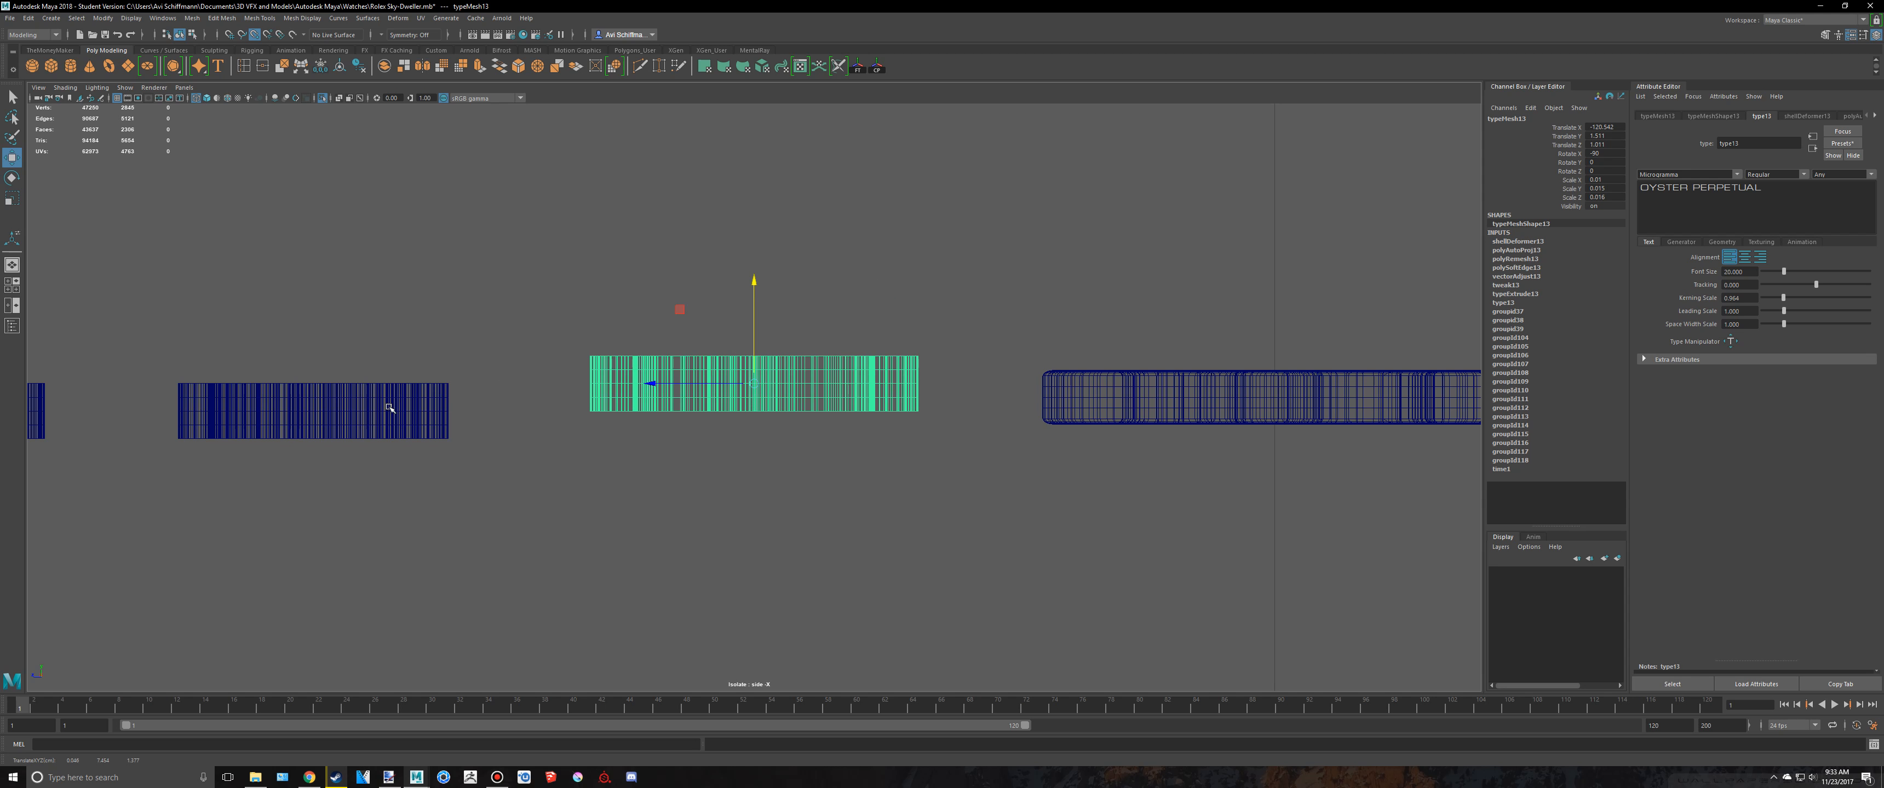
pyautogui.moveTo(444, 407); pyautogui.dragTo(444, 418, button='middle')
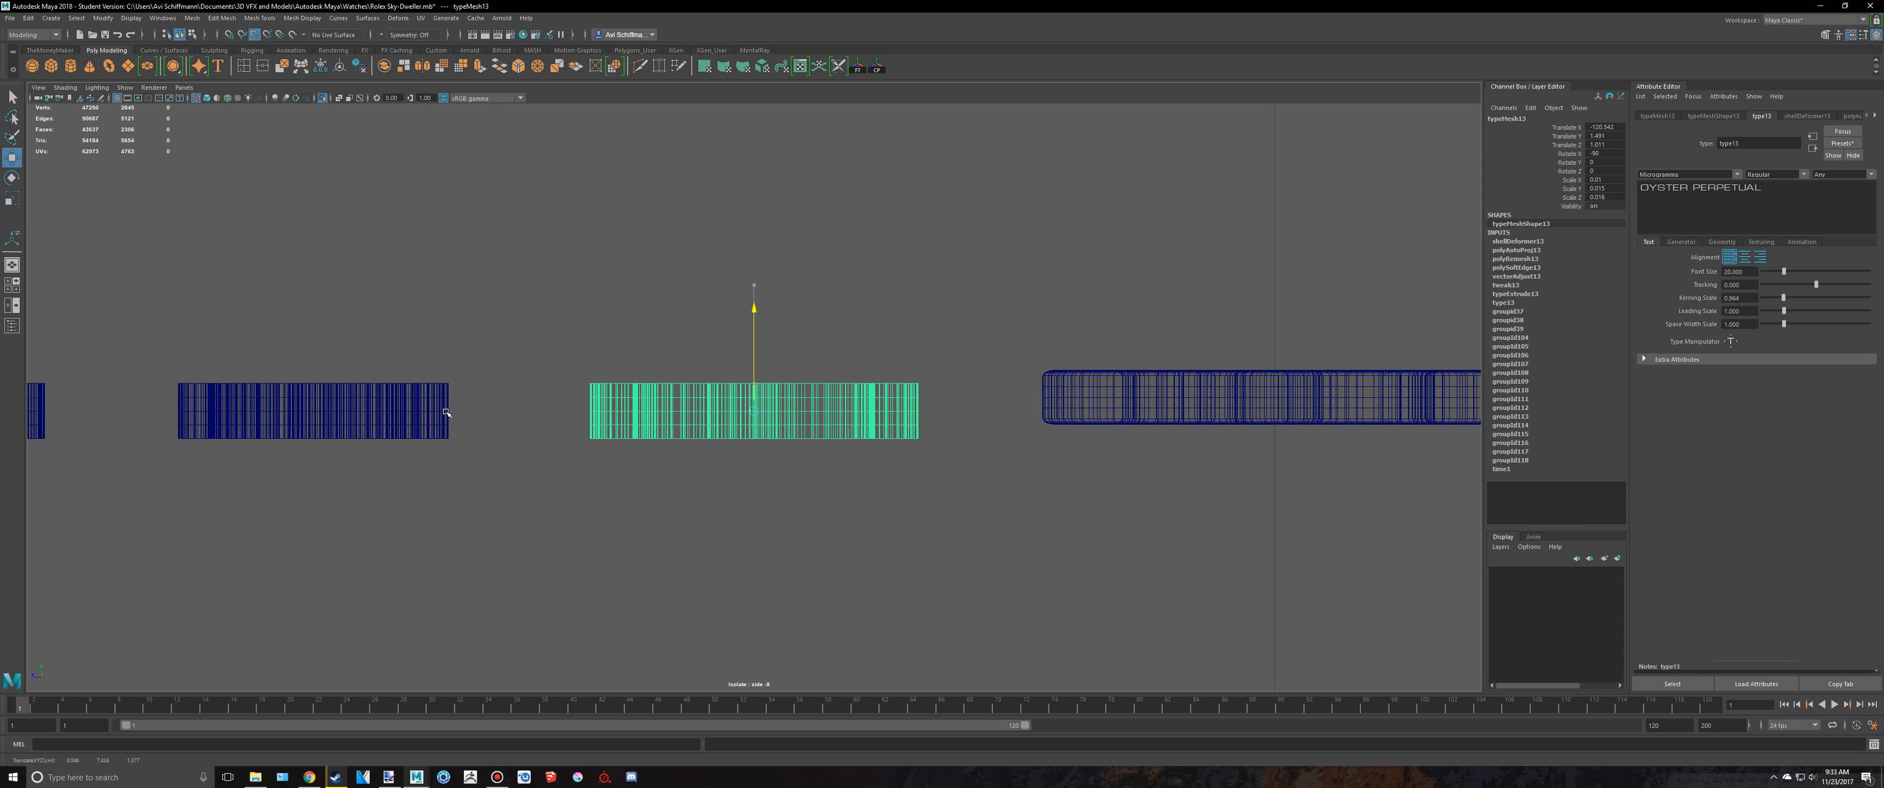
# Step: Snap the SKY-DWELLER lettering vertically level with the OYSTER PERPETUAL line and clear the selection
pyautogui.click(1208, 381)
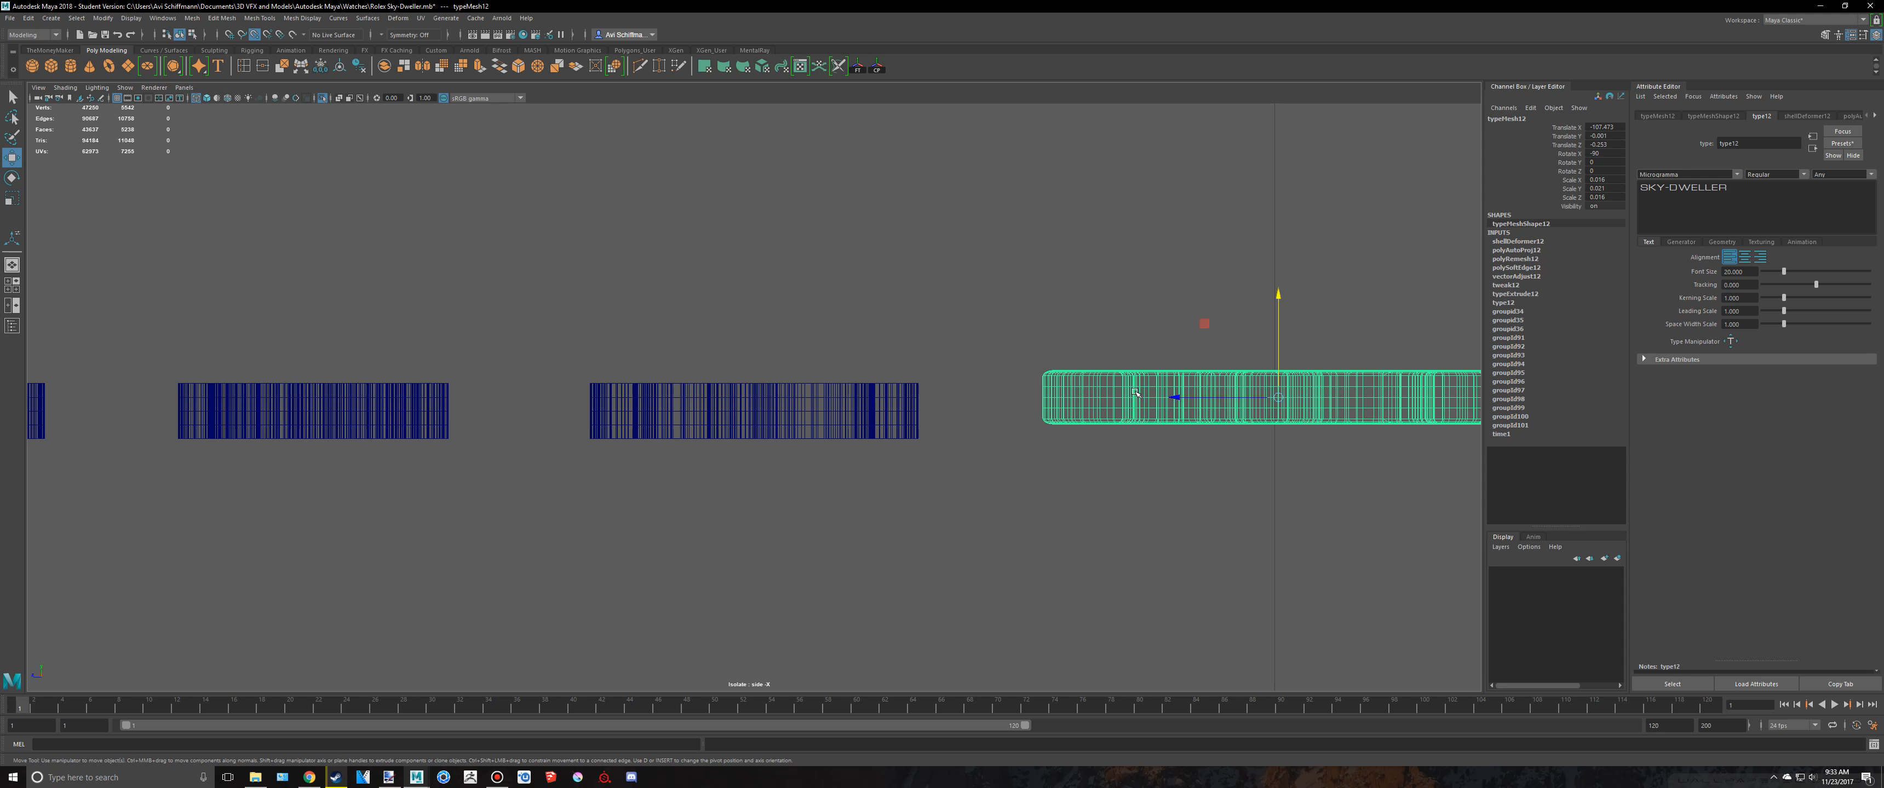
pyautogui.moveTo(1279, 292); pyautogui.dragTo(1278, 279)
pyautogui.moveTo(911, 408); pyautogui.dragTo(916, 416, button='middle')
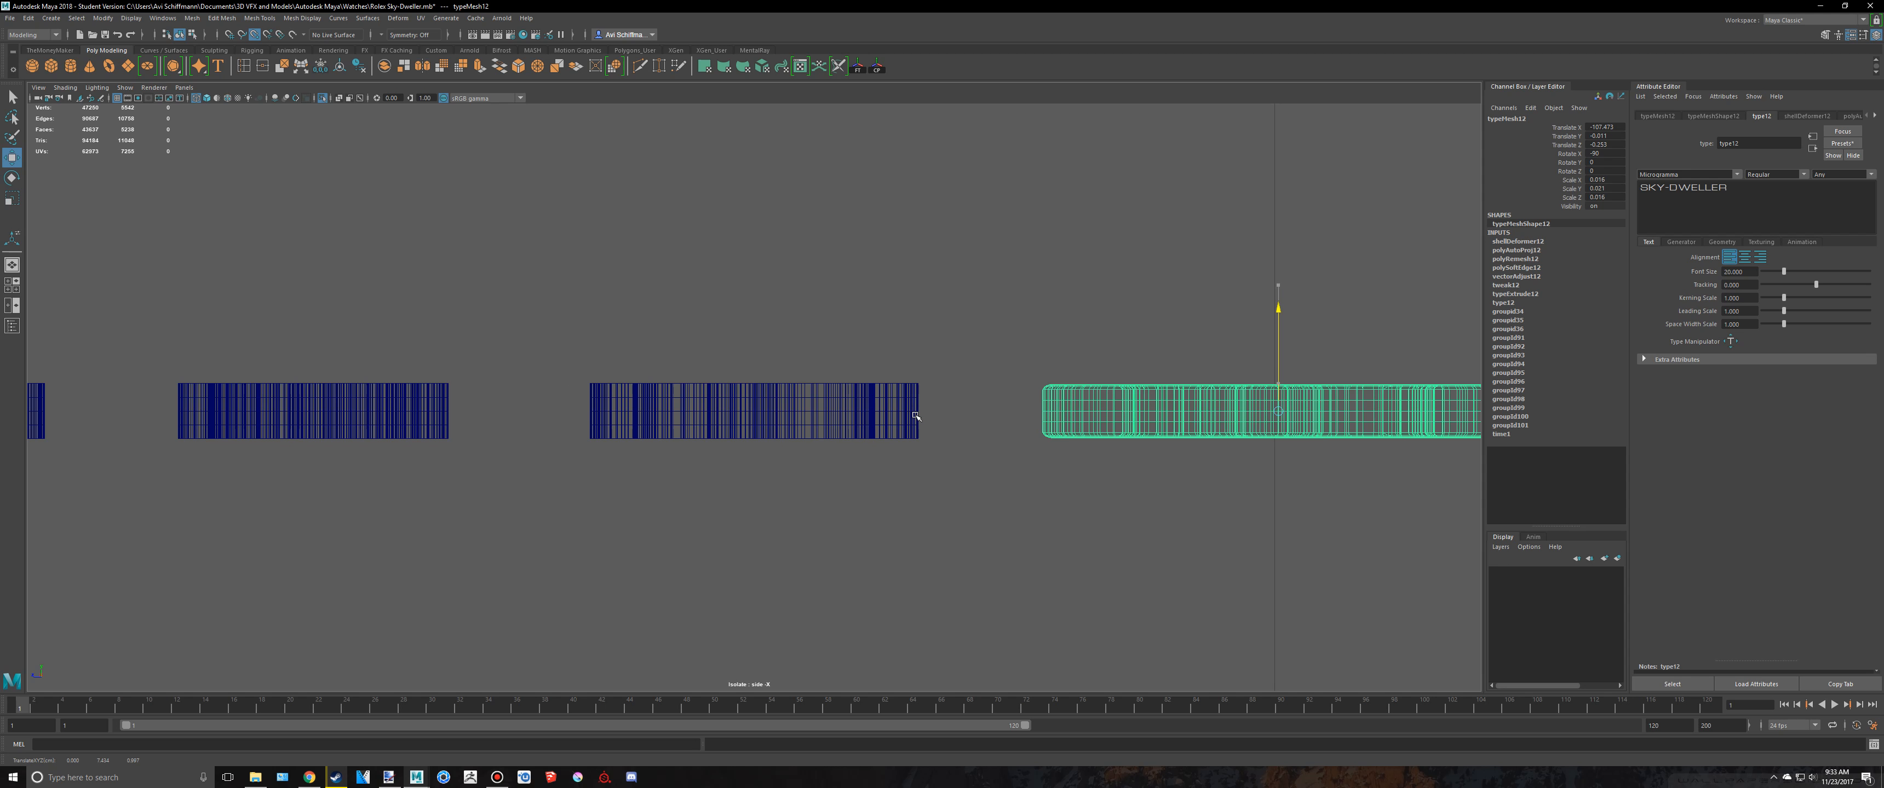
pyautogui.scroll(-10, 917, 414)
pyautogui.click(862, 469)
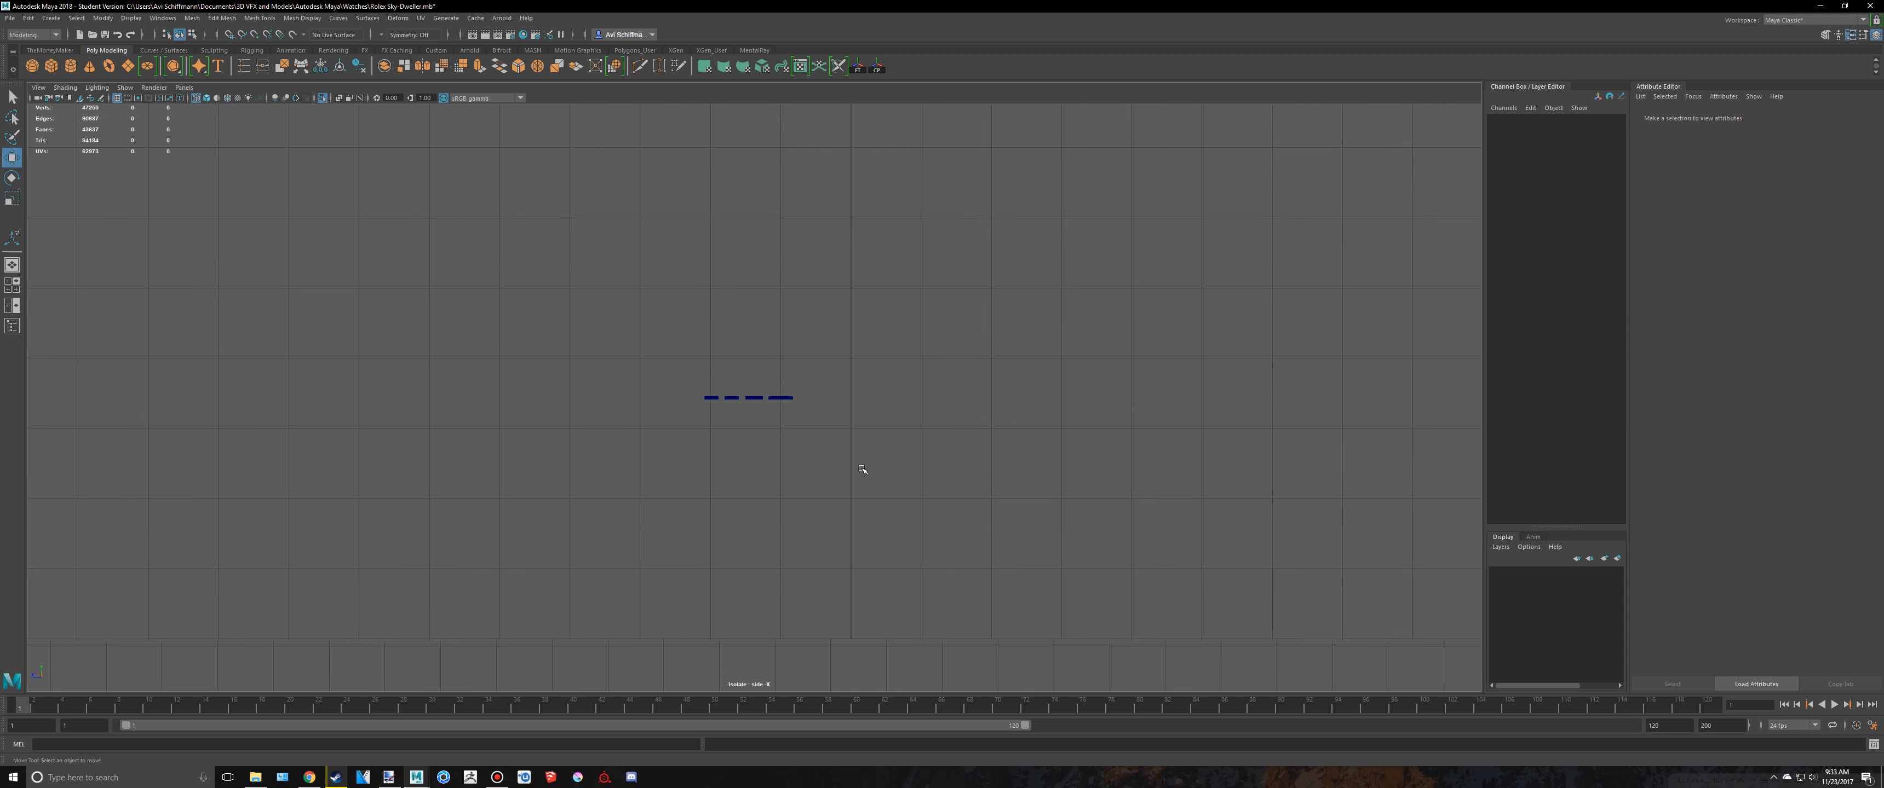
# Step: Select the four lettering lines in the perspective view and assign an existing material to them
pyautogui.press('space')
pyautogui.press('space')
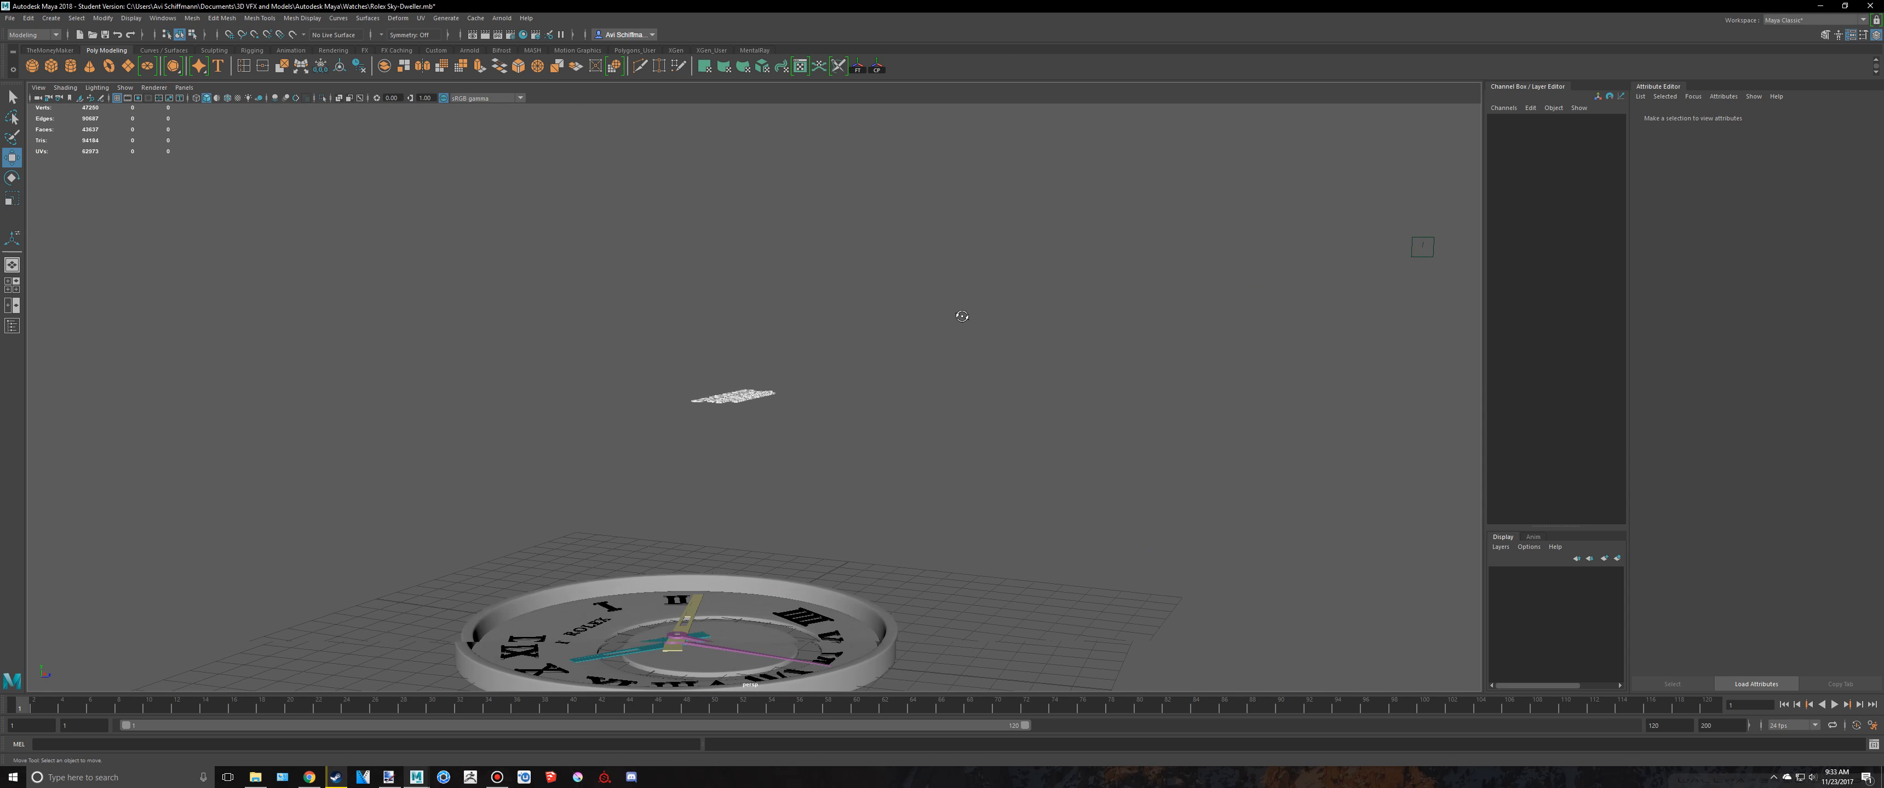
pyautogui.moveTo(959, 311)
pyautogui.keyDown('alt'); pyautogui.mouseDown()
pyautogui.moveTo(904, 344)
pyautogui.moveTo(984, 327)
pyautogui.moveTo(979, 297)
pyautogui.mouseUp(); pyautogui.keyUp('alt')
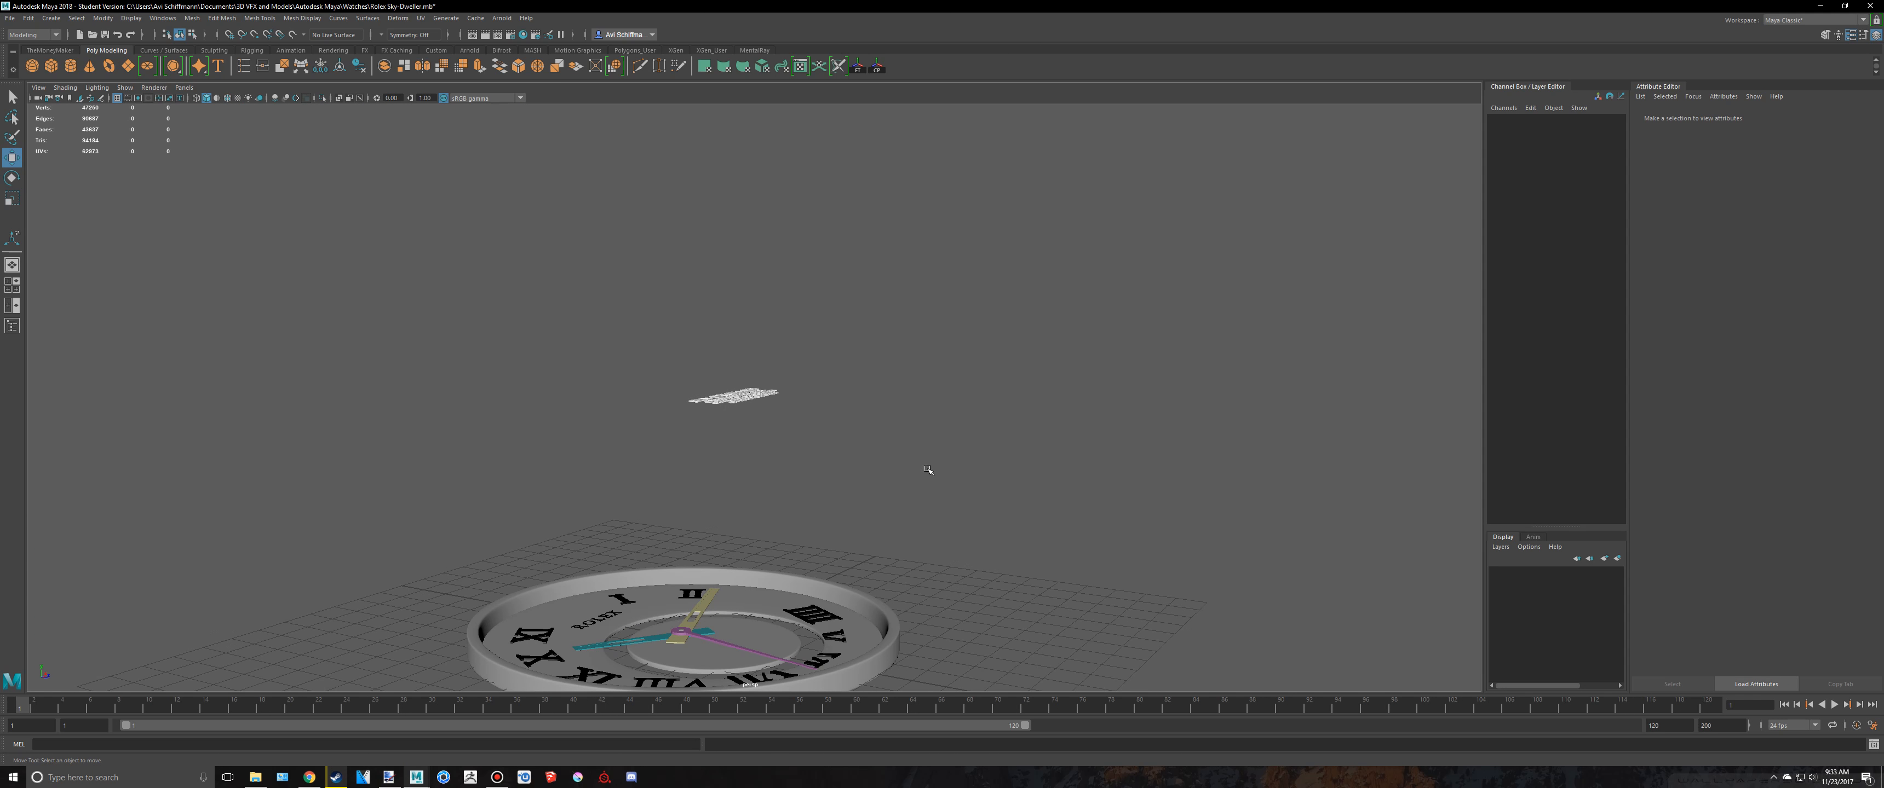
pyautogui.click(732, 395)
pyautogui.press('f')
pyautogui.moveTo(769, 402); pyautogui.dragTo(769, 438, button='right')
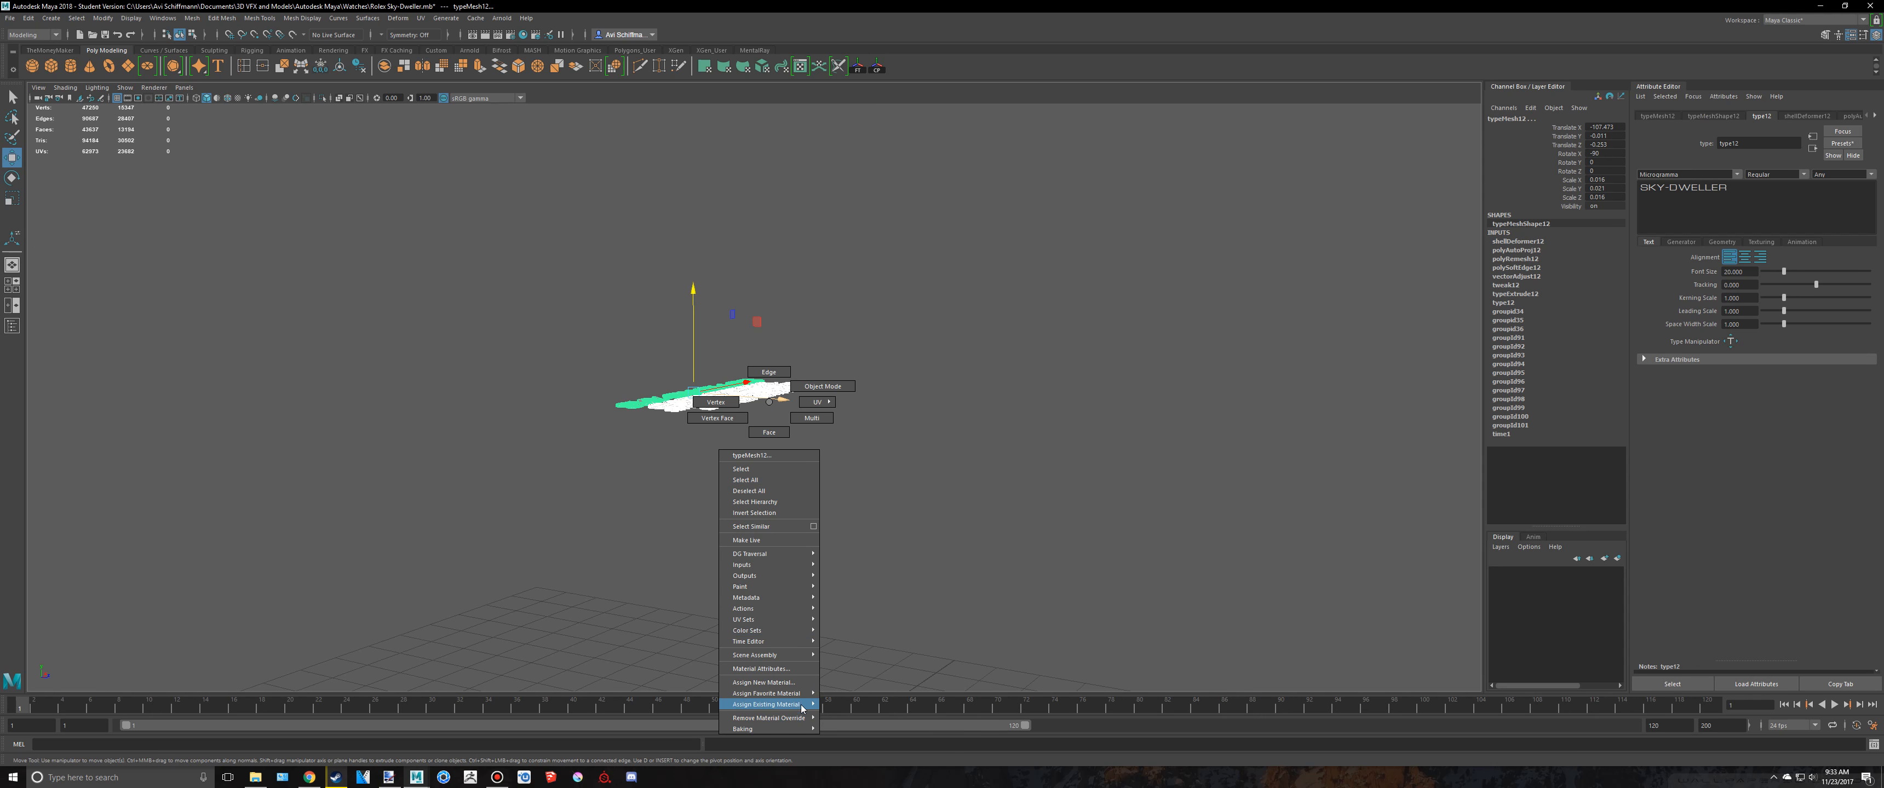
pyautogui.moveTo(802, 706)
pyautogui.click(849, 329)
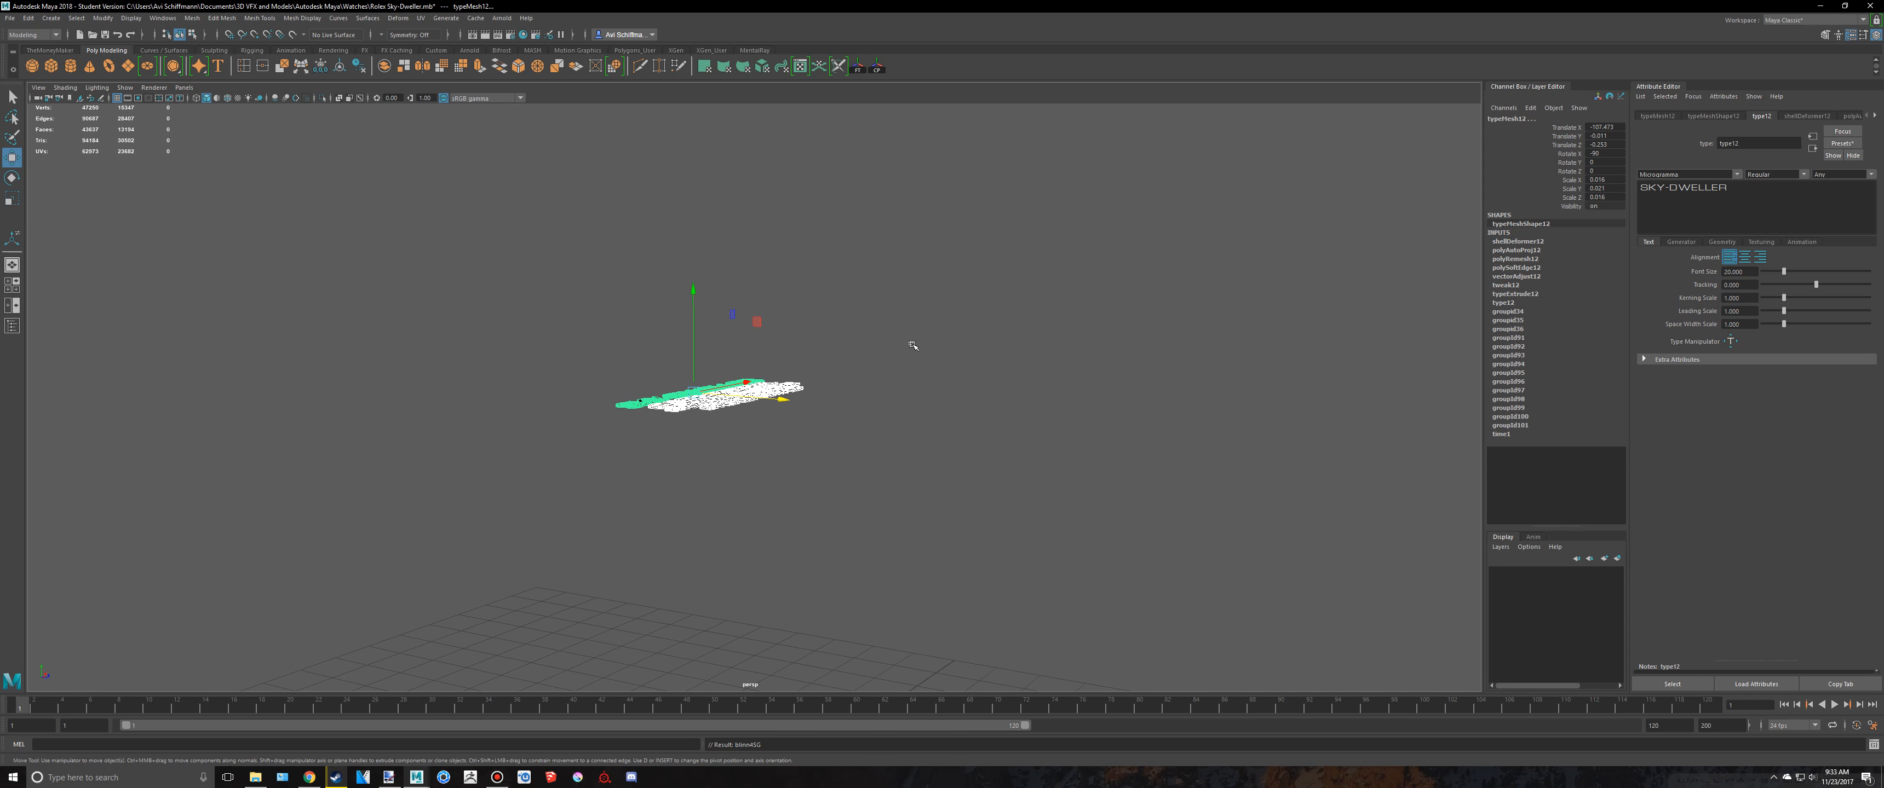
# Step: Check the watch reference photo in the browser, and lower the four selected lettering lines from above down to the dial
pyautogui.click(910, 342)
pyautogui.keyDown('alt'); pyautogui.moveTo(910, 343); pyautogui.dragTo(892, 397); pyautogui.keyUp('alt')
pyautogui.hotkey('alt', 'Tab')
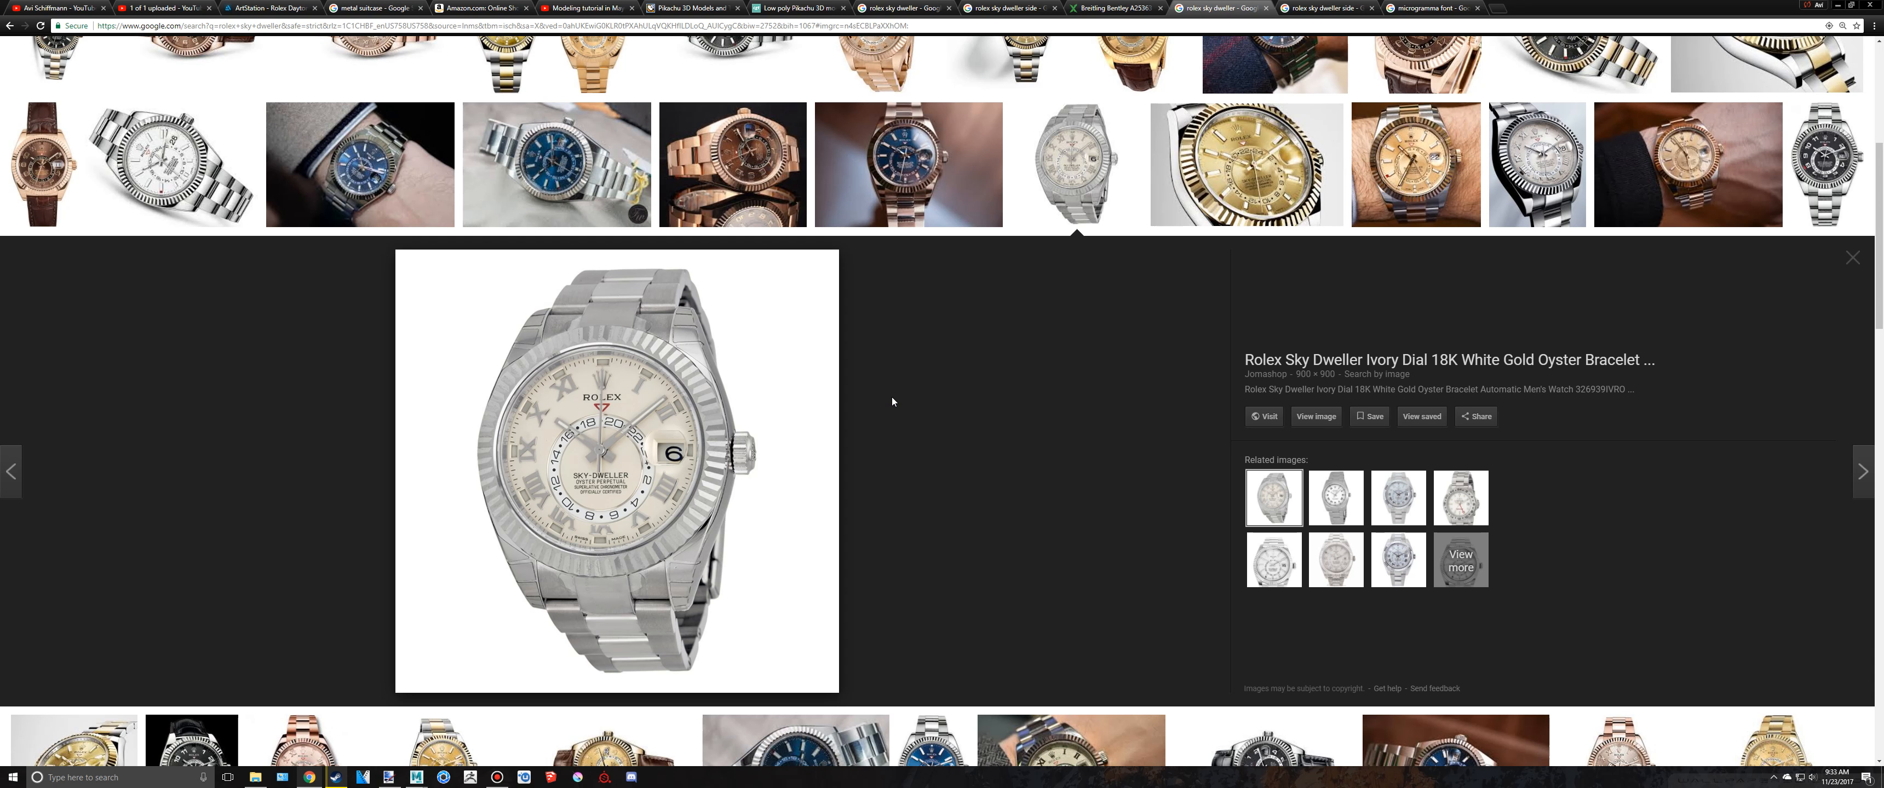
pyautogui.hotkey('alt', 'Tab')
pyautogui.keyDown('alt'); pyautogui.moveTo(674, 281); pyautogui.dragTo(687, 242); pyautogui.keyUp('alt')
pyautogui.moveTo(530, 256); pyautogui.dragTo(956, 448)
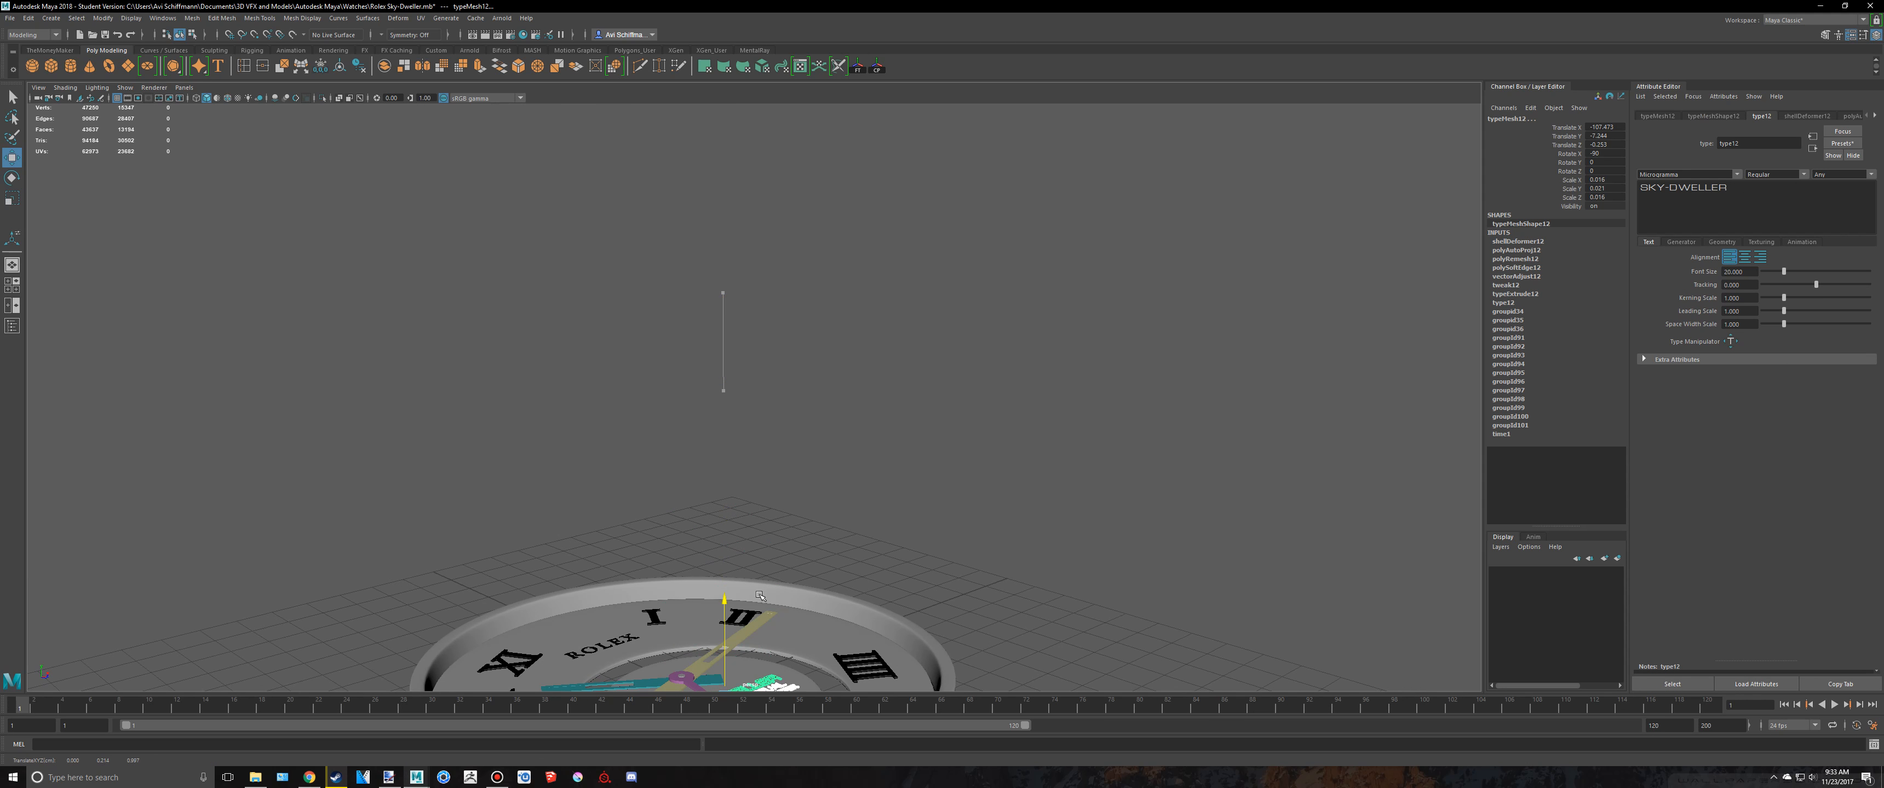
# Step: Lower the four lettering lines slightly until they sit on the dial's centre surface, and clear the selection
pyautogui.press('f')
pyautogui.keyDown('alt'); pyautogui.moveTo(746, 439); pyautogui.dragTo(720, 344); pyautogui.keyUp('alt')
pyautogui.scroll(3, 731, 373)
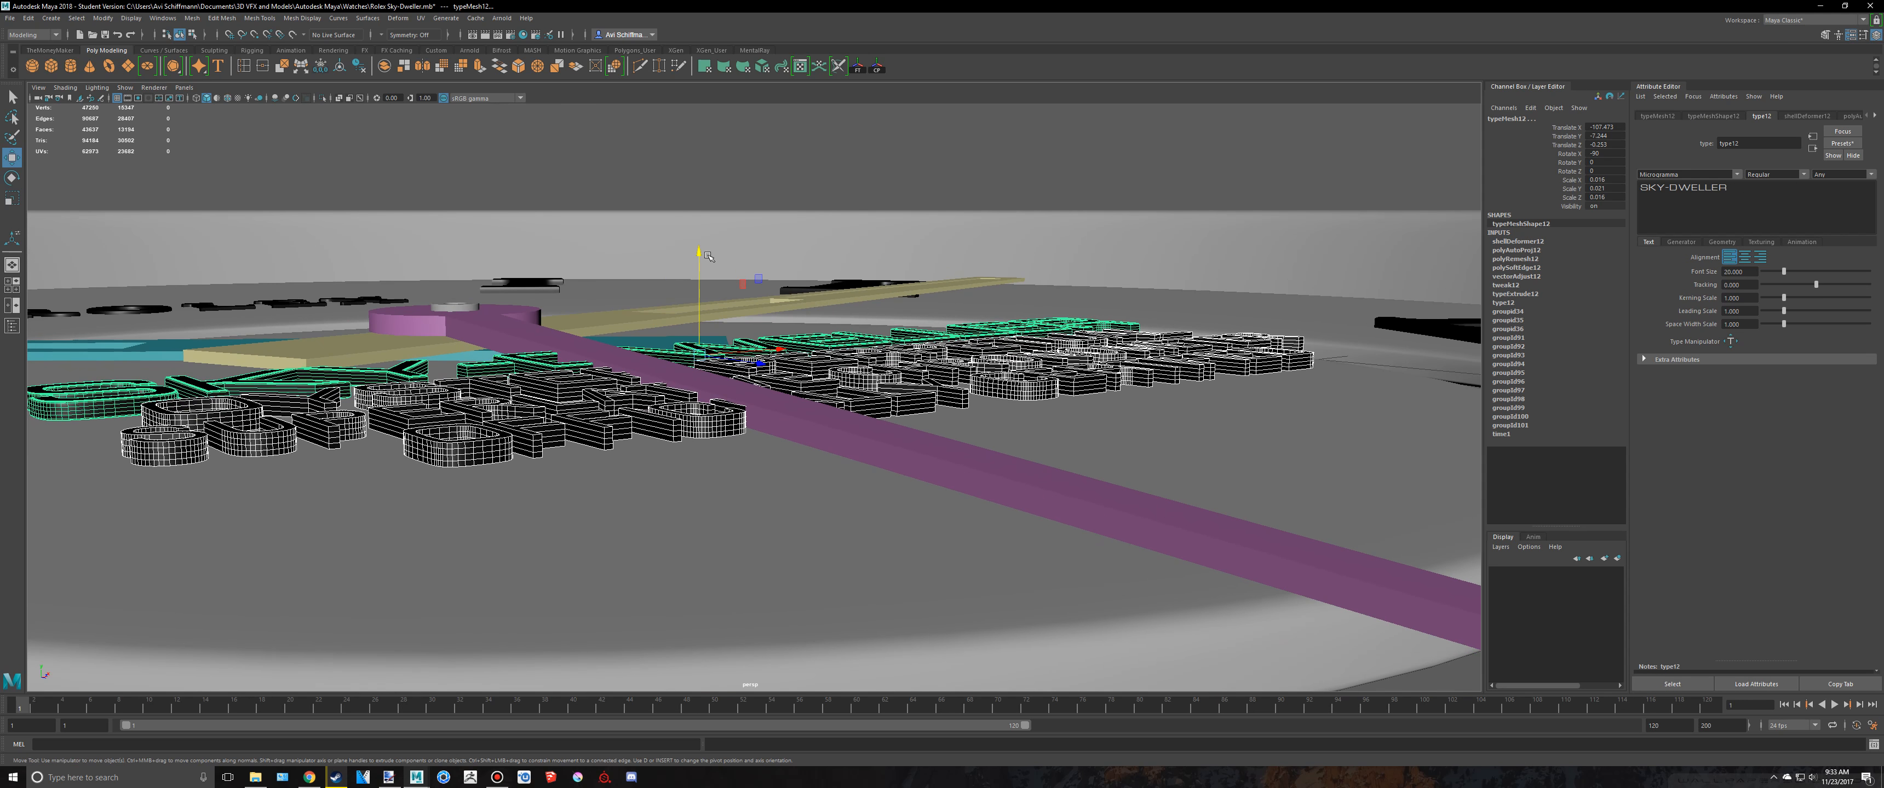
pyautogui.moveTo(700, 250); pyautogui.dragTo(700, 299)
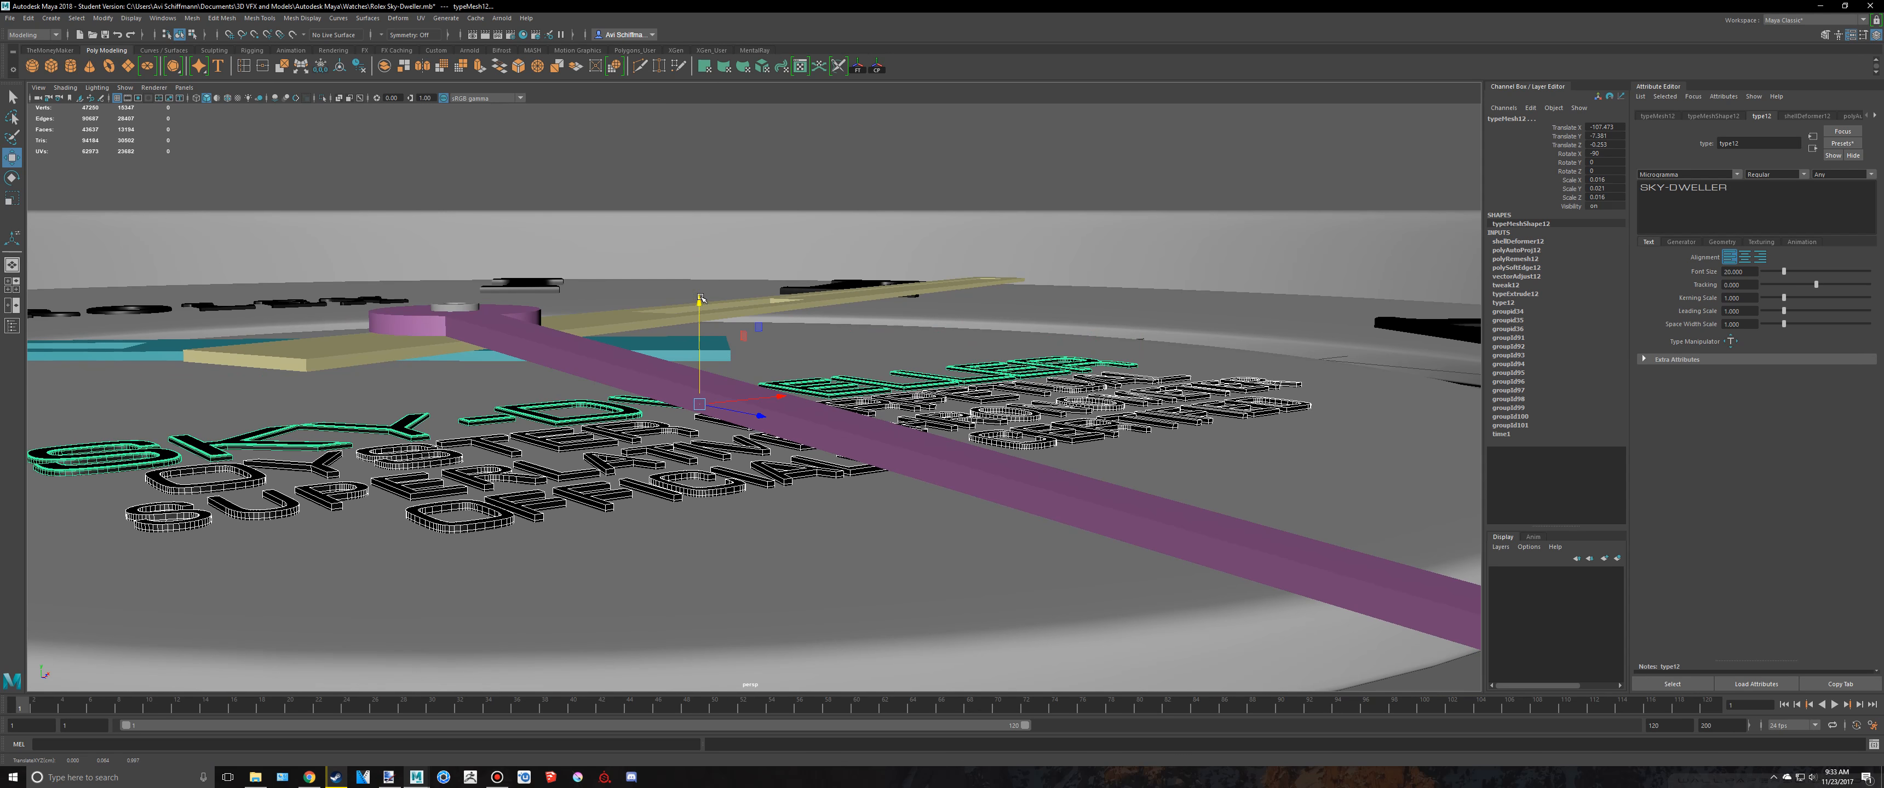
pyautogui.click(1051, 140)
# Step: Examine the whole dial in perspective, checking how the lettering sits among the hands and Roman numerals
pyautogui.scroll(-10, 1046, 146)
pyautogui.keyDown('alt'); pyautogui.moveTo(1035, 159); pyautogui.dragTo(922, 307); pyautogui.keyUp('alt')
pyautogui.scroll(-5, 948, 304)
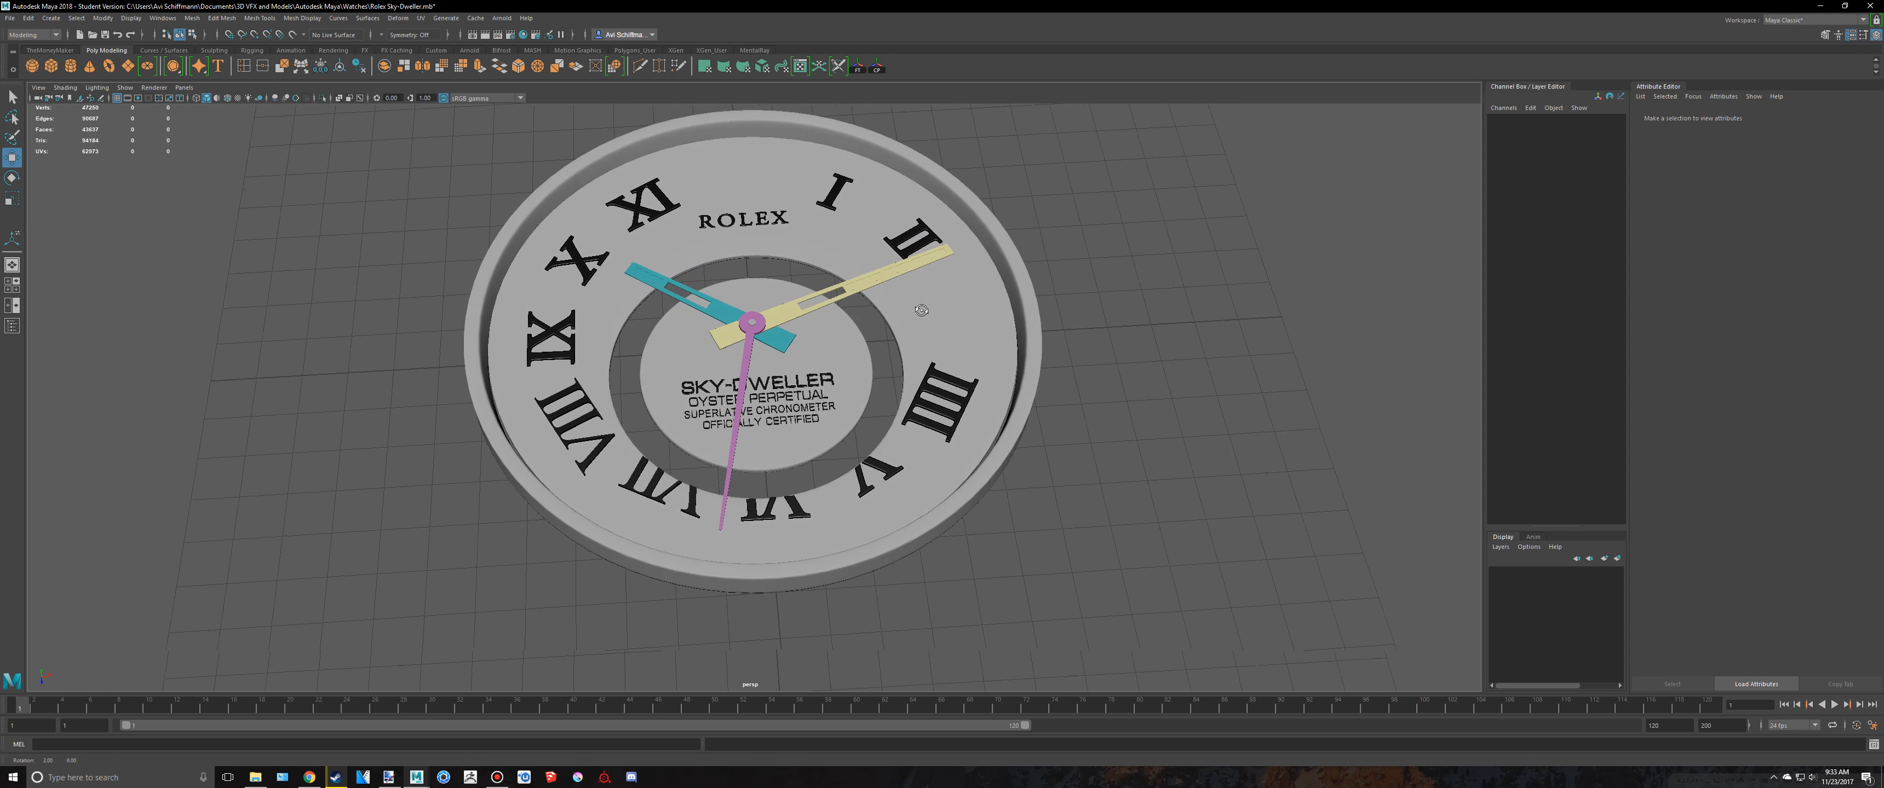
pyautogui.keyDown('alt'); pyautogui.moveTo(922, 306); pyautogui.dragTo(910, 331, button='middle'); pyautogui.keyUp('alt')
pyautogui.scroll(-5, 910, 331)
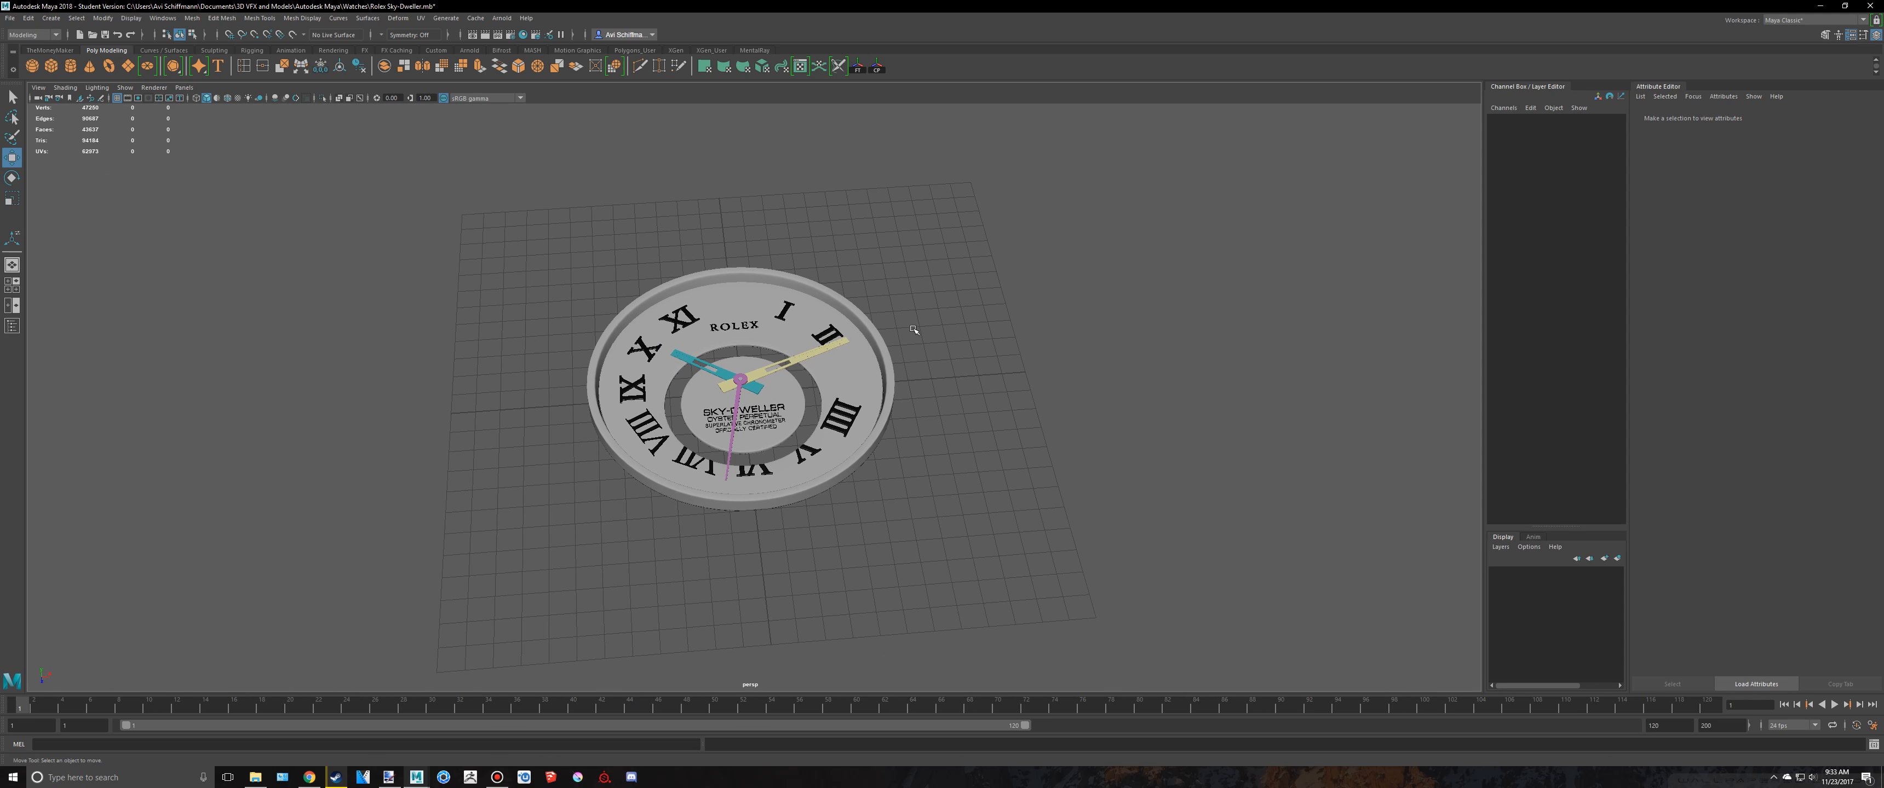
pyautogui.moveTo(1072, 353)
pyautogui.keyDown('alt'); pyautogui.mouseDown()
pyautogui.moveTo(1069, 392)
pyautogui.moveTo(1081, 355)
pyautogui.mouseUp(); pyautogui.keyUp('alt')
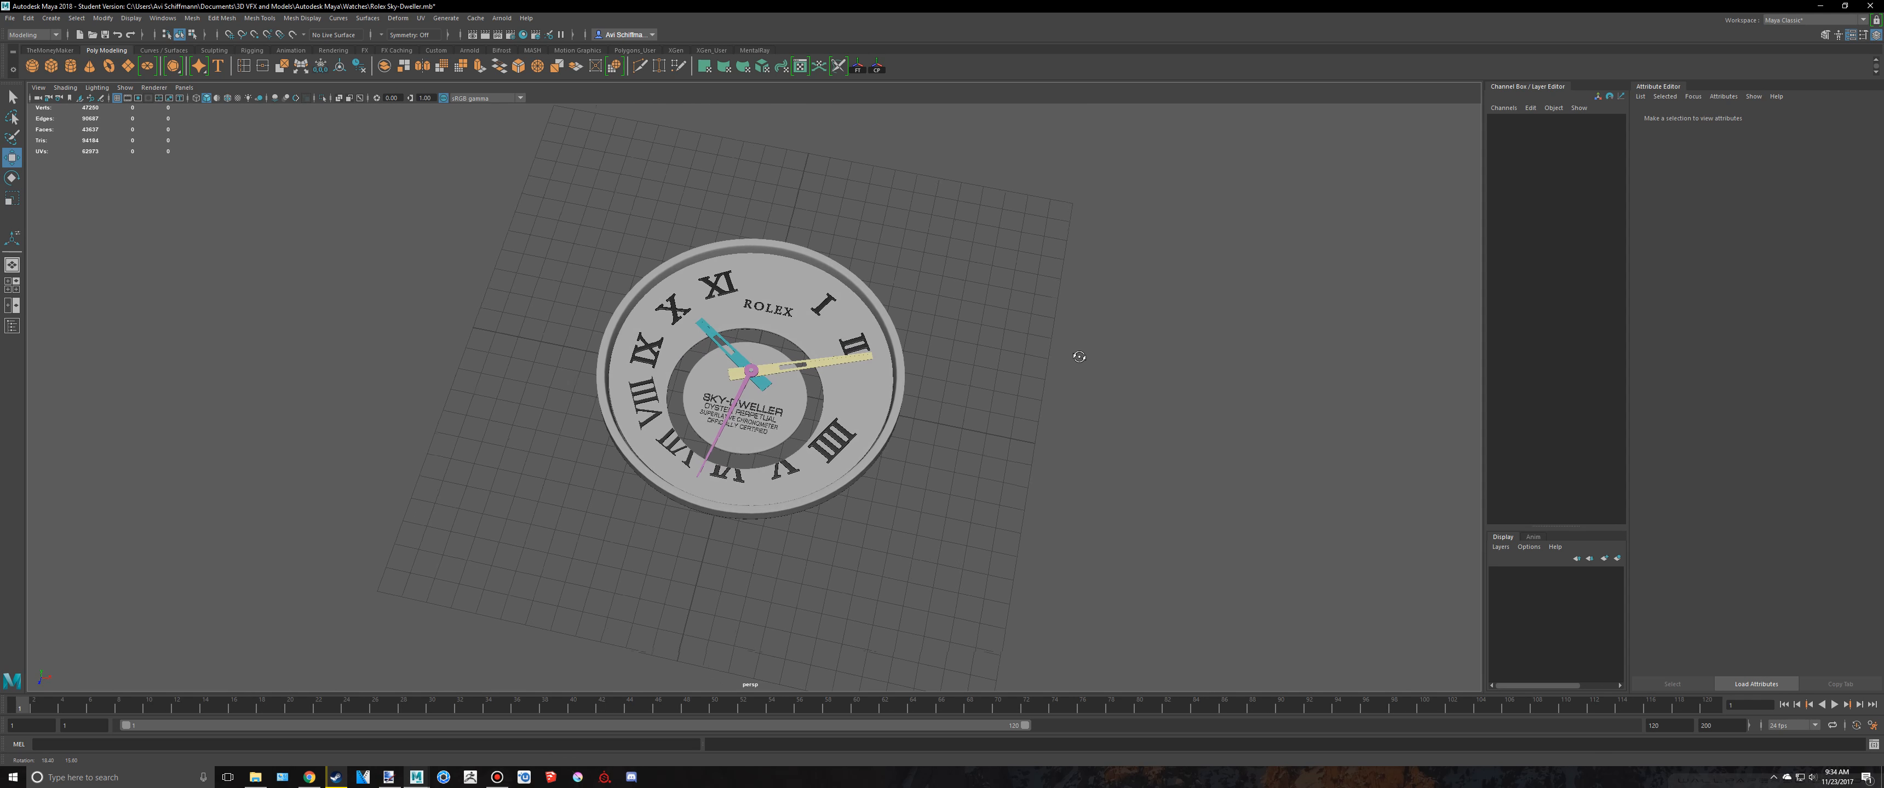
# Step: Compare the dial lettering, logo area and numerals with the watch reference image in the orthographic view, enlarged to full size
pyautogui.press('space')
pyautogui.press('f')
pyautogui.scroll(6, 540, 219)
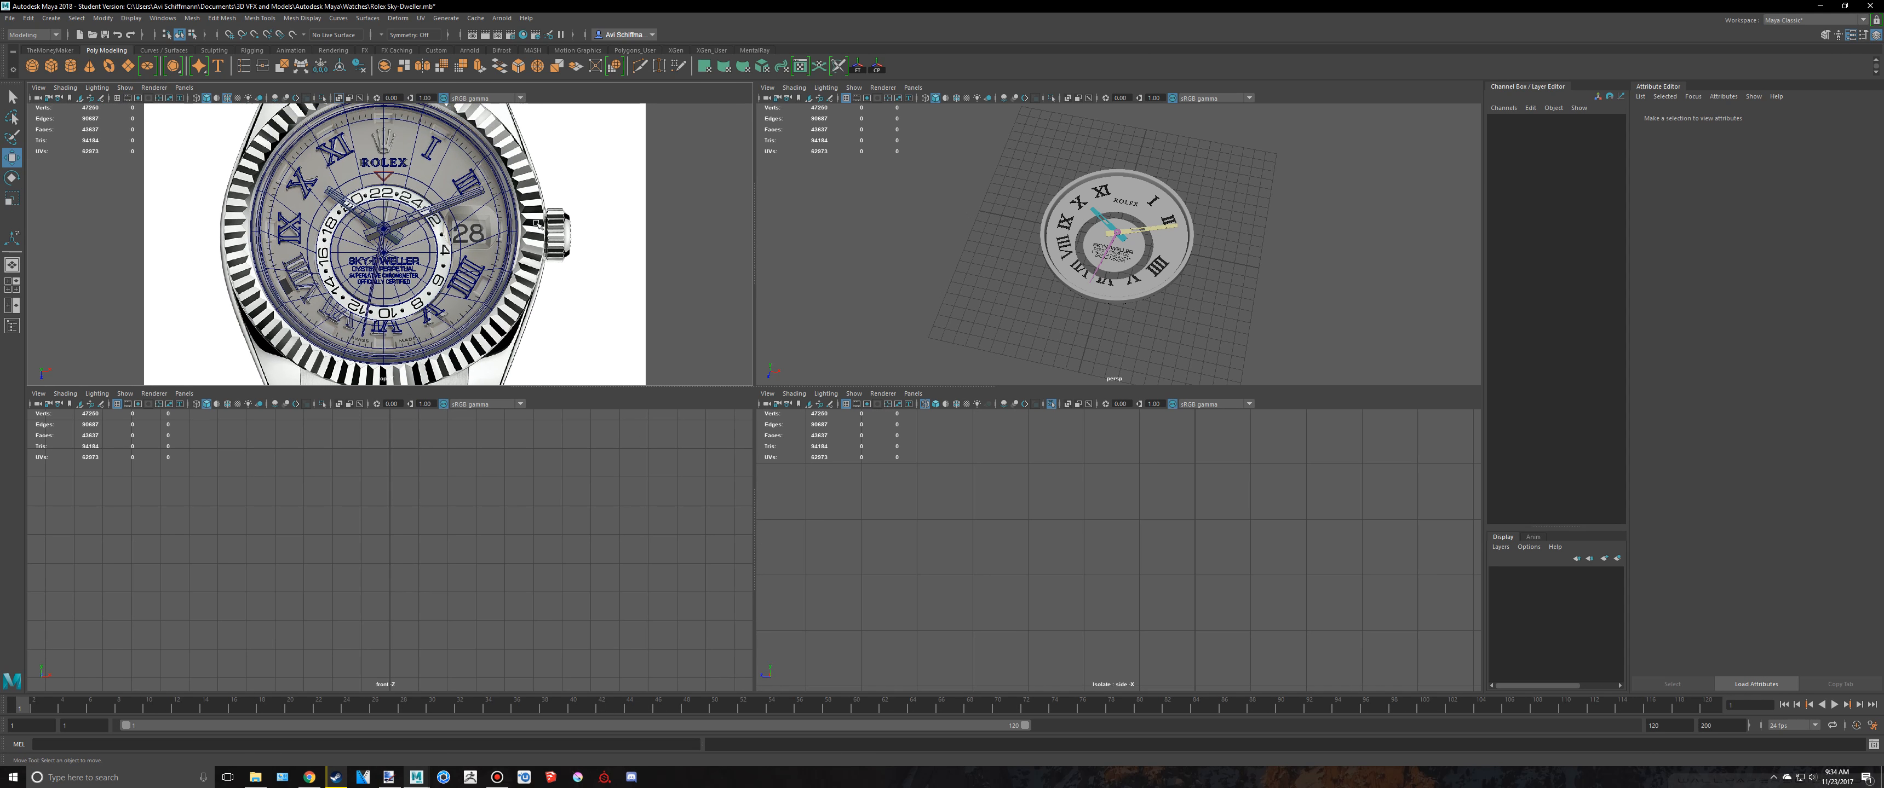
pyautogui.keyDown('alt'); pyautogui.moveTo(482, 192); pyautogui.dragTo(495, 305, button='middle'); pyautogui.keyUp('alt')
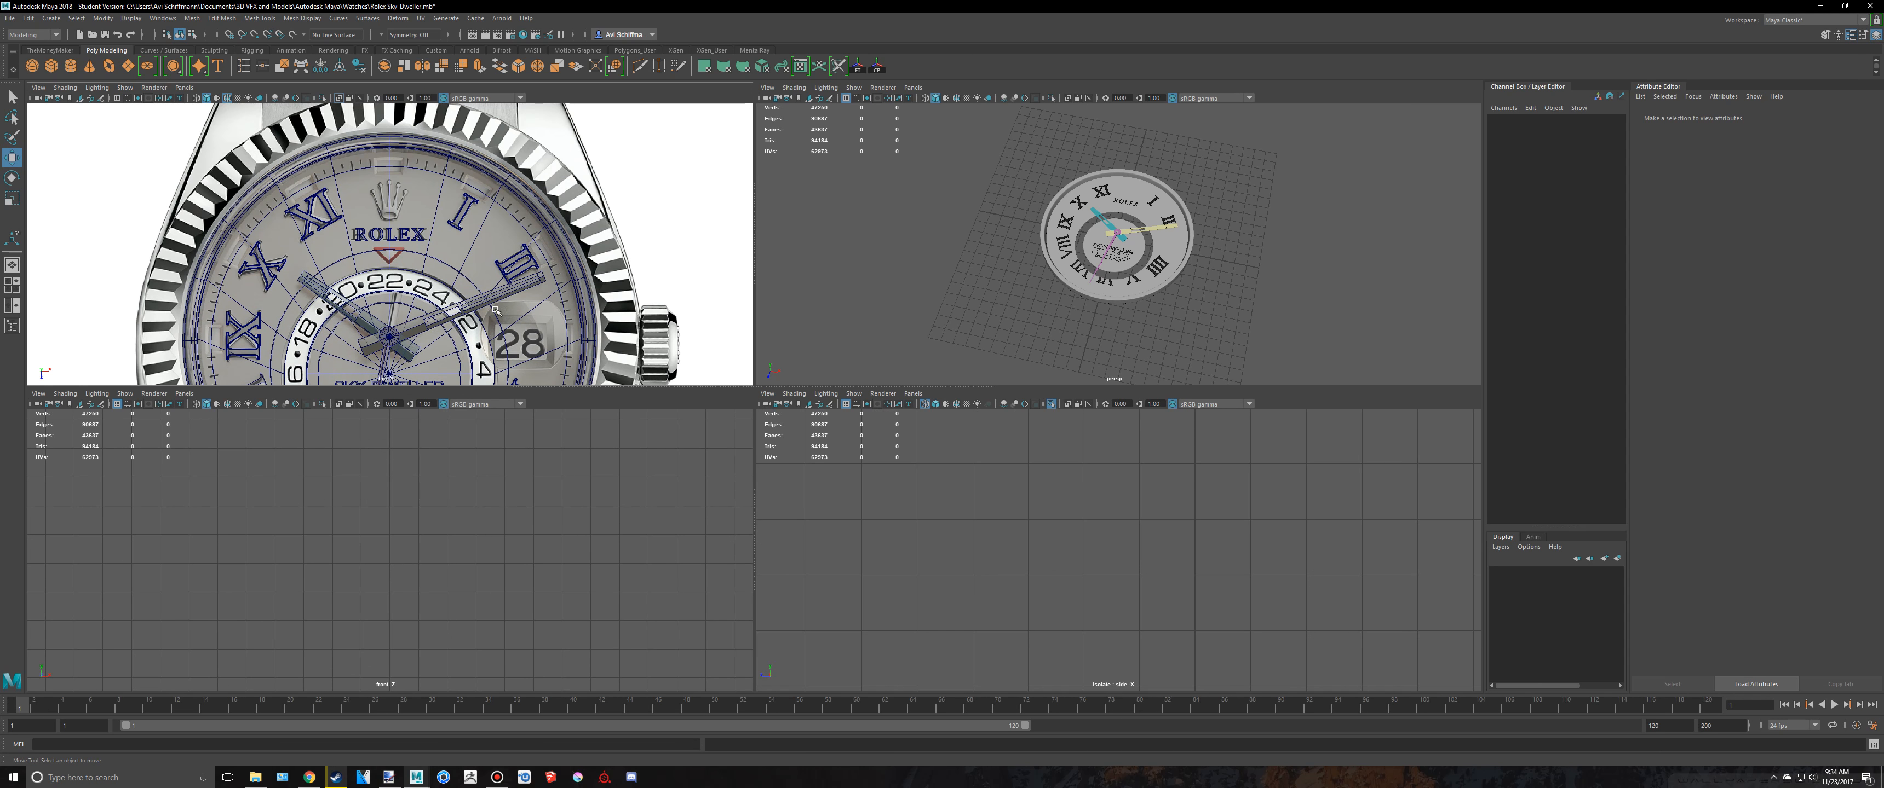
pyautogui.scroll(7, 491, 292)
pyautogui.keyDown('alt'); pyautogui.moveTo(484, 200); pyautogui.dragTo(496, 314, button='middle'); pyautogui.keyUp('alt')
pyautogui.scroll(-6, 495, 314)
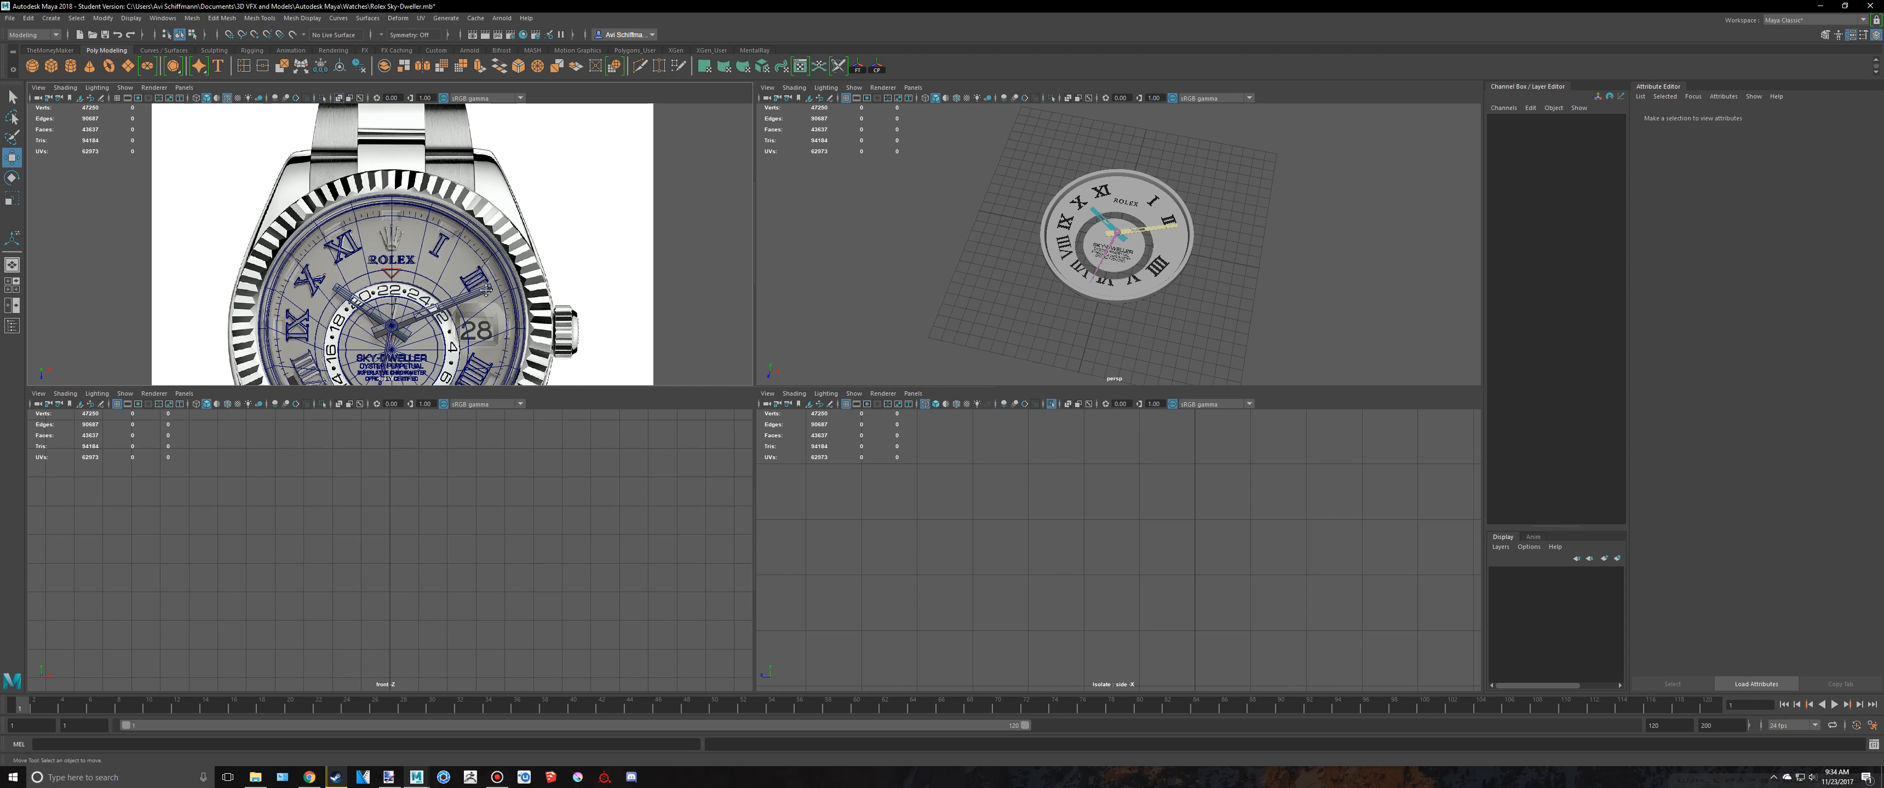
pyautogui.scroll(4, 491, 281)
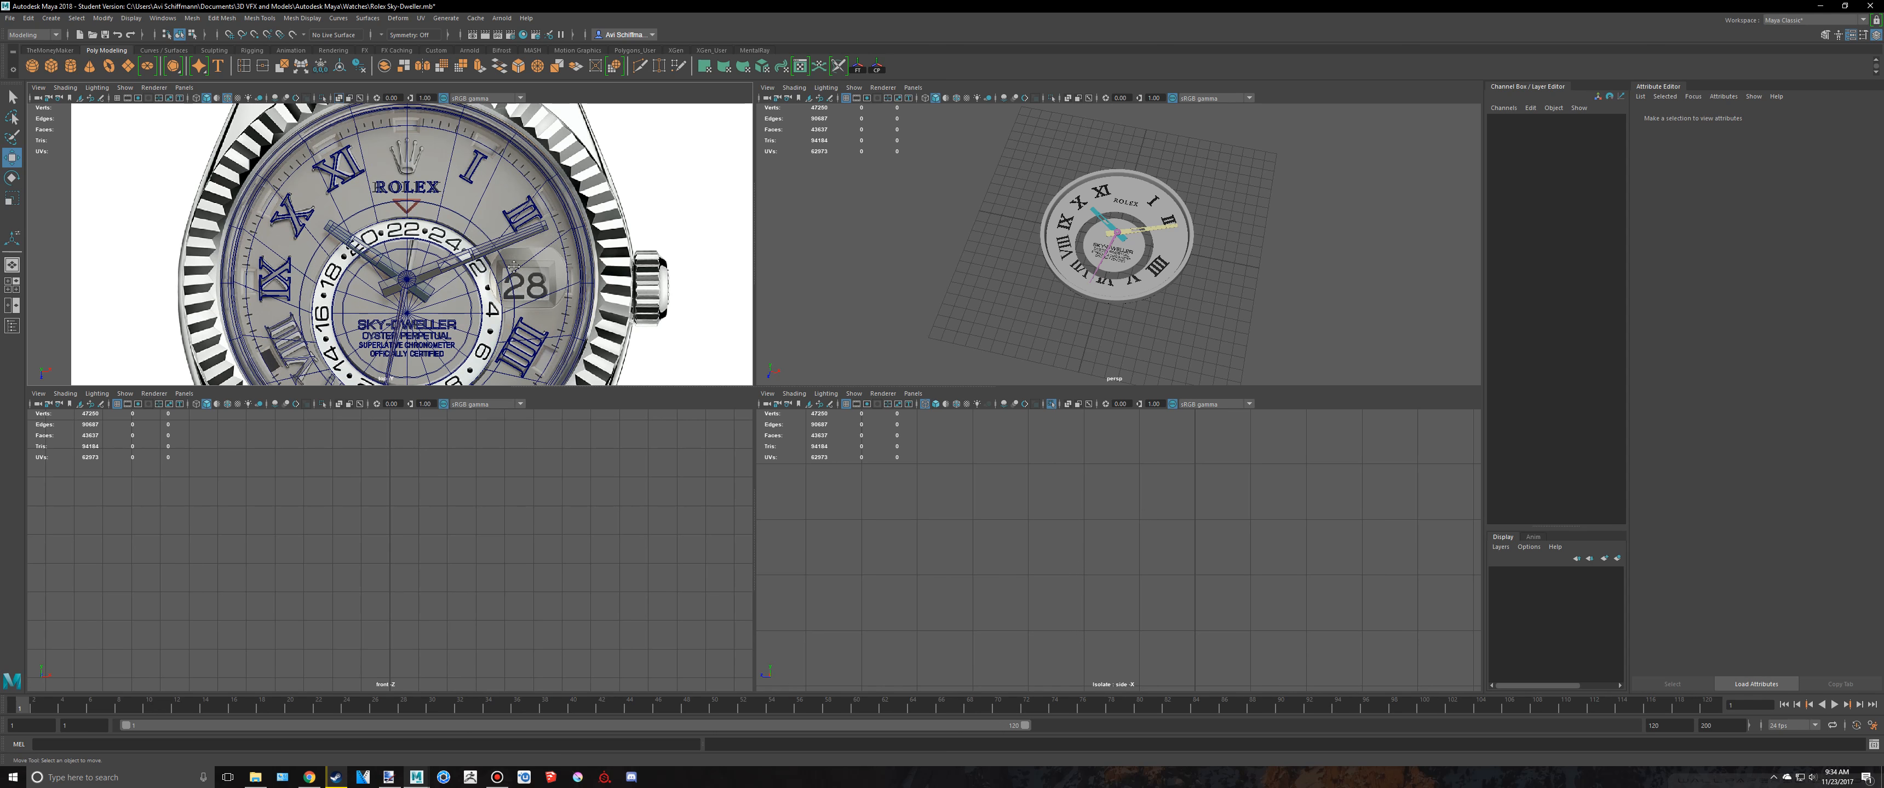
pyautogui.press('space')
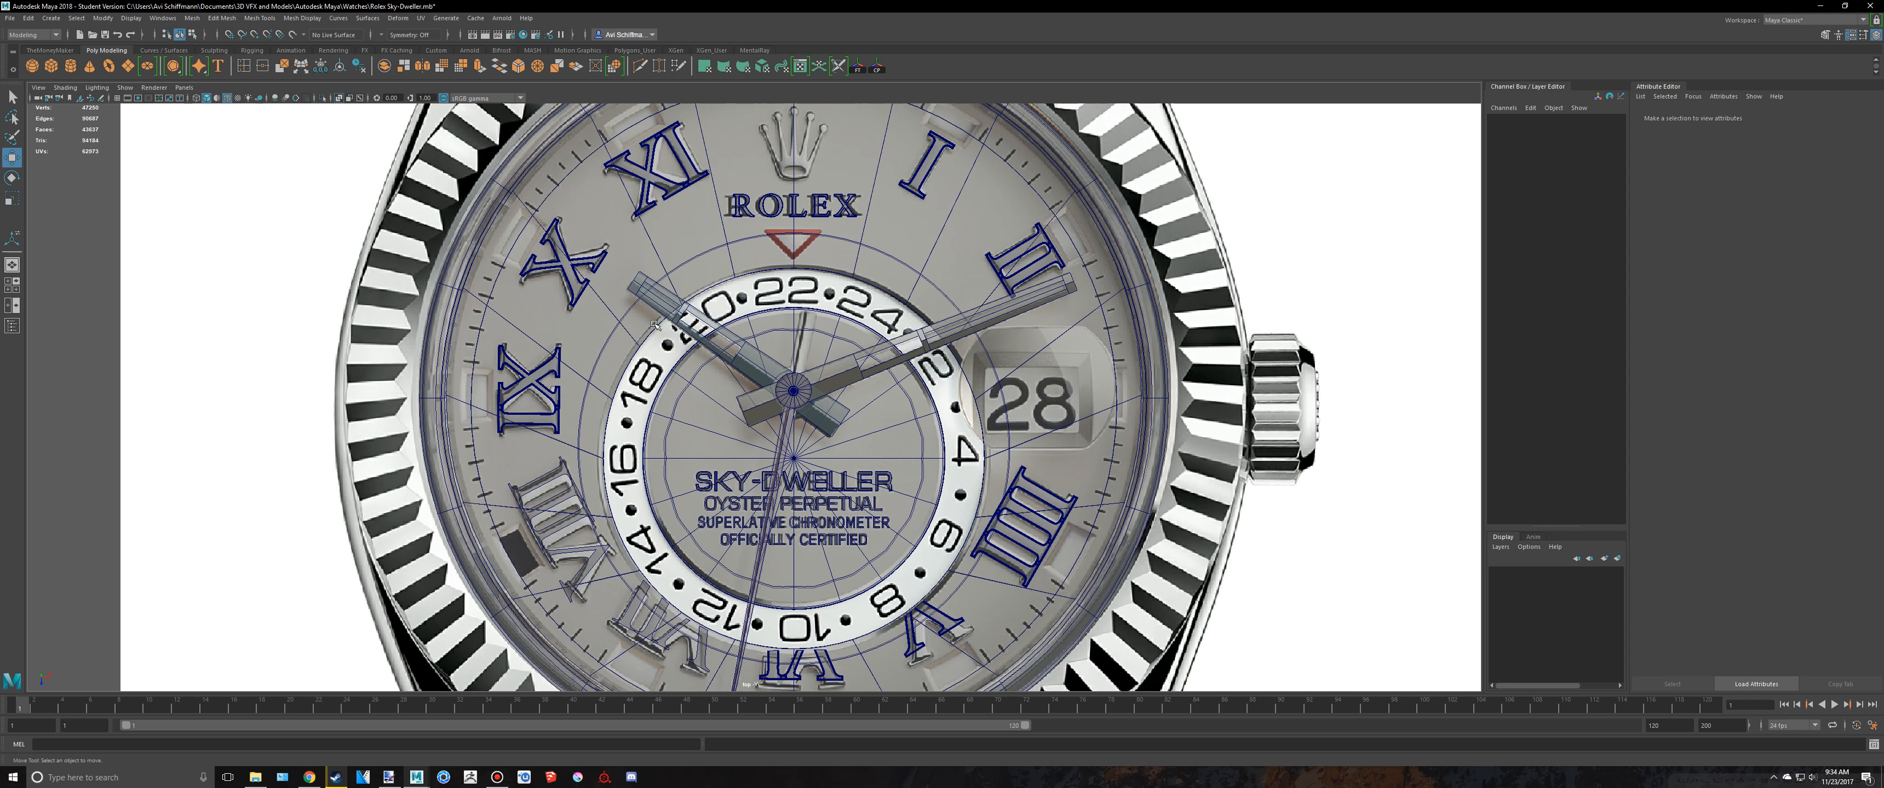
pyautogui.click(500, 780)
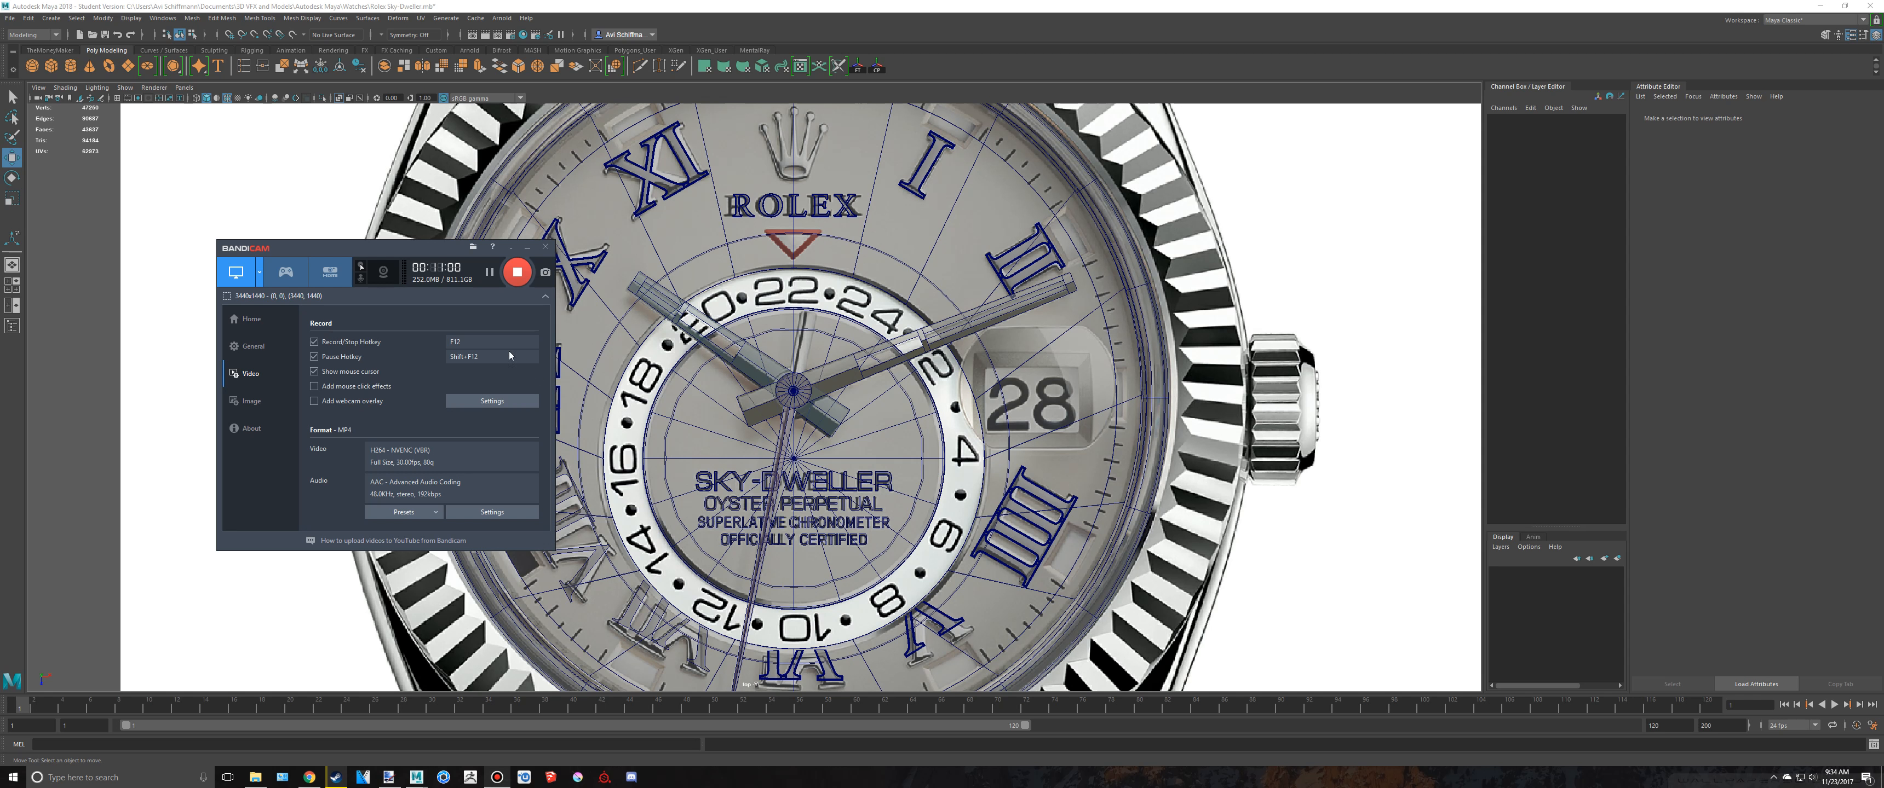